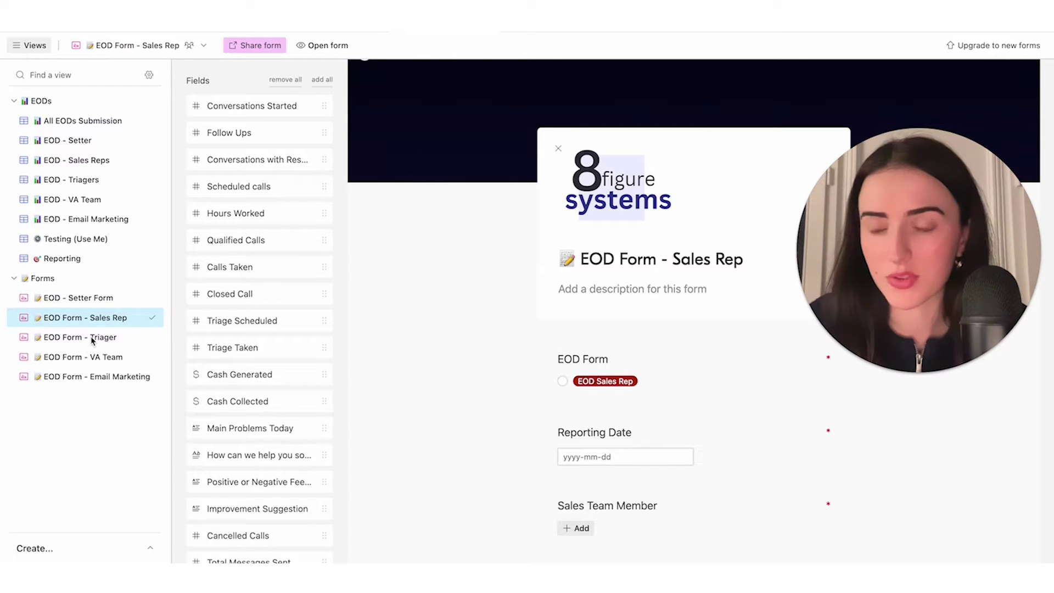
Compare the Triager form, then copy the EOD Form - Sales Rep share link.
click(55, 337)
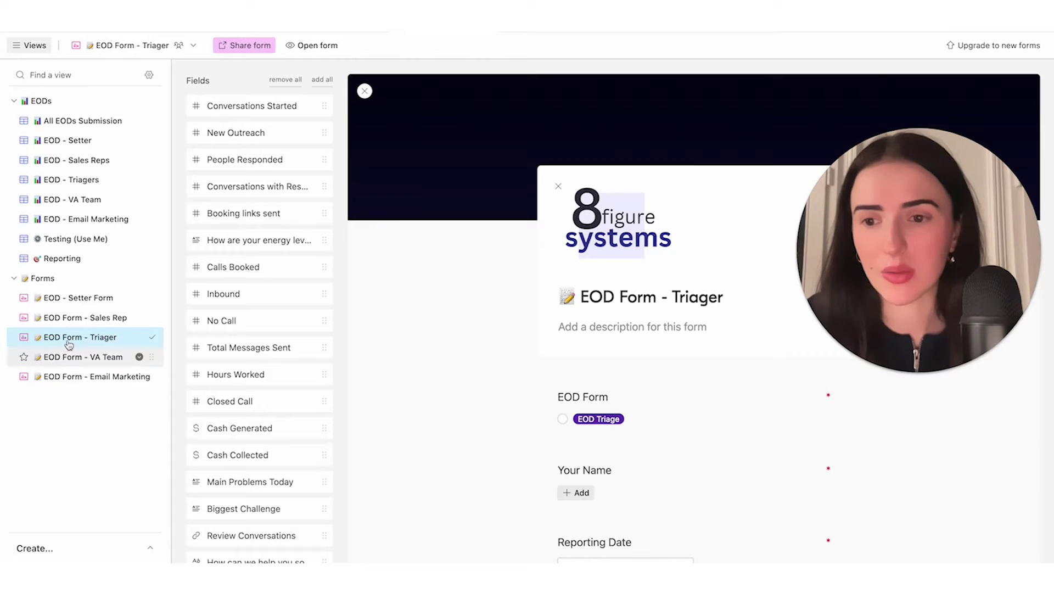
click(76, 322)
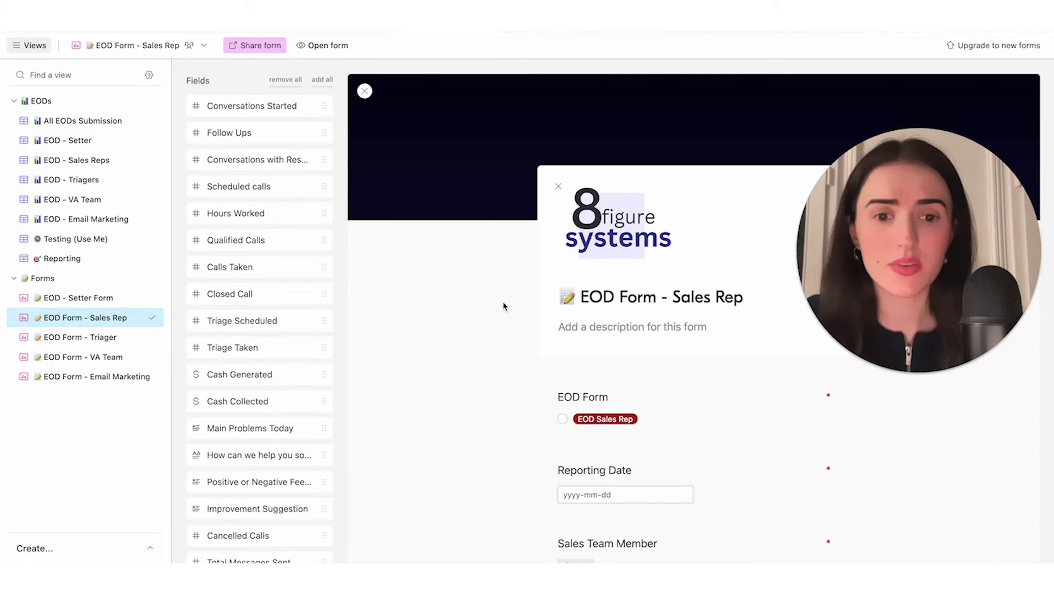
scroll(537, 325, down, 2)
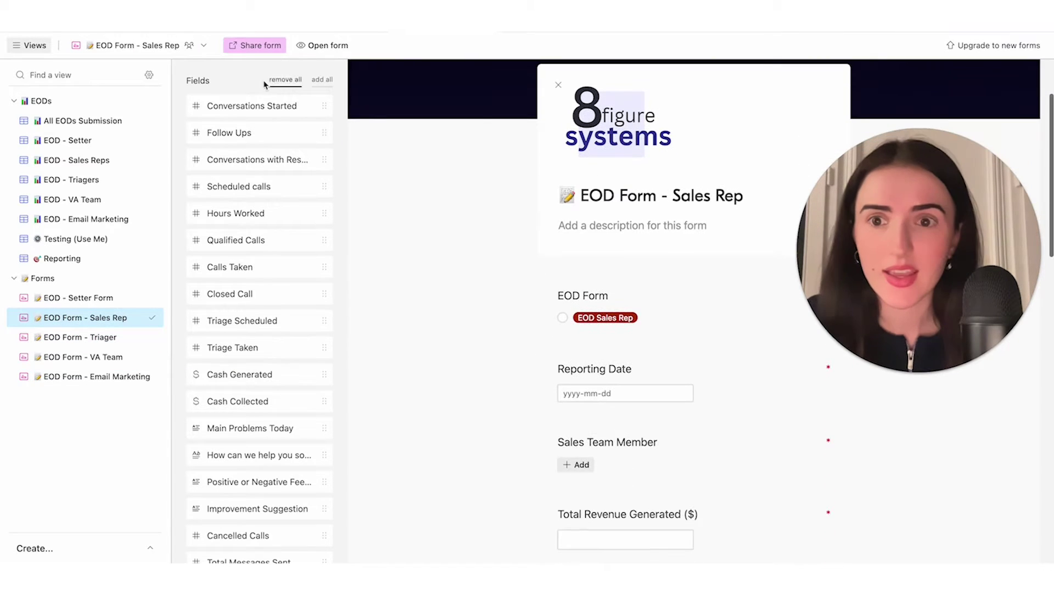
click(255, 45)
click(444, 94)
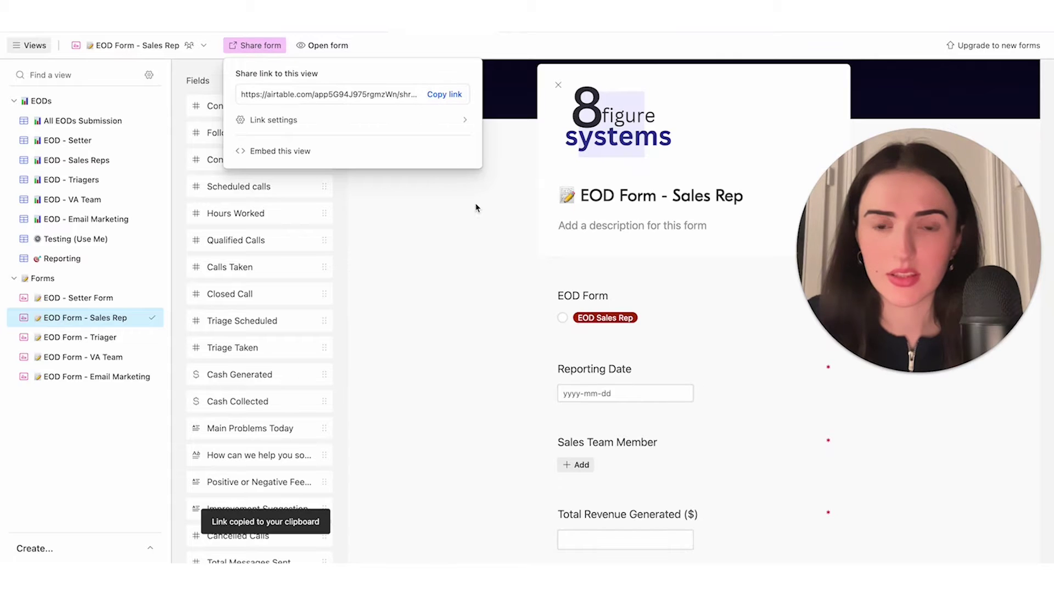
click(444, 316)
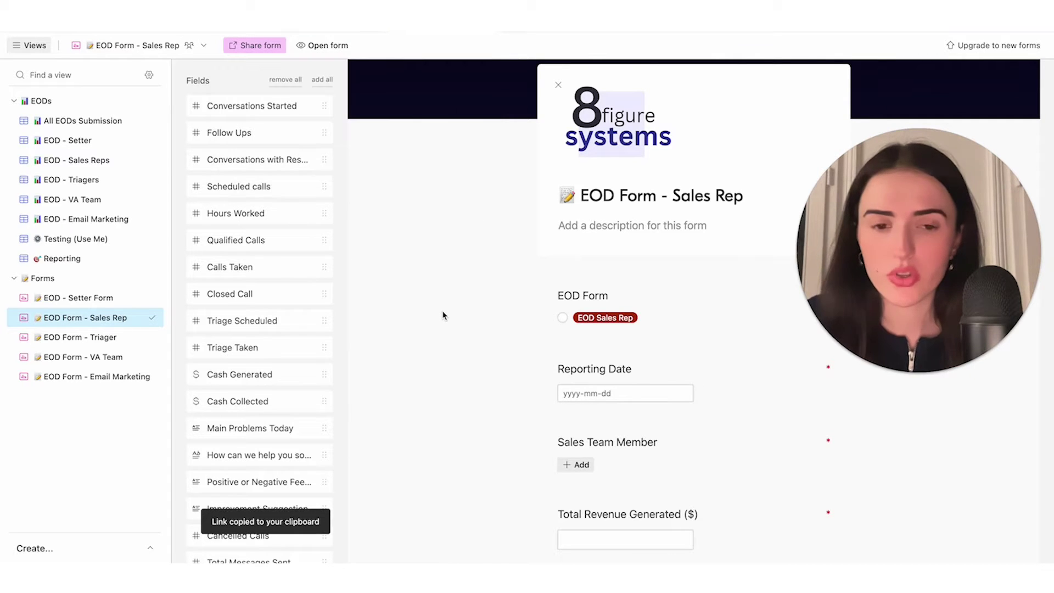
scroll(443, 316, down, 3)
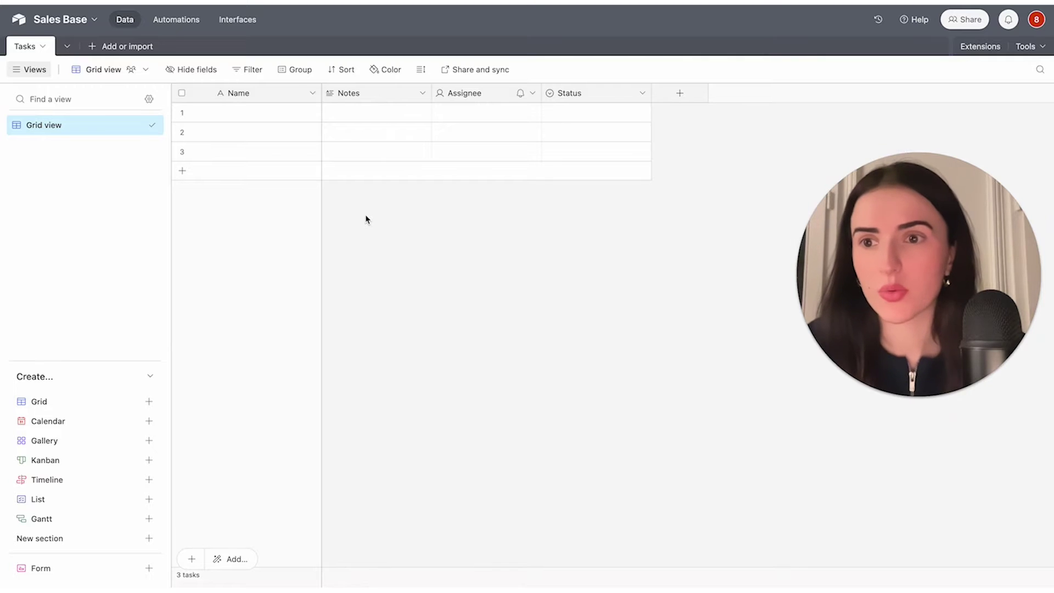
Rename the Tasks table to Team Performance.
double_click(31, 47)
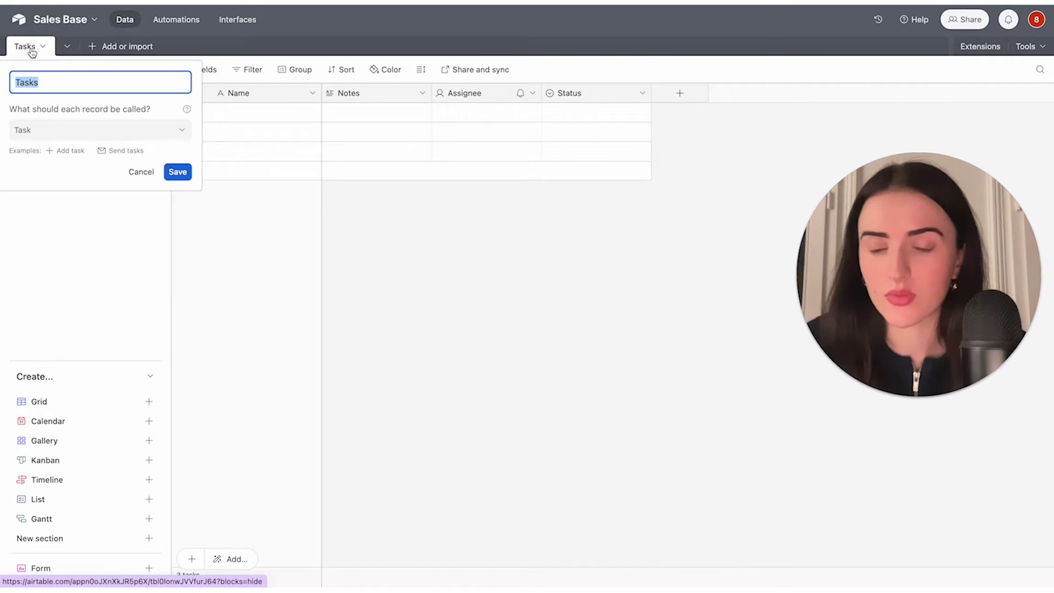
text(Team P)
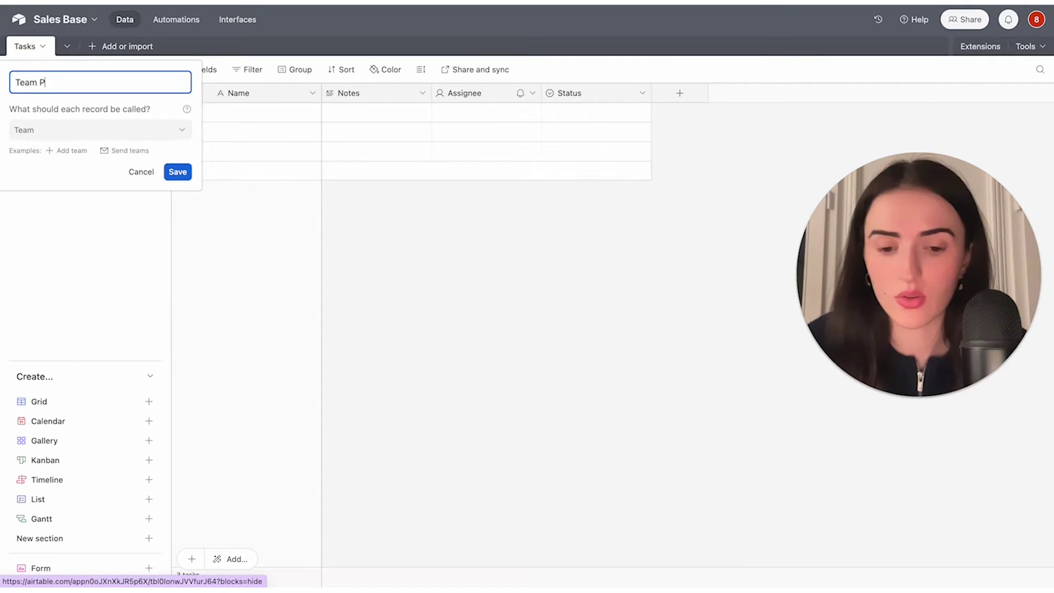
text(erformance)
key(Return)
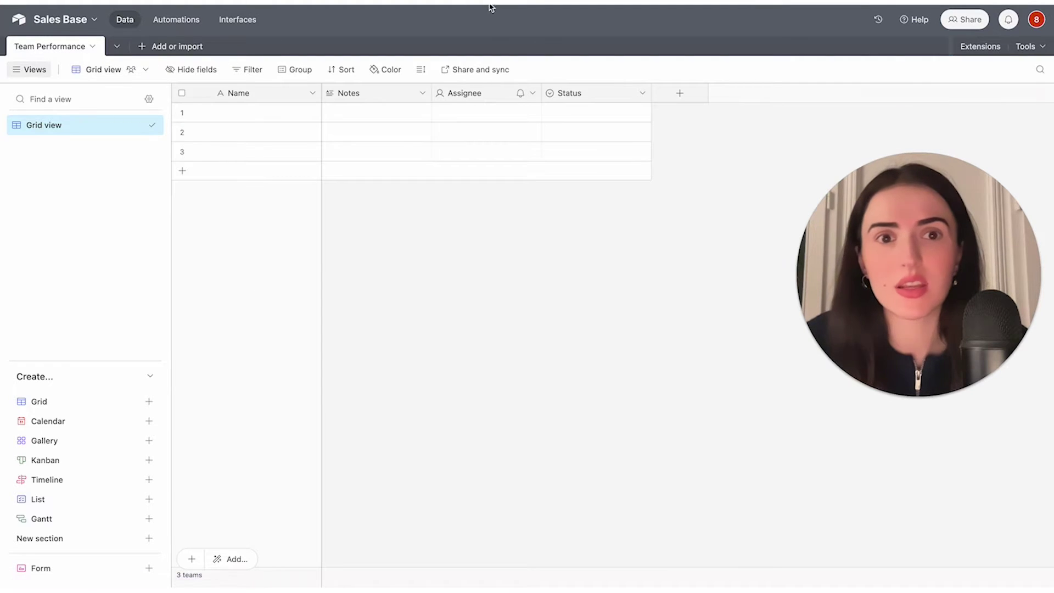
Prefix the table name with the 📊 bar-chart emoji and save it.
click(656, 2)
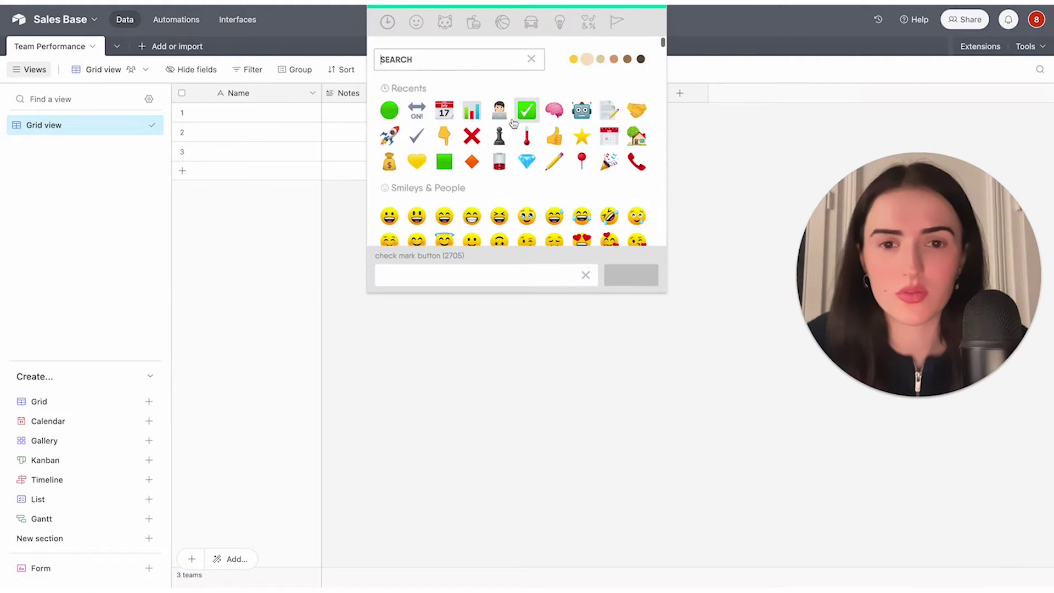
click(475, 120)
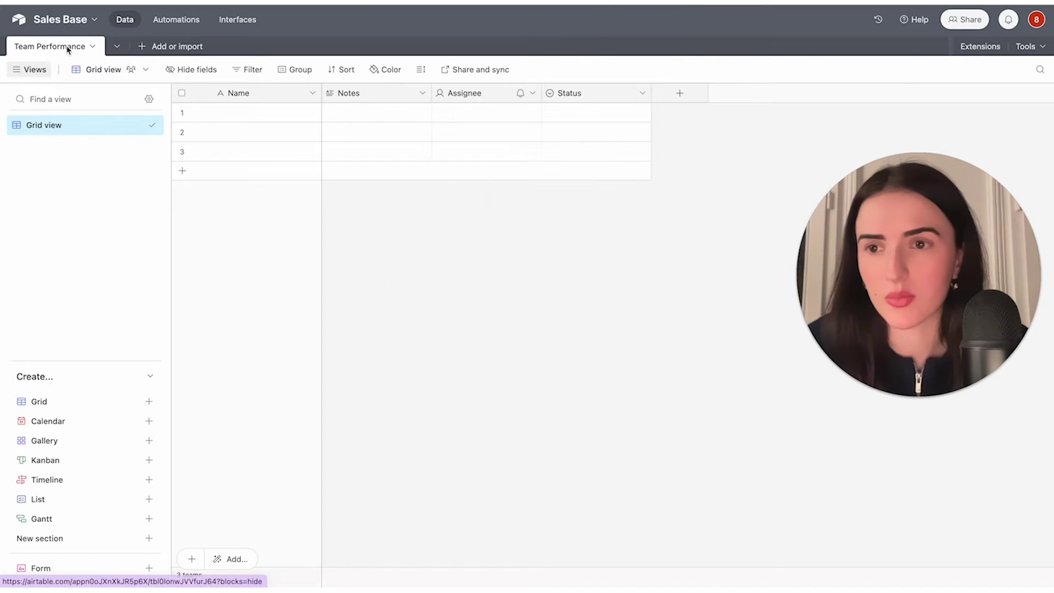
double_click(71, 48)
click(22, 83)
key(ctrl+v)
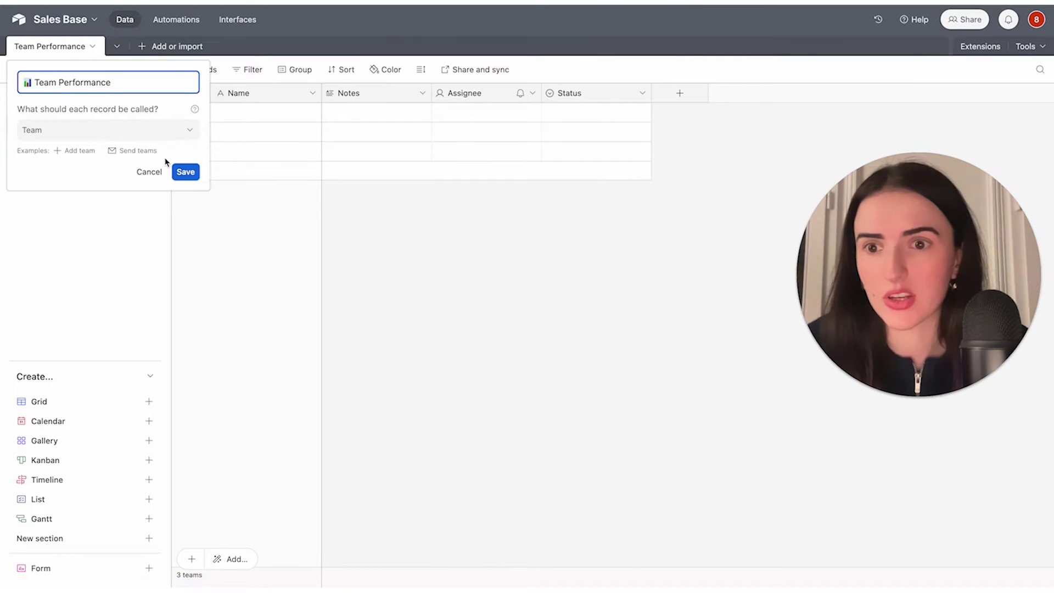
click(185, 172)
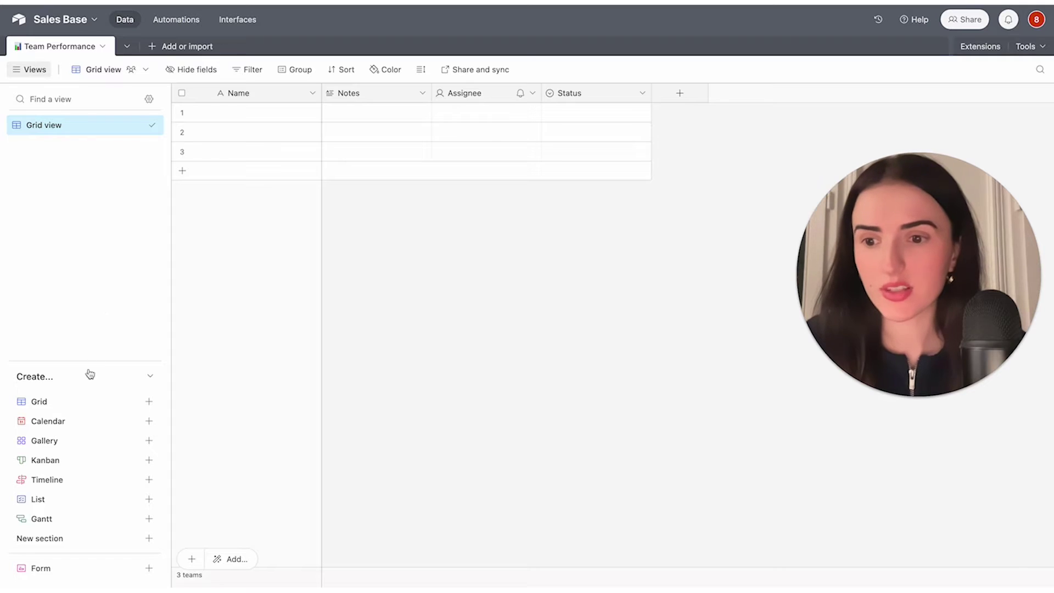
Hide the Notes field from its column menu.
click(31, 70)
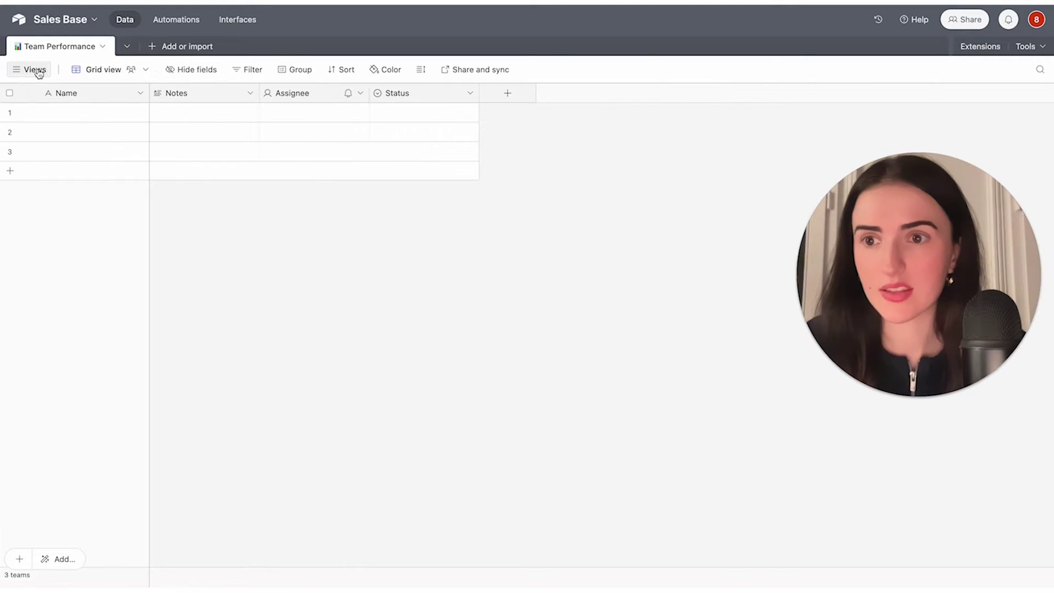
click(29, 72)
click(25, 72)
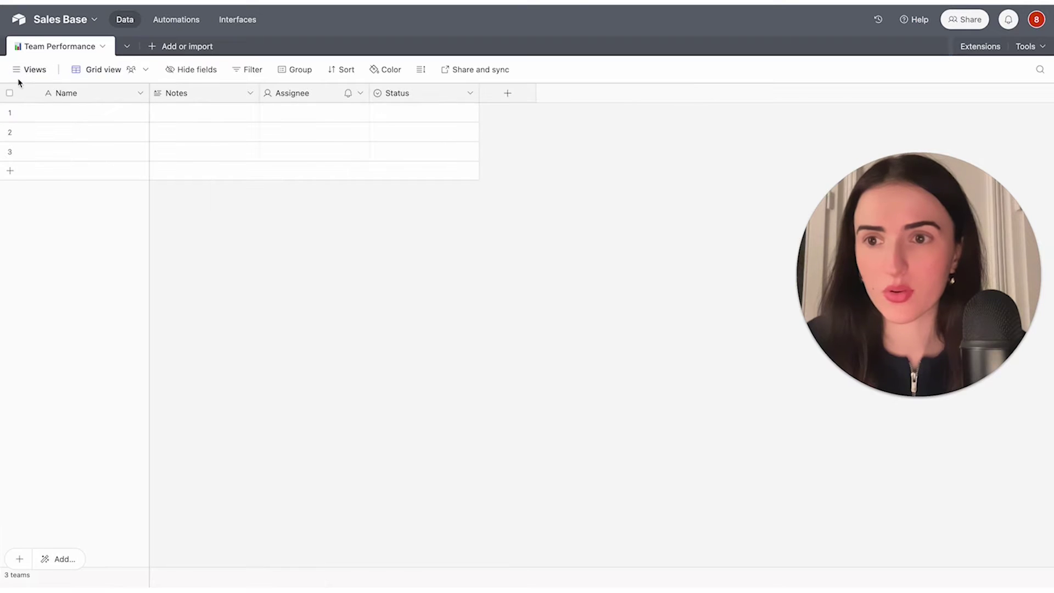
click(22, 72)
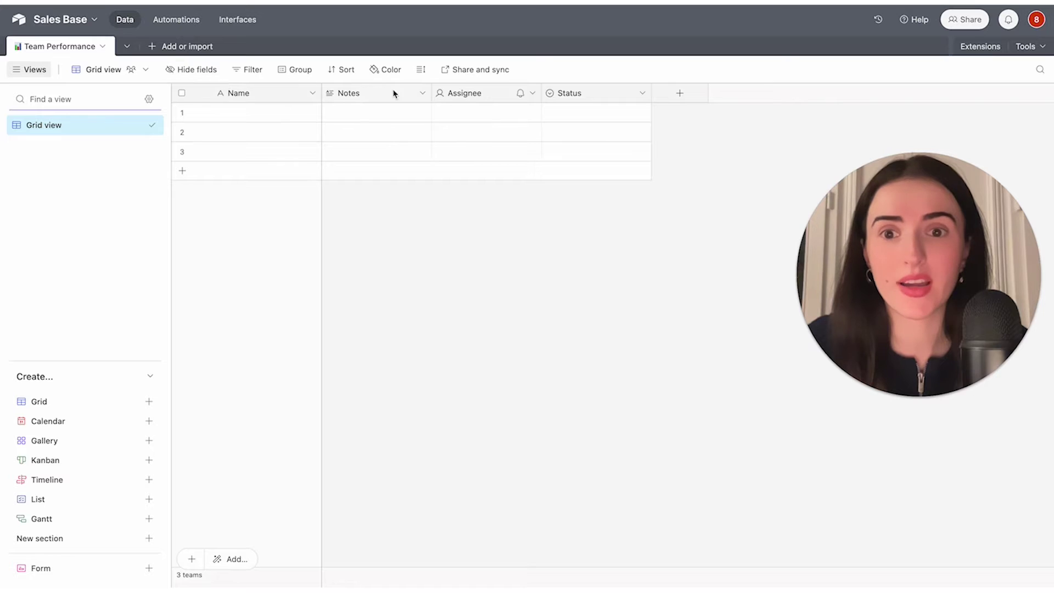
click(421, 95)
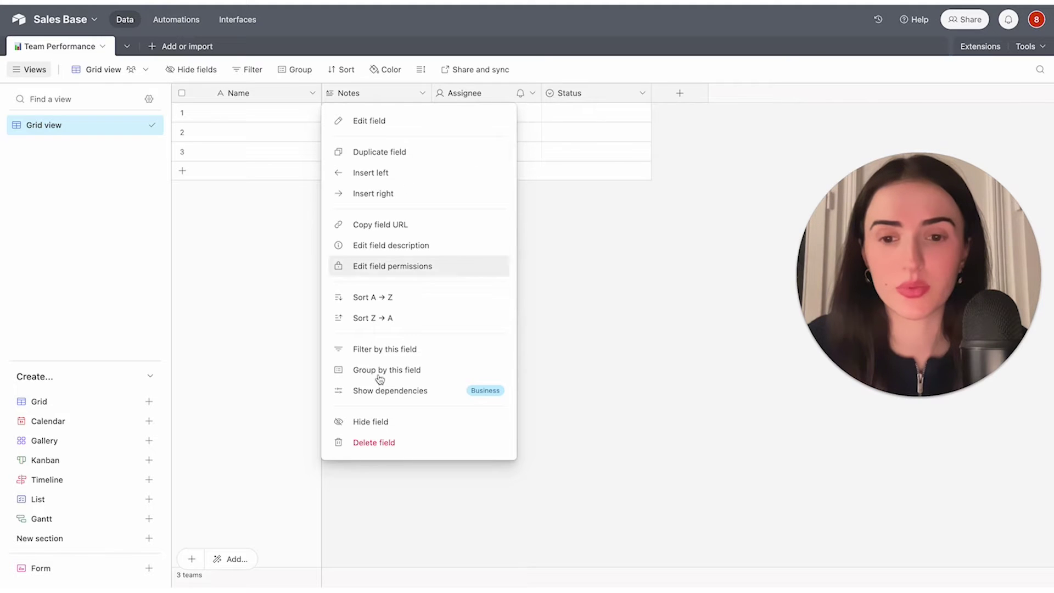
click(414, 421)
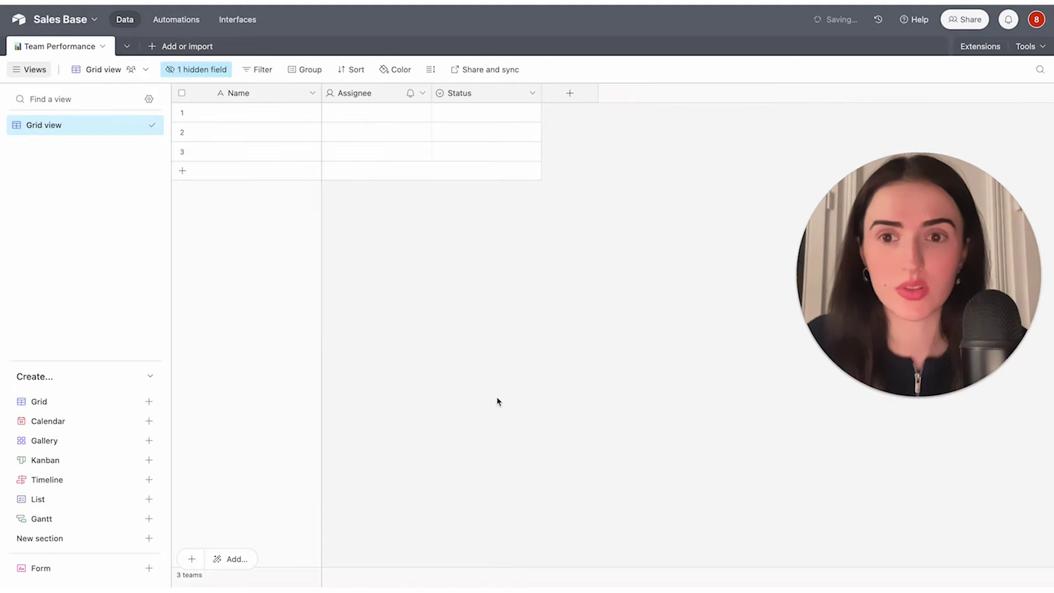
Turn off Assignee, Status and Notes in the Hide fields list, leaving only Name.
click(204, 69)
click(213, 123)
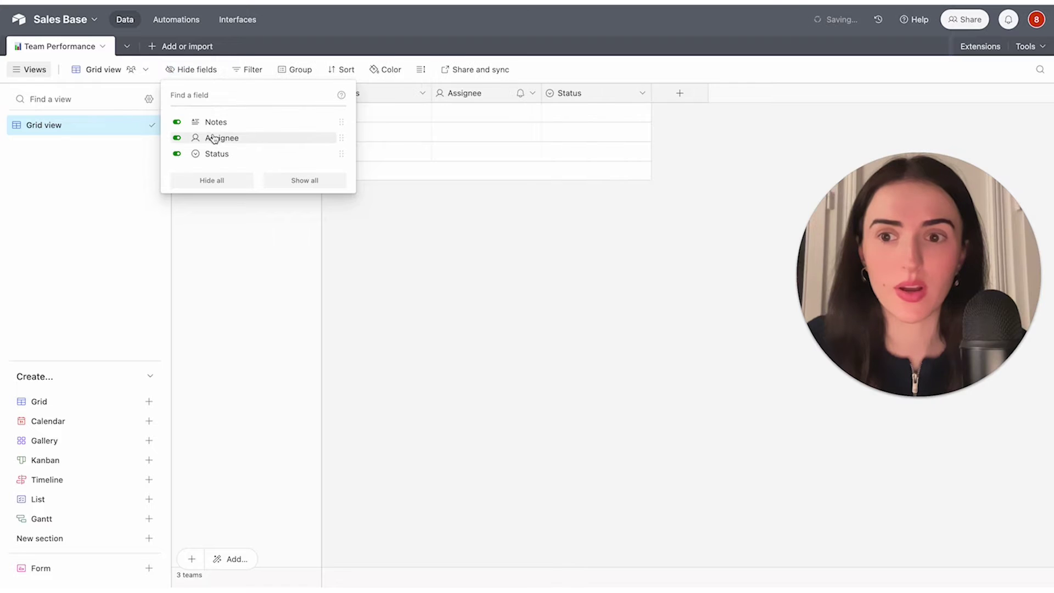
click(225, 138)
click(224, 156)
click(228, 125)
click(360, 292)
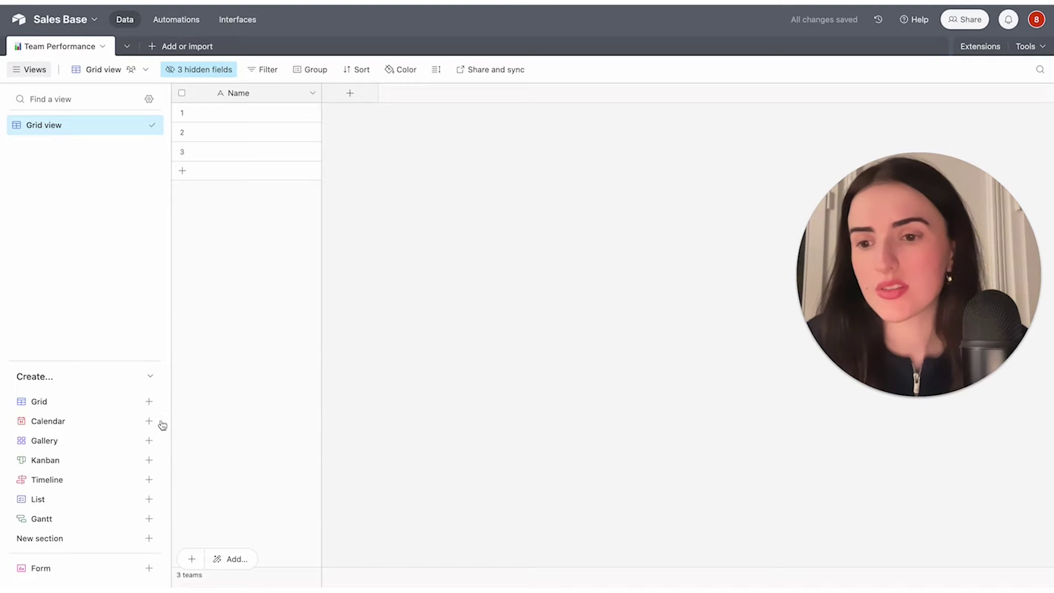
Create a standard form view named 'EOD - Sales Rep Form'.
click(148, 568)
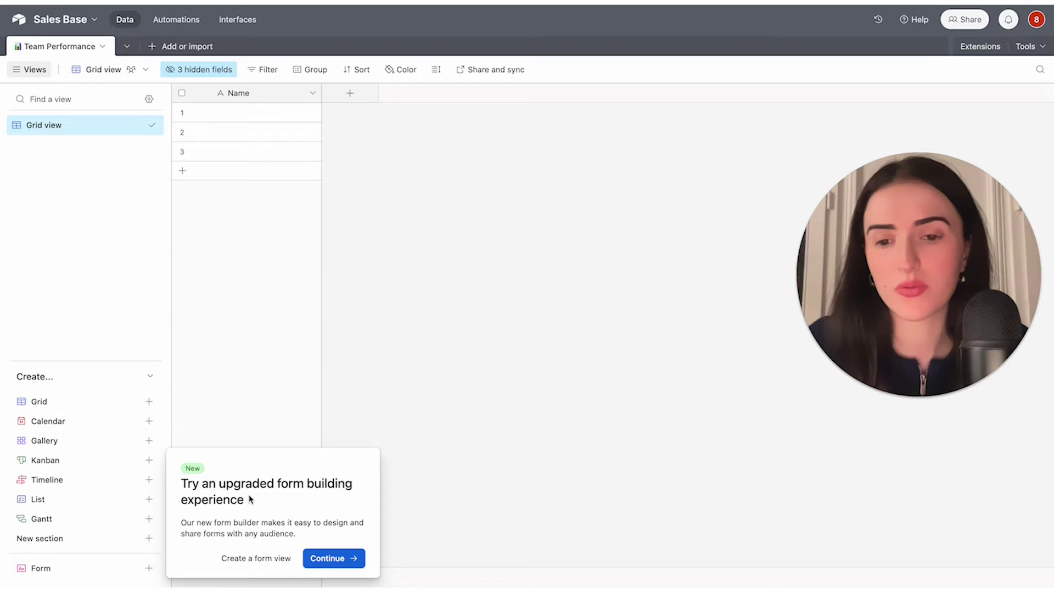
click(271, 566)
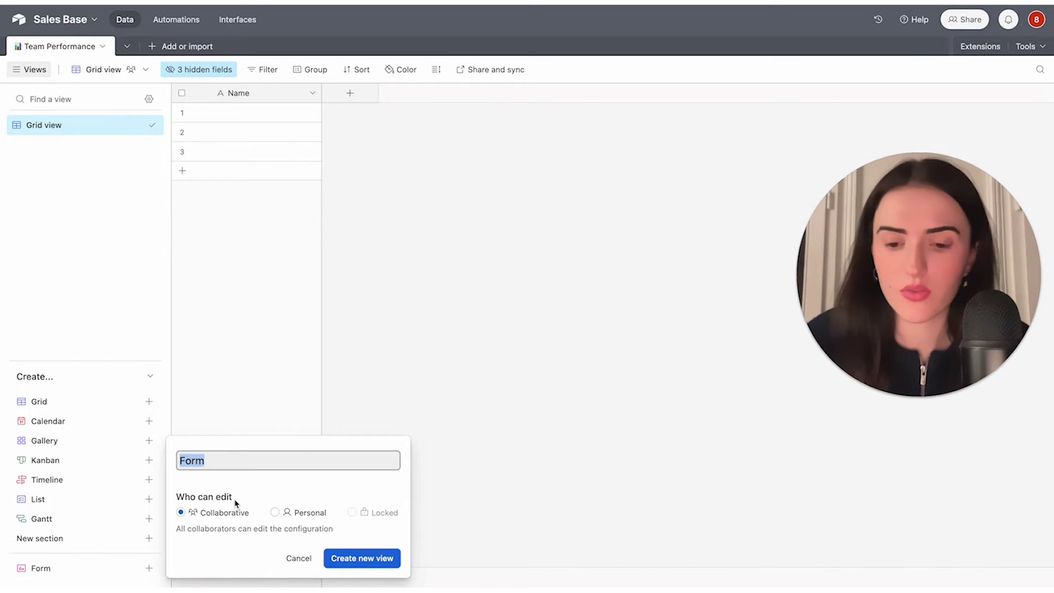
text(Sales Rep)
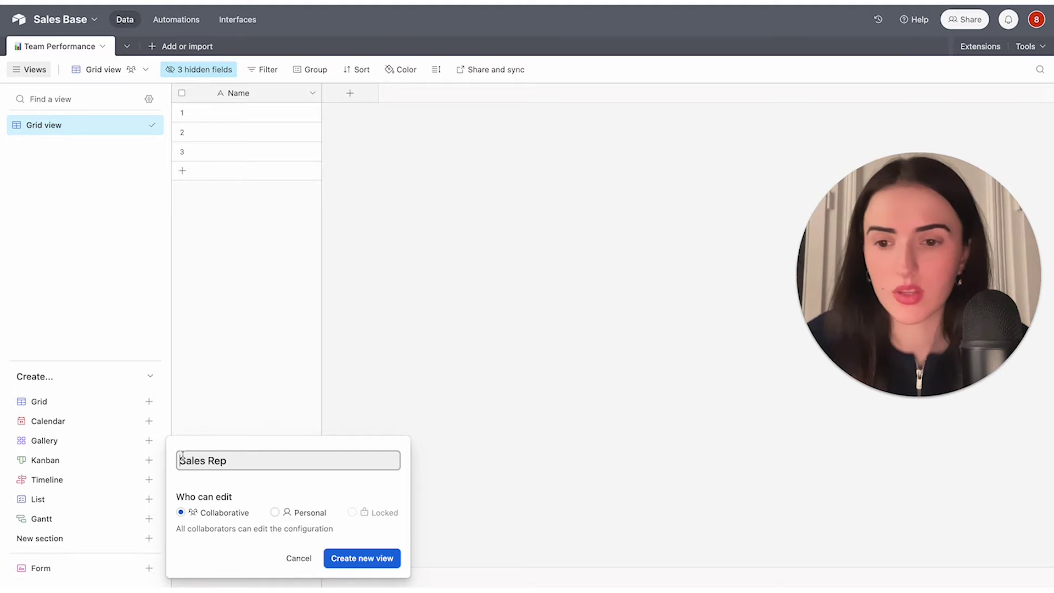
text(EOD -)
text(Form)
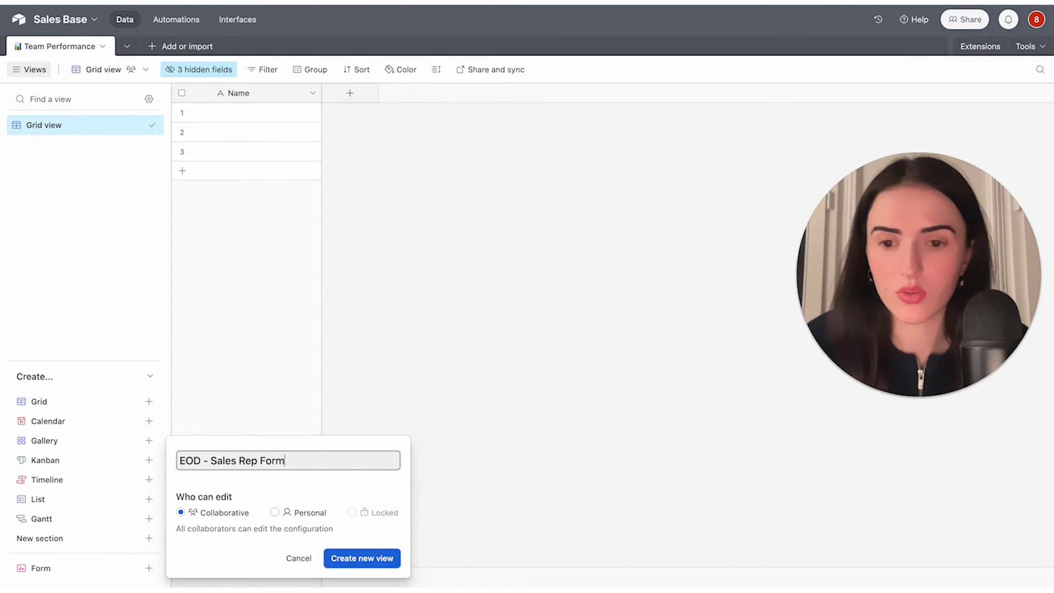
key(Return)
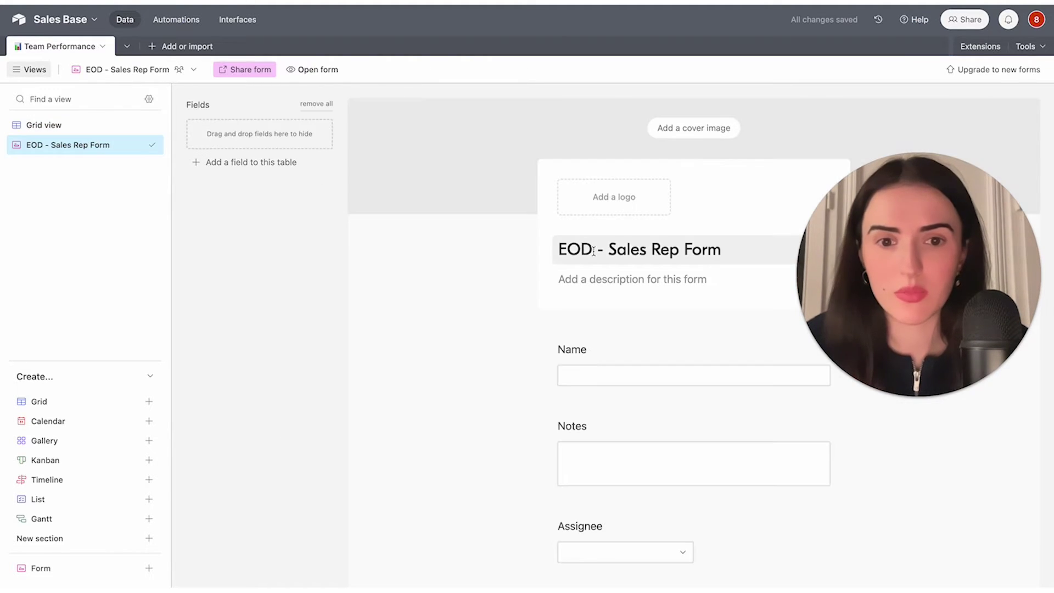
Keep the form title as 'EOD - Sales Rep Form' and go back to Grid view.
click(599, 252)
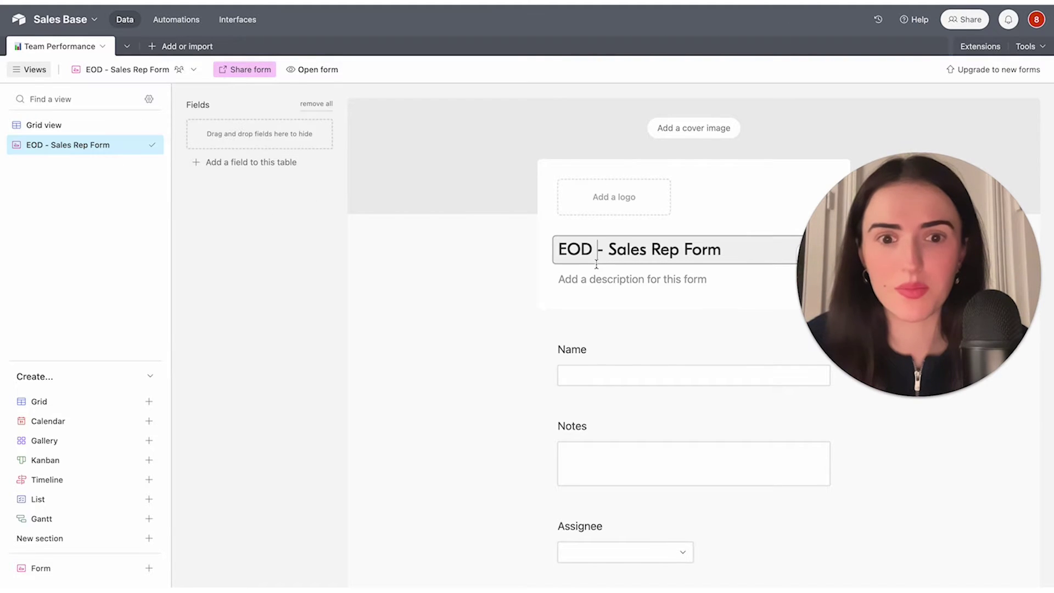
text(s)
click(492, 334)
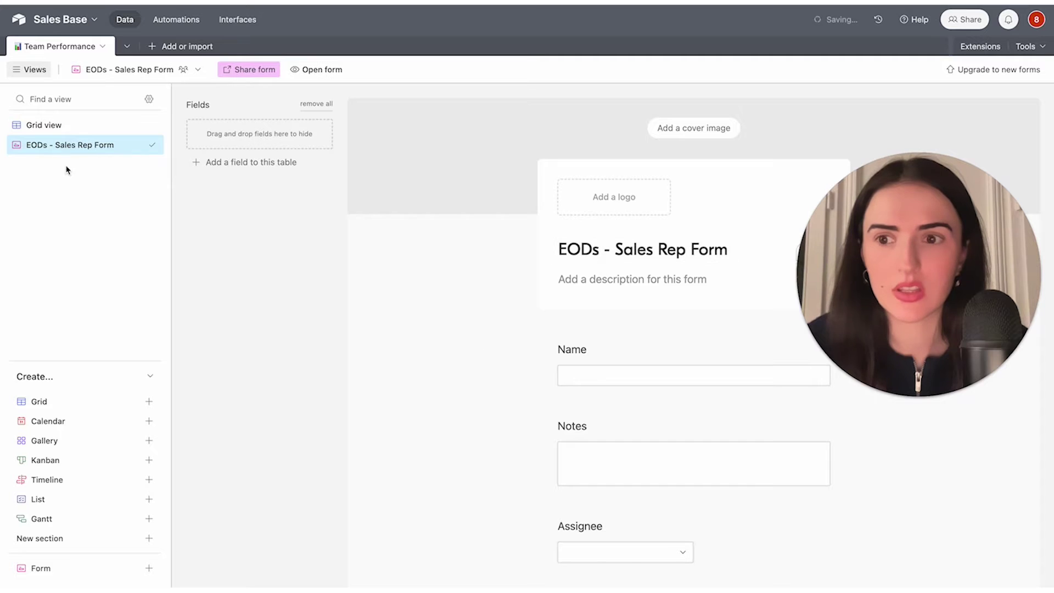
click(600, 251)
key(BackSpace)
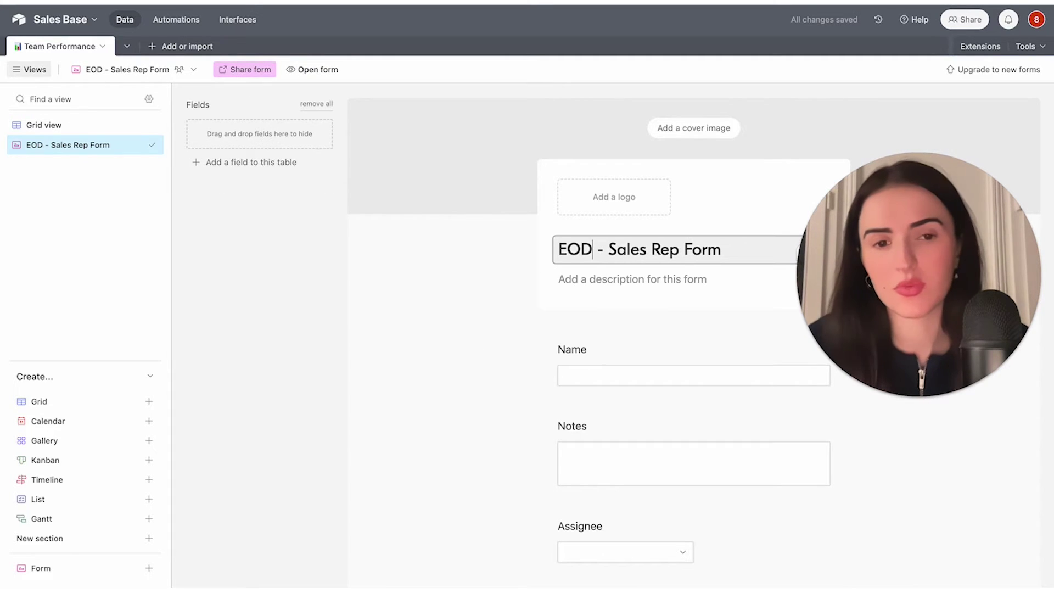
click(595, 341)
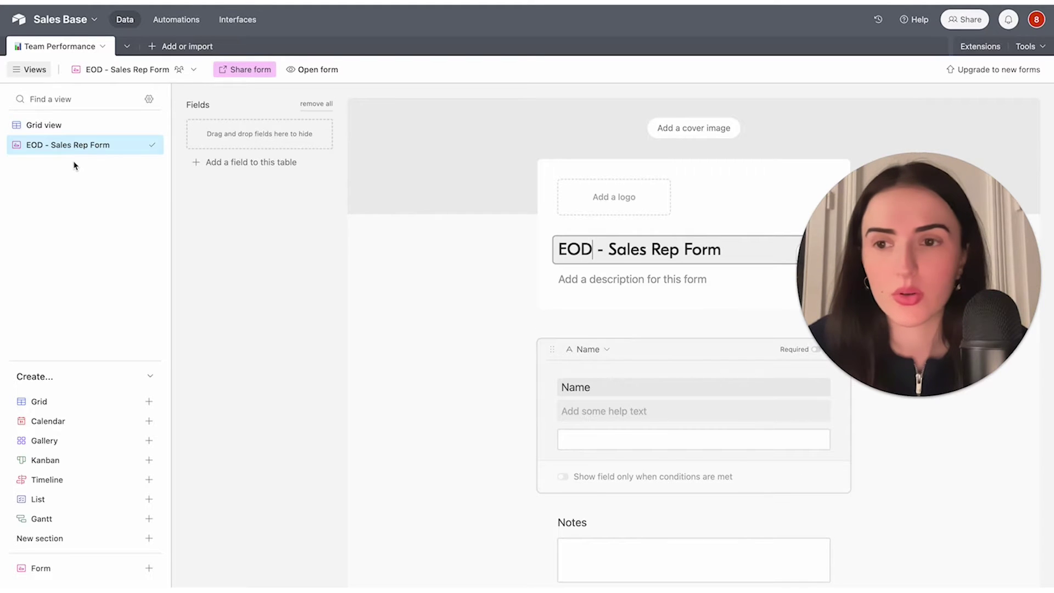
click(71, 126)
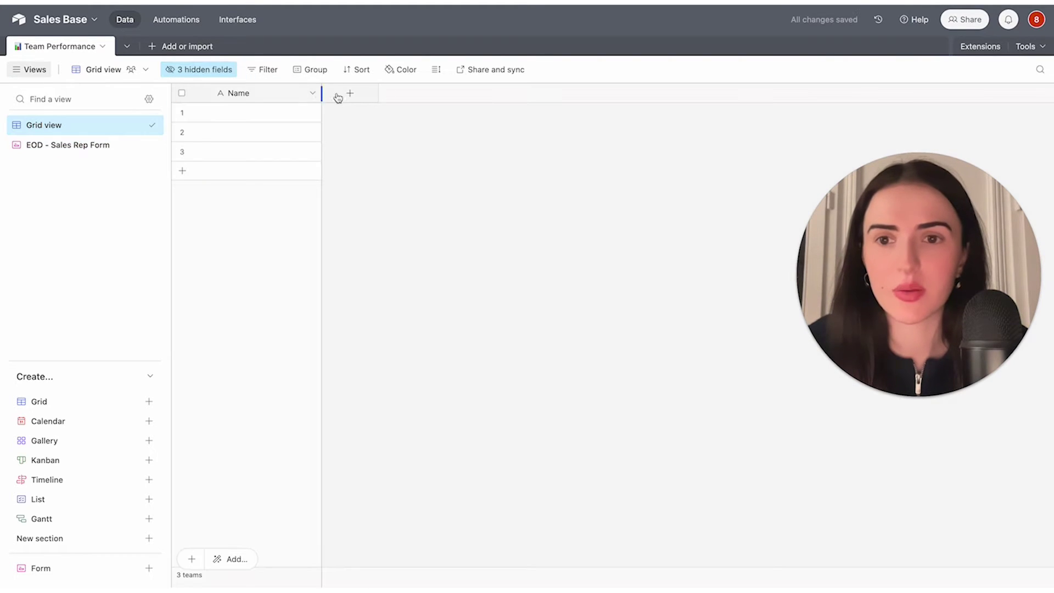
Widen the Name column and add a Report Date field of Date type in ISO format.
click(237, 94)
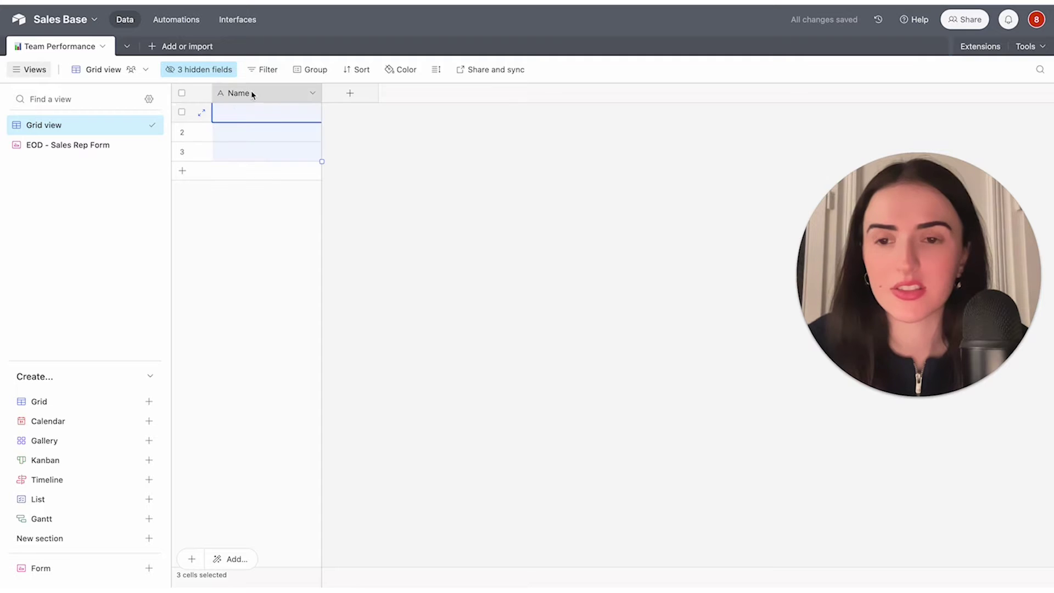
drag(321, 93, 359, 93)
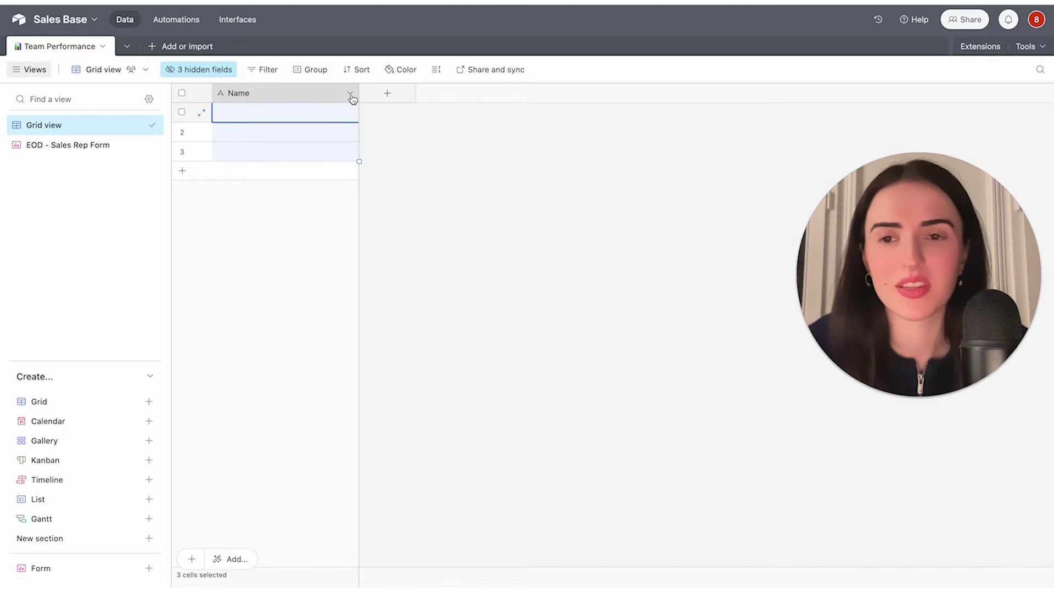
click(382, 98)
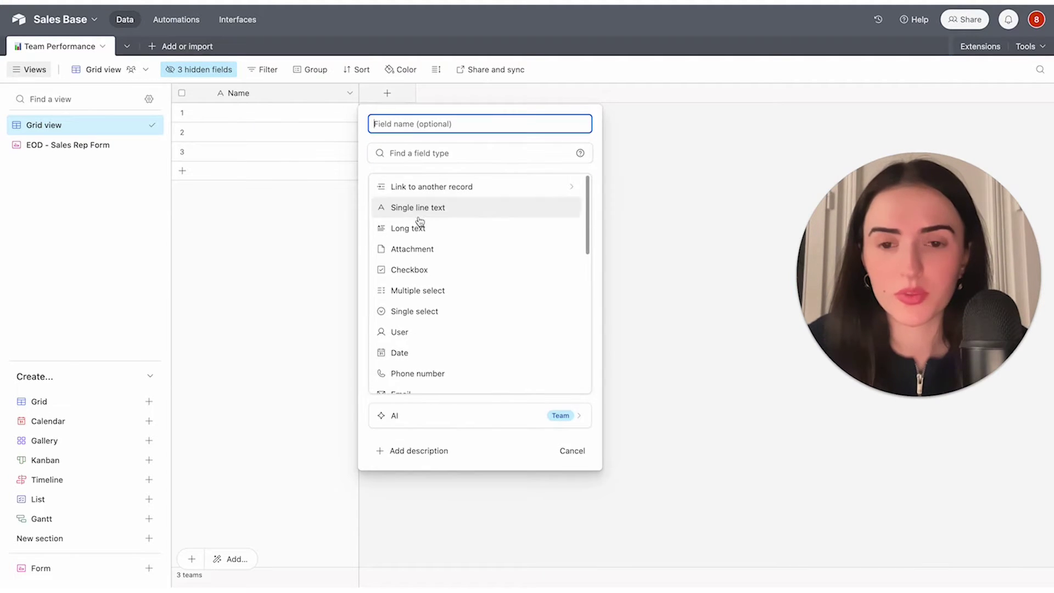
scroll(413, 331, down, 3)
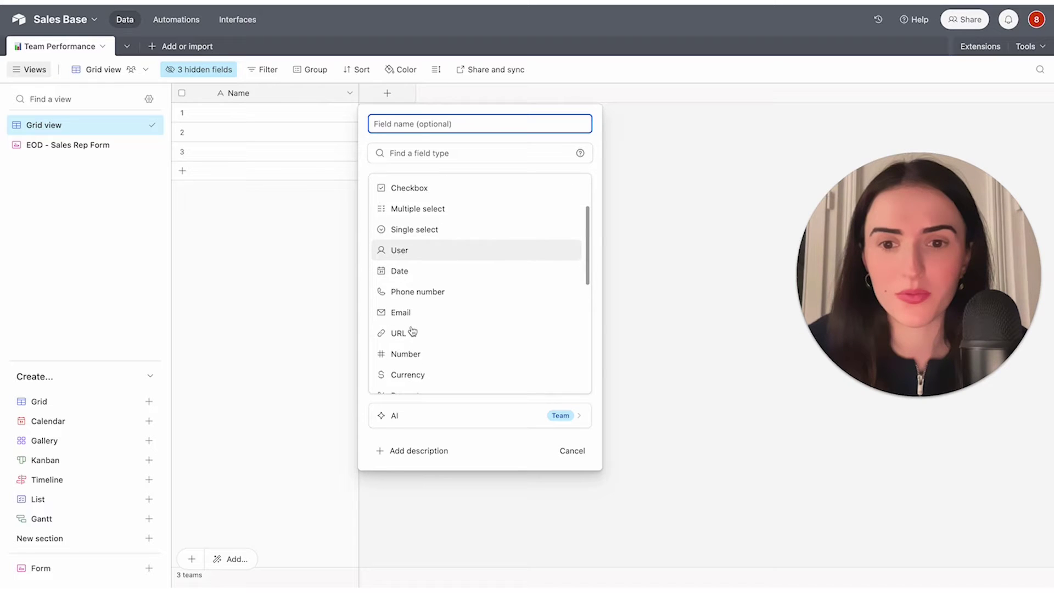
click(417, 271)
click(450, 228)
click(406, 360)
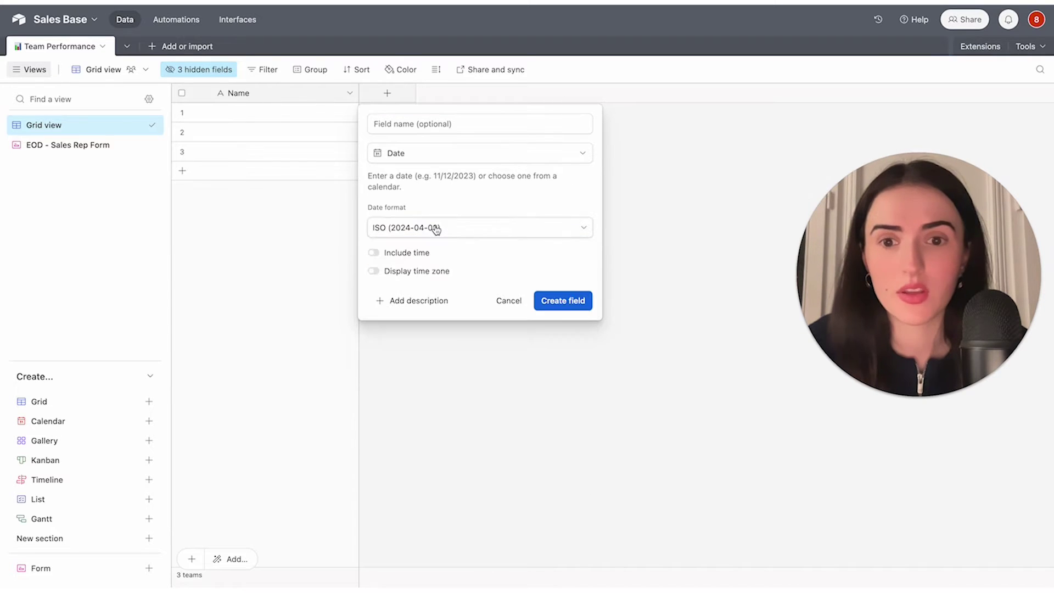
click(436, 229)
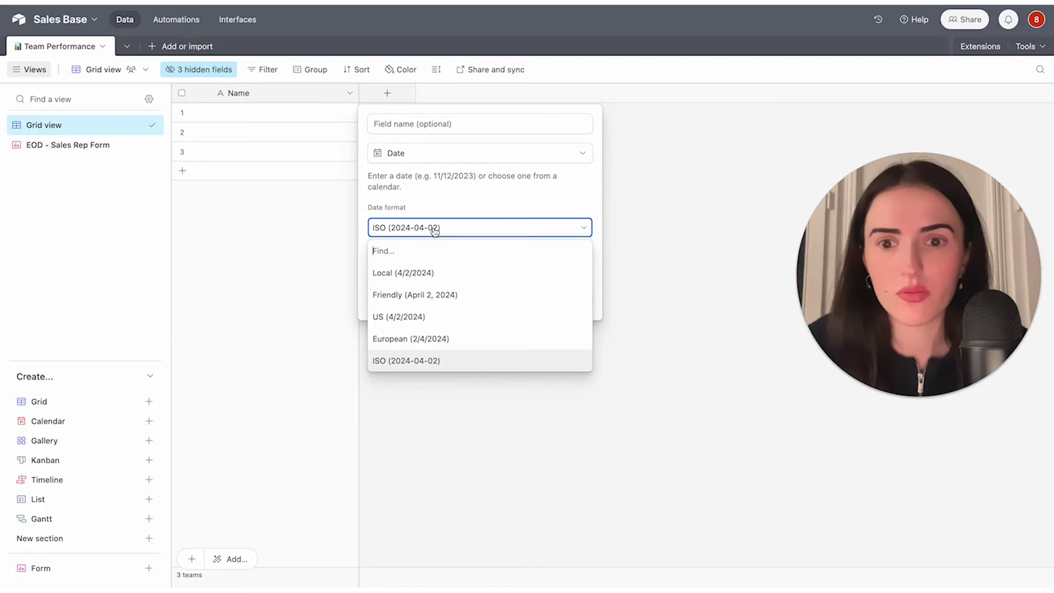
click(423, 123)
click(424, 123)
text(Report)
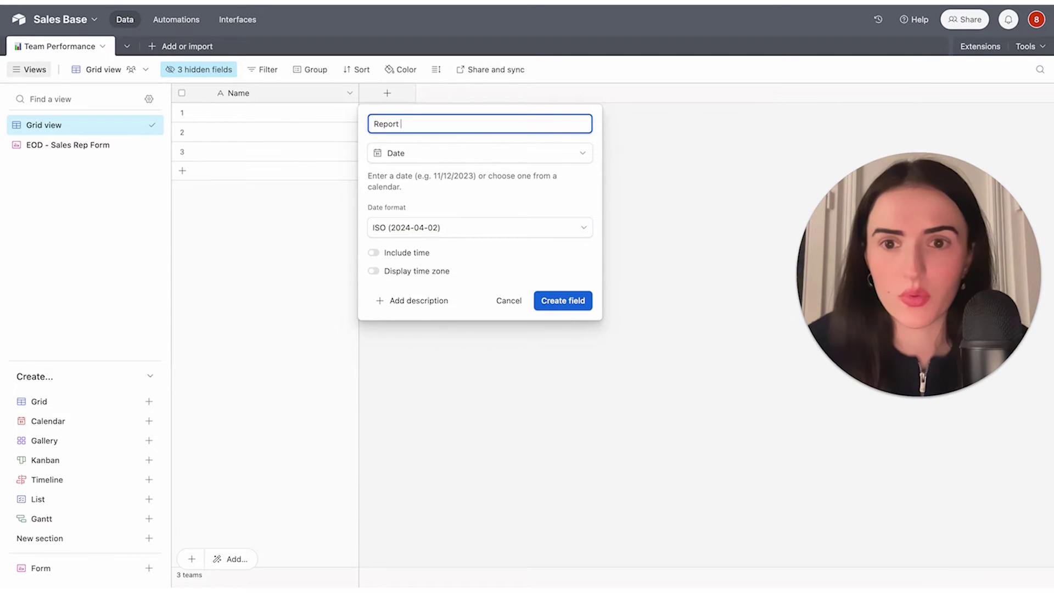
text( Date)
click(569, 301)
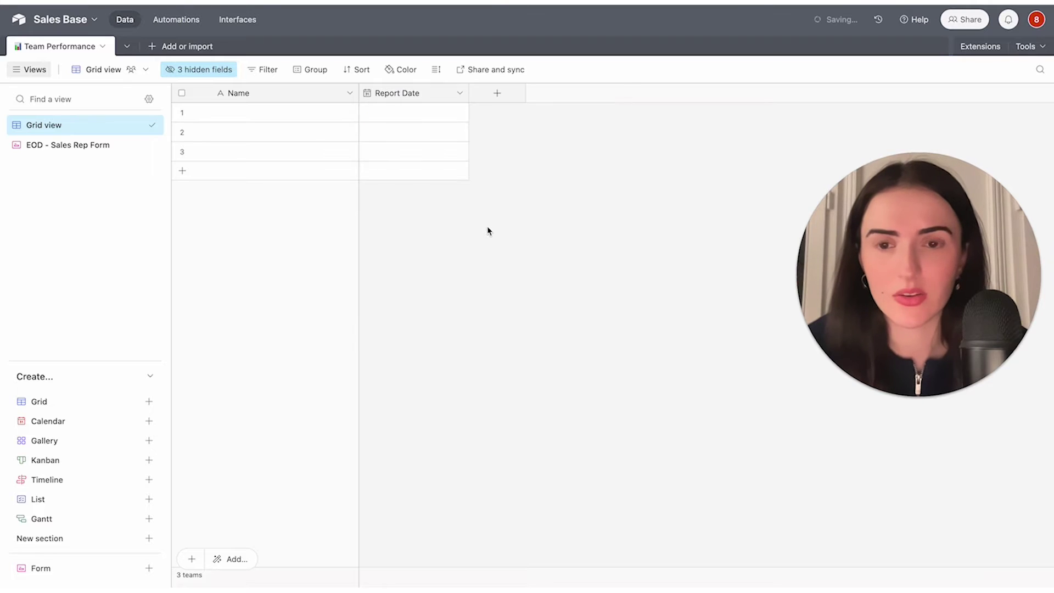
Start a single-select field with three team-member name options, sorted alphabetically.
click(497, 94)
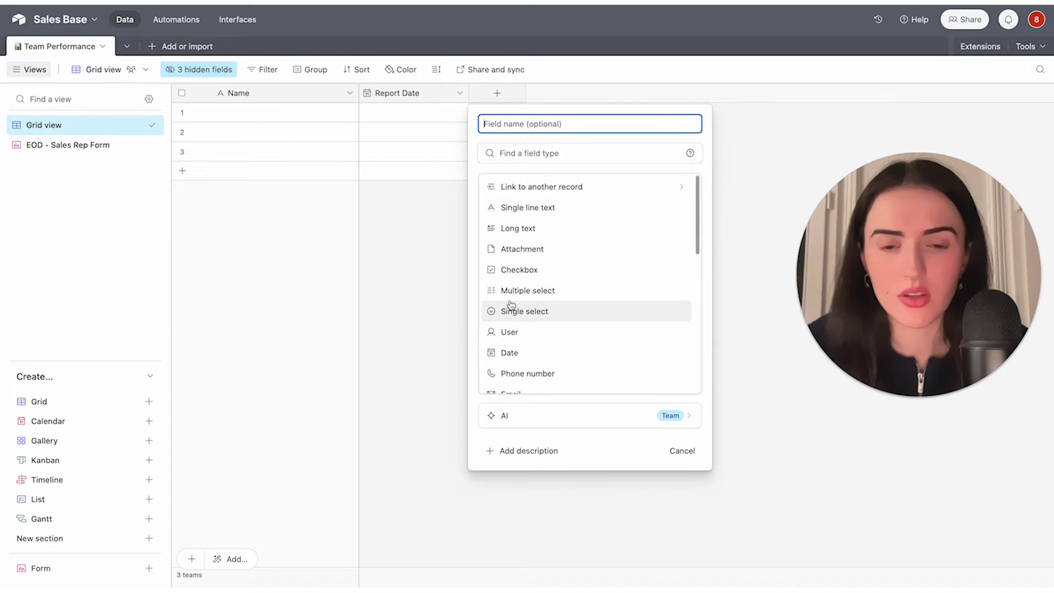
click(539, 319)
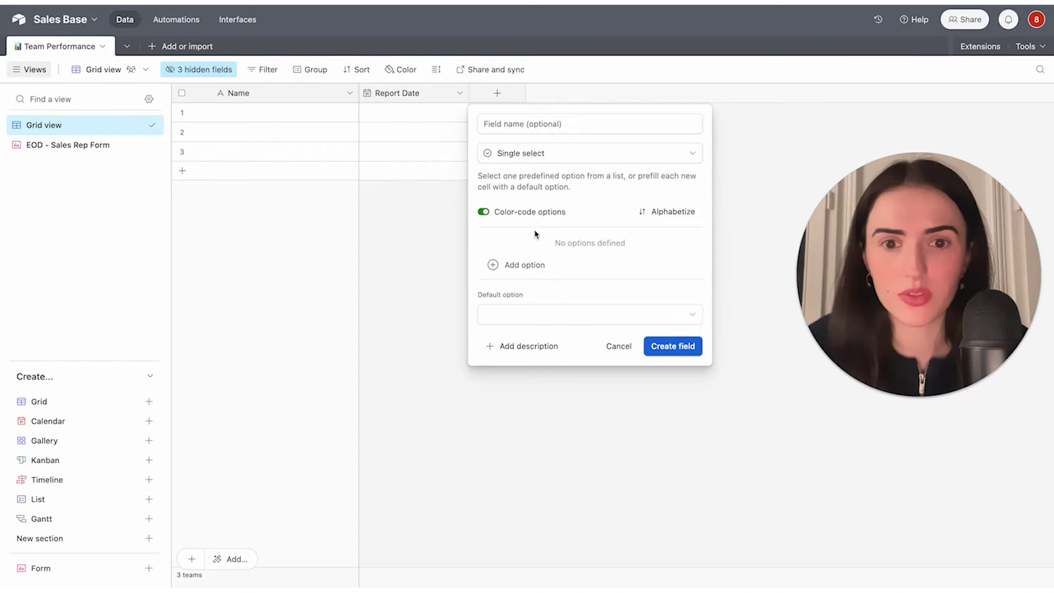
click(538, 263)
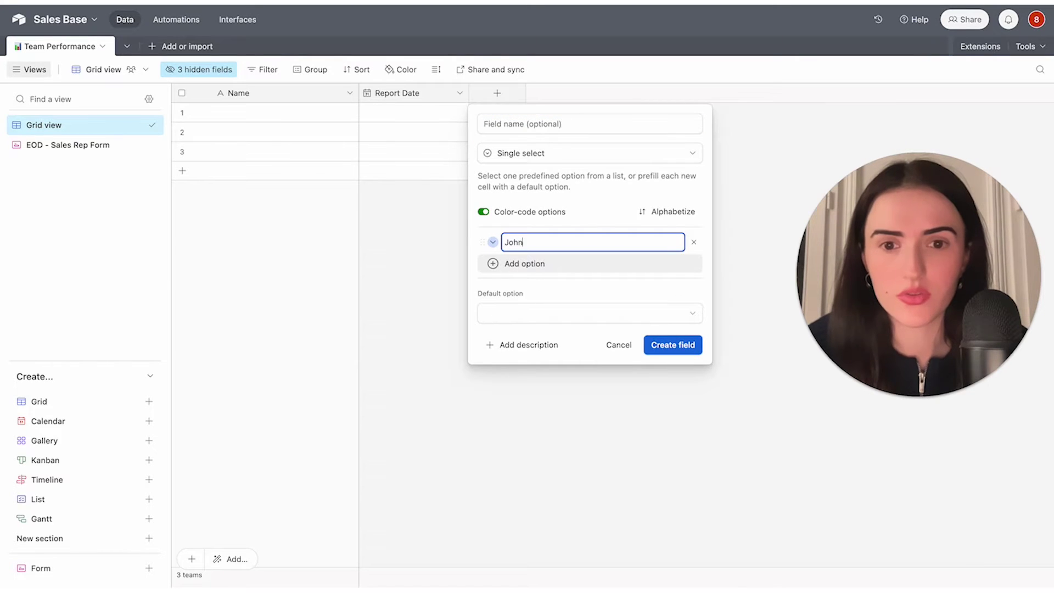
text(John Smith)
key(Return)
text(George M)
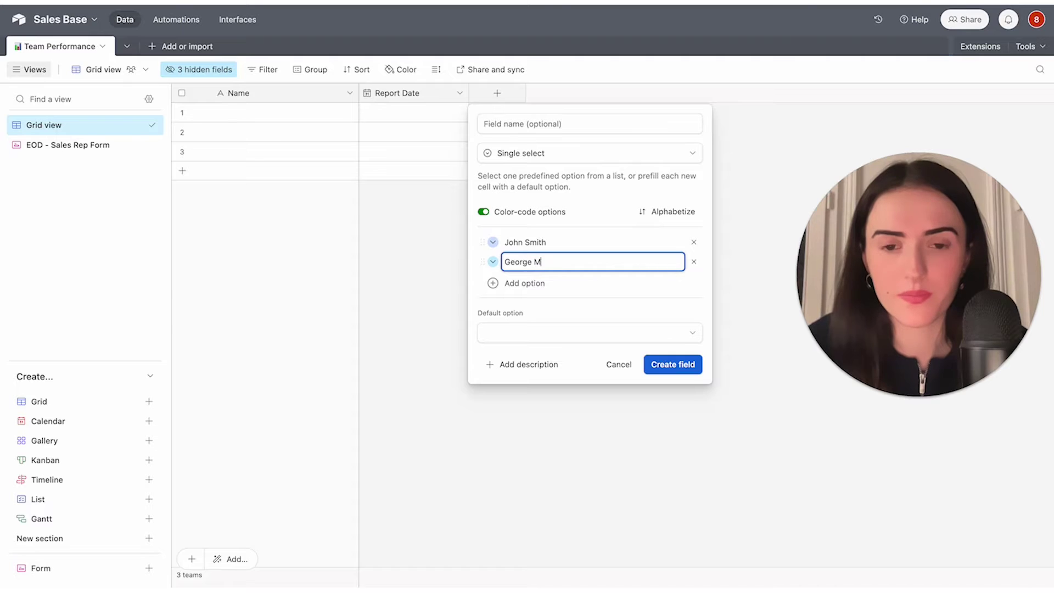
text(ichael)
key(Return)
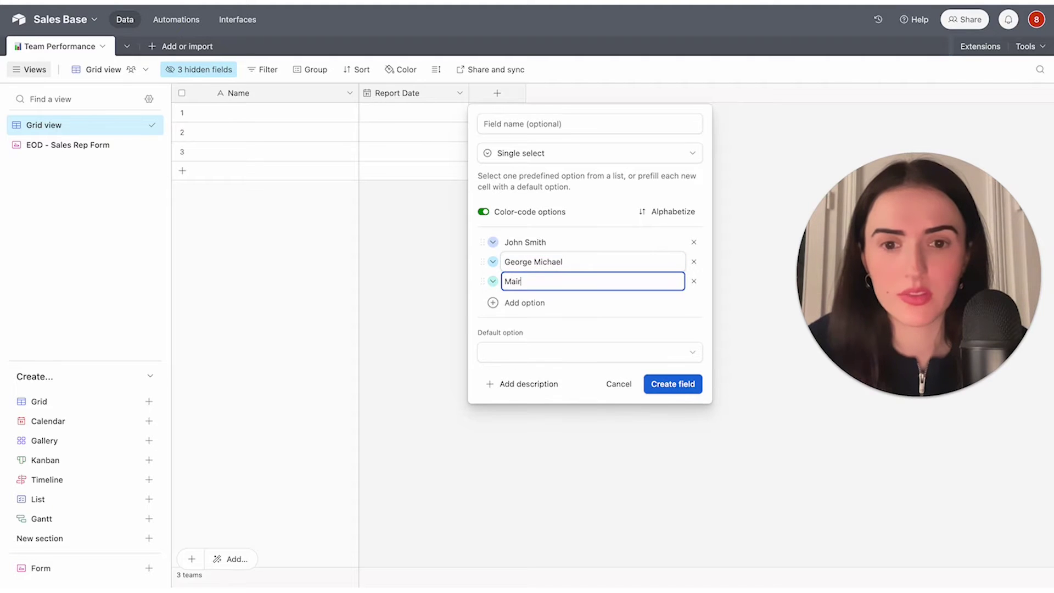
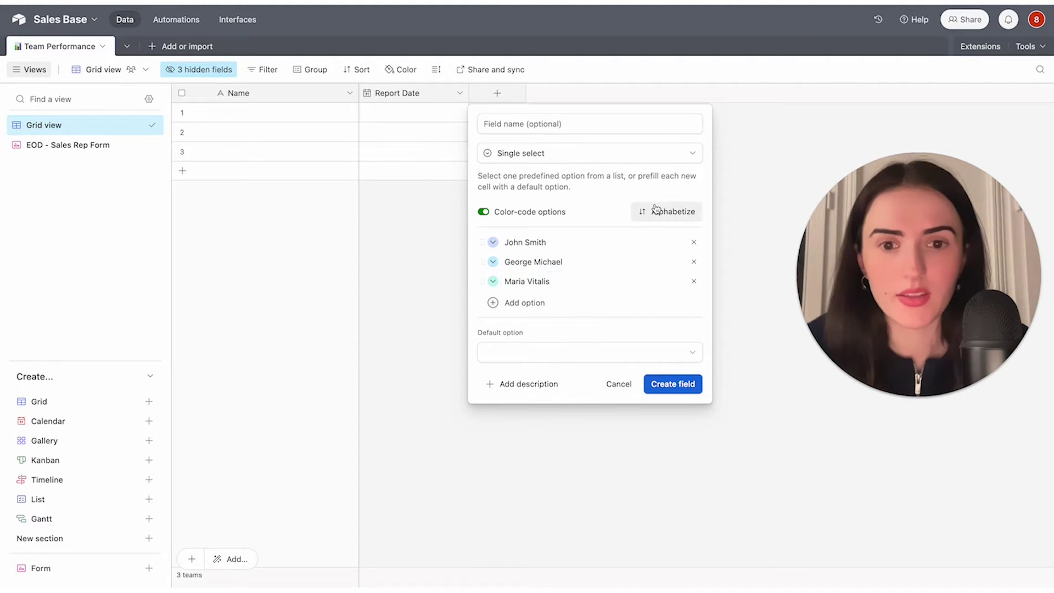
click(667, 212)
Name the single-select field Team Member and create it.
click(494, 242)
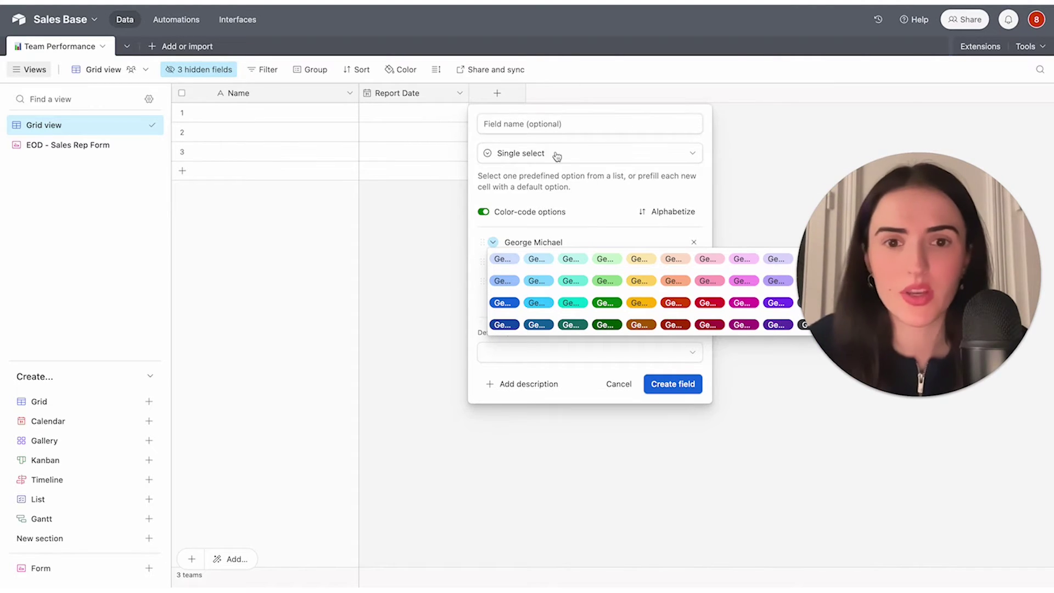
click(604, 220)
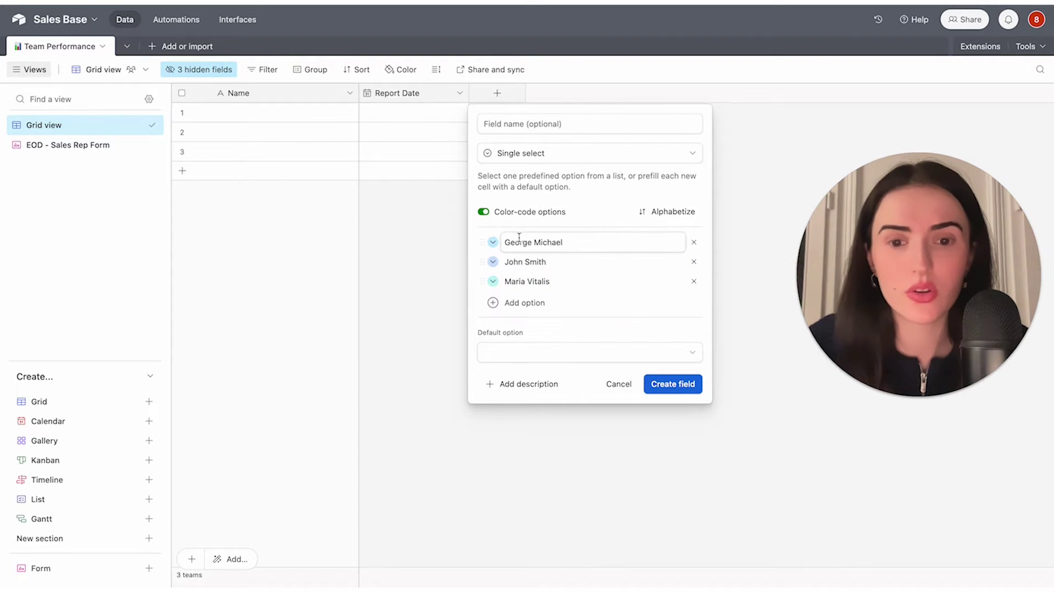
click(514, 122)
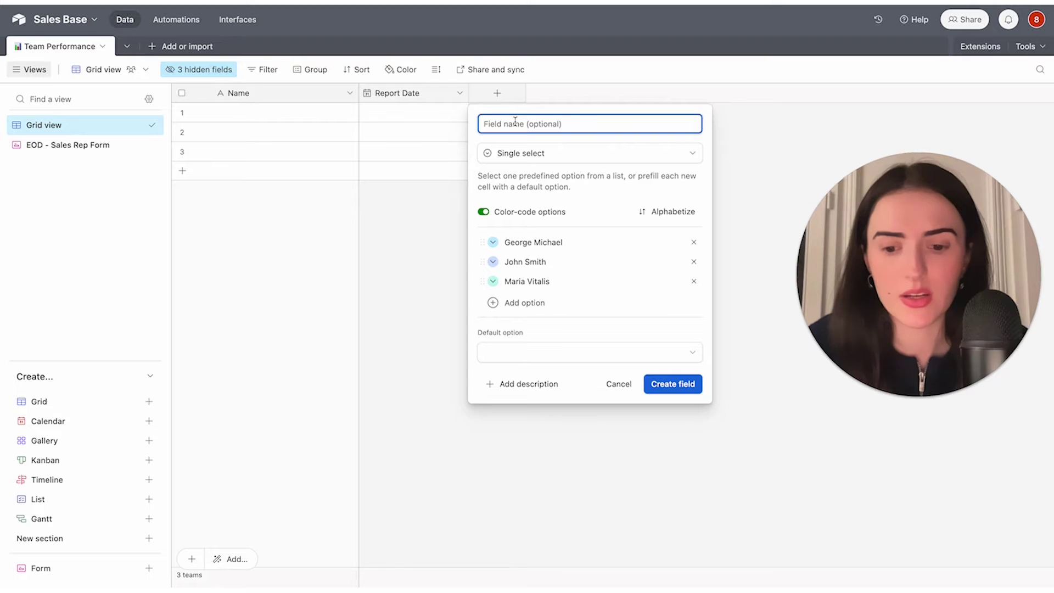
text(Team)
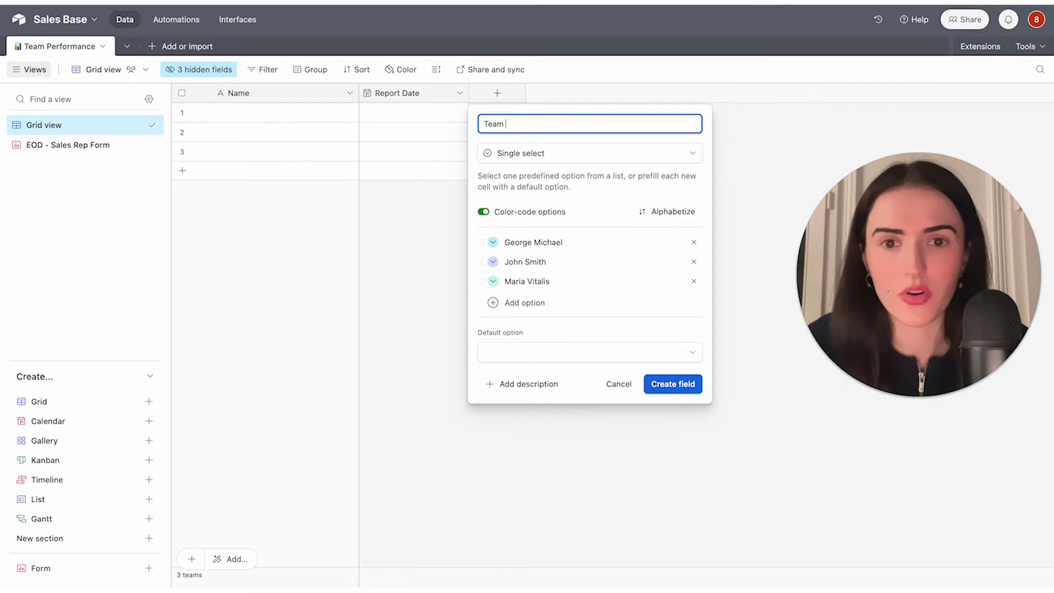
text( Member)
key(Return)
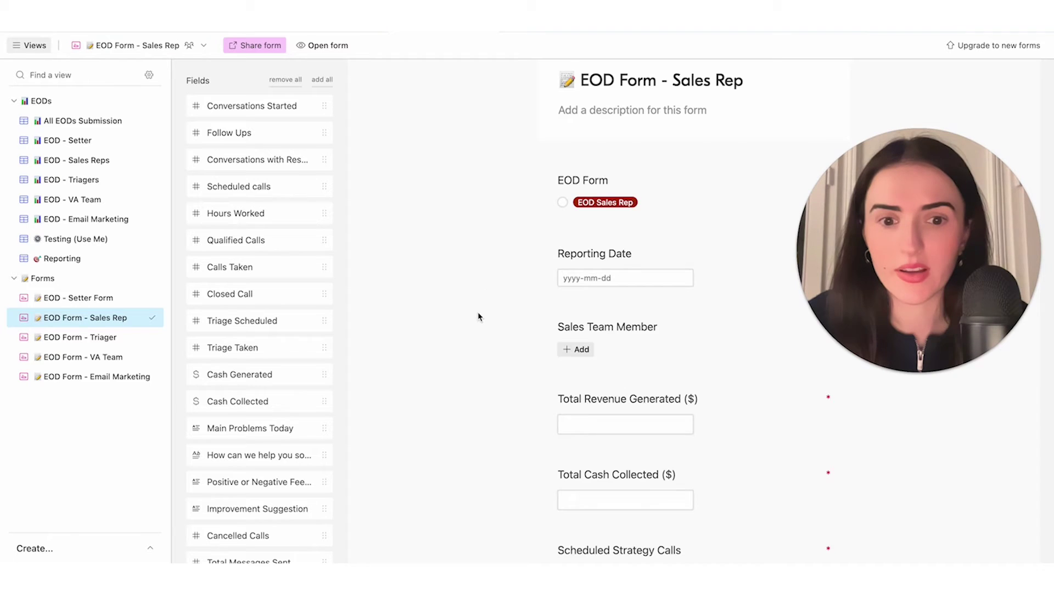
Copy the Total Revenue Generated label from the template form into a new Currency field.
scroll(593, 299, down, 3)
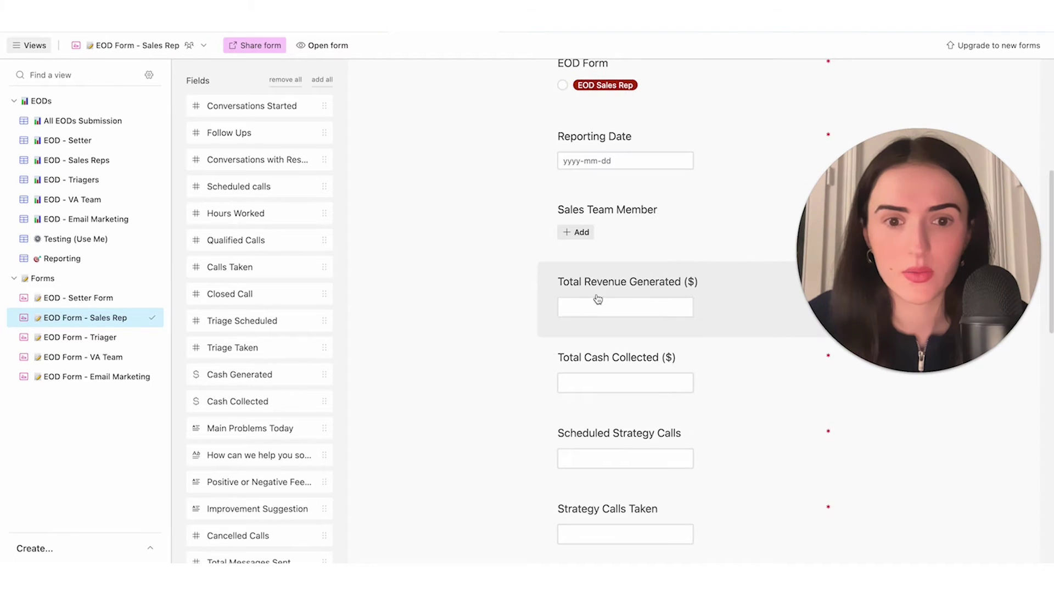
click(590, 283)
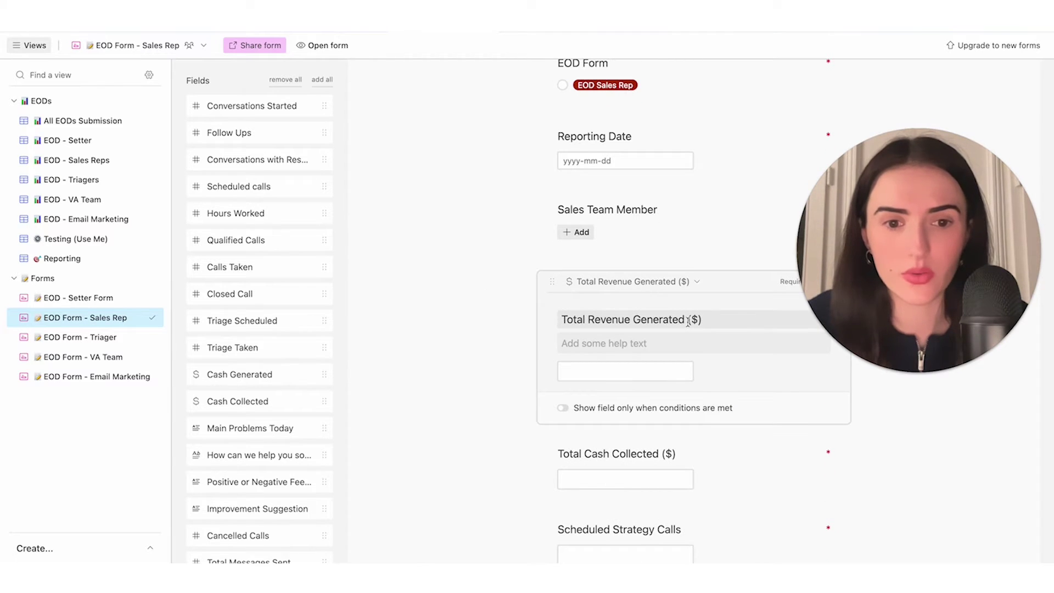
drag(689, 321, 494, 327)
key(ctrl+c)
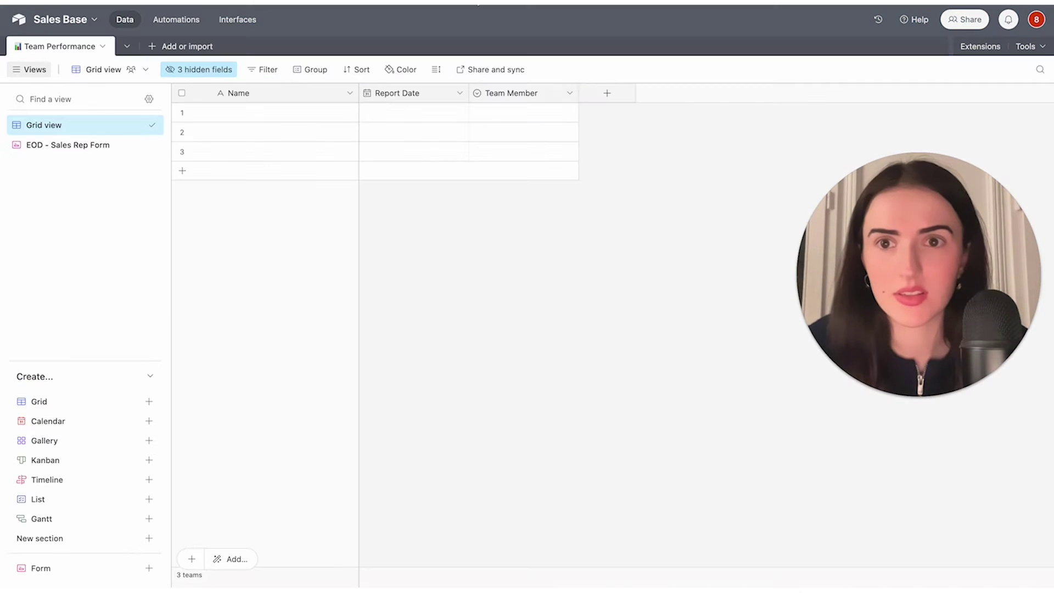
click(589, 95)
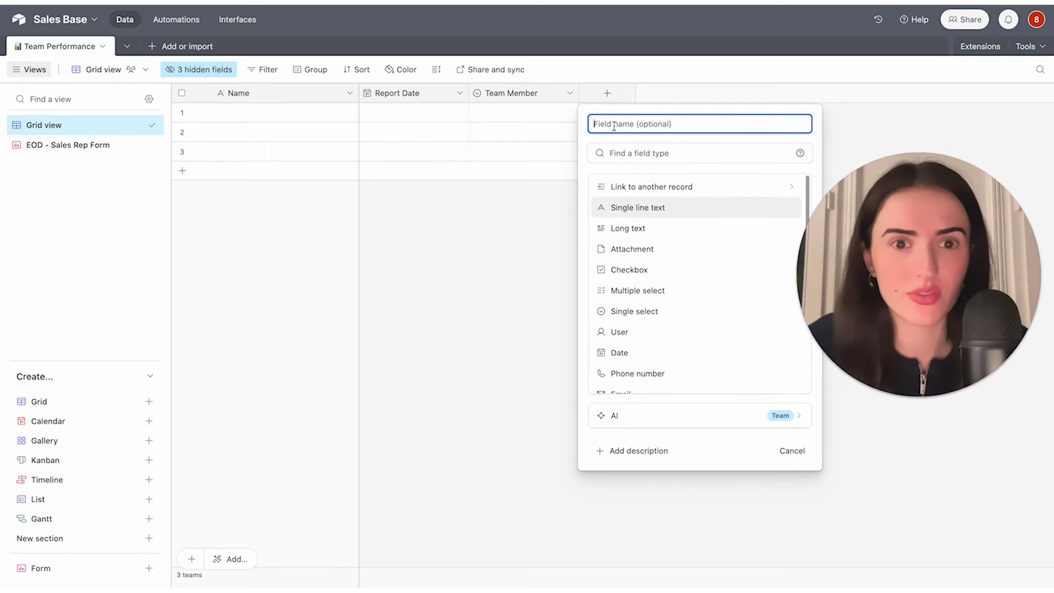
key(ctrl+v)
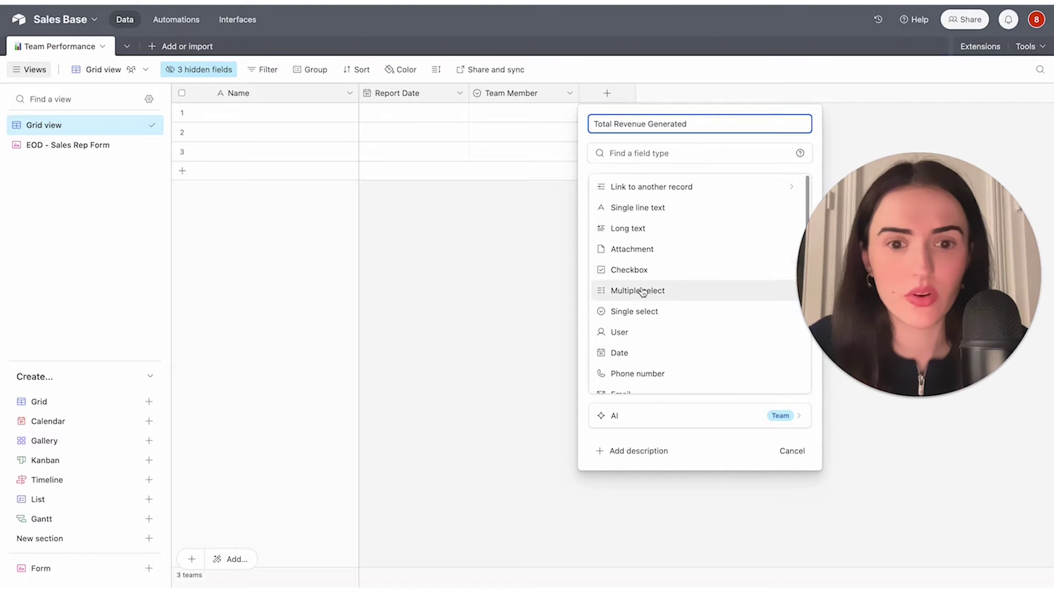
scroll(640, 292, down, 3)
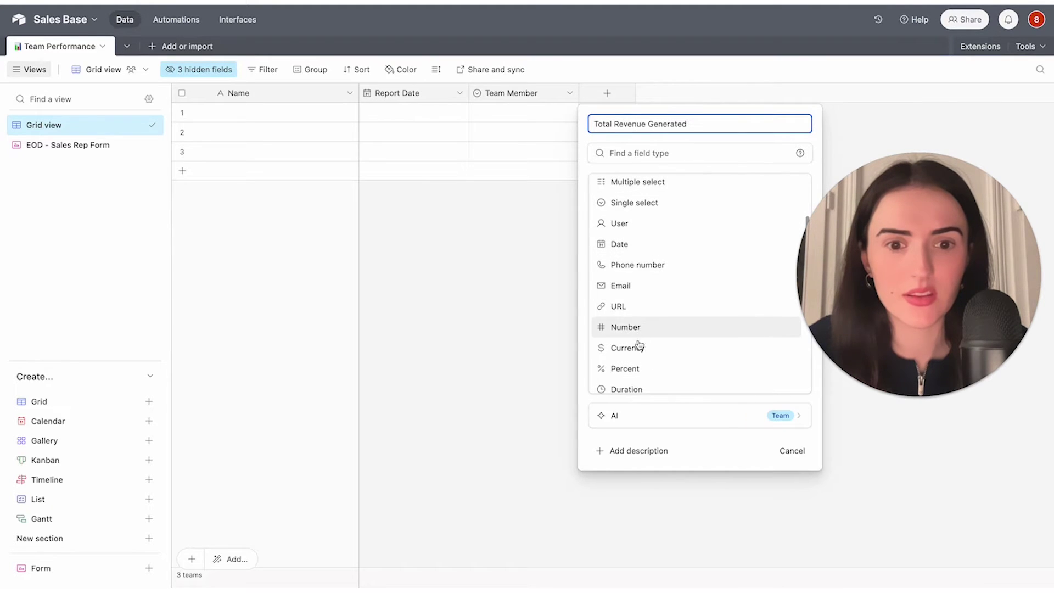
click(631, 347)
Set the currency symbol to $ with 0 decimal places and create the field.
click(590, 301)
key(BackSpace)
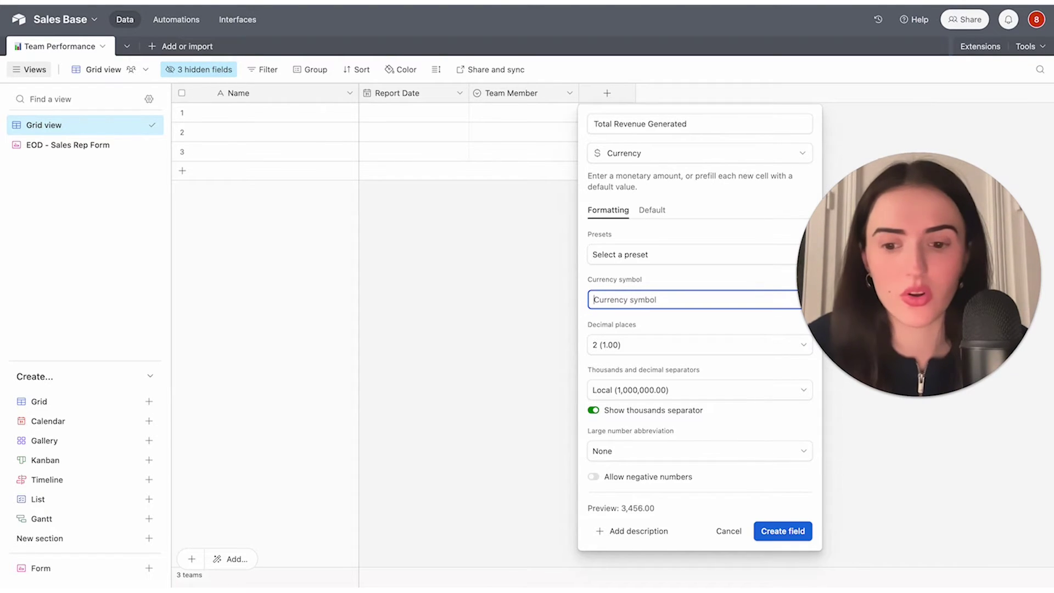
text(€)
key(BackSpace)
text(€)
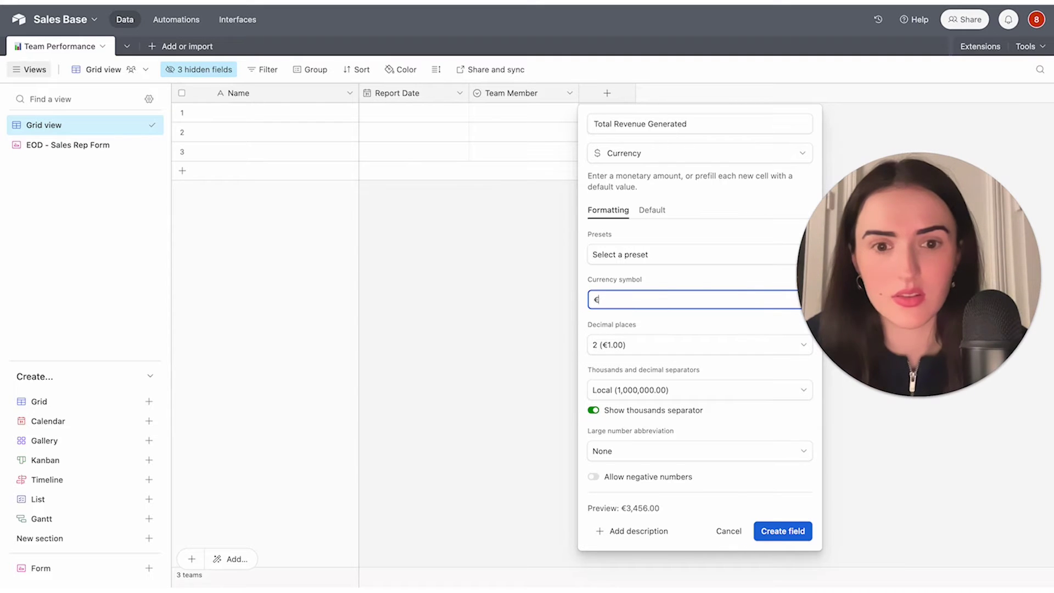
key(BackSpace)
text($)
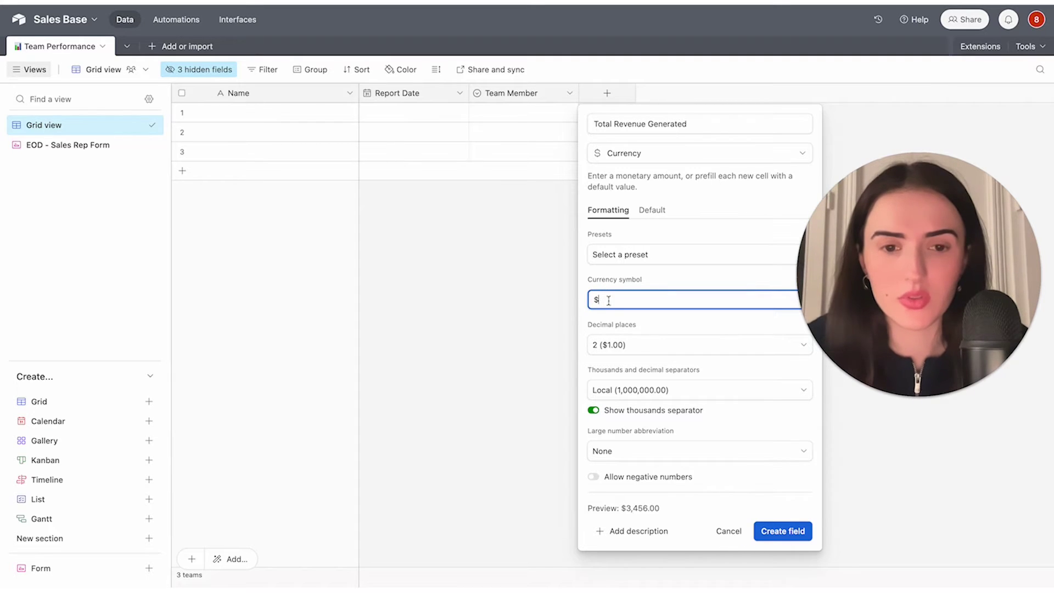
click(637, 346)
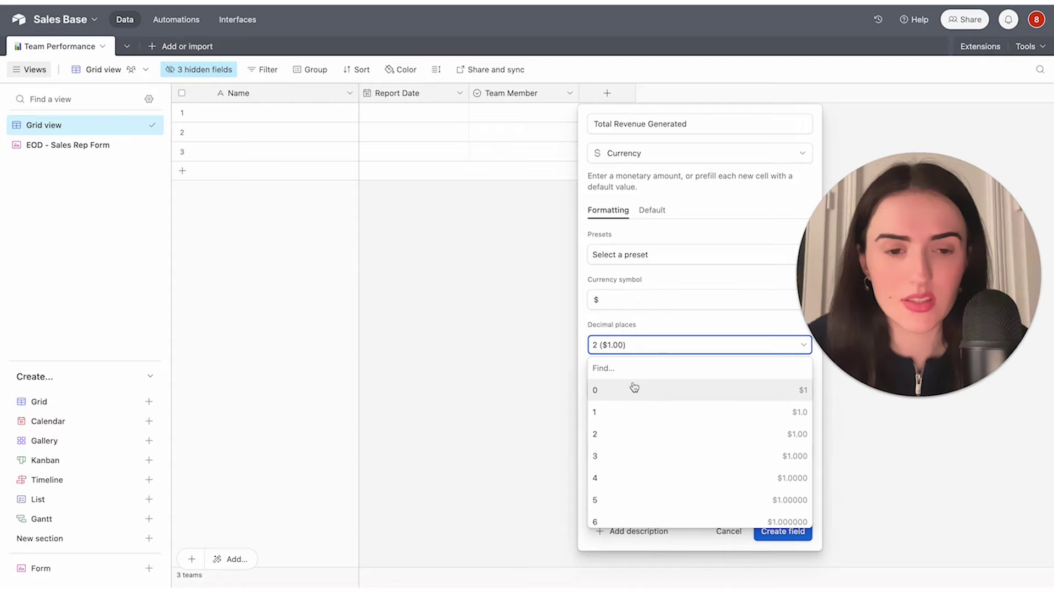
click(636, 394)
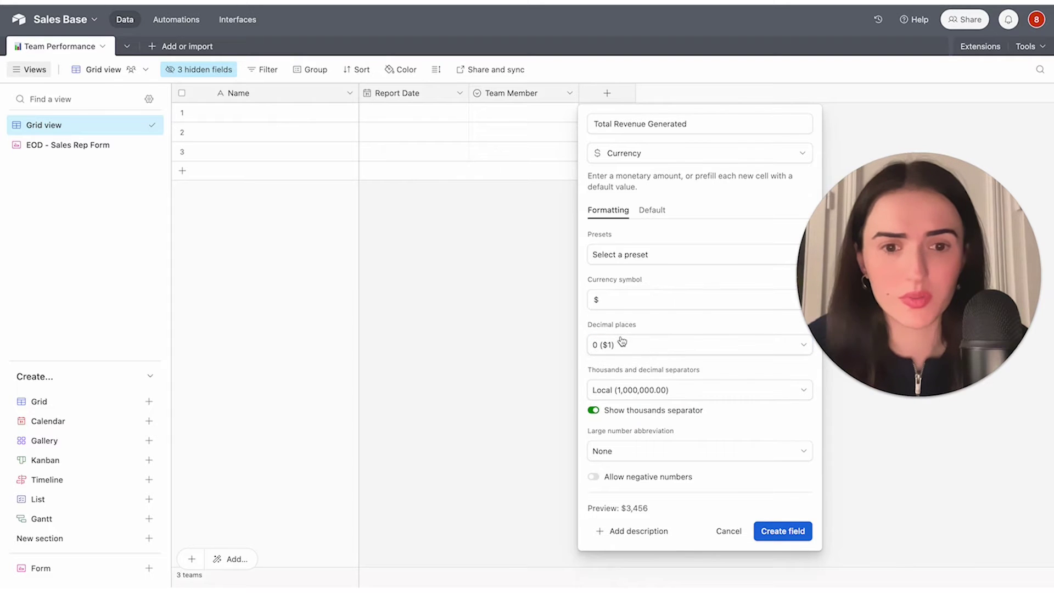
click(783, 531)
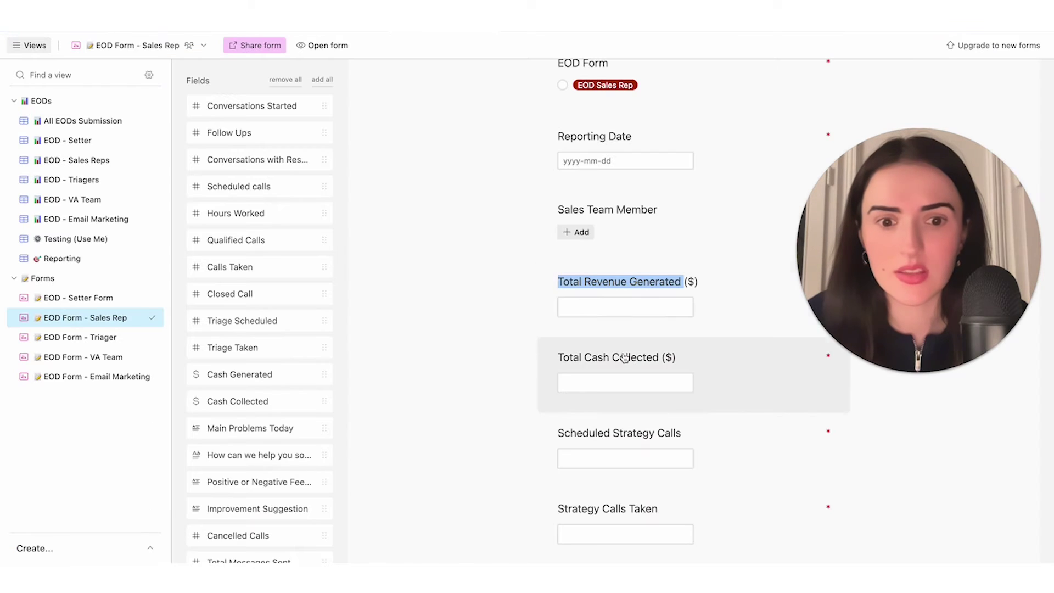
Add Total Cash Collected as a currency field with 0 decimal places.
click(626, 362)
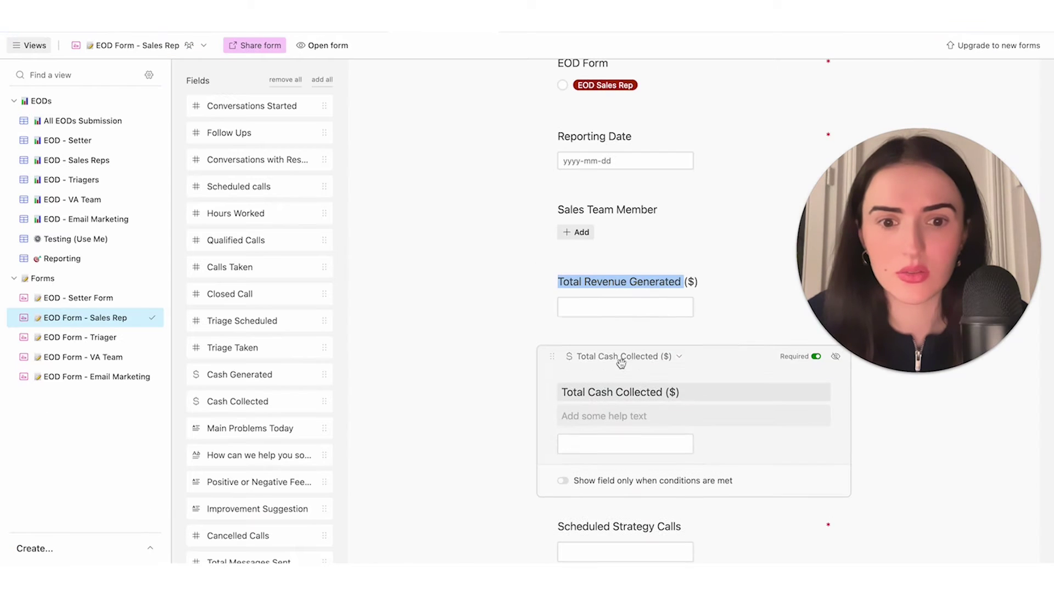
drag(663, 395, 541, 395)
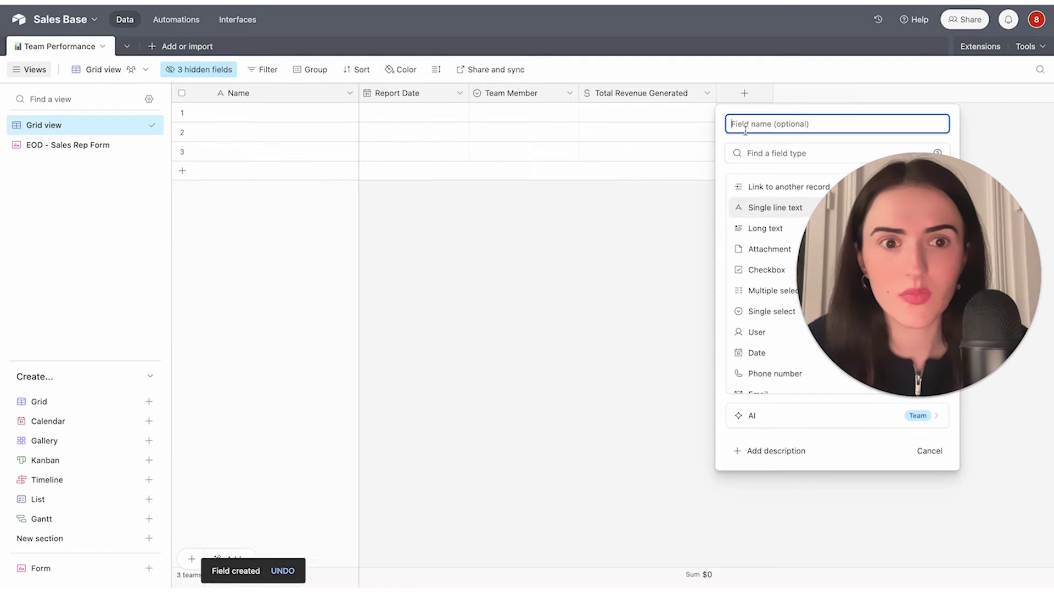
text(Total Cash Collected)
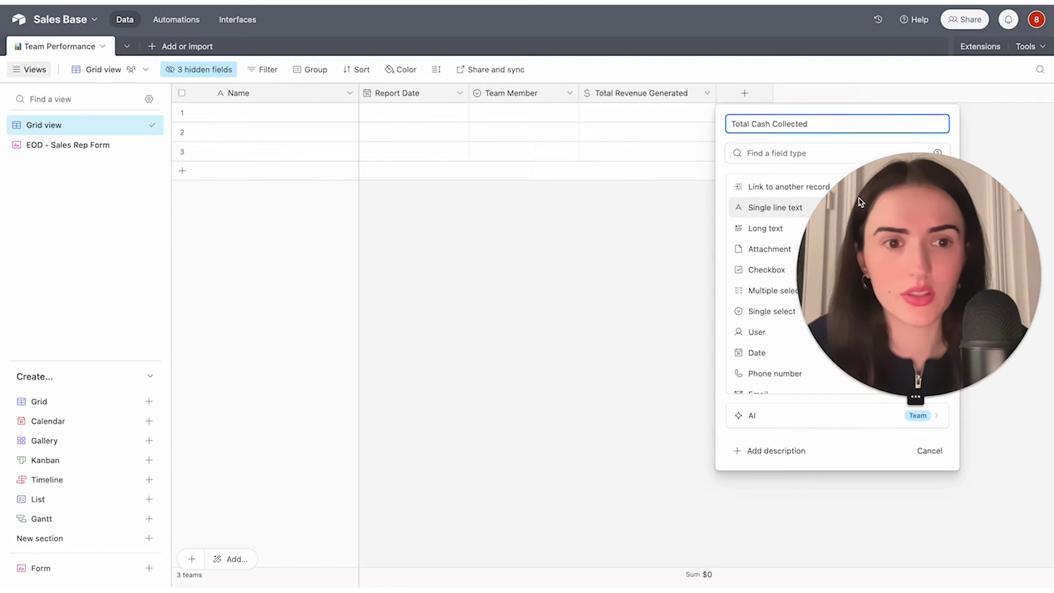
scroll(818, 264, down, 5)
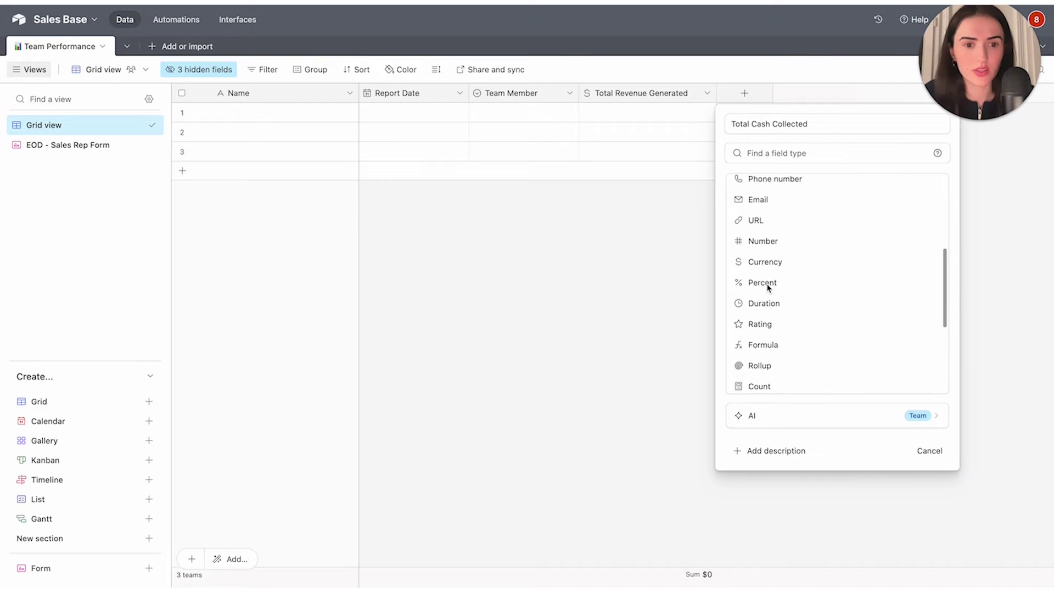
click(763, 263)
click(799, 345)
click(771, 388)
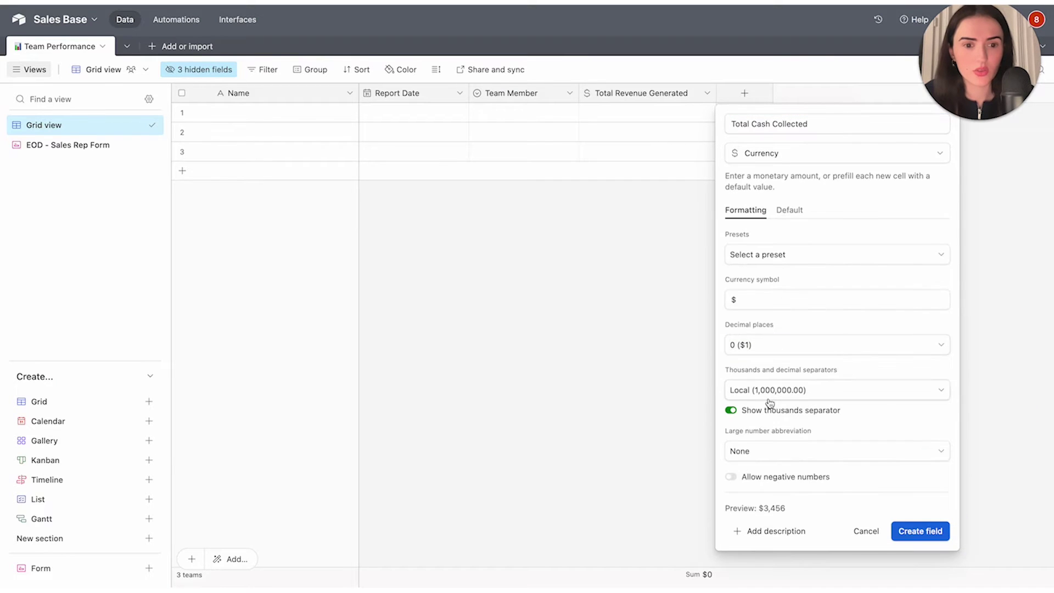
click(921, 531)
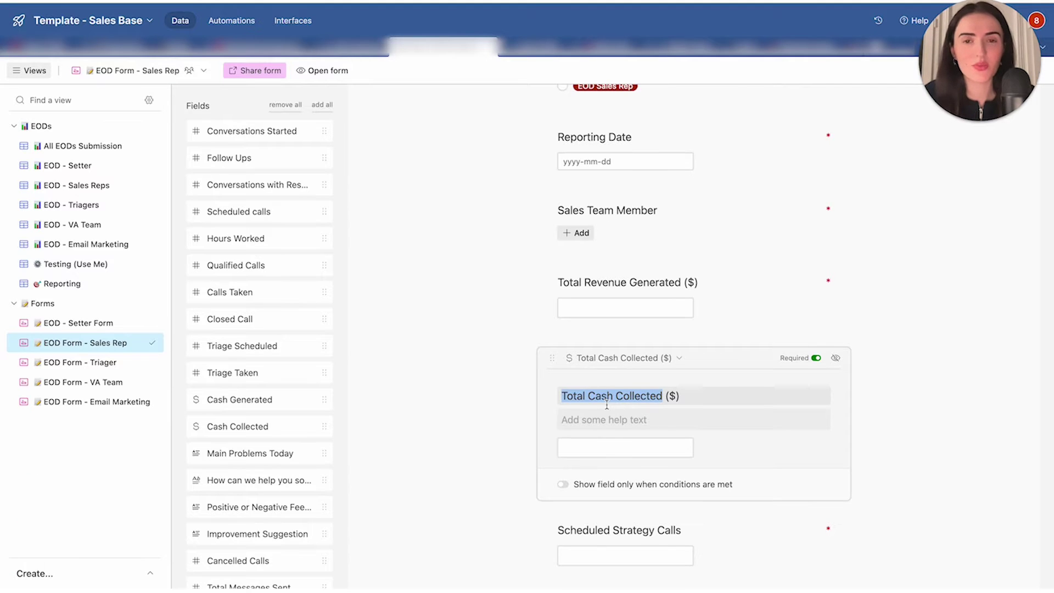
Add Scheduled Strategy Calls as a whole-number Number field.
click(620, 530)
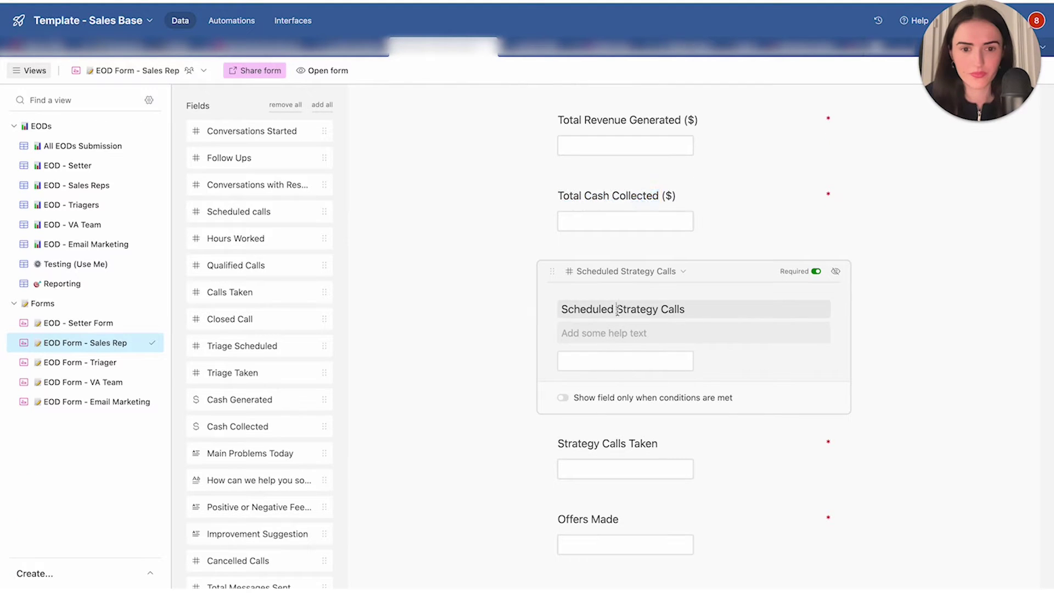
triple_click(617, 309)
key(ctrl+c)
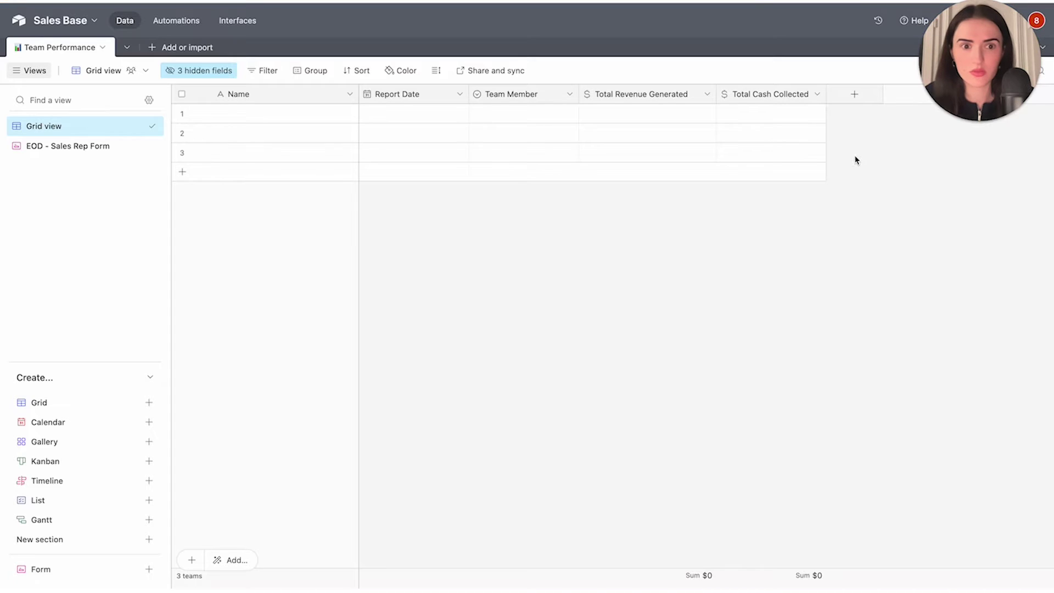
click(855, 94)
key(ctrl+v)
click(830, 154)
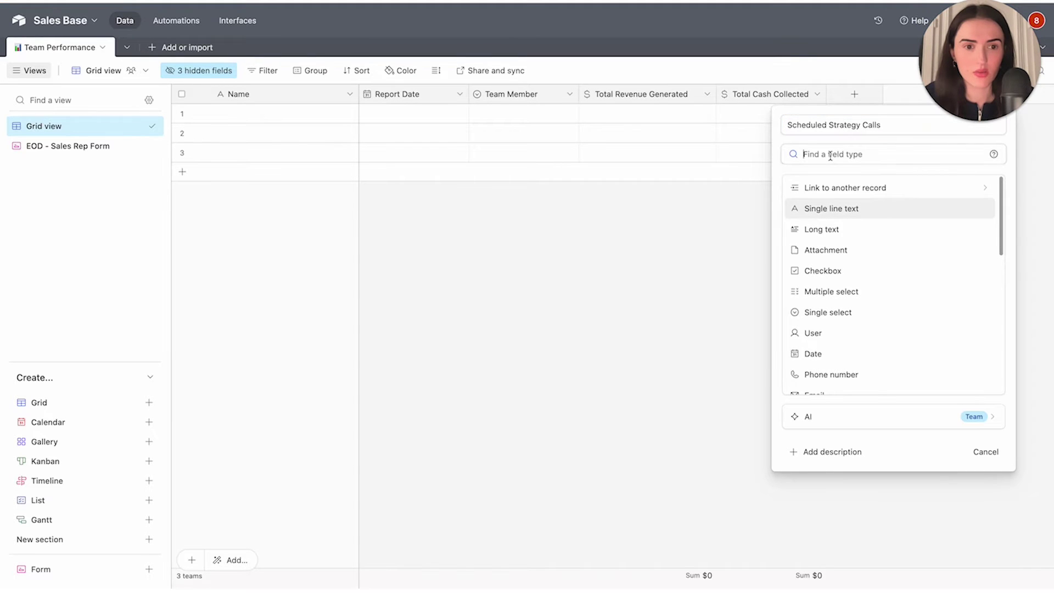
text(num)
key(Return)
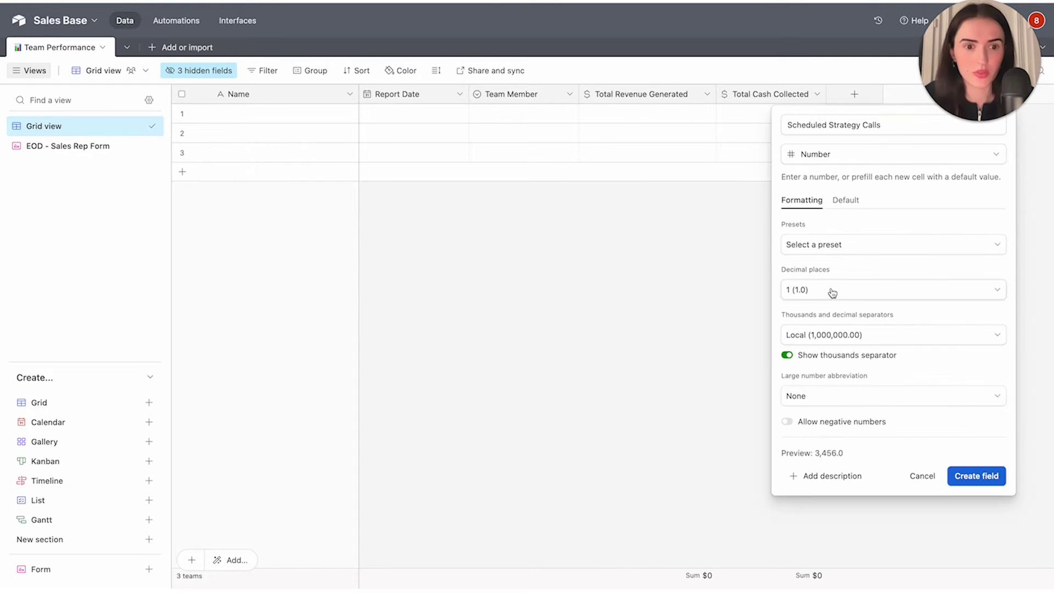
click(833, 291)
click(799, 336)
click(978, 476)
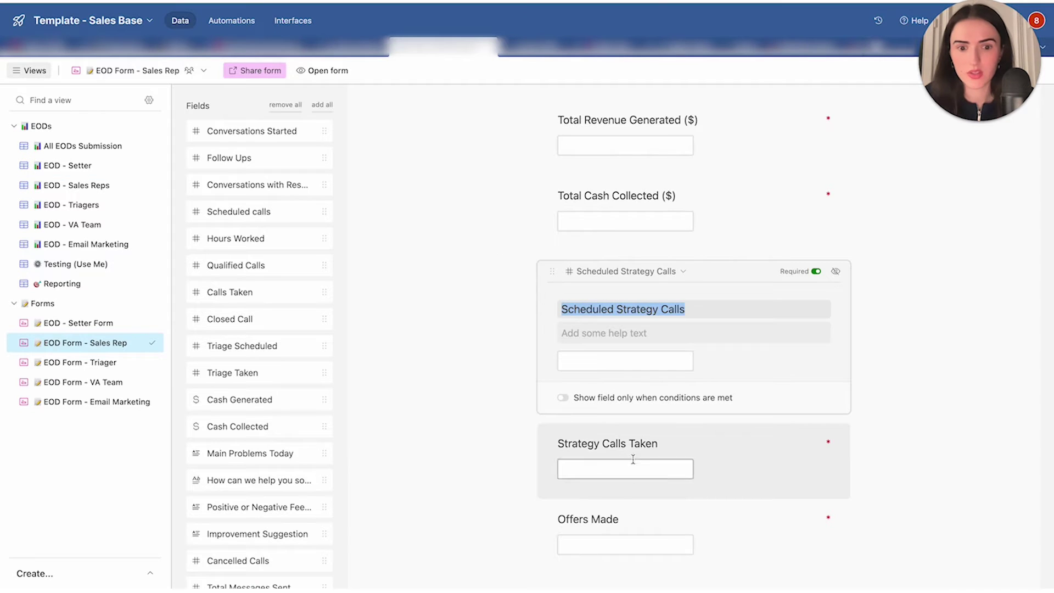
Add Strategy Calls Taken as a whole-number Number field.
click(633, 459)
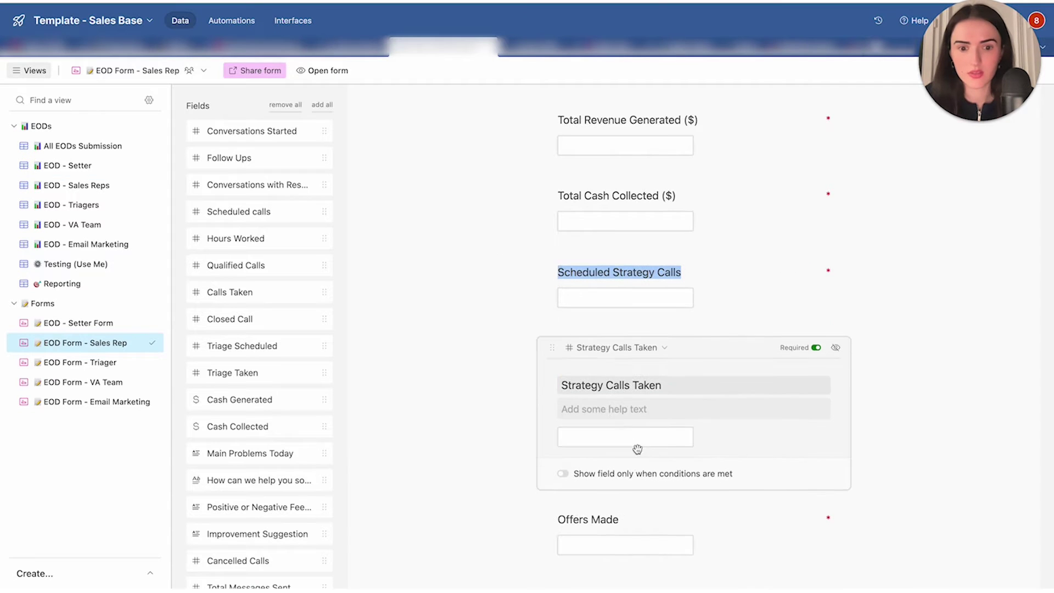
triple_click(617, 384)
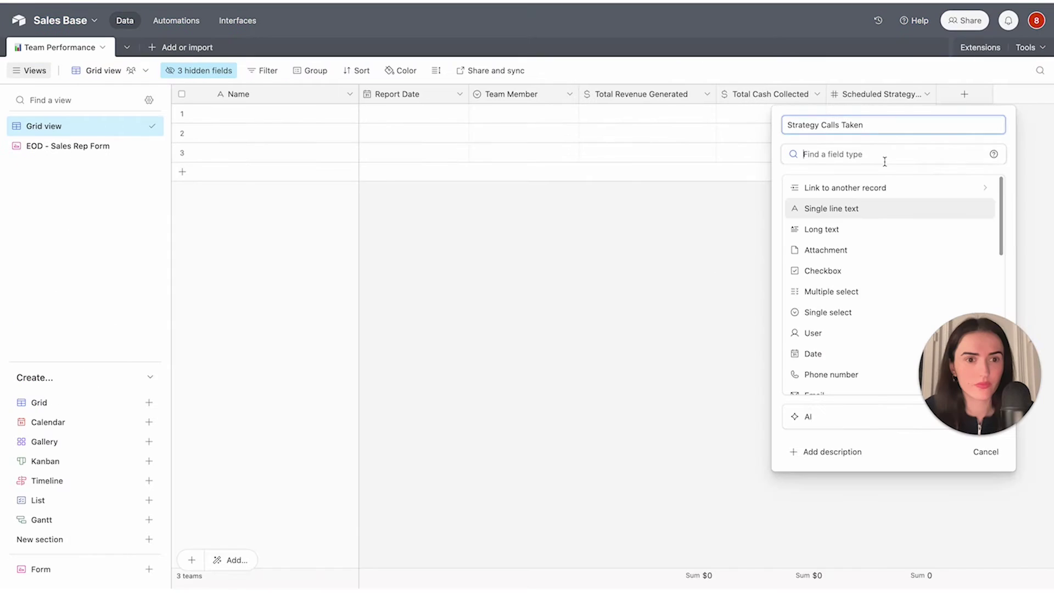
text(n)
key(Return)
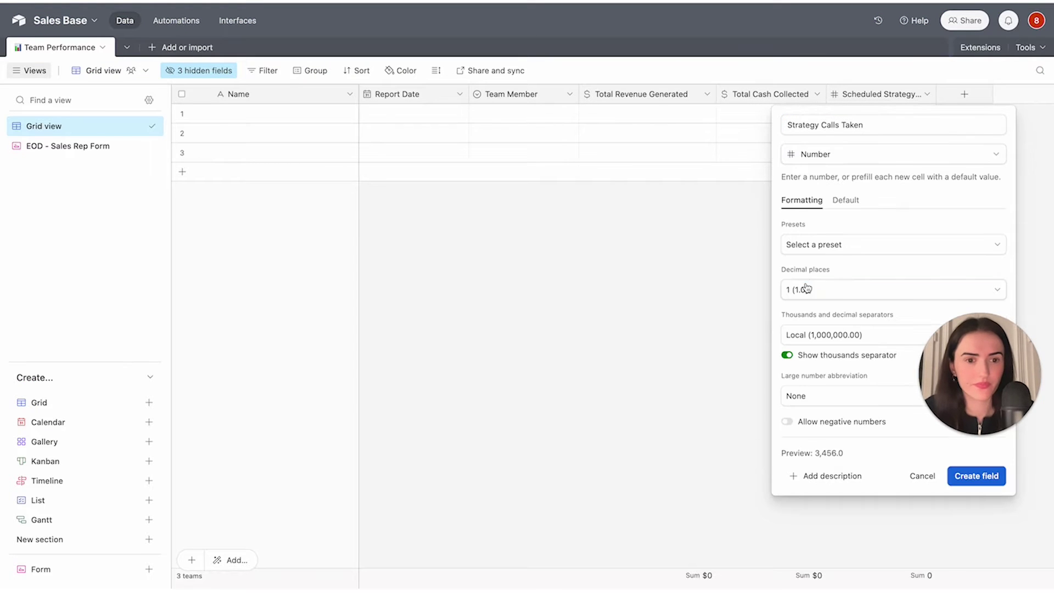
click(808, 291)
click(810, 342)
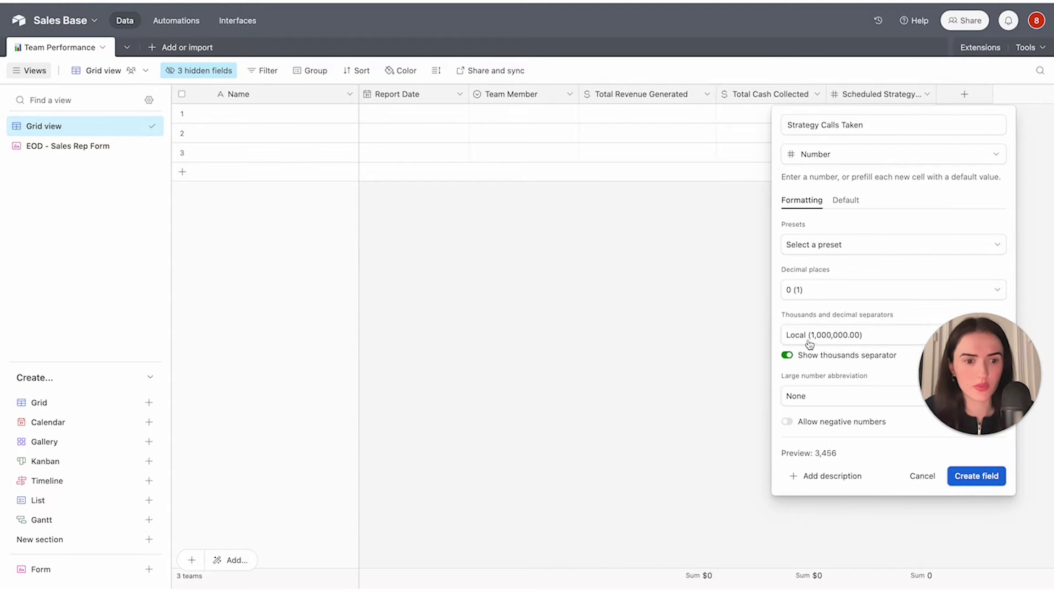
click(980, 478)
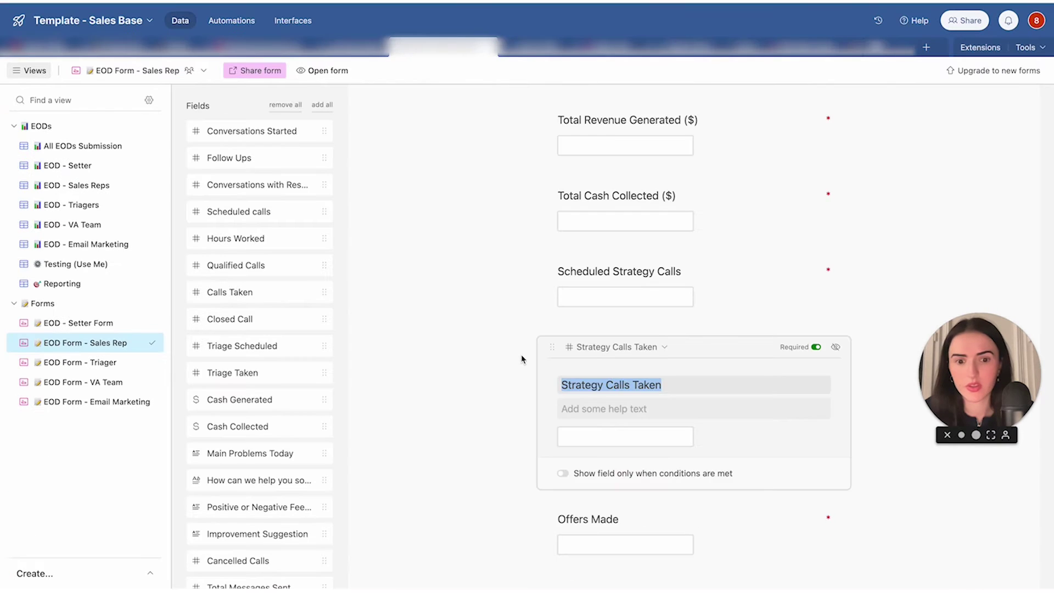
Add Offers Made as a whole-number Number field.
scroll(576, 341, down, 5)
click(613, 327)
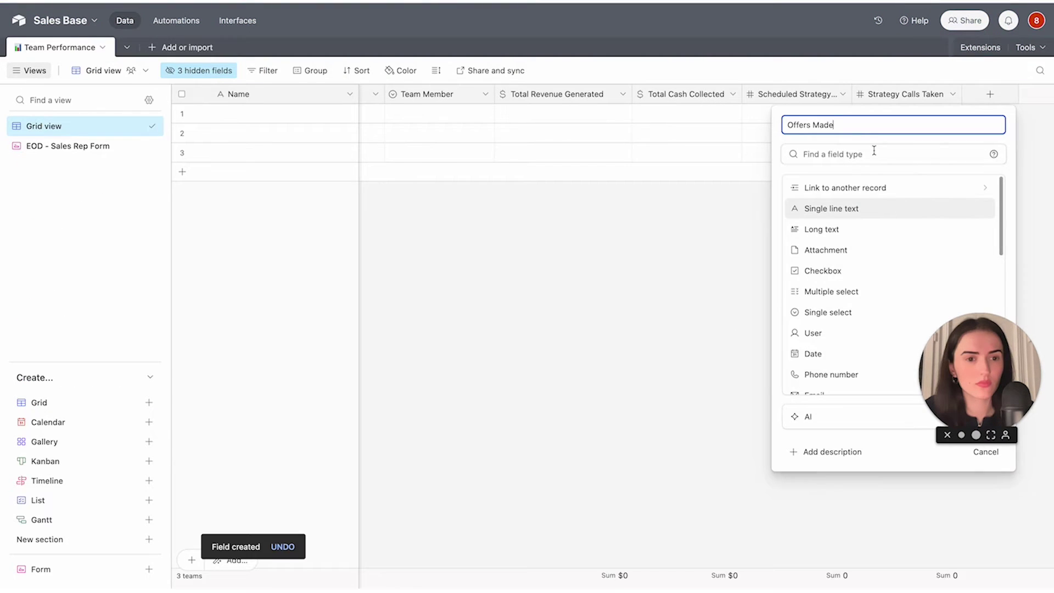
text(n)
key(Return)
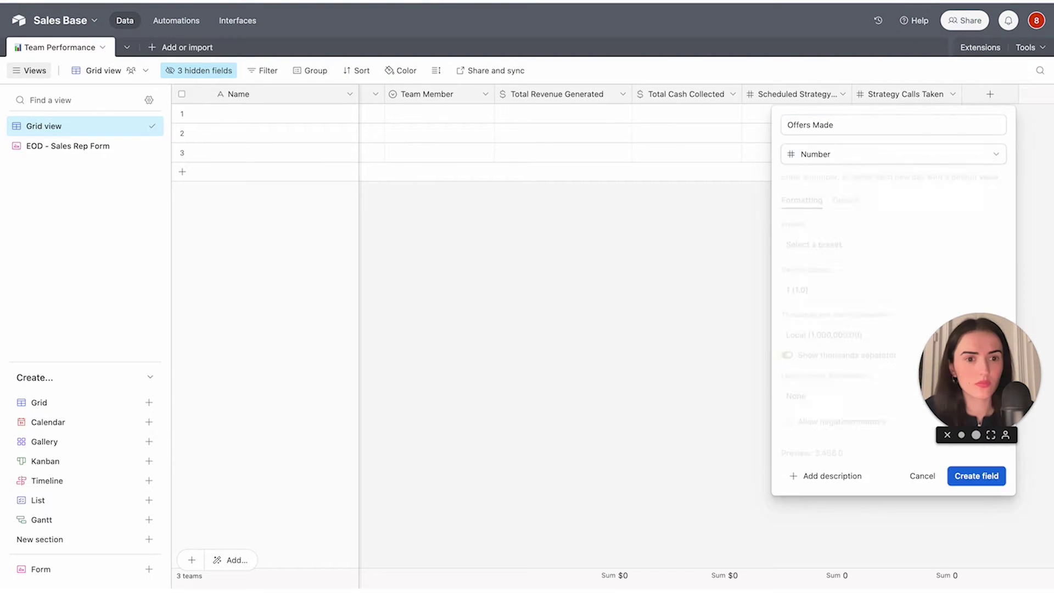
click(822, 290)
click(820, 338)
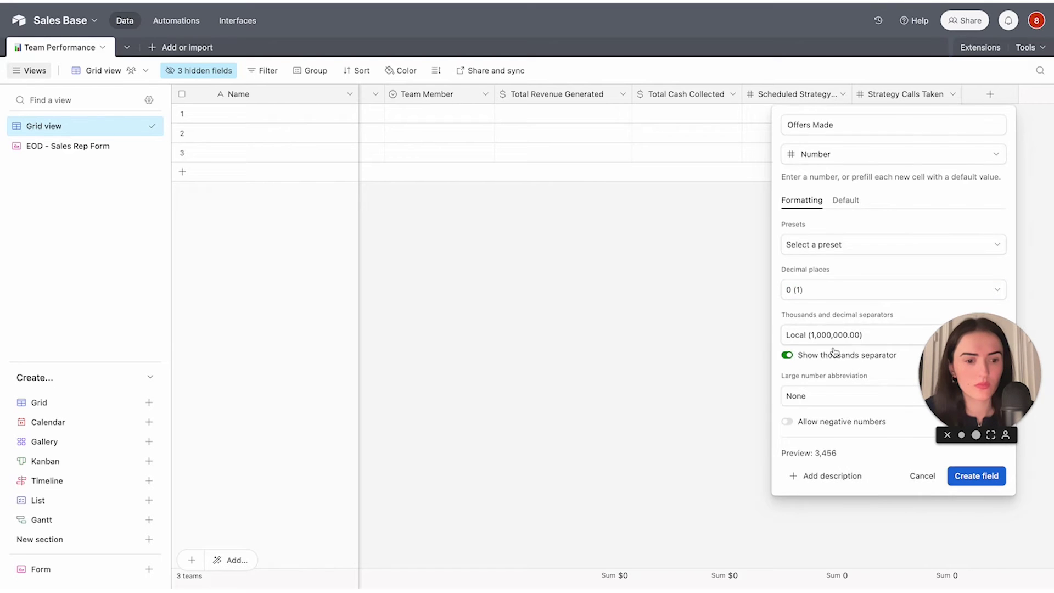
click(971, 477)
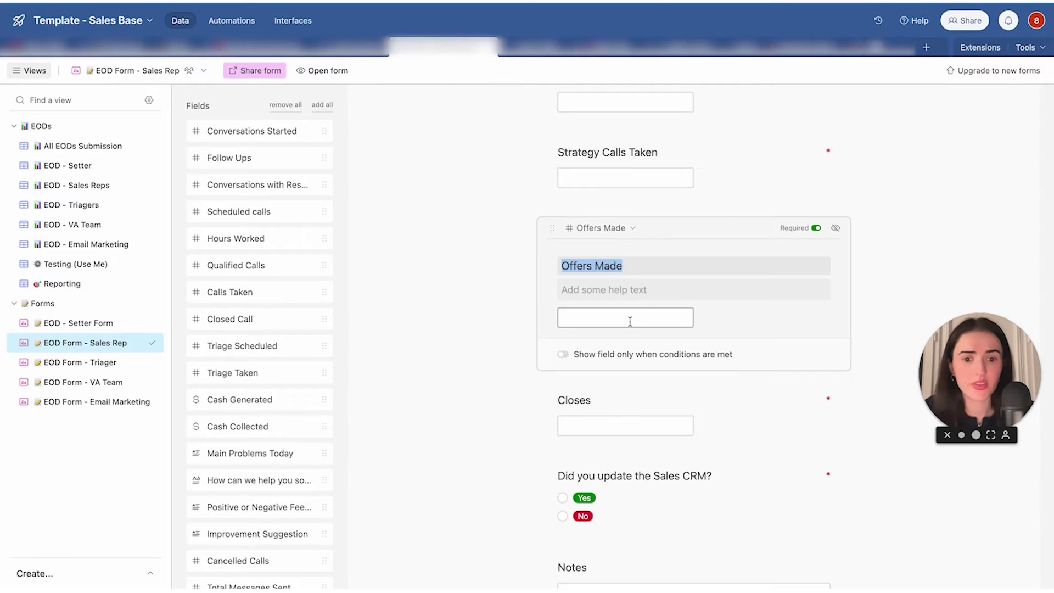
Add a Closes field of Number type.
scroll(628, 318, down, 2)
click(622, 311)
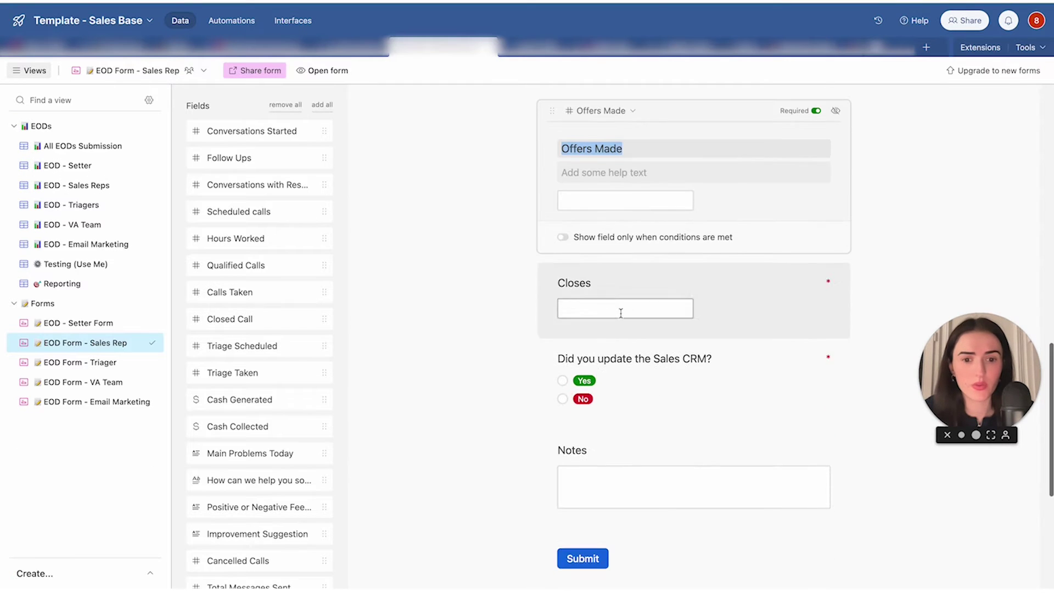
click(581, 224)
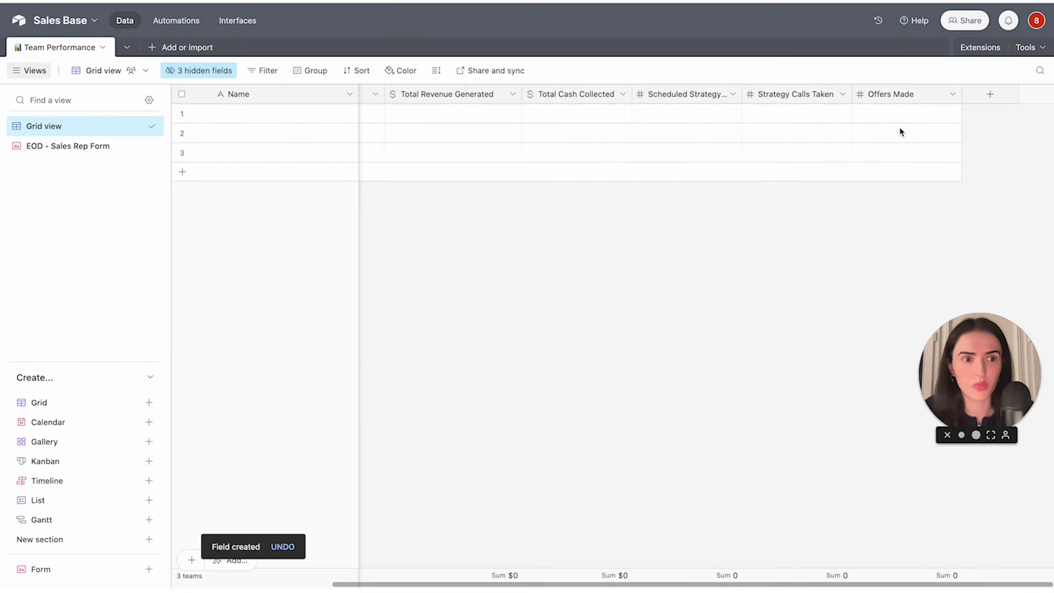
click(989, 98)
text(Closes)
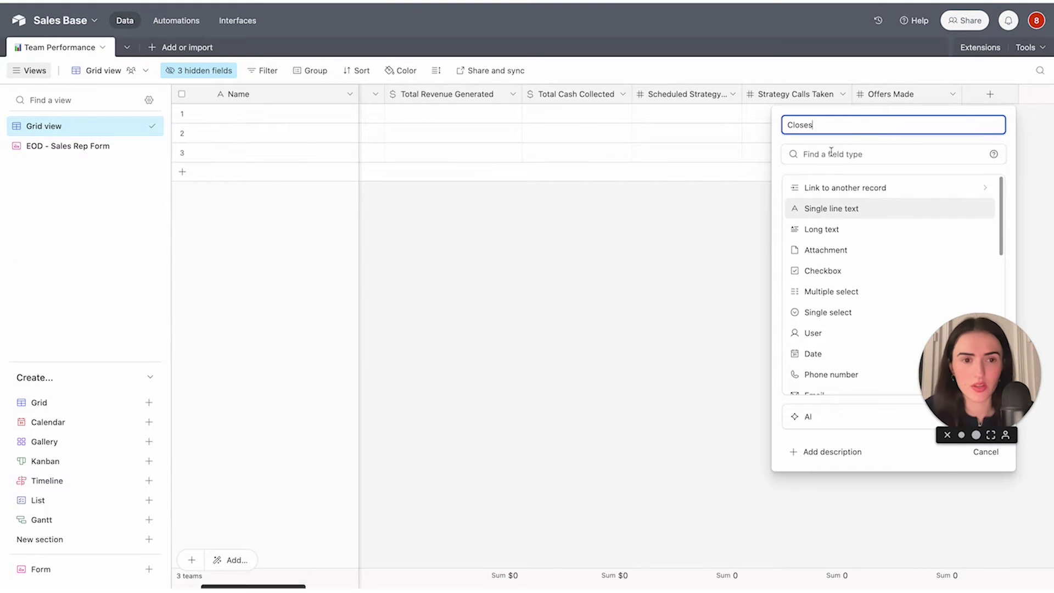
click(825, 157)
text(number)
key(Return)
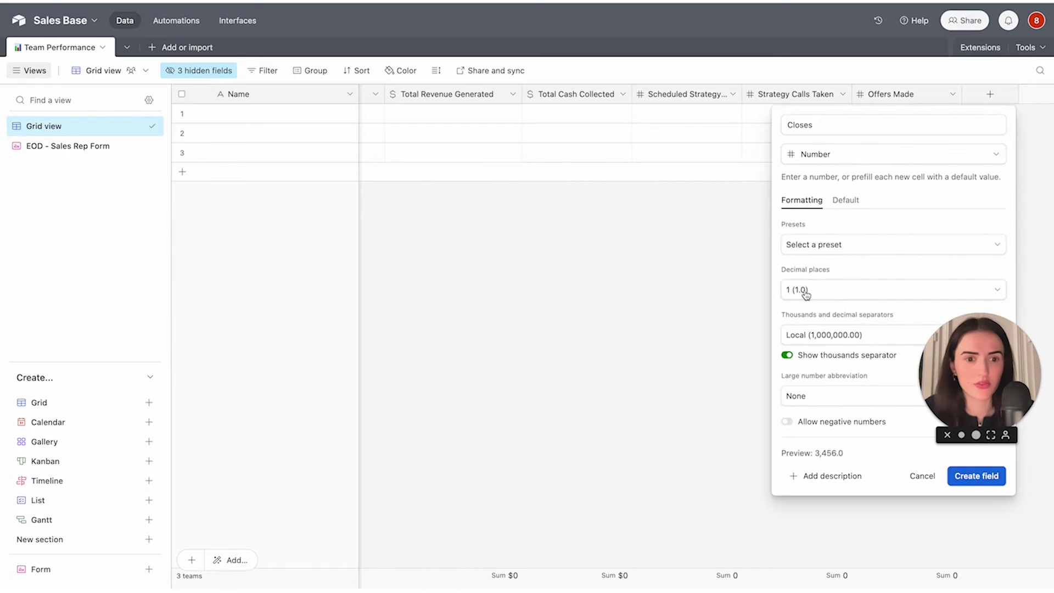
click(975, 479)
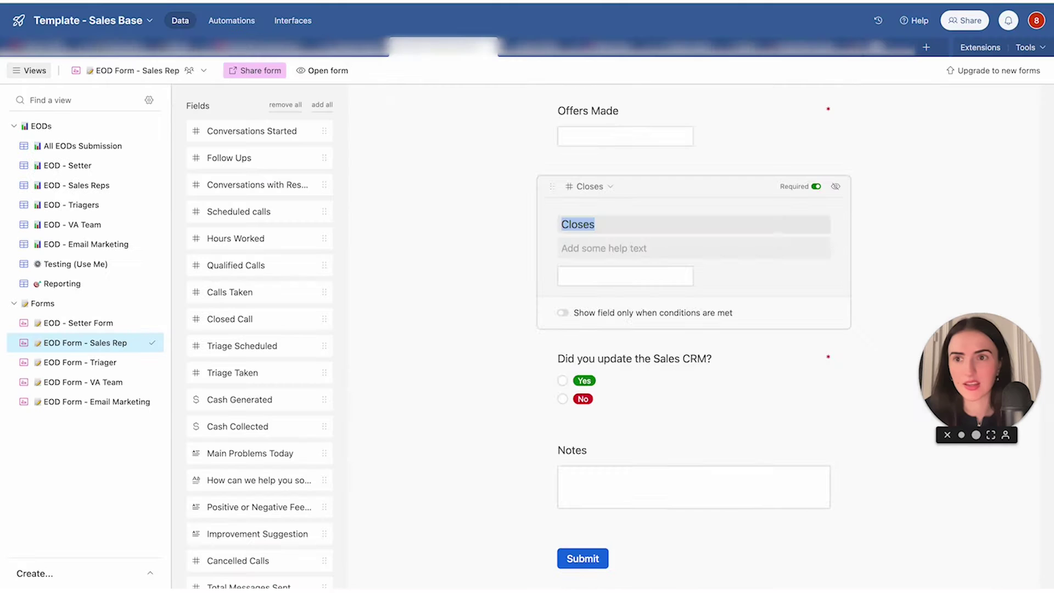
scroll(628, 245, down, 4)
Select and copy the full Sales CRM question wording in the template form.
scroll(505, 224, up, 12)
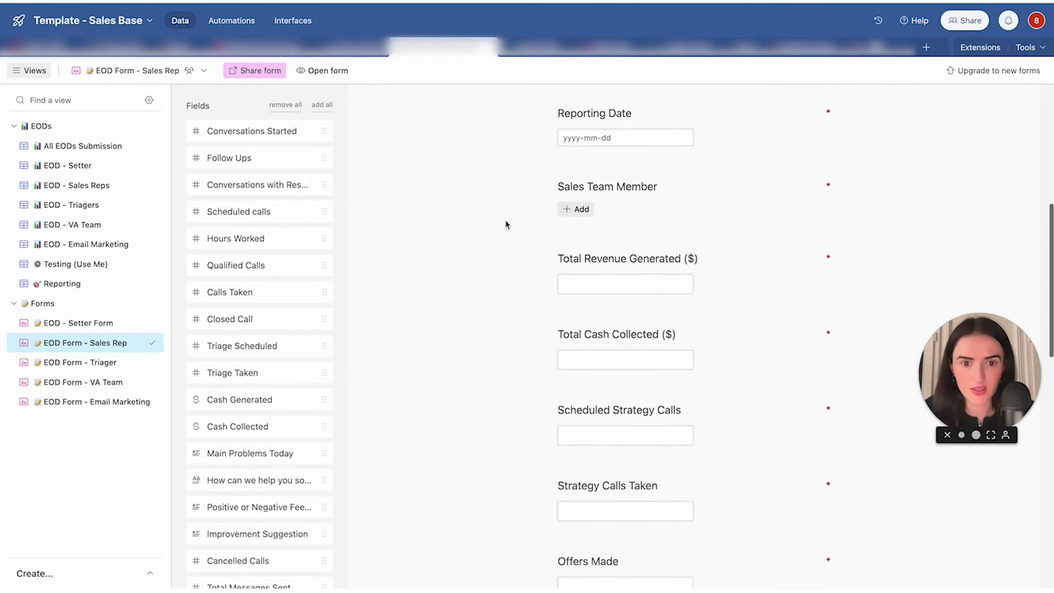
scroll(506, 224, up, 5)
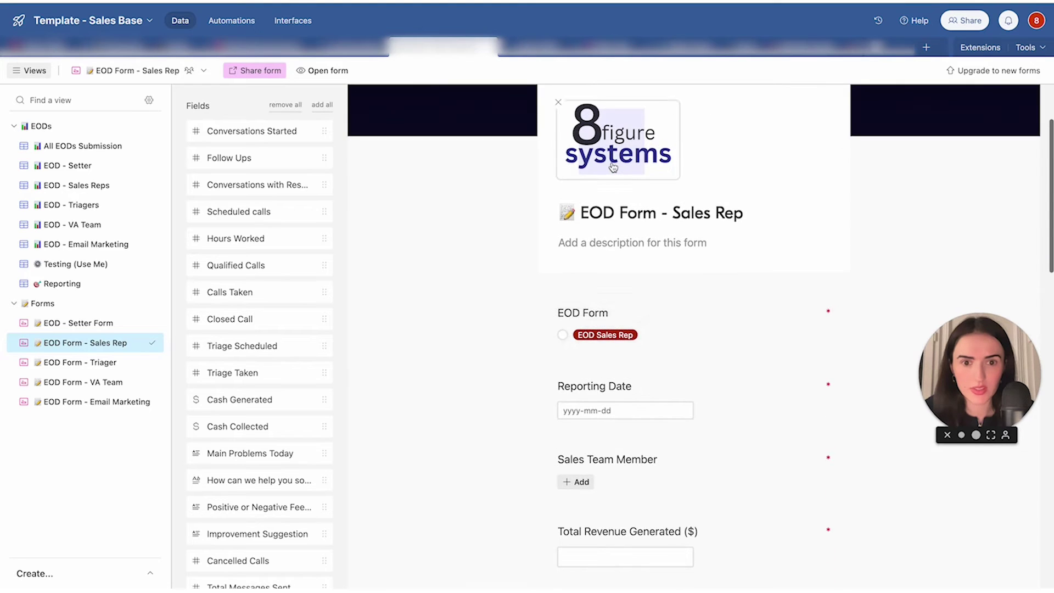
scroll(613, 167, down, 15)
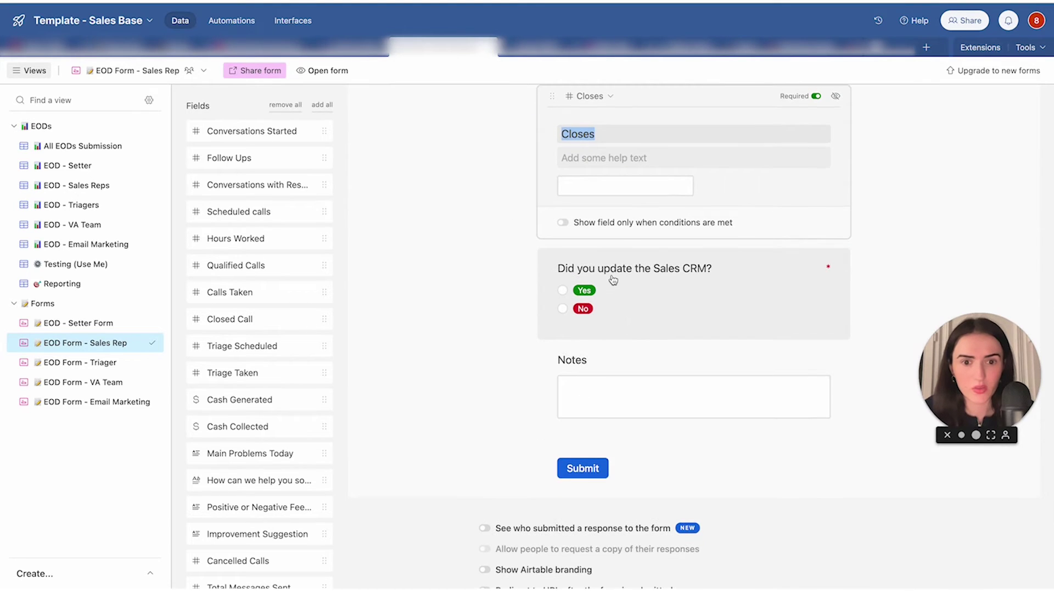
click(613, 281)
triple_click(619, 220)
key(ctrl+c)
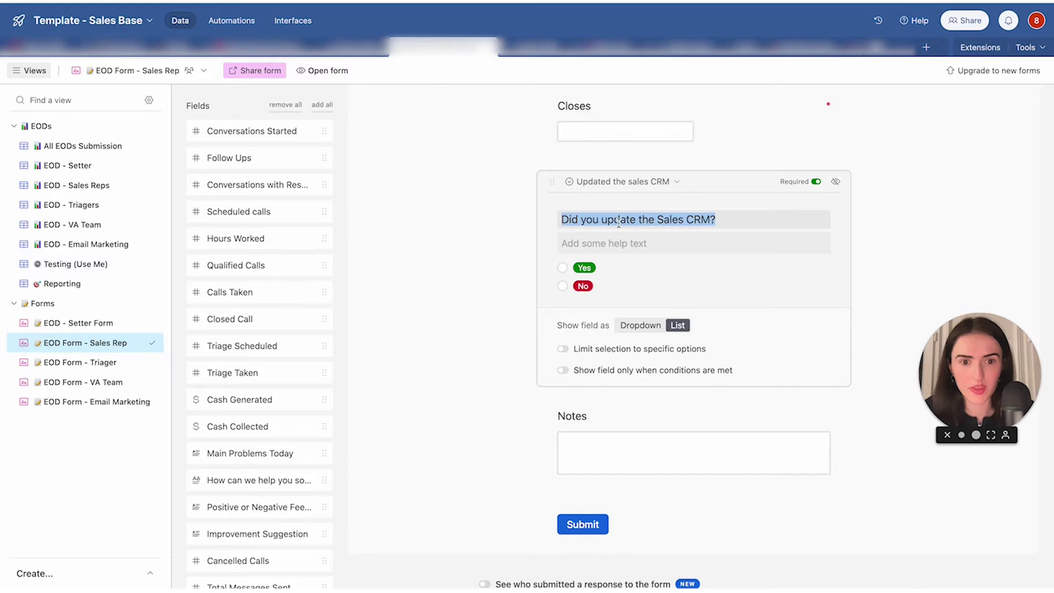
Widen the Scheduled Strategy Calls column in Team Performance to show its full name.
click(297, 6)
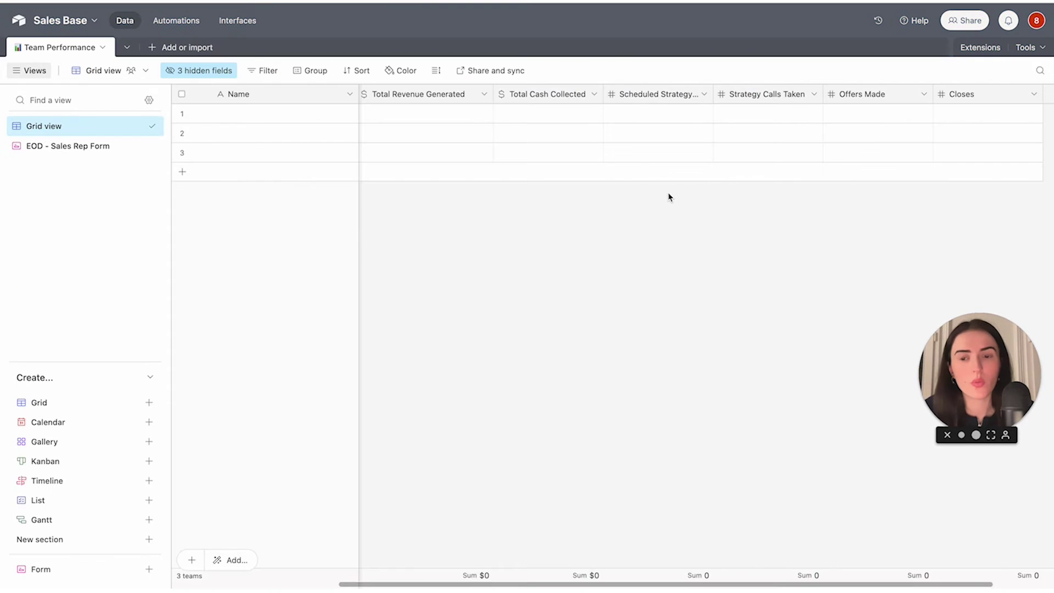
scroll(669, 197, right, 3)
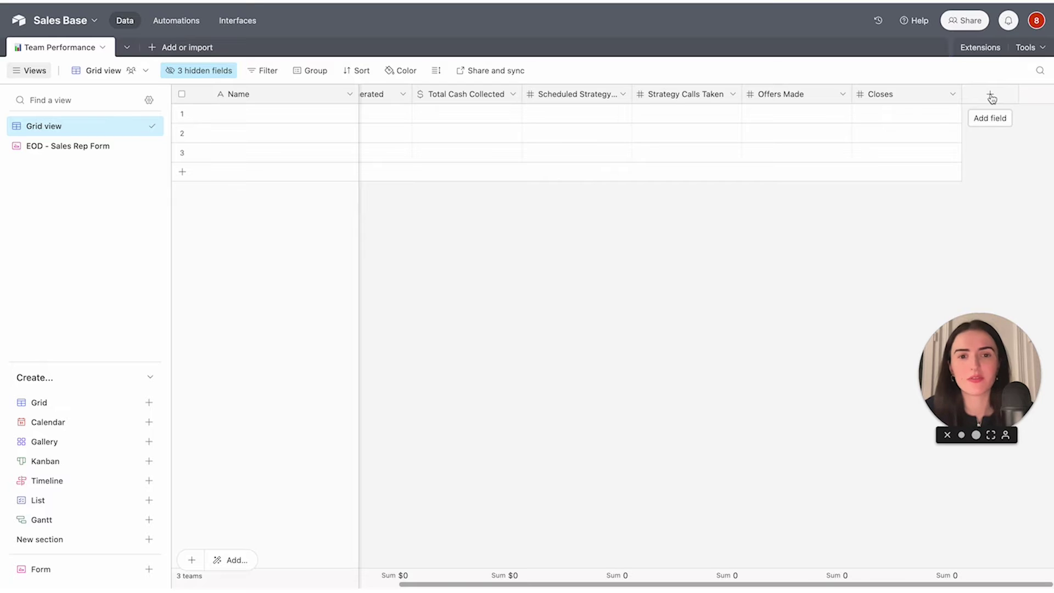
drag(632, 95, 656, 103)
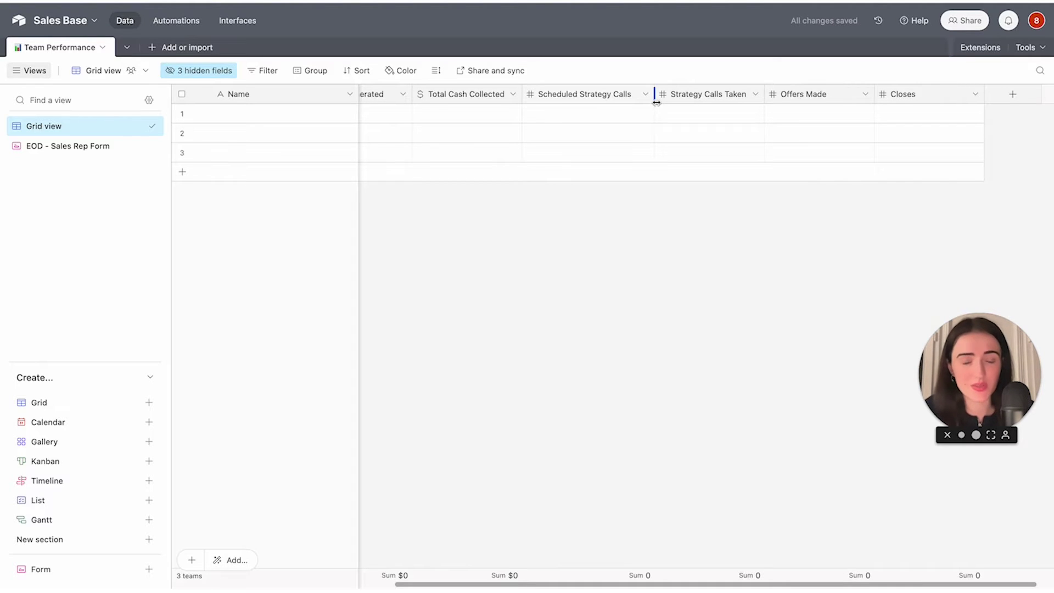
Add a new field to Team Performance and name it 'Sales CRM Updated?'.
click(1004, 96)
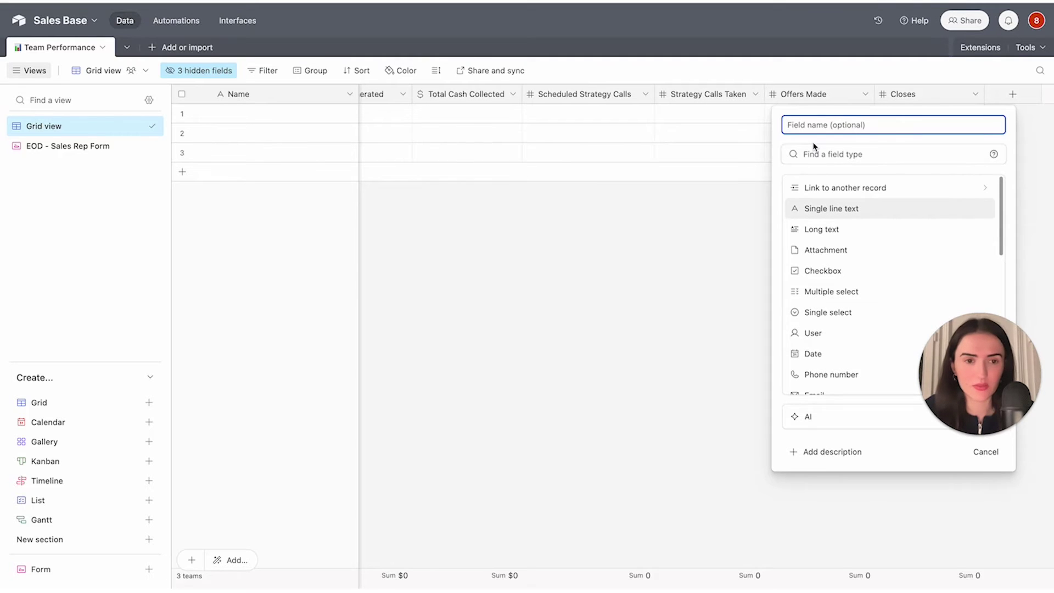
key(ctrl+v)
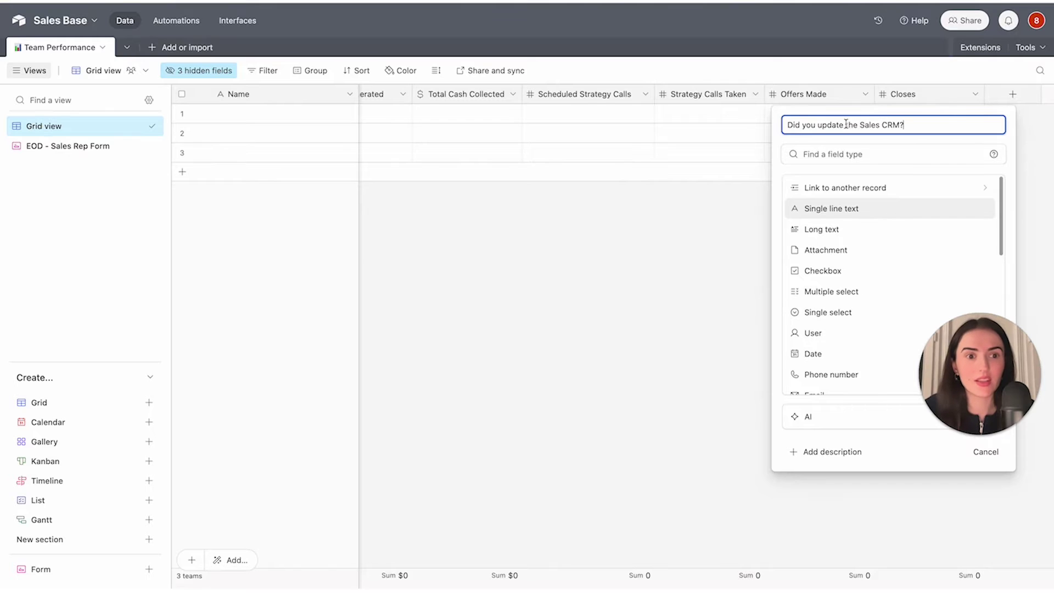
drag(846, 125, 761, 128)
key(BackSpace)
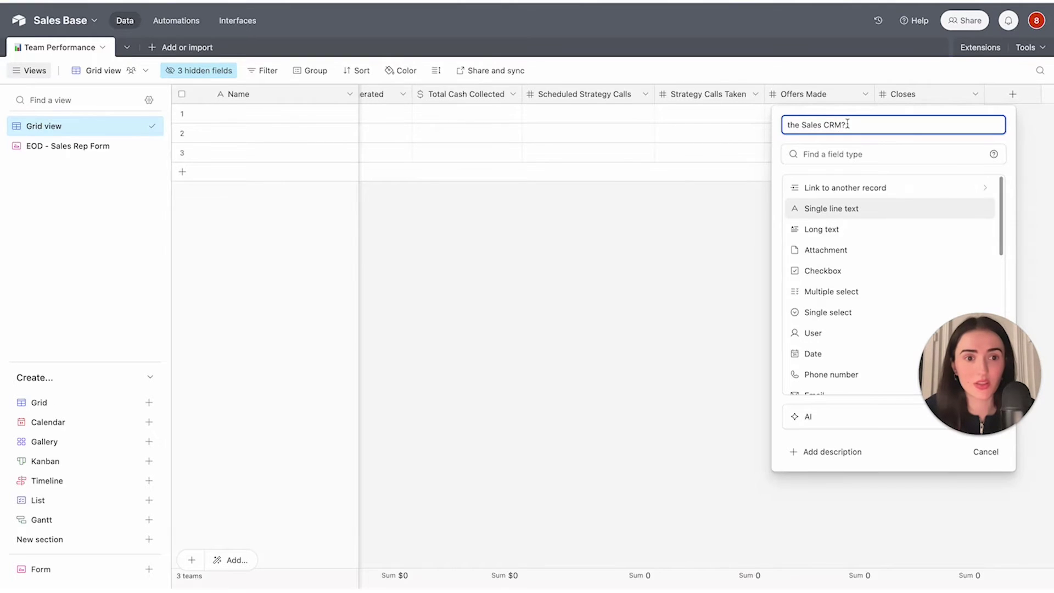
drag(848, 125, 733, 129)
text(Sales CRM Updated)
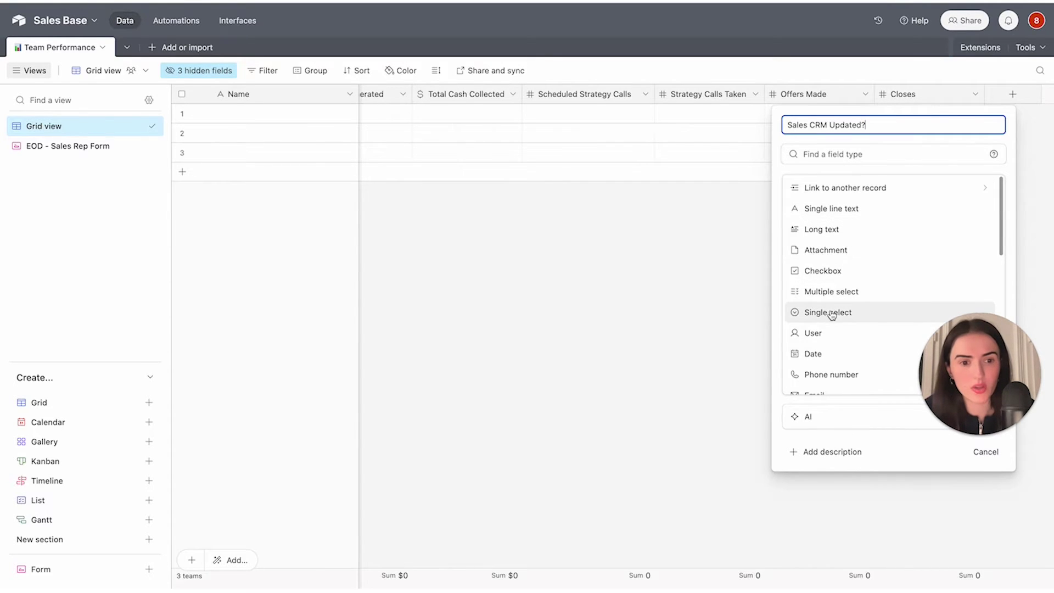
Make it a single select with options Yes (dark green) and No, and create it.
click(831, 313)
click(825, 264)
text(Yes)
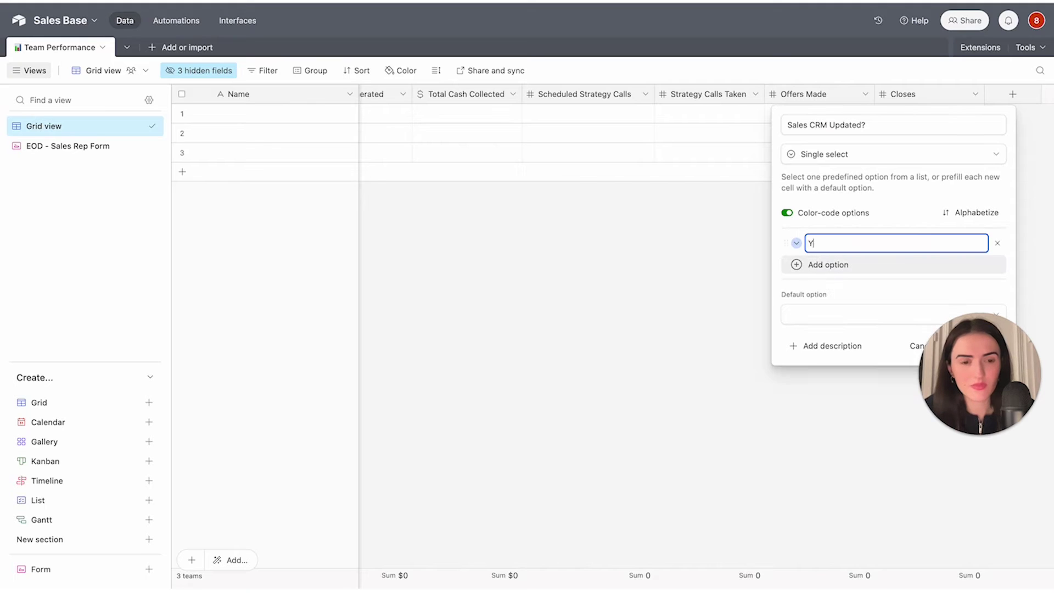
click(827, 266)
click(826, 266)
text(No)
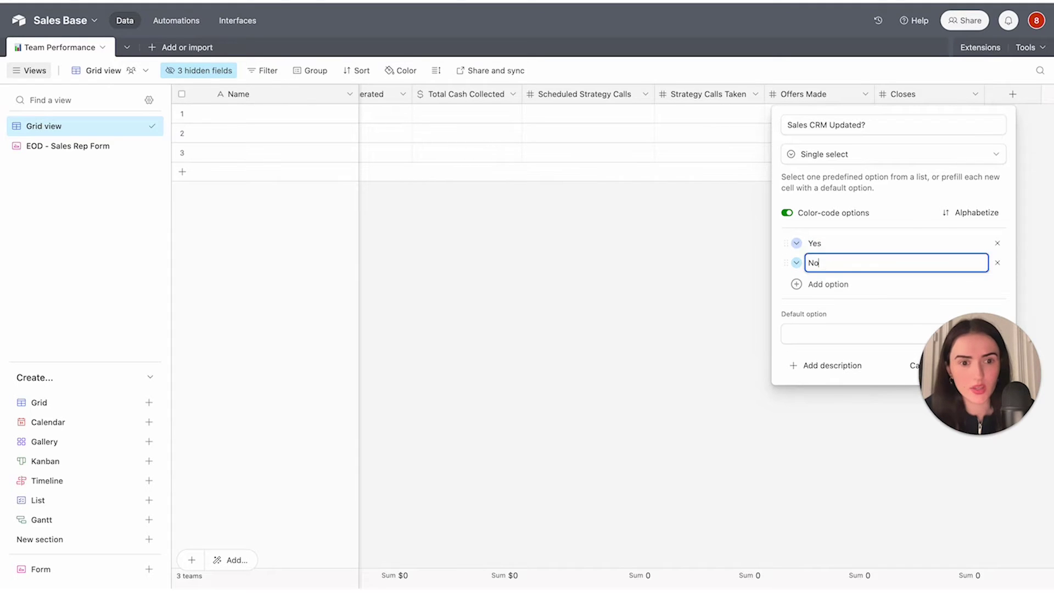
click(796, 243)
click(835, 304)
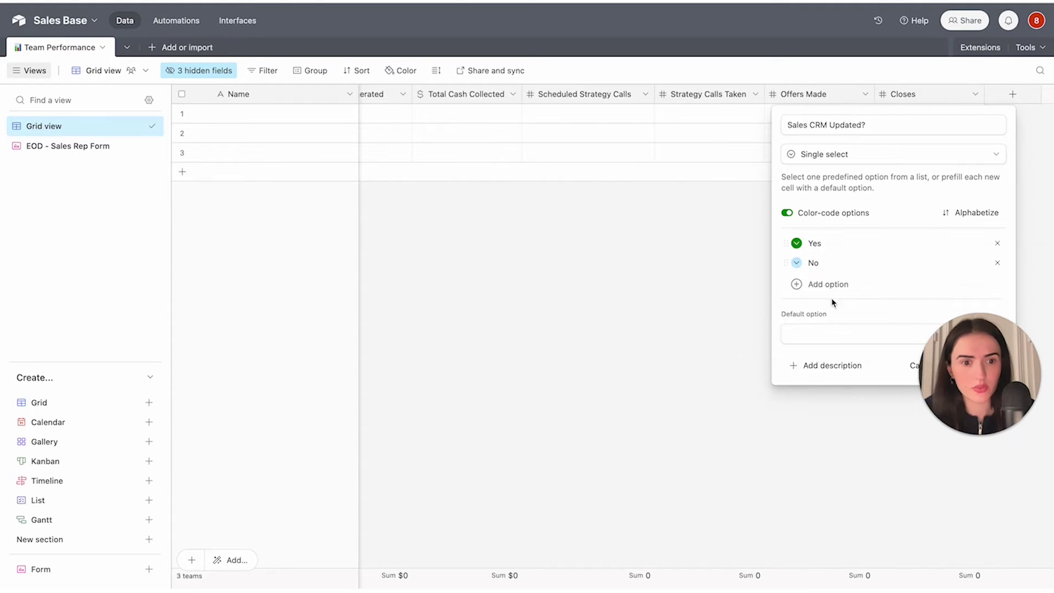
click(796, 263)
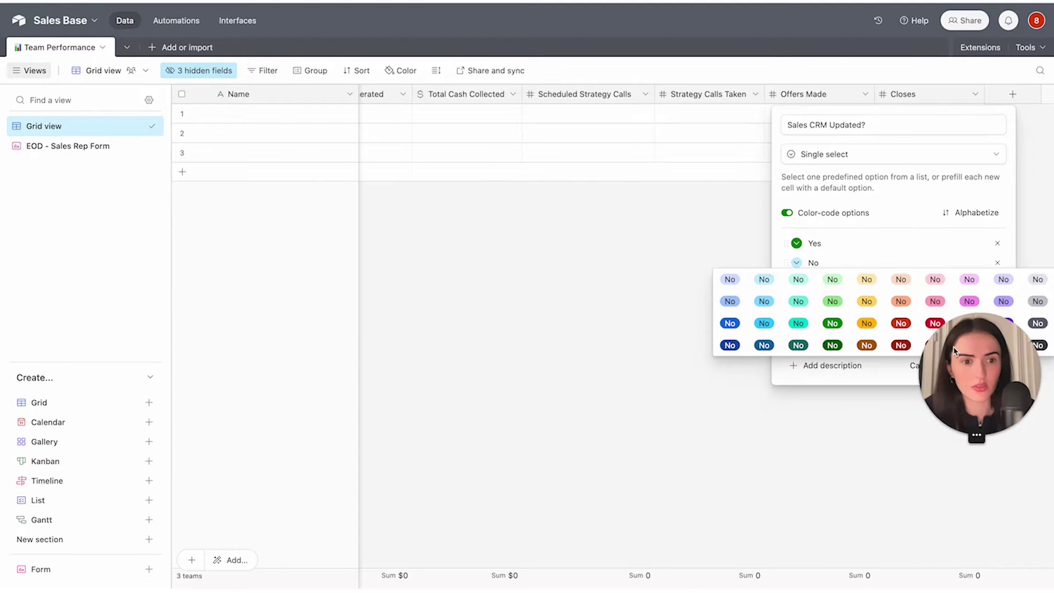
click(974, 366)
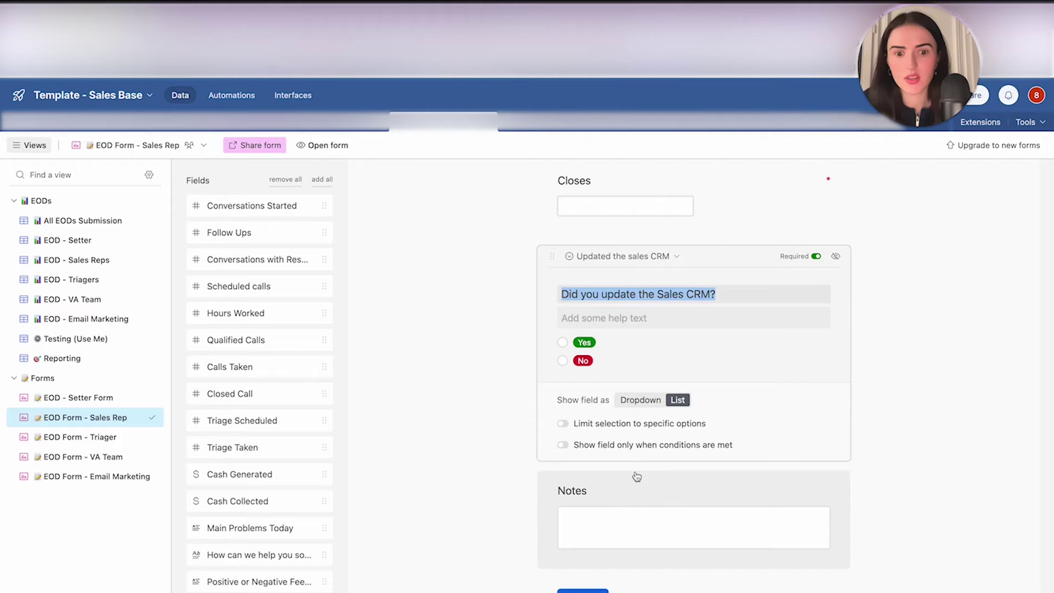
Attempt a new rich-text long text Notes field, cancelling it as a duplicate name.
scroll(632, 472, down, 3)
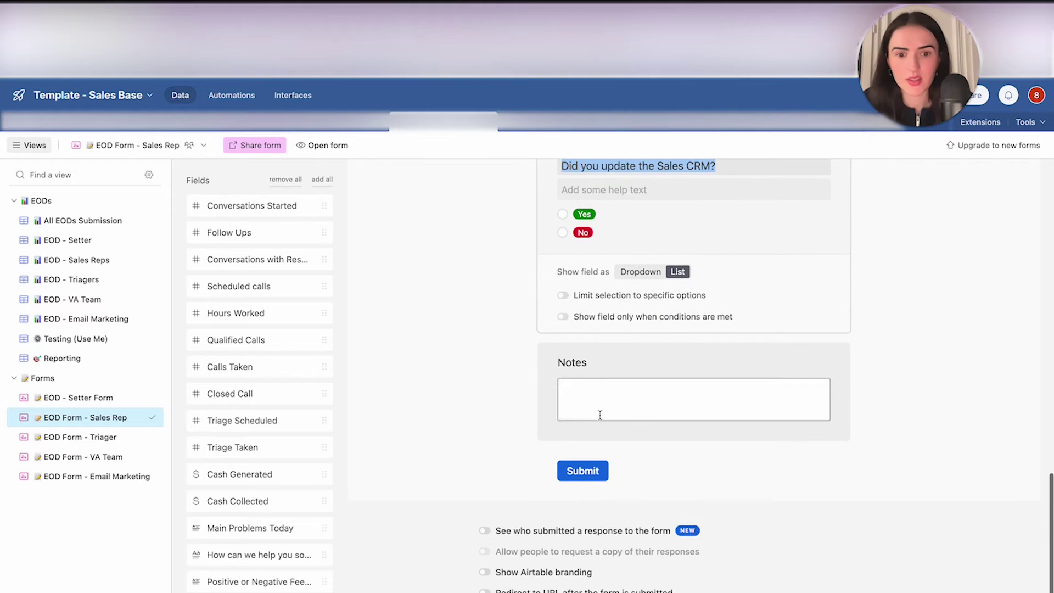
click(604, 373)
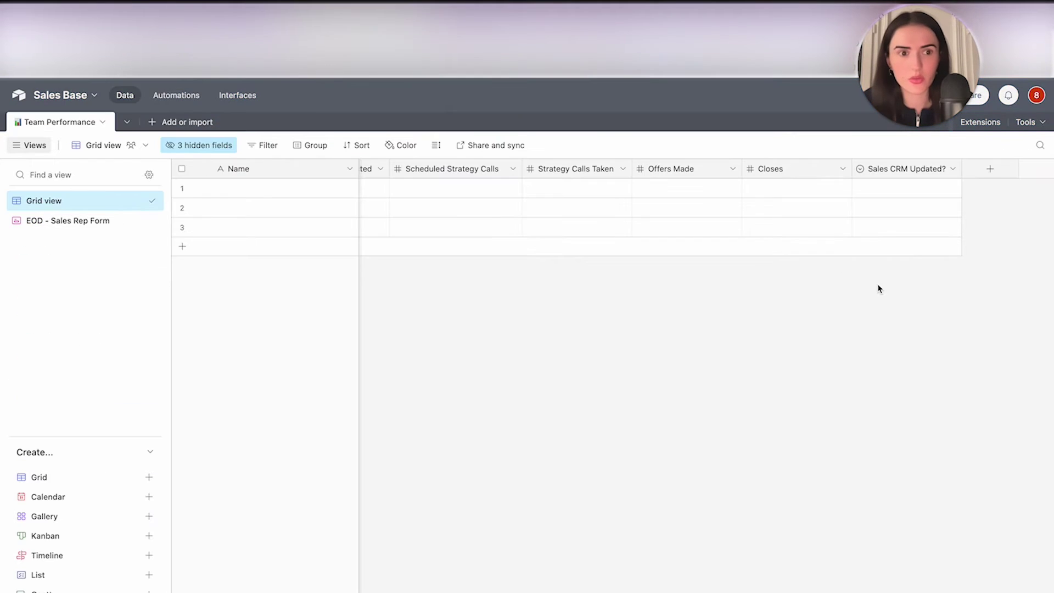
click(990, 169)
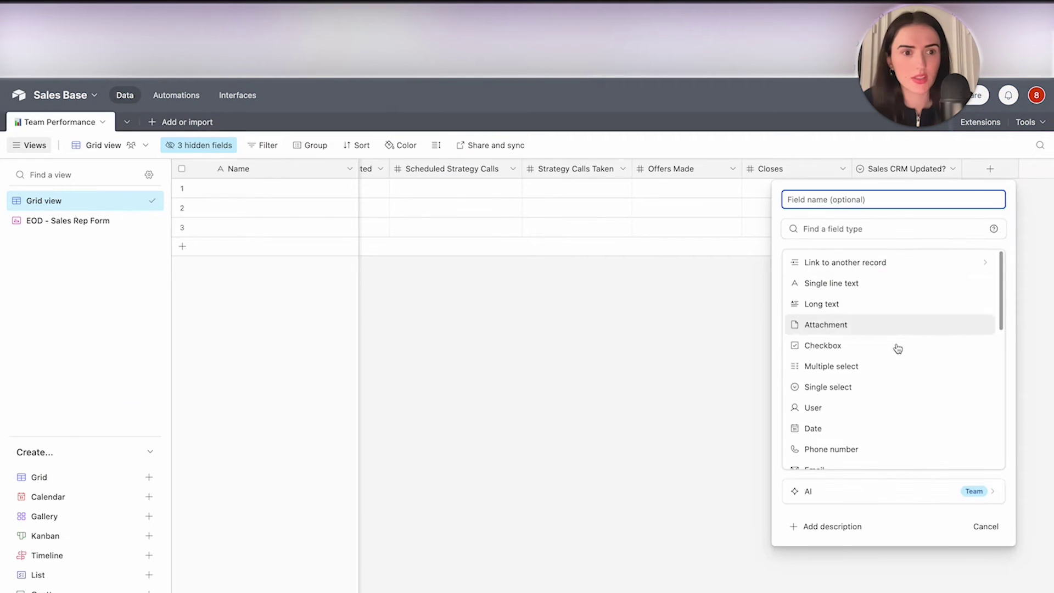
click(899, 305)
text(Notes)
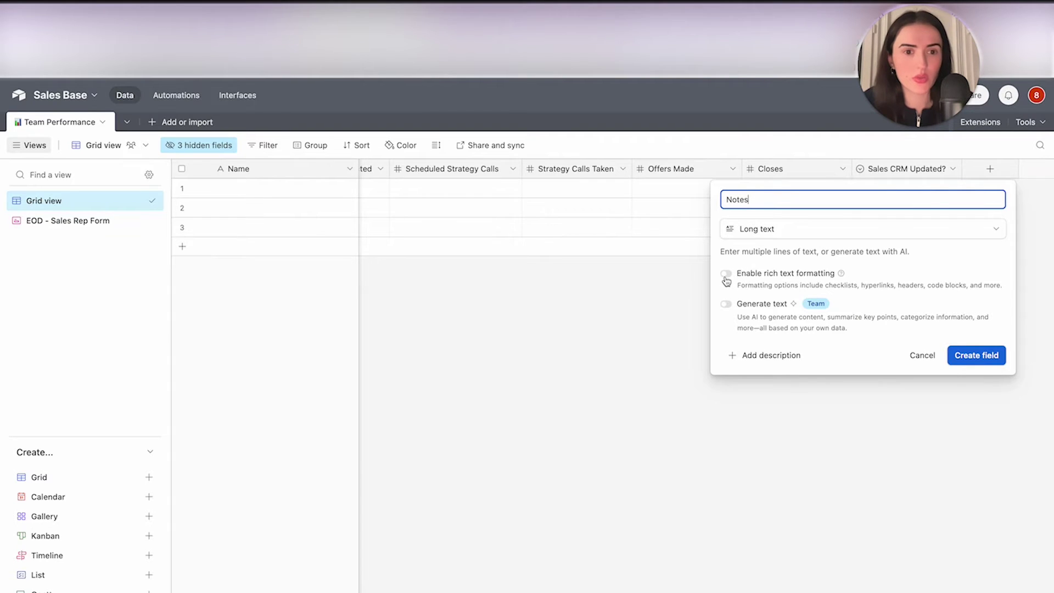
click(726, 274)
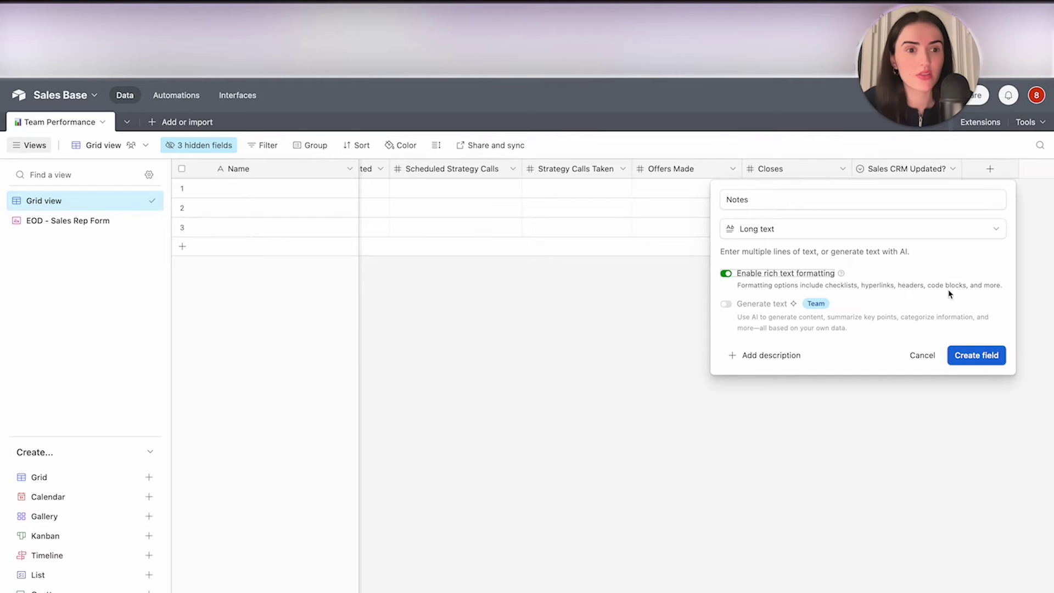
click(974, 357)
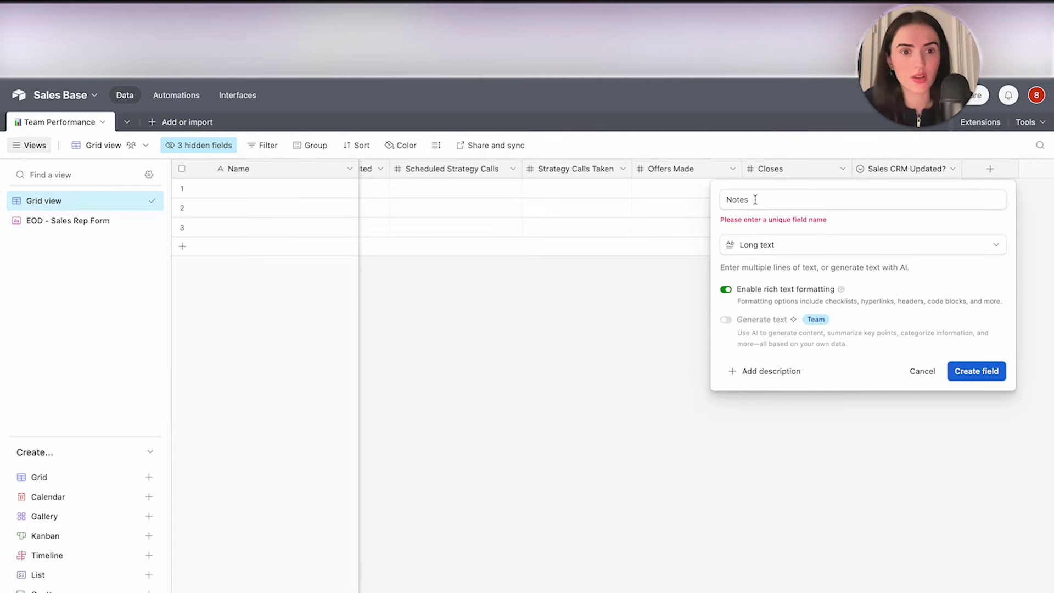
click(924, 373)
Unhide the existing Notes field and enable rich text formatting on it.
scroll(298, 199, left, 5)
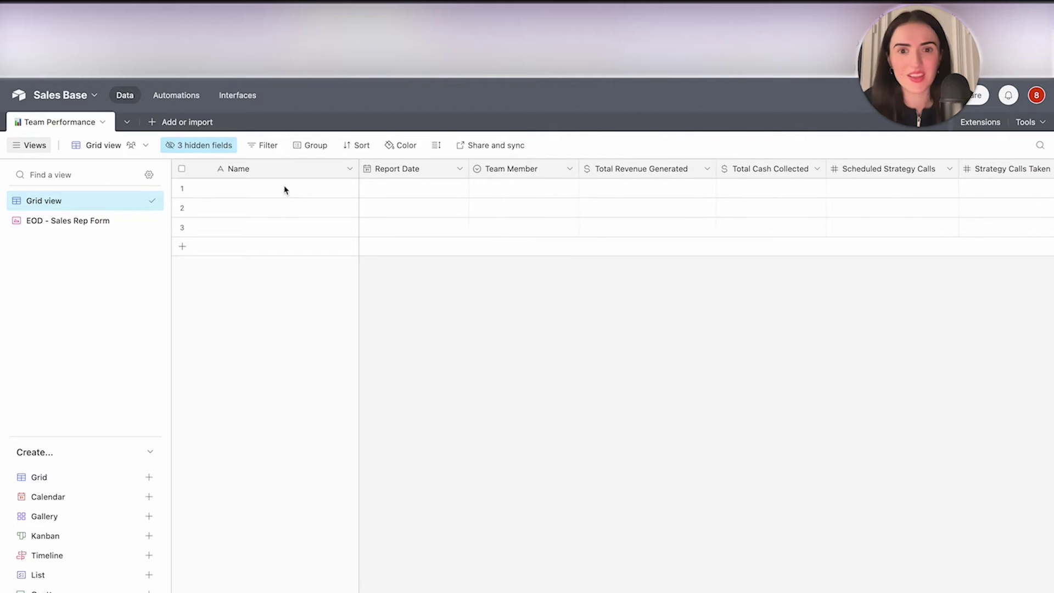
click(205, 145)
click(245, 198)
click(572, 315)
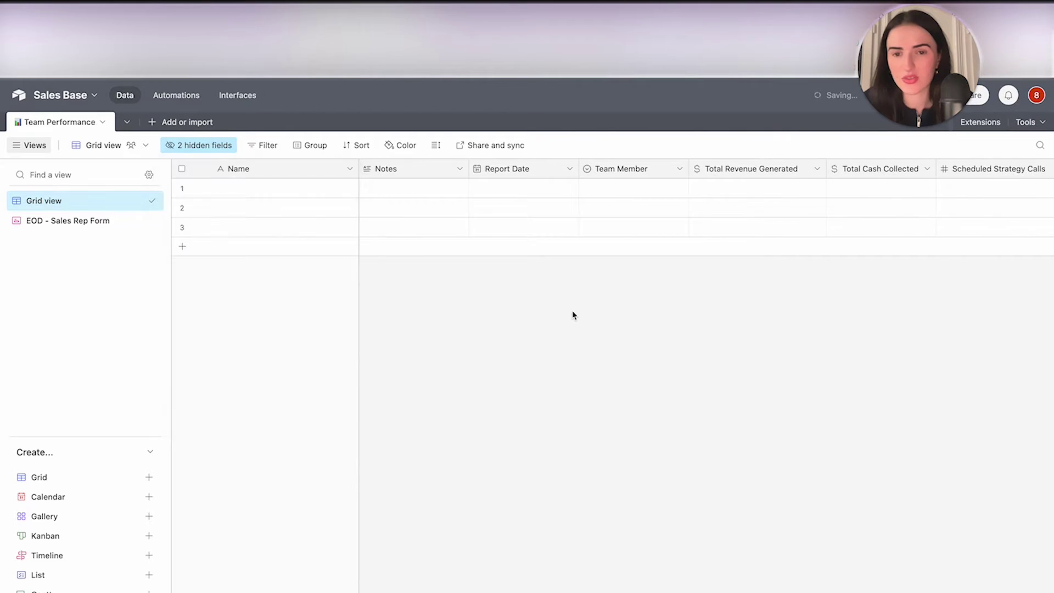
double_click(395, 169)
click(409, 274)
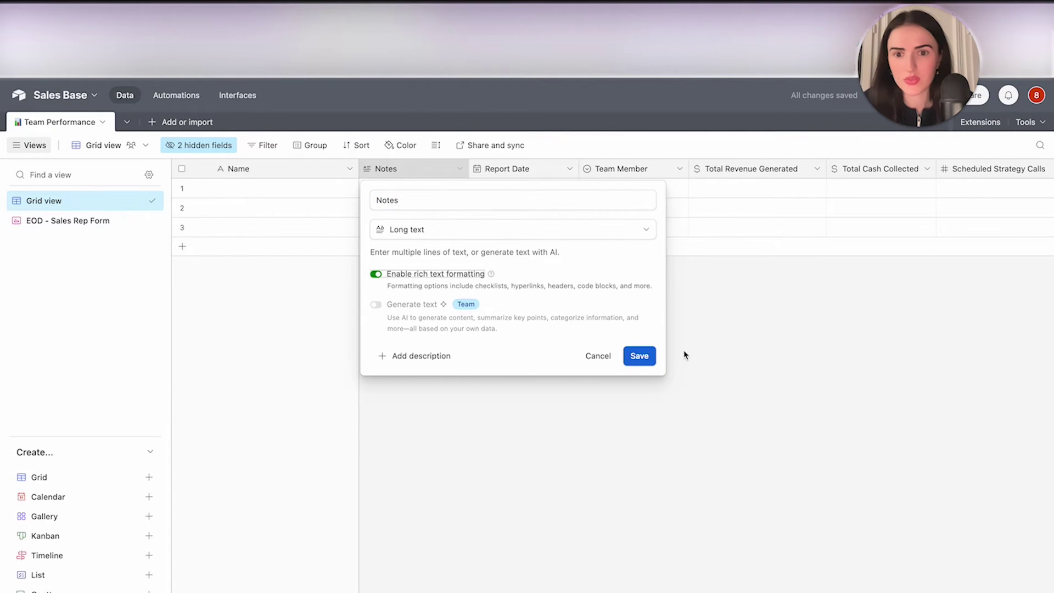
click(645, 358)
click(194, 147)
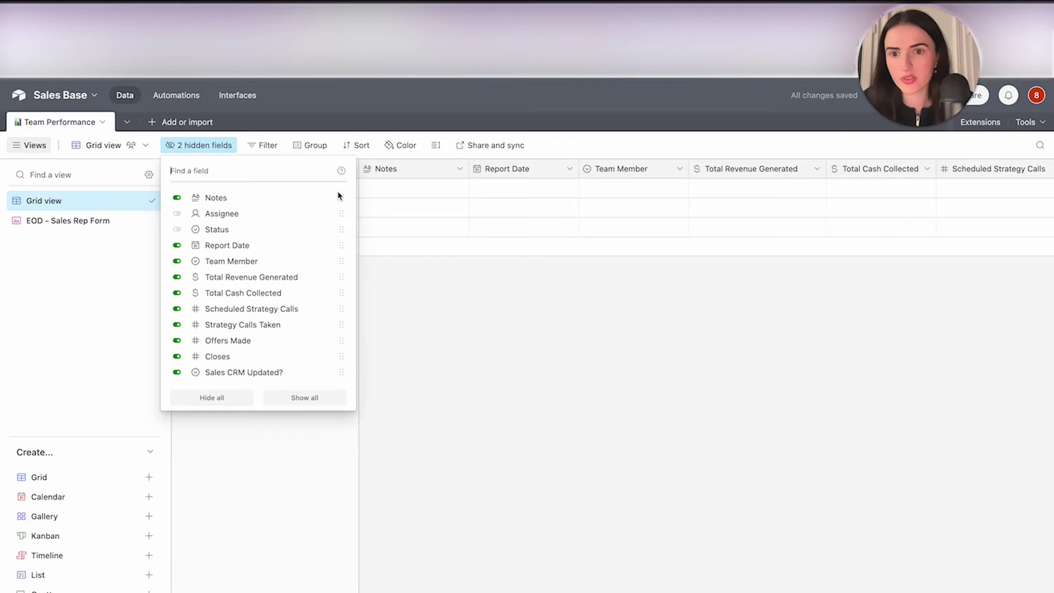
Move Notes to the end of the field order, then return to the EOD Form - Sales Rep.
drag(341, 195, 335, 370)
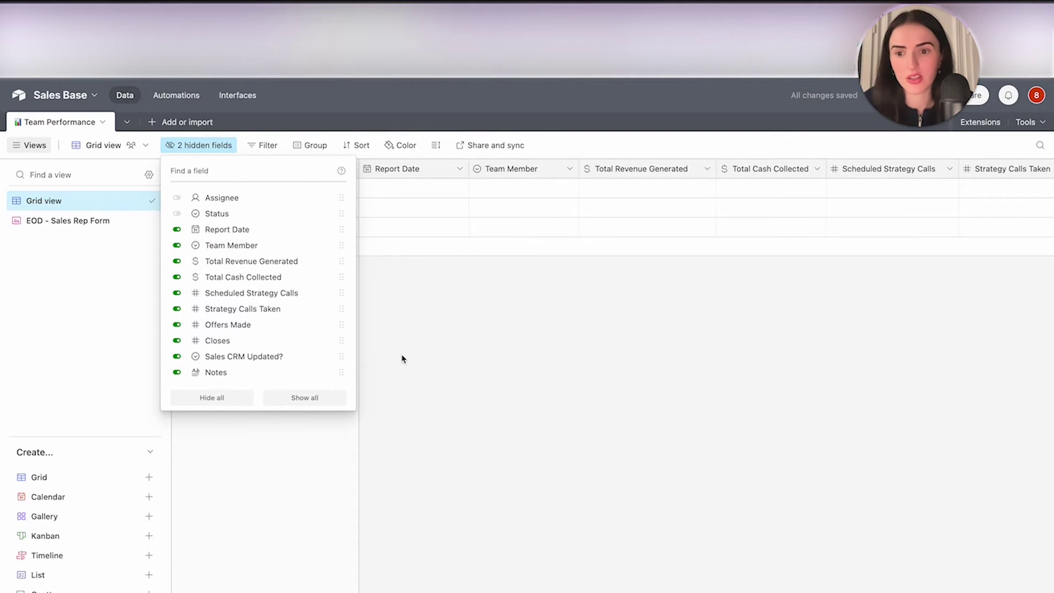
click(405, 259)
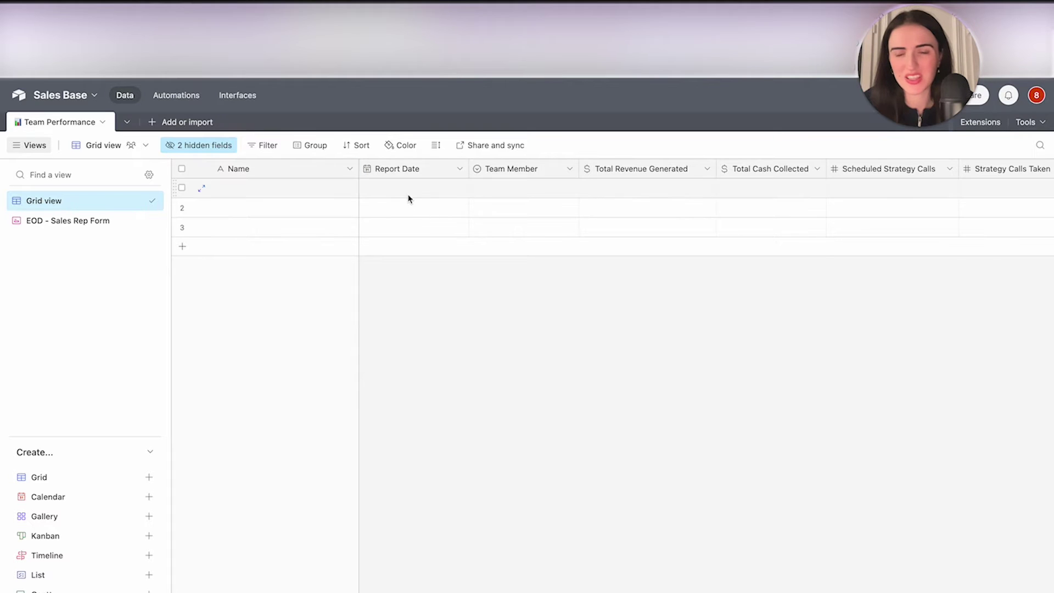
scroll(518, 222, right, 10)
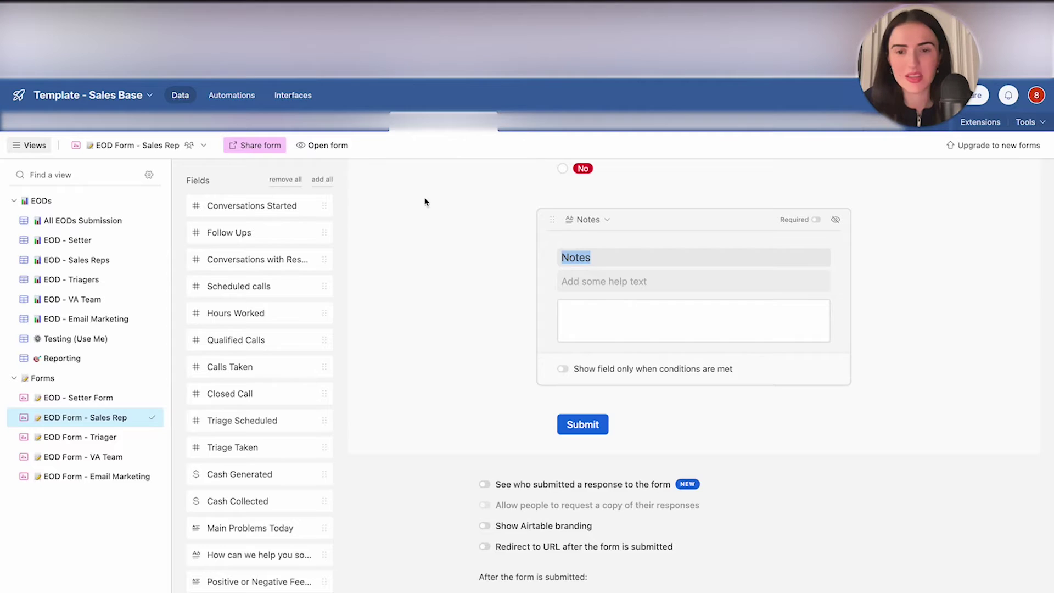
scroll(588, 273, up, 15)
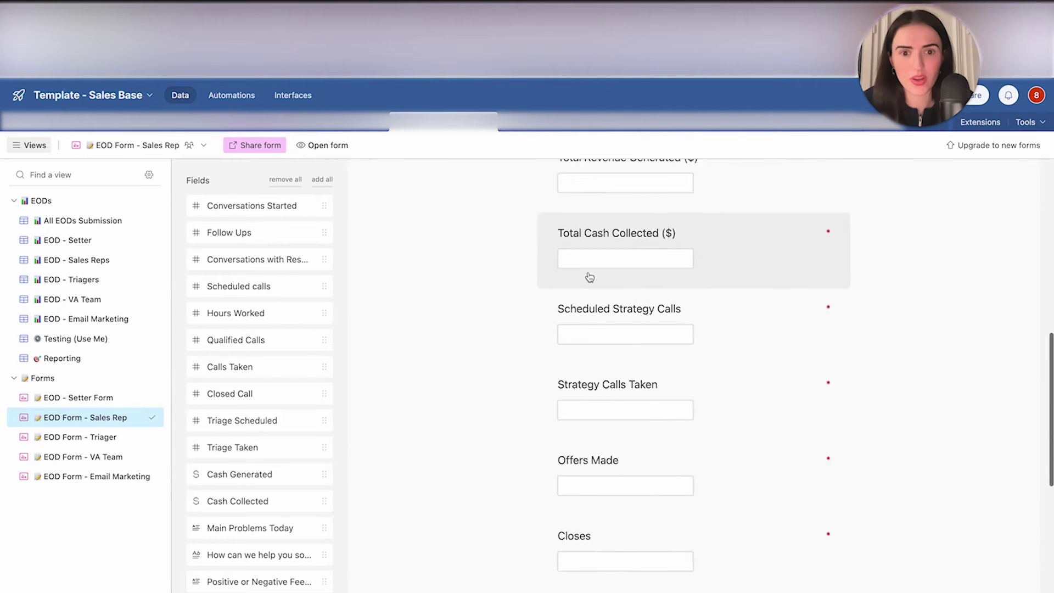
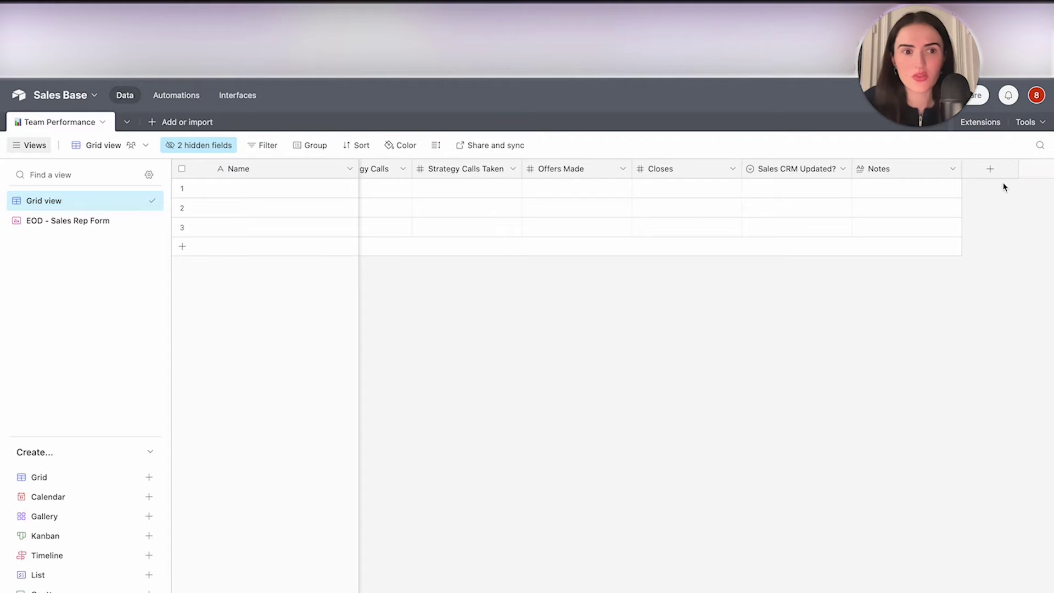
Create the EOD Form single-select field with EOD - Sales Rep, EOD - Setter and EOD - Triager options, and move it beside Report Date.
click(991, 175)
text(EOD Form)
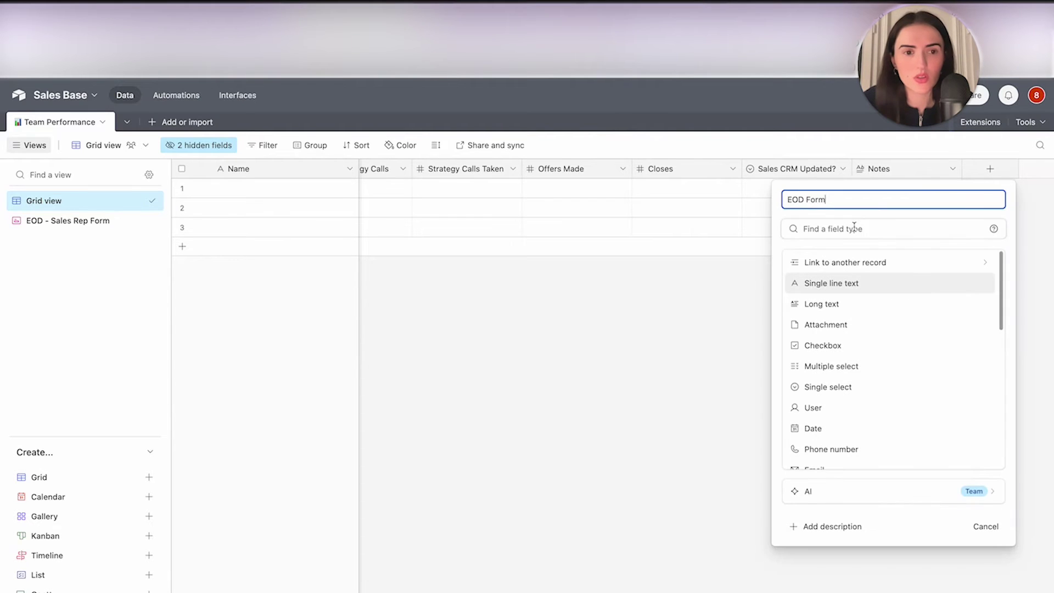
click(842, 388)
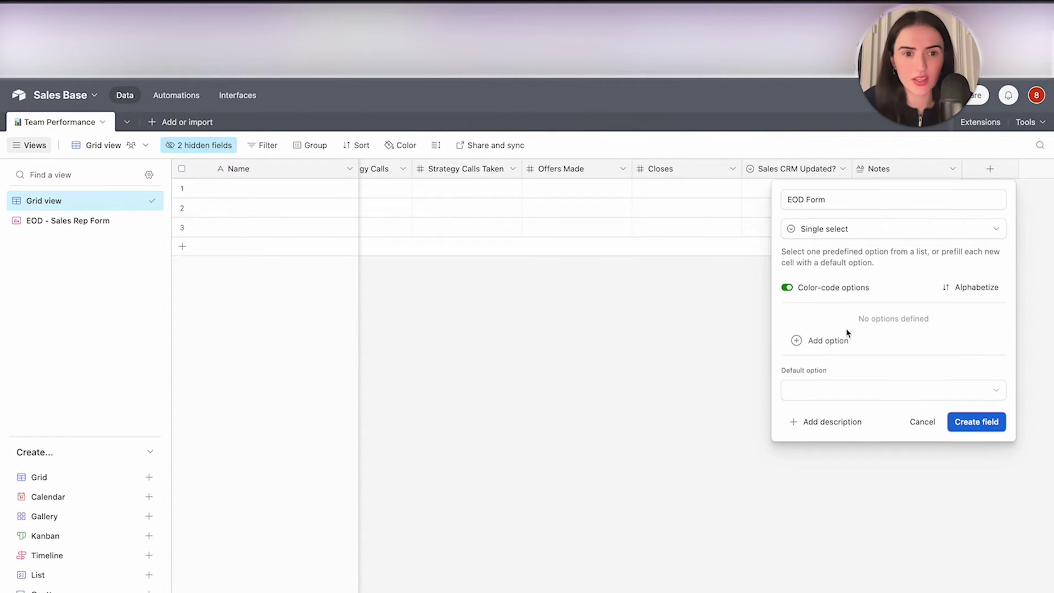
click(847, 332)
text(EOD - Sale)
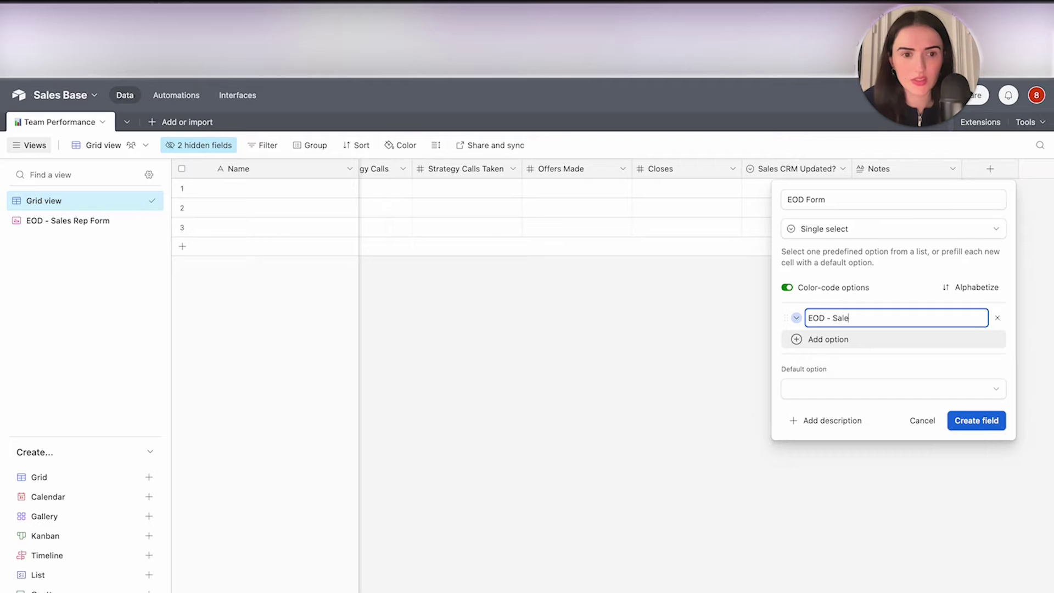
text(s Rep)
key(Return)
text(EOD - Sett)
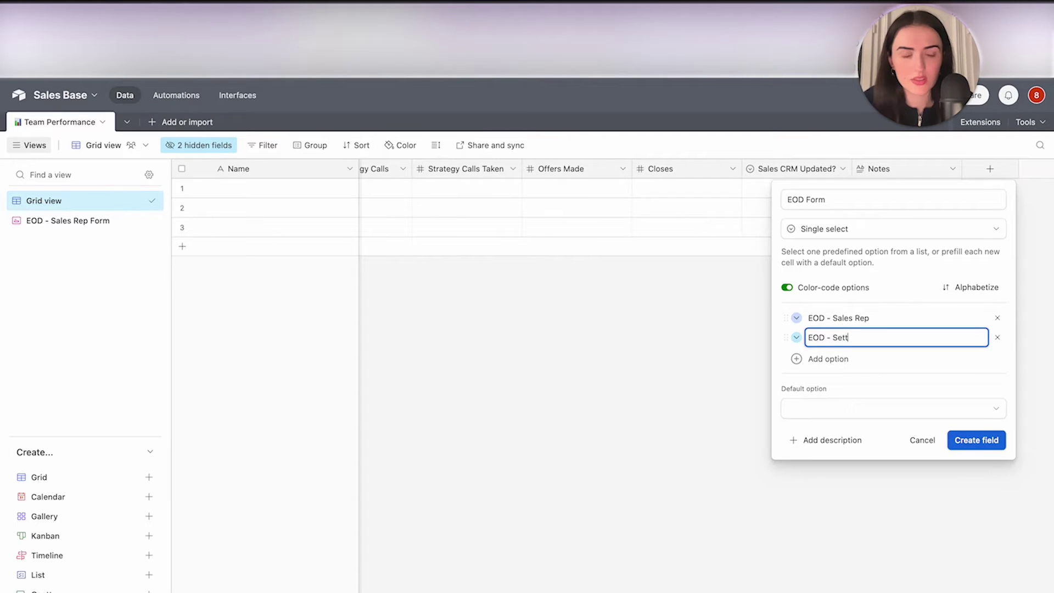
text(er)
key(Return)
text(EOD - Triage)
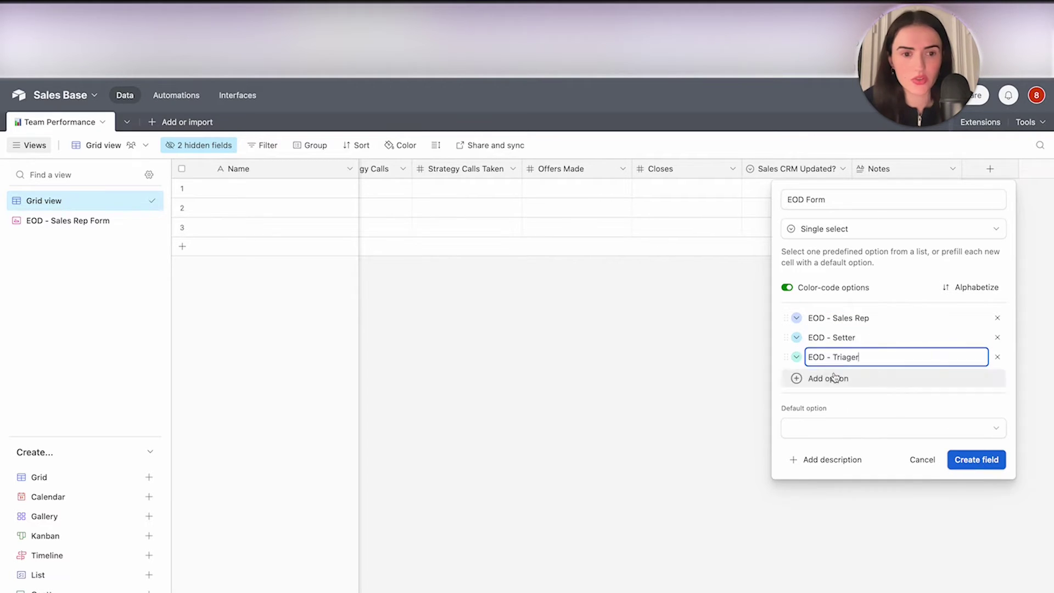
click(977, 460)
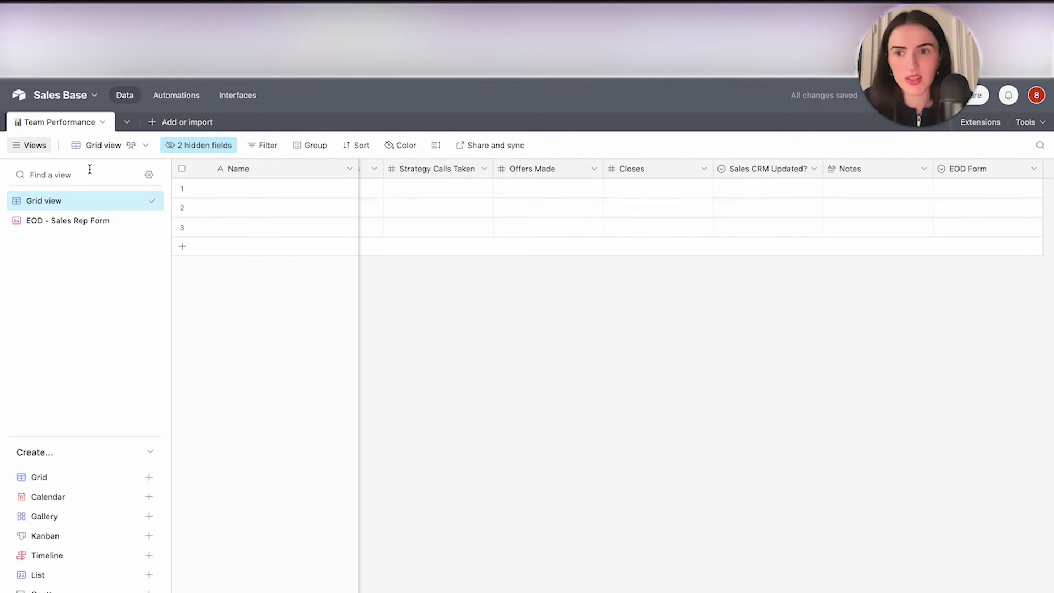
drag(962, 172, 468, 166)
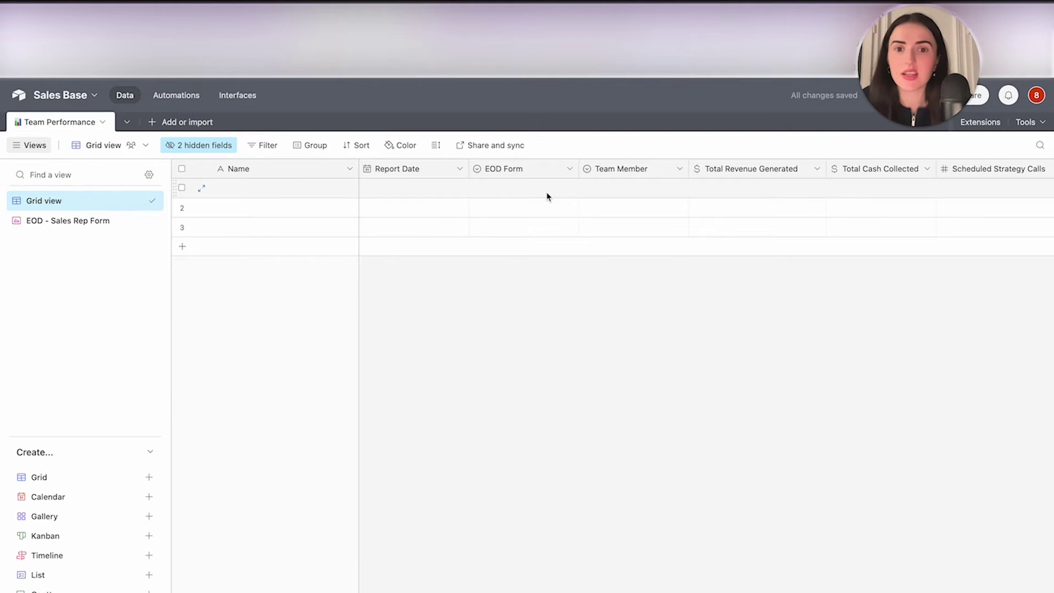
Copy the Name | Date formula from the template's Testing (Use Me) view, then open Sales Base's Name field settings.
click(300, 175)
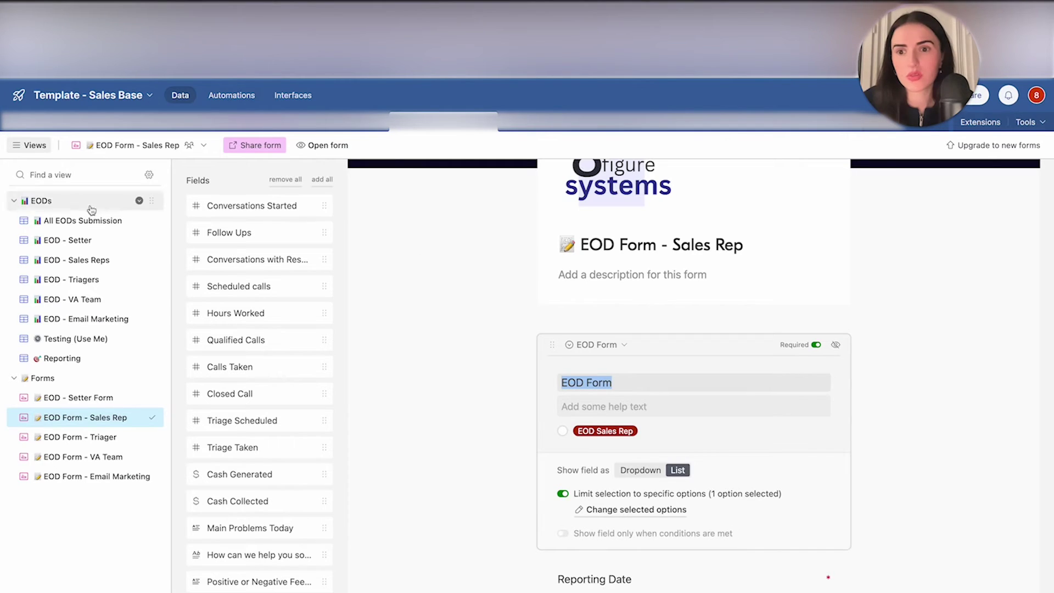
click(71, 338)
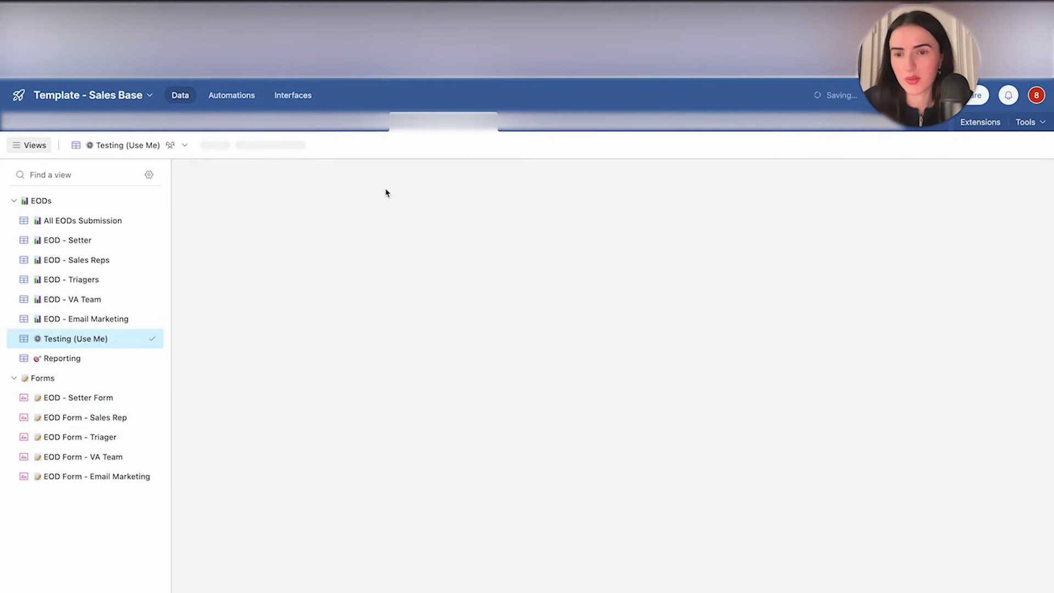
double_click(275, 169)
drag(369, 337, 230, 326)
key(ctrl+c)
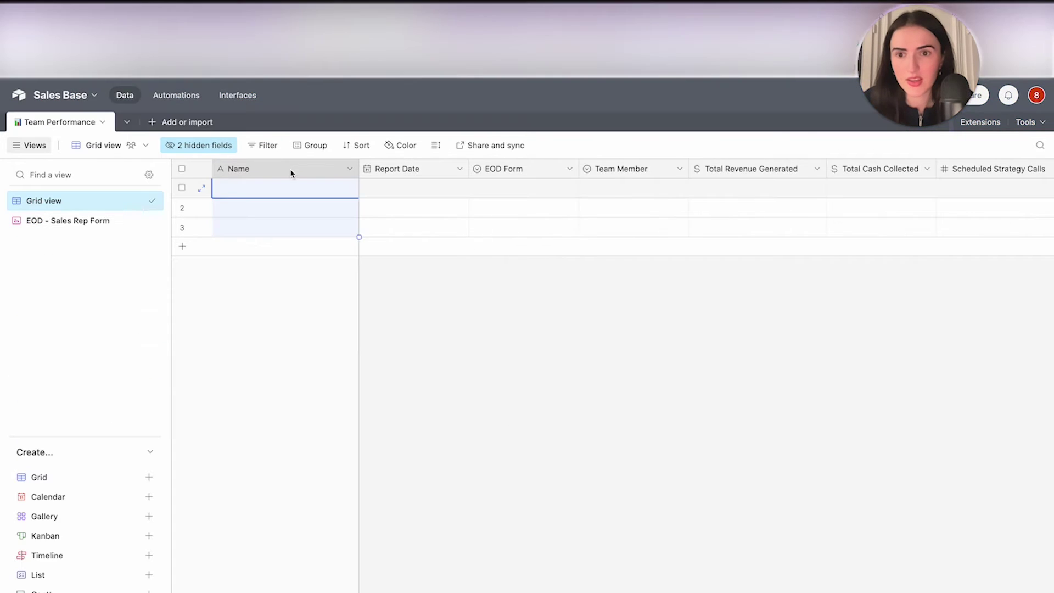
double_click(291, 169)
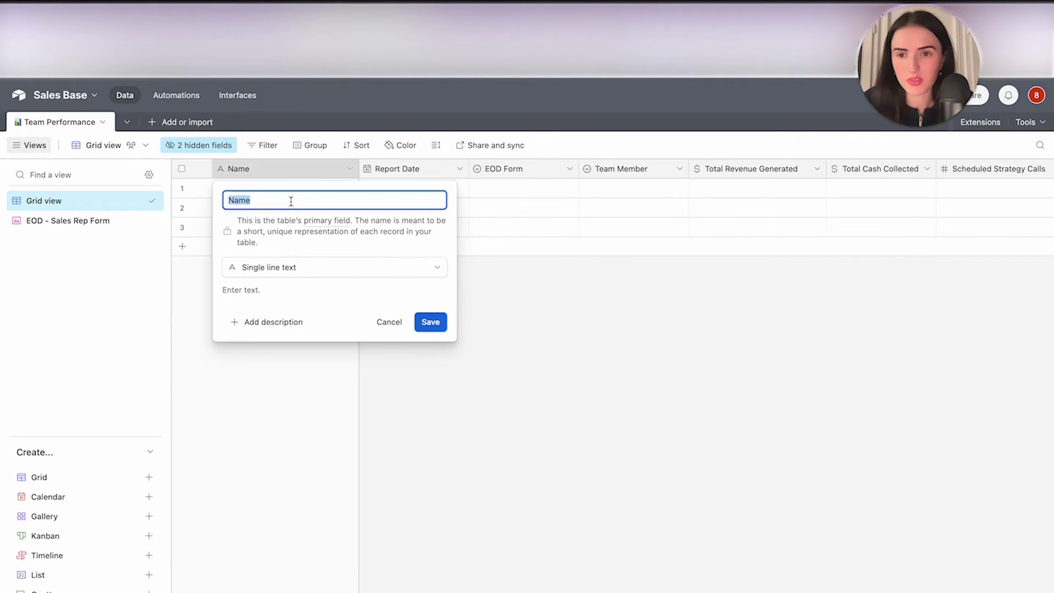
Rename Name to EOD and make it a formula concatenating {Team Member} and {Report Date}.
text(T)
key(BackSpace)
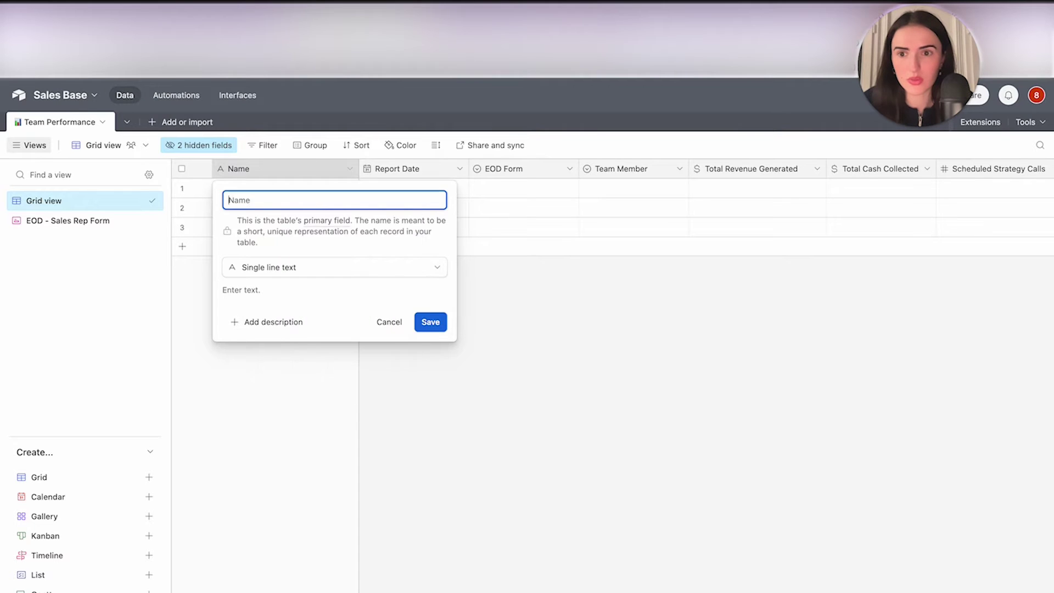
text(EOD)
click(323, 269)
text(F)
key(Return)
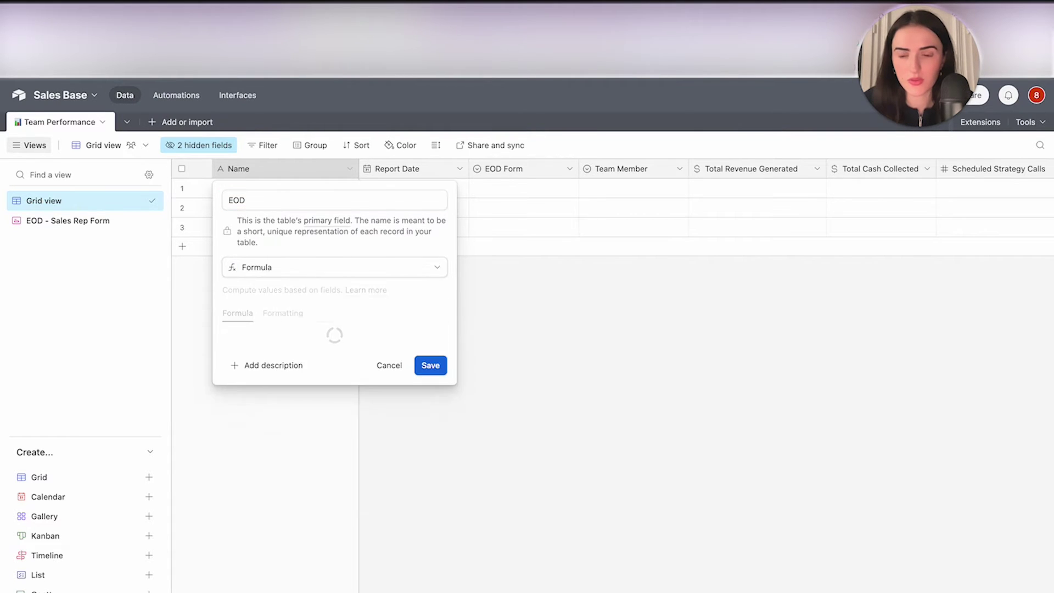
key(ctrl+v)
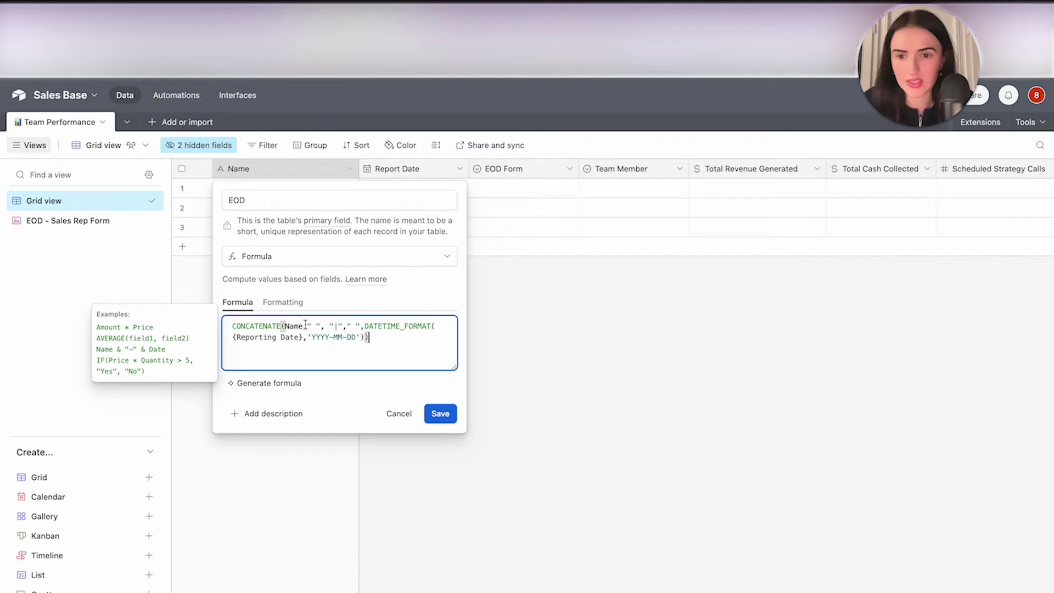
double_click(301, 327)
text(tE)
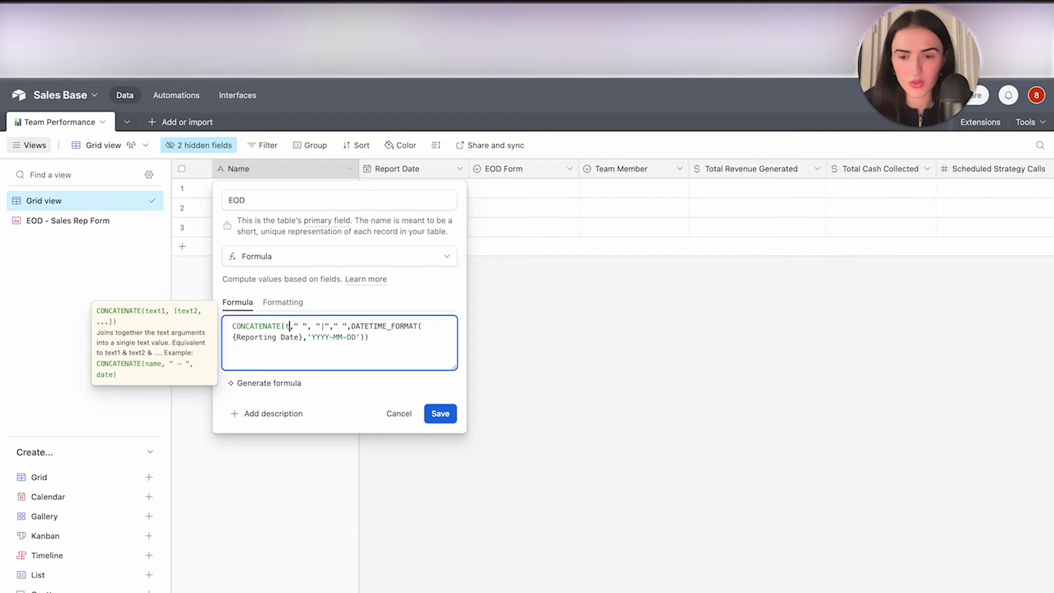
text(am)
key(Return)
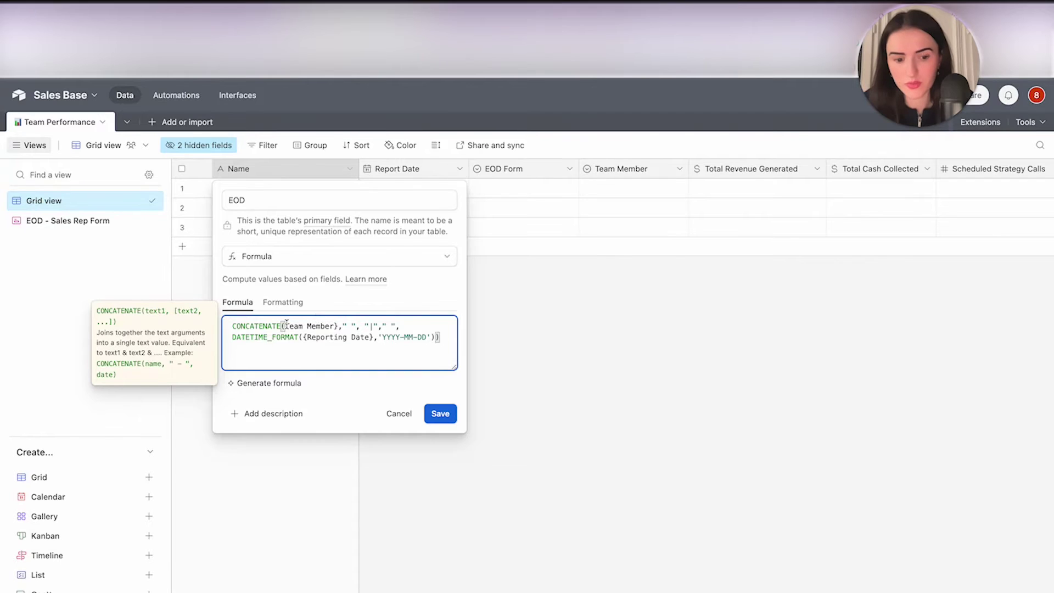
text({)
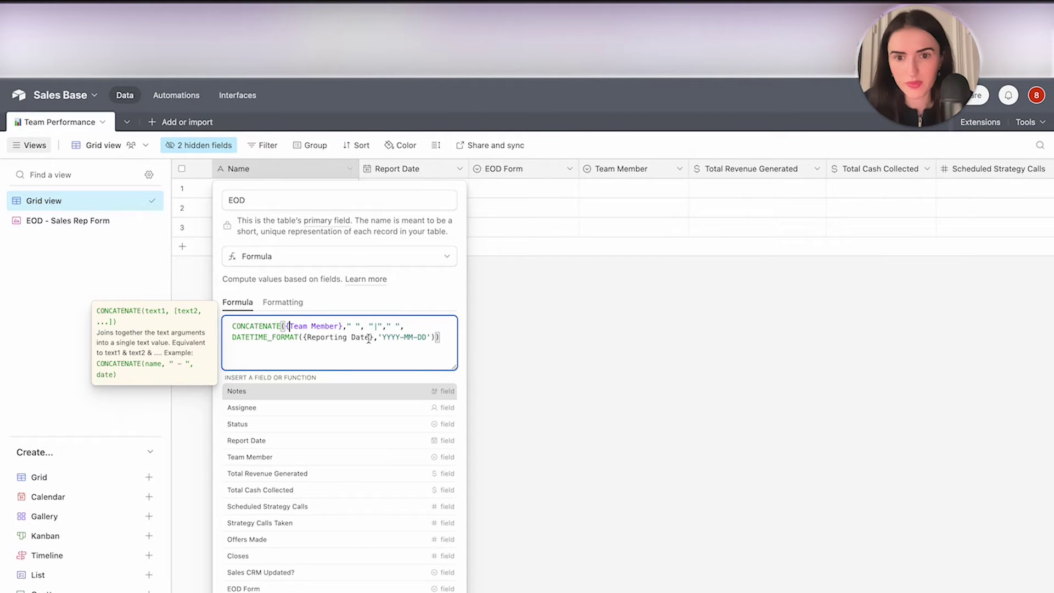
click(346, 341)
key(BackSpace)
key(BackSpace)
key(BackSpace)
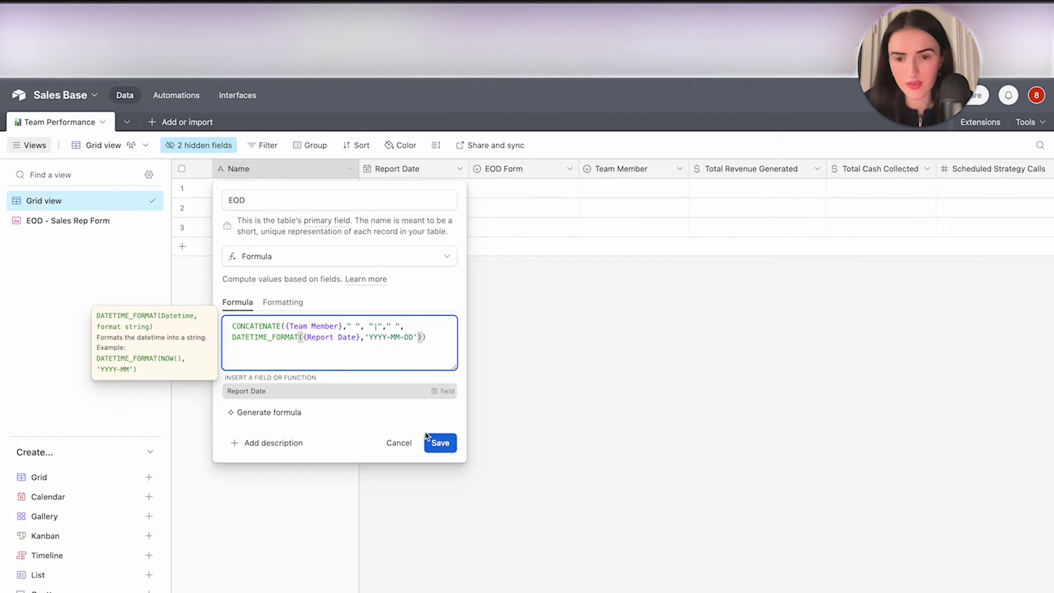
click(437, 443)
Fill record 1 with Report Date 2 April 2024 and a team member.
click(431, 181)
click(428, 187)
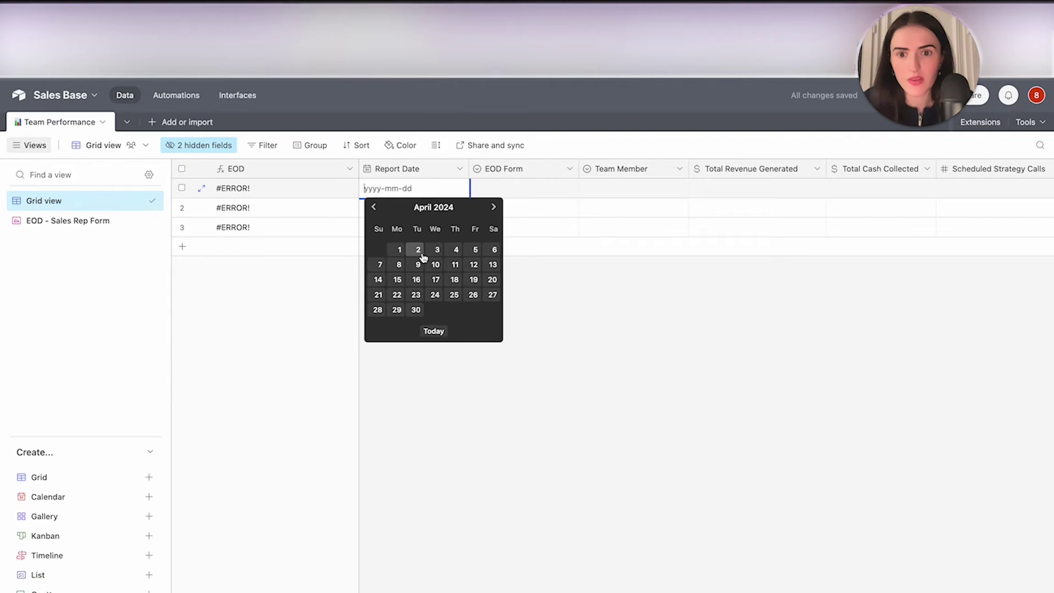
click(420, 251)
click(603, 191)
click(603, 191)
click(618, 250)
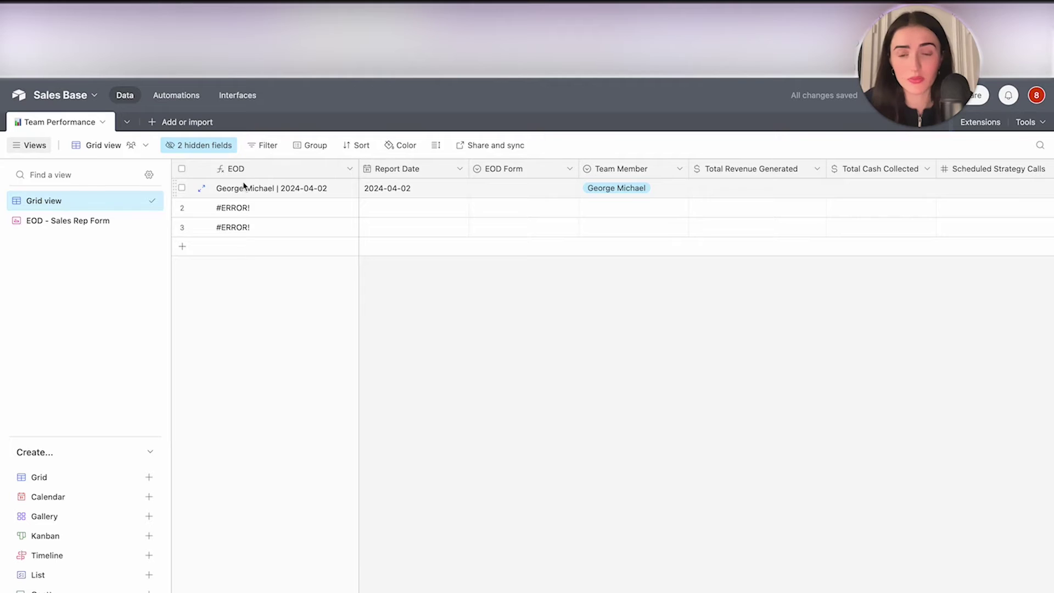
mouse_move(101, 225)
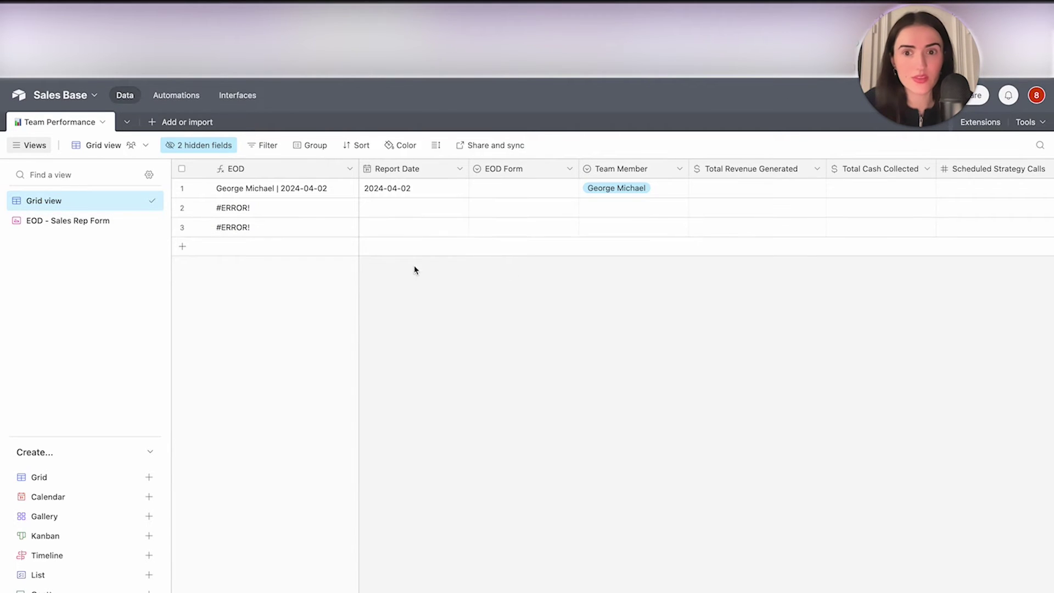
In the EOD - Sales Rep Form, remove the Assignee and Status questions and hide Airtable branding.
click(108, 226)
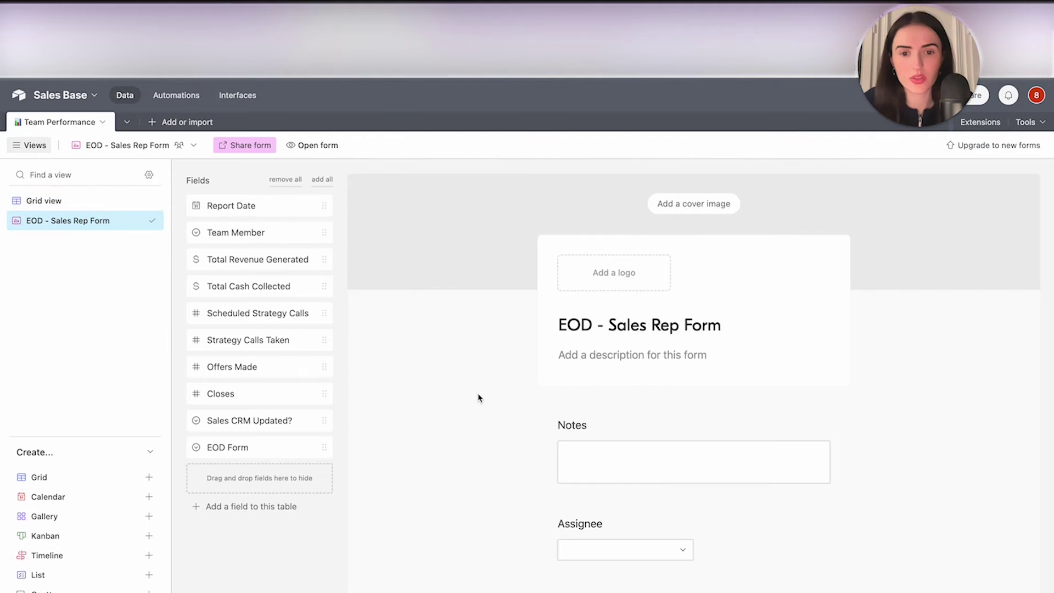
scroll(548, 434, down, 2)
scroll(547, 433, down, 1)
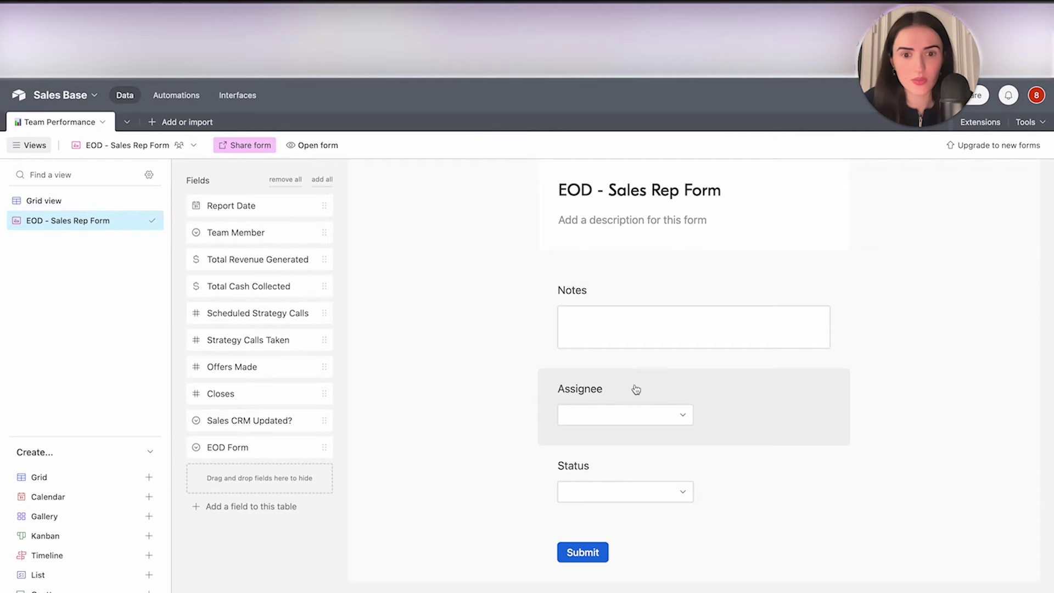
click(610, 390)
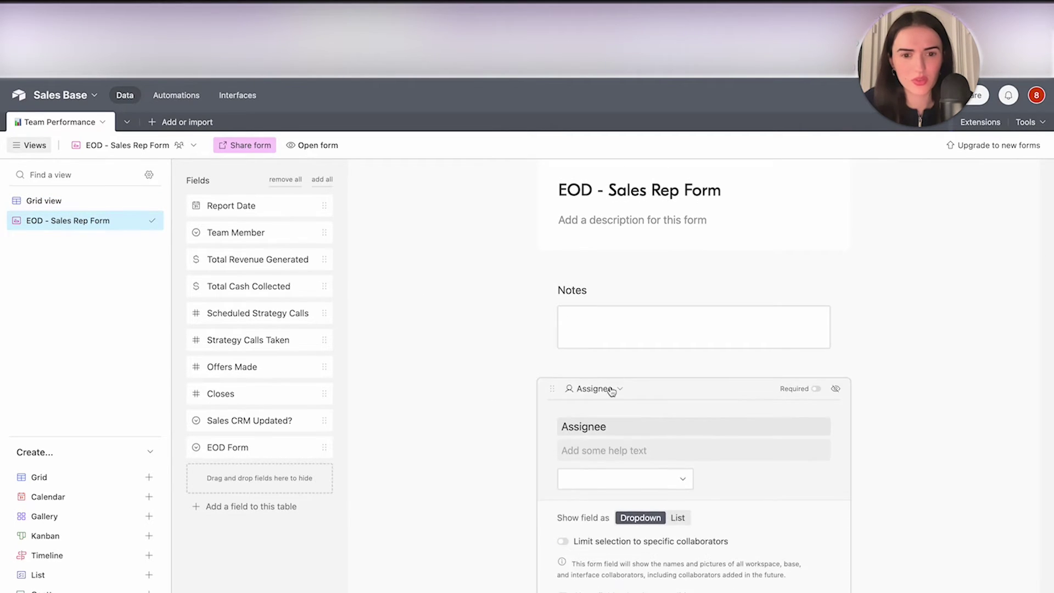
click(600, 389)
click(619, 506)
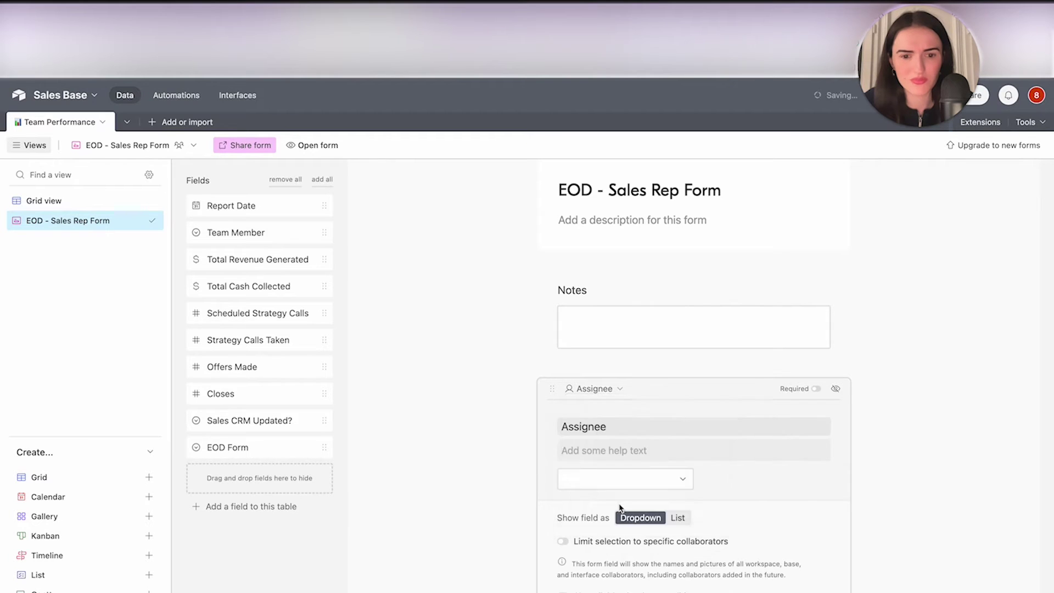
click(605, 391)
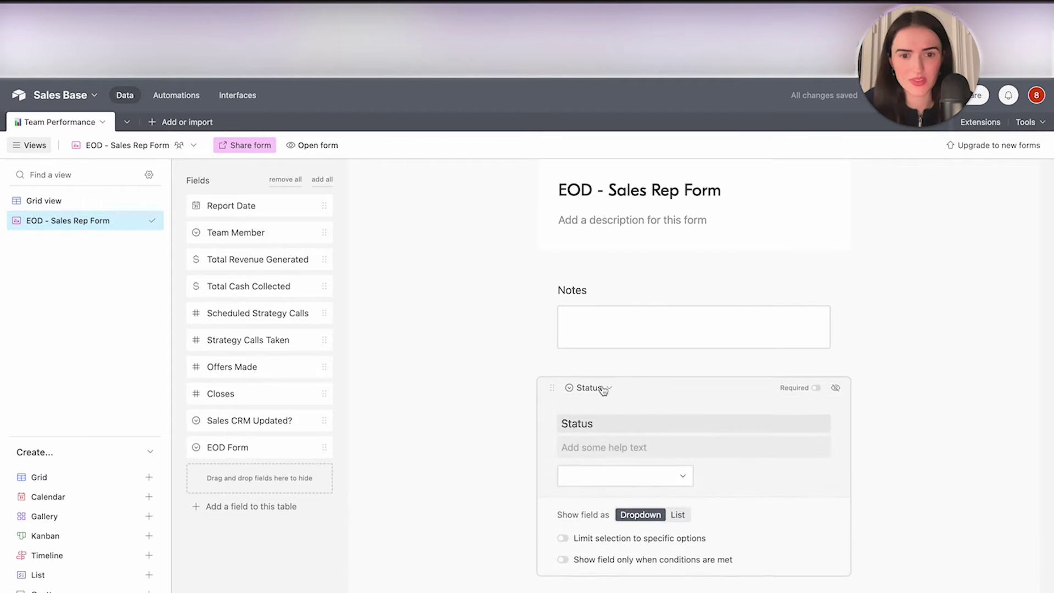
click(599, 388)
click(625, 506)
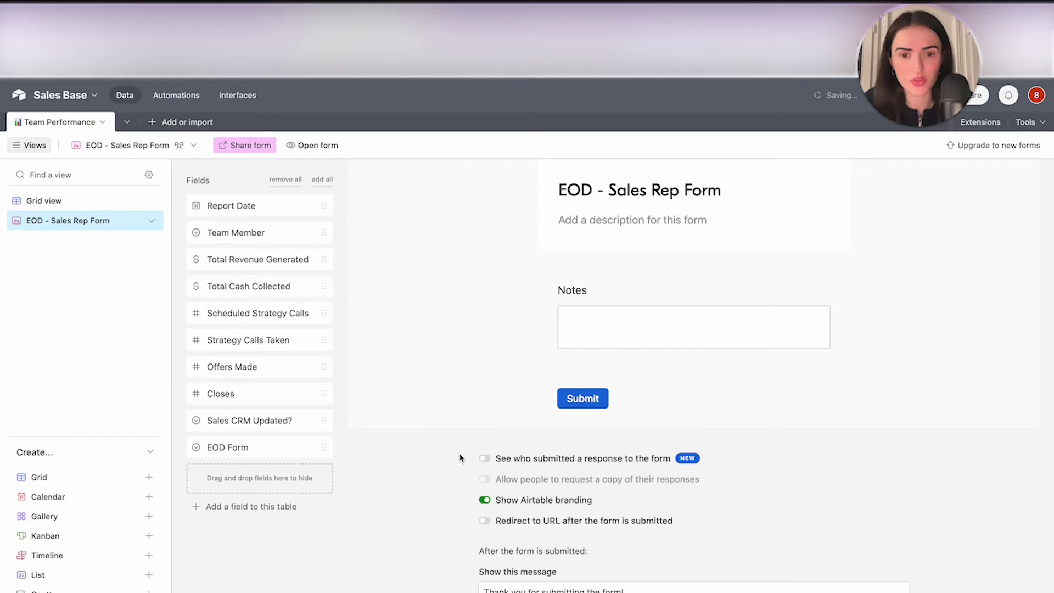
click(487, 501)
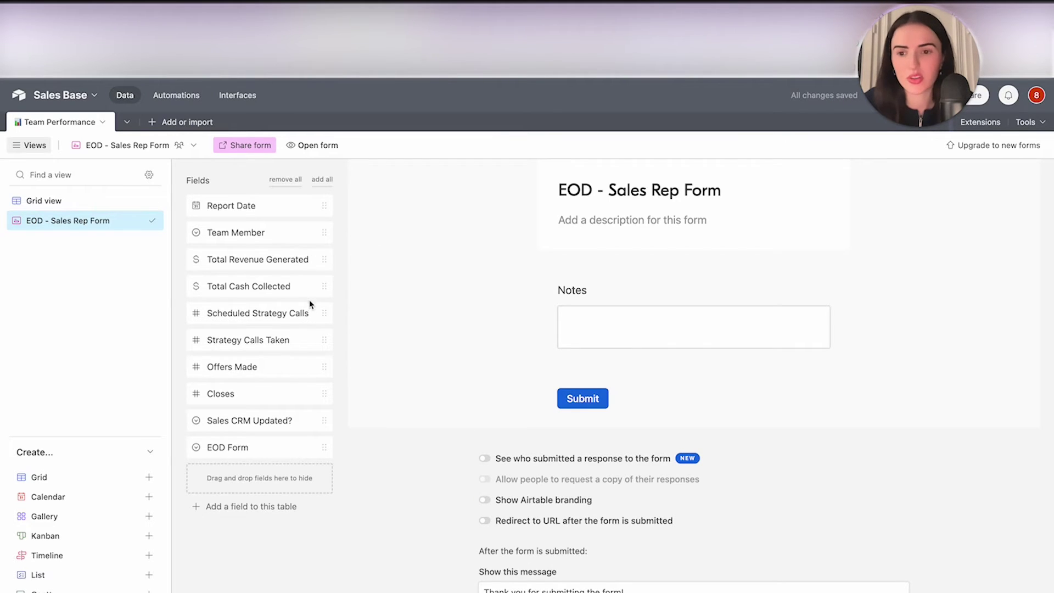
Add Team Member, a required Report Date, Total Revenue Generated and Total Cash Collected to the form.
click(321, 233)
drag(330, 205, 656, 248)
scroll(494, 335, down, 3)
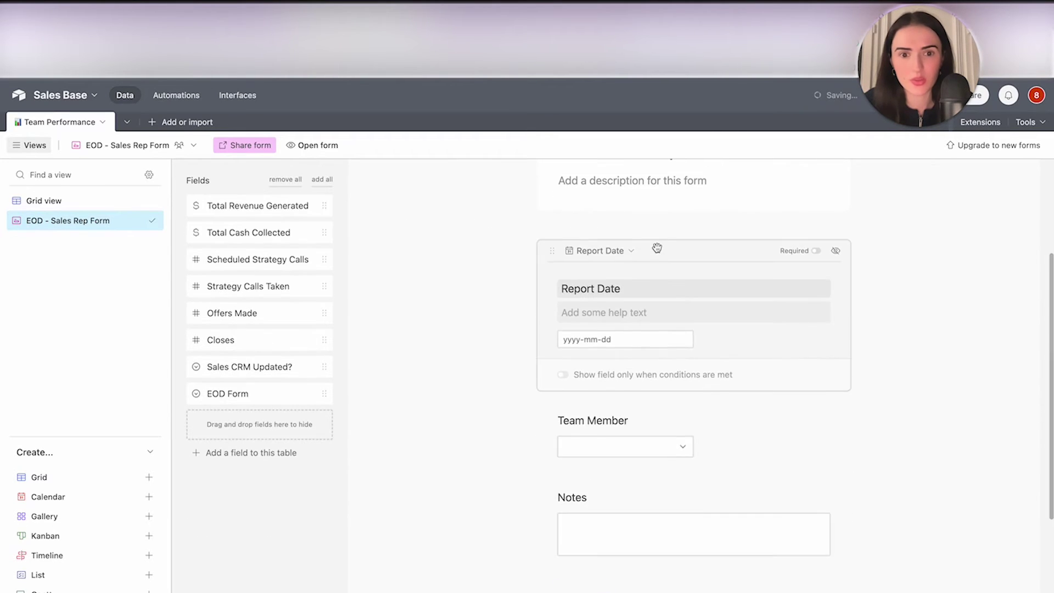
click(817, 251)
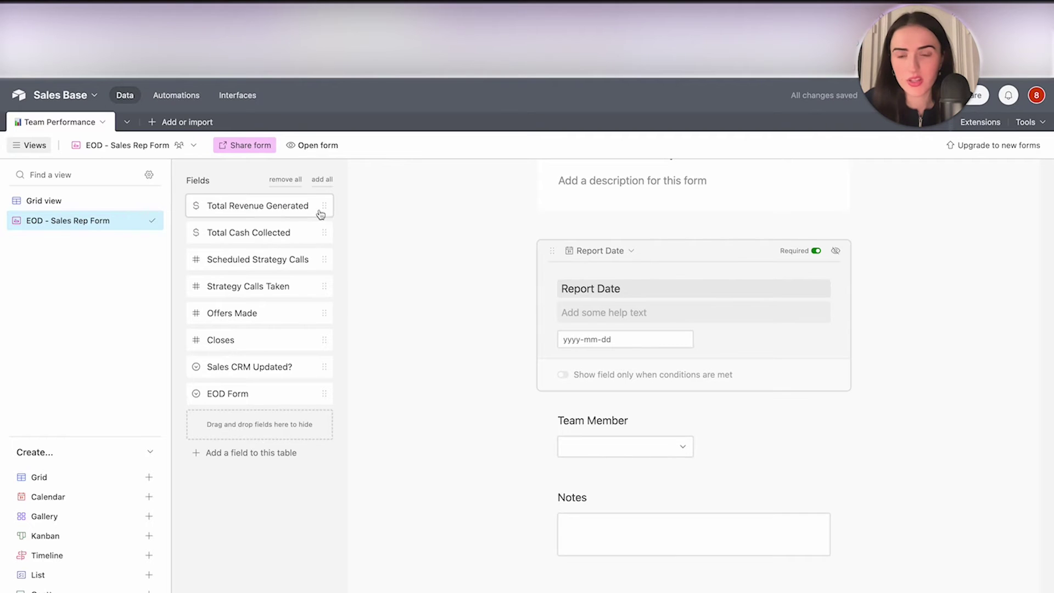
drag(324, 207, 615, 483)
drag(326, 211, 718, 546)
scroll(631, 440, down, 2)
drag(545, 357, 560, 313)
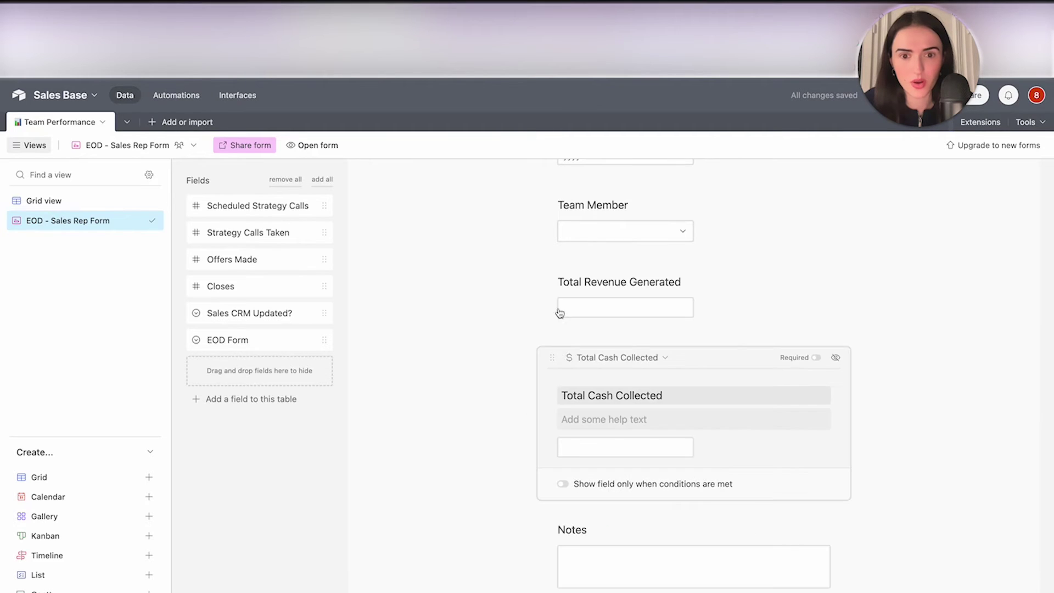
Make Total Revenue Generated and Total Cash Collected required; add Scheduled Strategy Calls below Team Member.
click(802, 272)
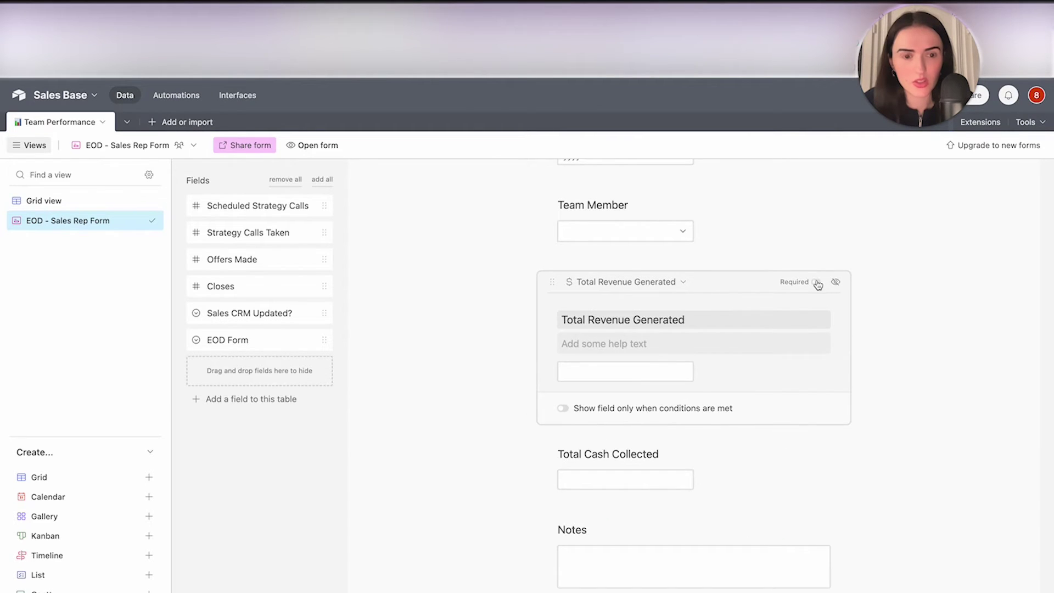
click(817, 281)
click(783, 453)
click(817, 359)
scroll(686, 329, up, 5)
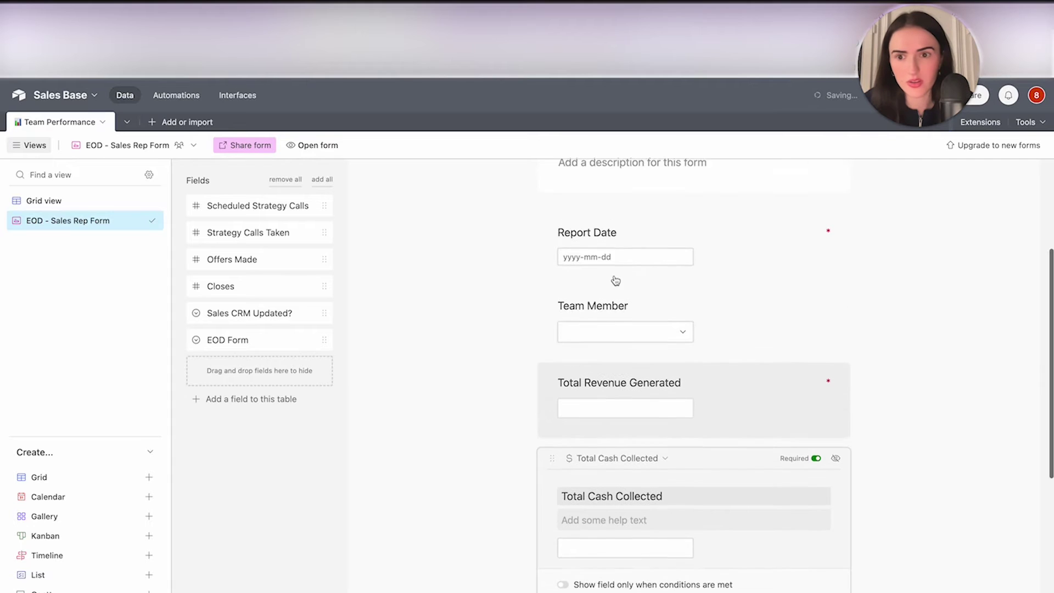
drag(336, 205, 693, 452)
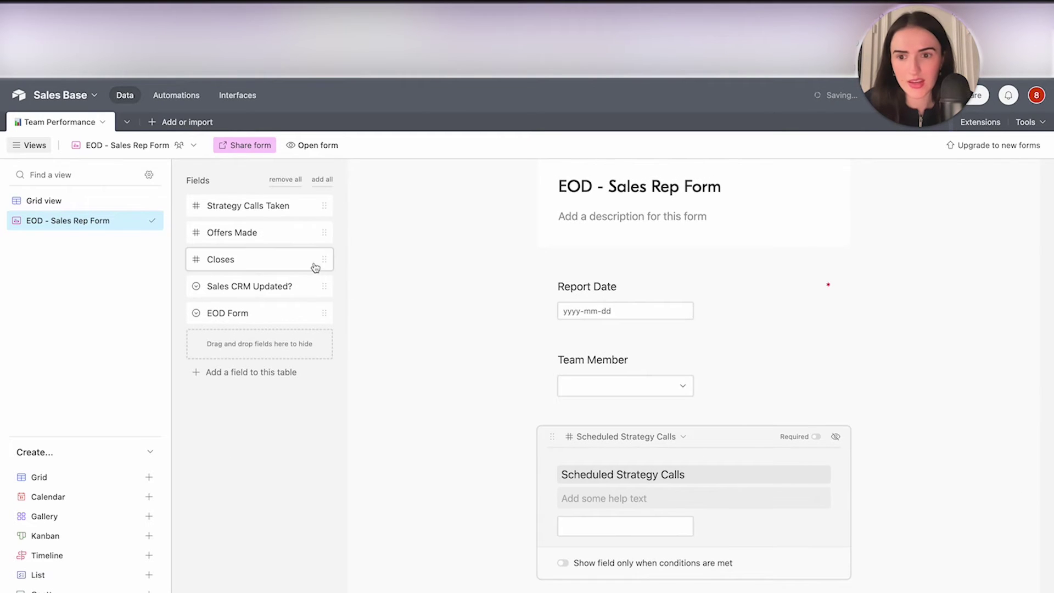
Add all remaining fields to the form and move EOD Form above Report Date.
click(323, 179)
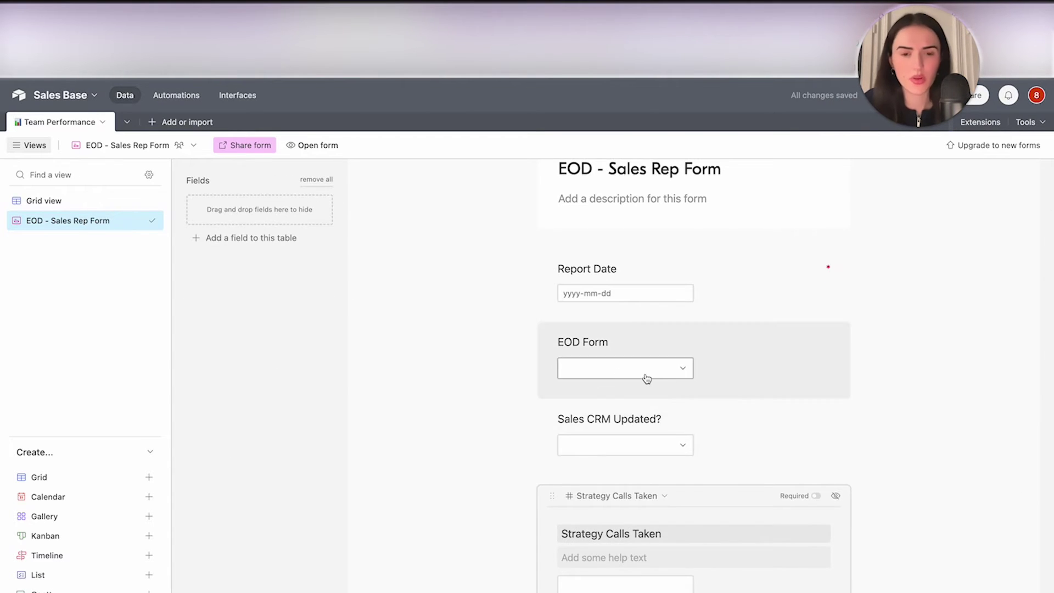
click(662, 334)
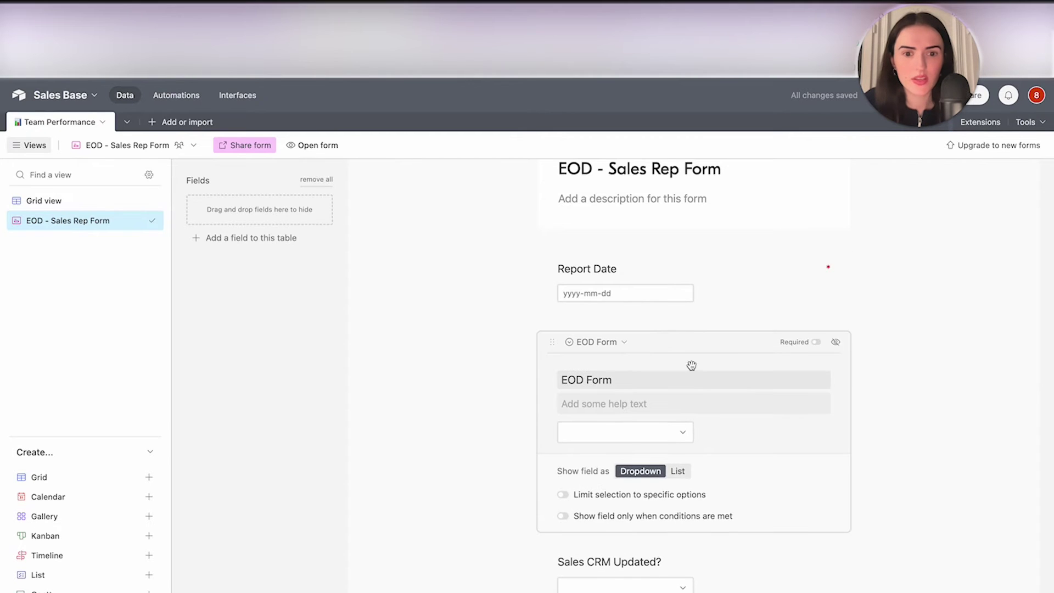
drag(552, 338, 556, 262)
Relabel Sales CRM Updated? as a required Yes/No list question "Did you update the Sales CRM?" after Total Cash Collected.
scroll(527, 382, down, 3)
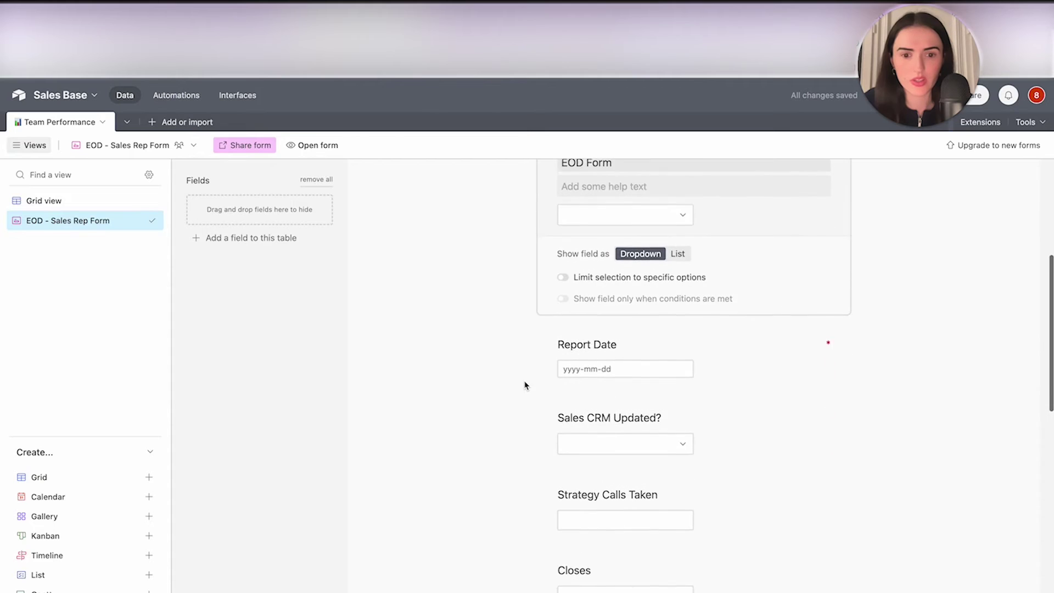
click(645, 398)
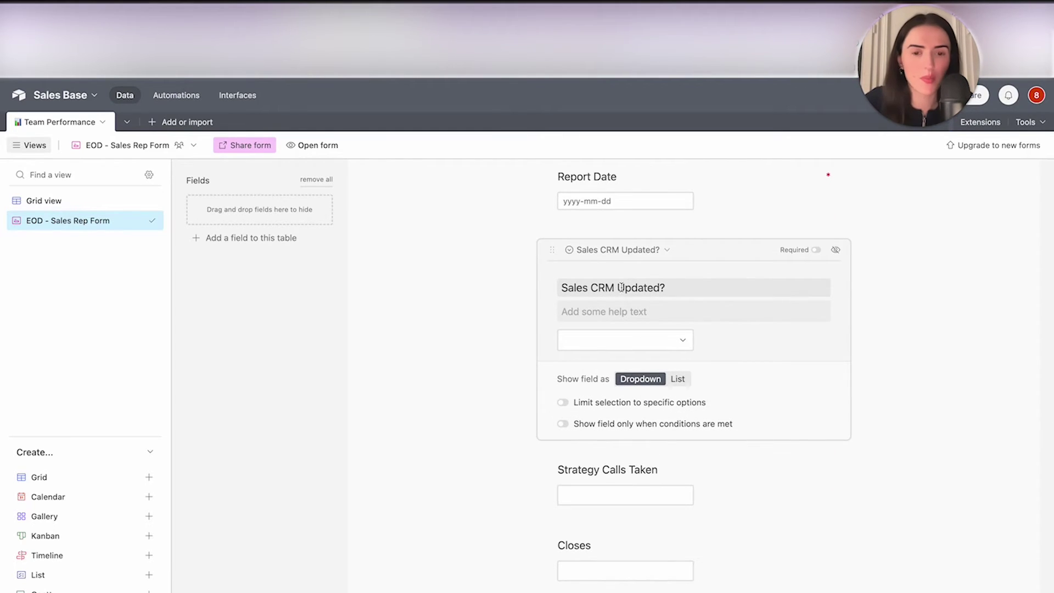
triple_click(564, 288)
text(Did you u)
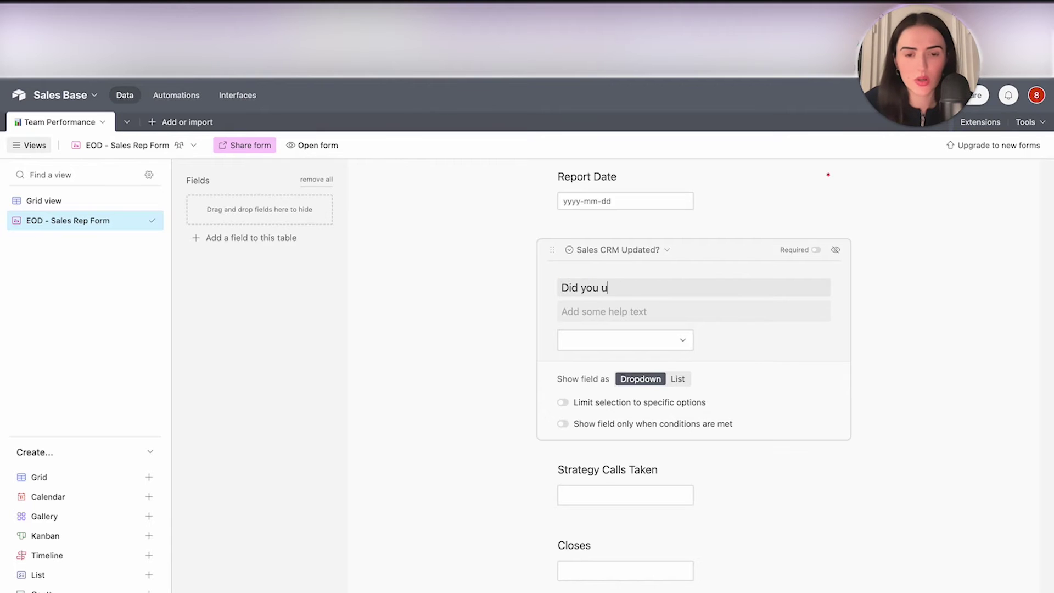
text(pdate the Sales CRM?)
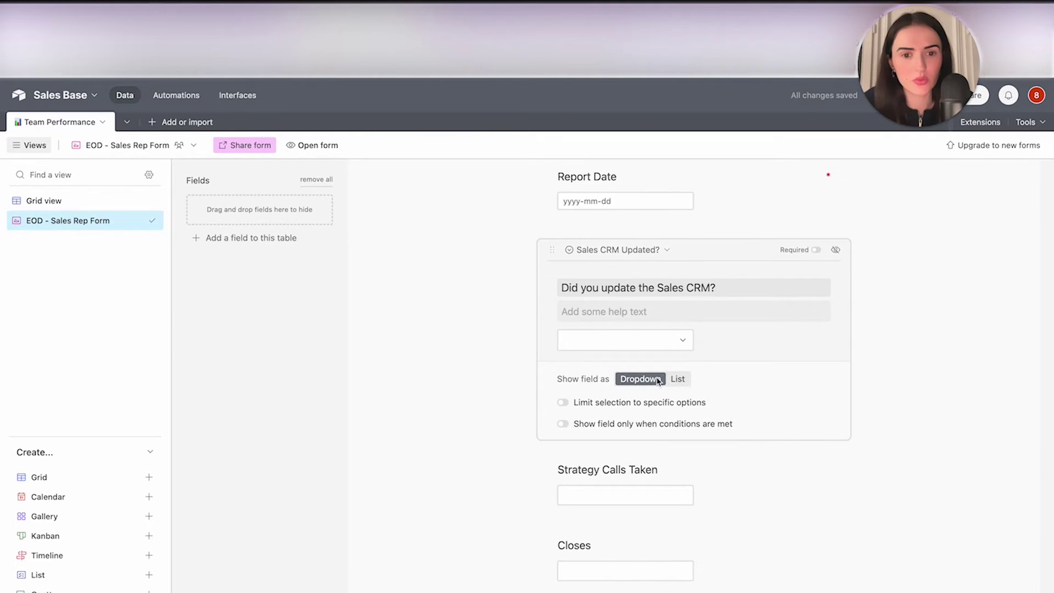
click(680, 380)
click(639, 394)
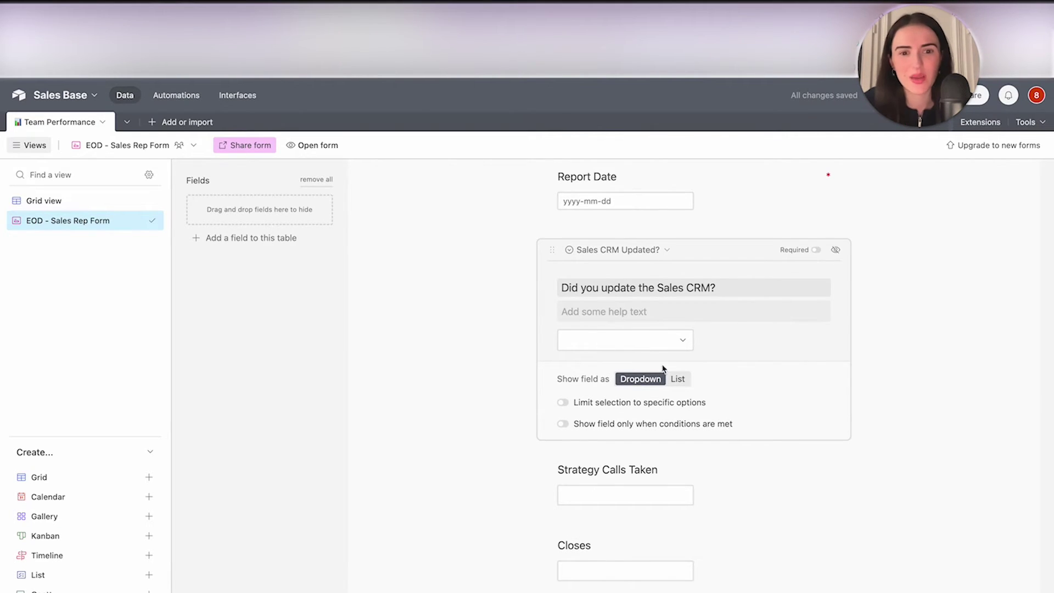
click(680, 380)
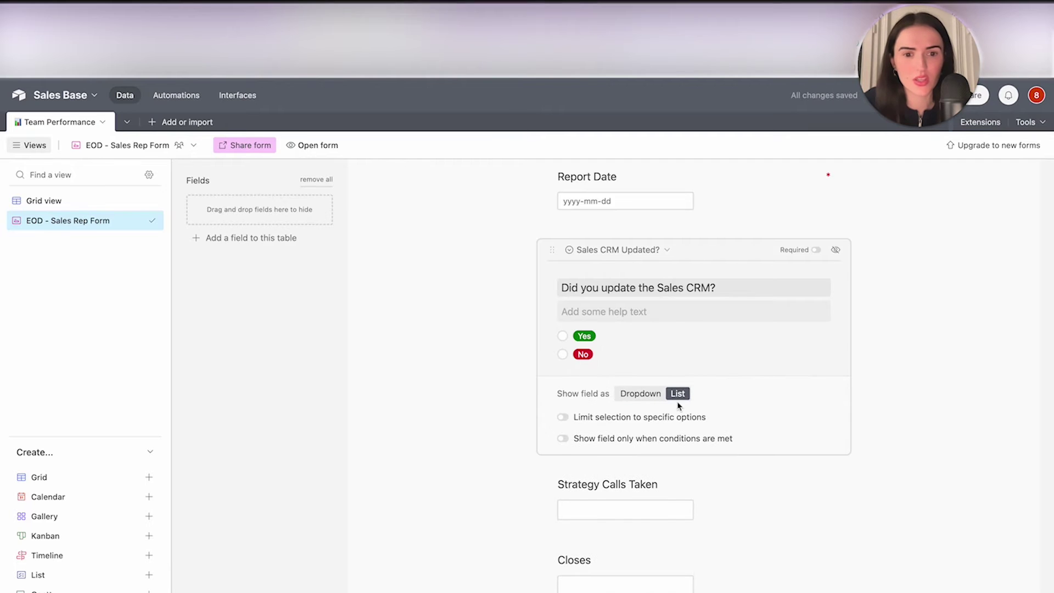
click(817, 250)
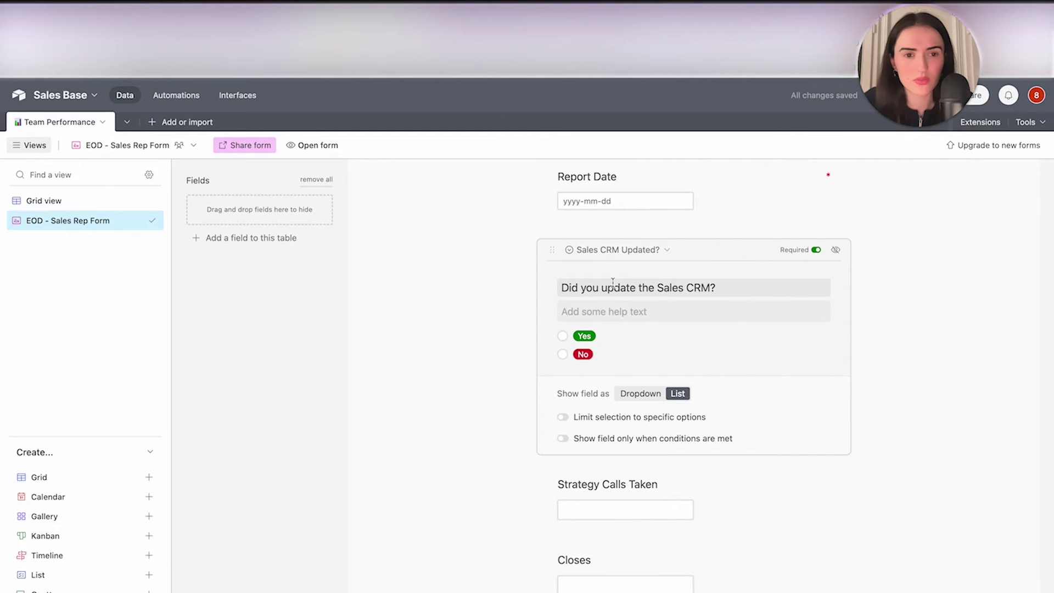
drag(557, 252, 607, 393)
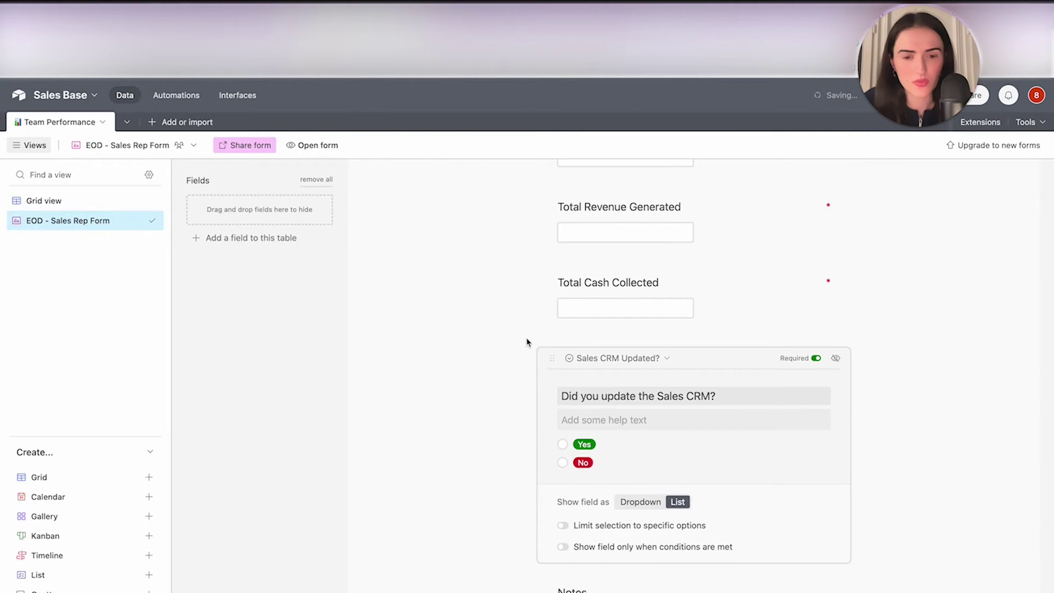
click(507, 328)
click(686, 274)
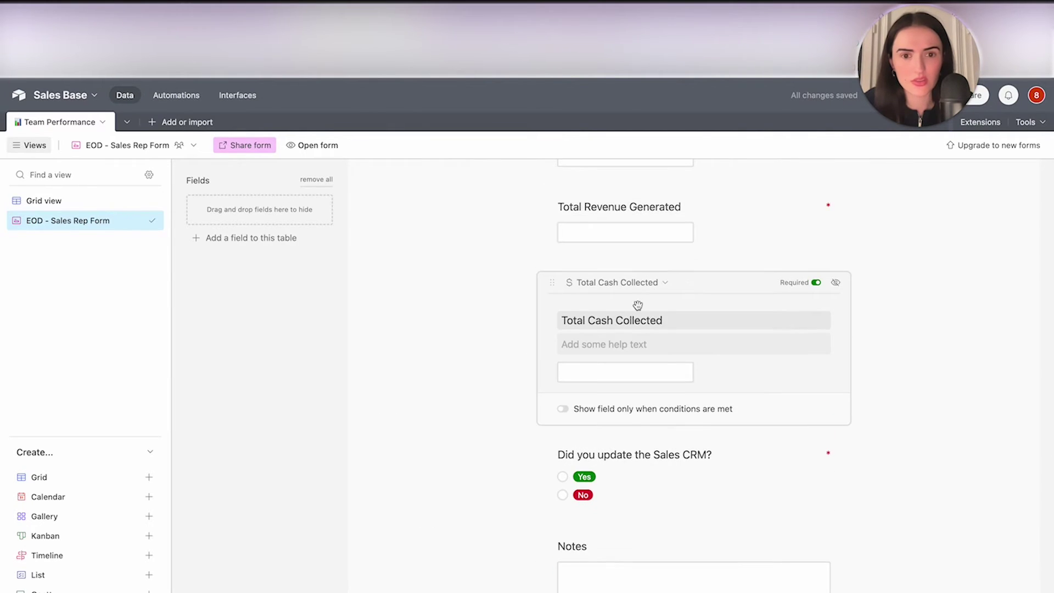
click(614, 349)
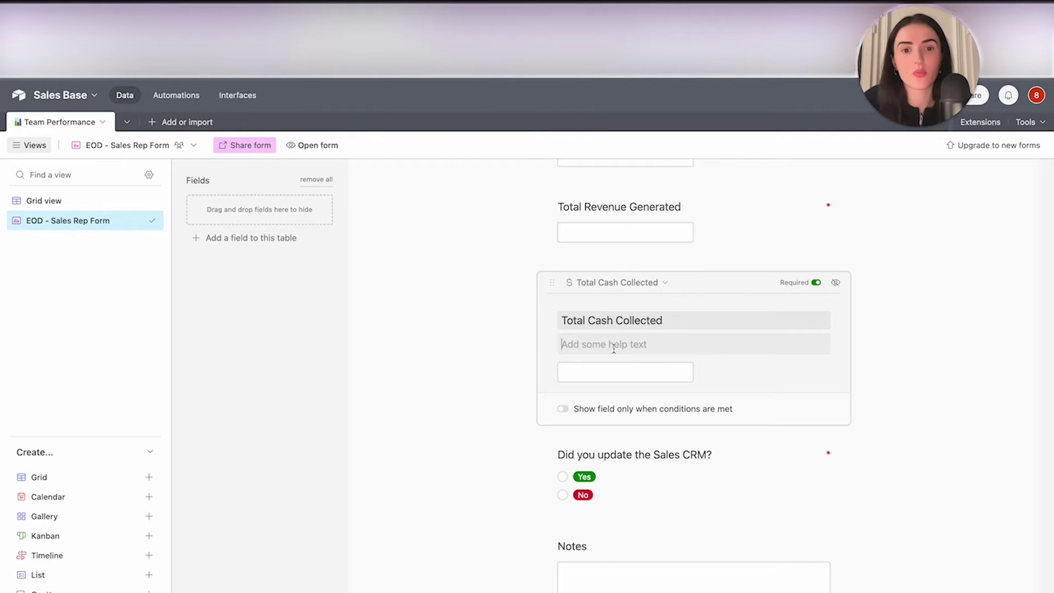
Give Total Cash Collected the help text "Number only in USD." and copy it.
text(IN)
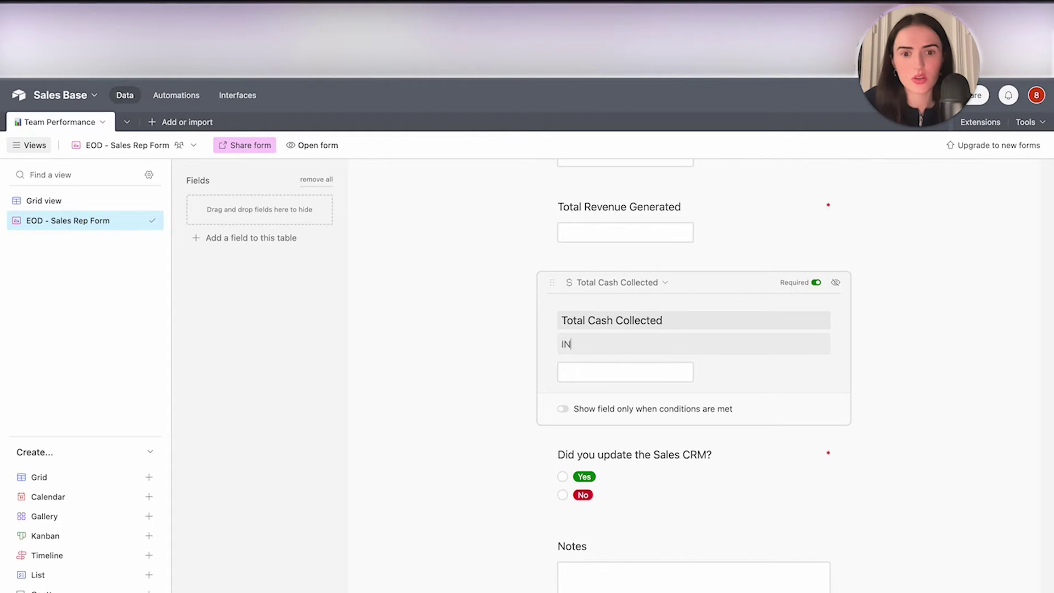
key(BackSpace)
key(BackSpace)
text(IN)
key(BackSpace)
key(BackSpace)
text(n)
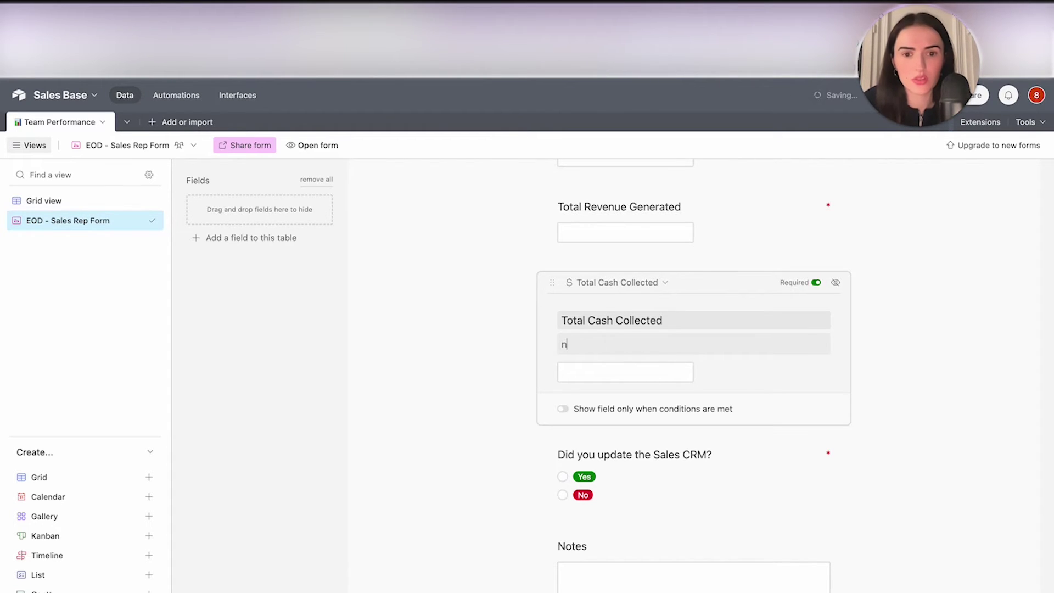
text(umber only in USD.)
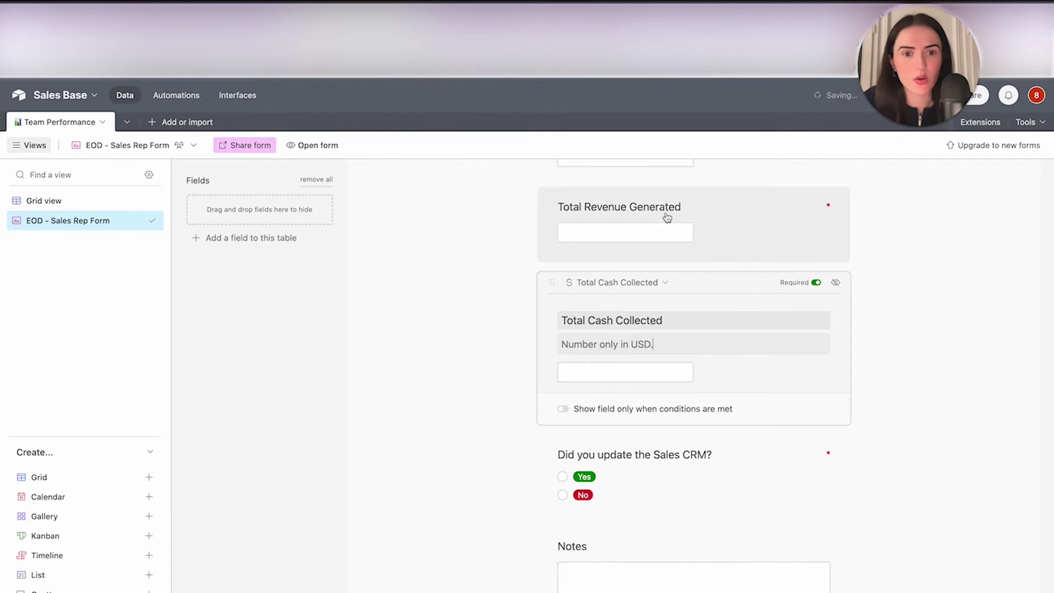
click(708, 206)
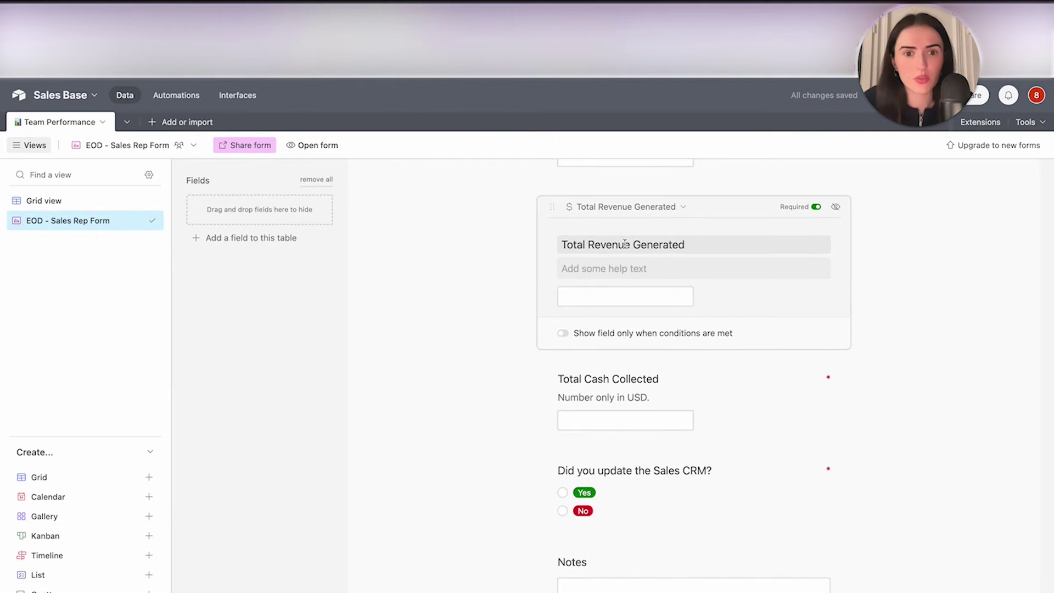
click(635, 399)
click(685, 344)
key(Return)
key(Return)
key(Return)
key(Return)
key(Return)
key(Return)
key(Return)
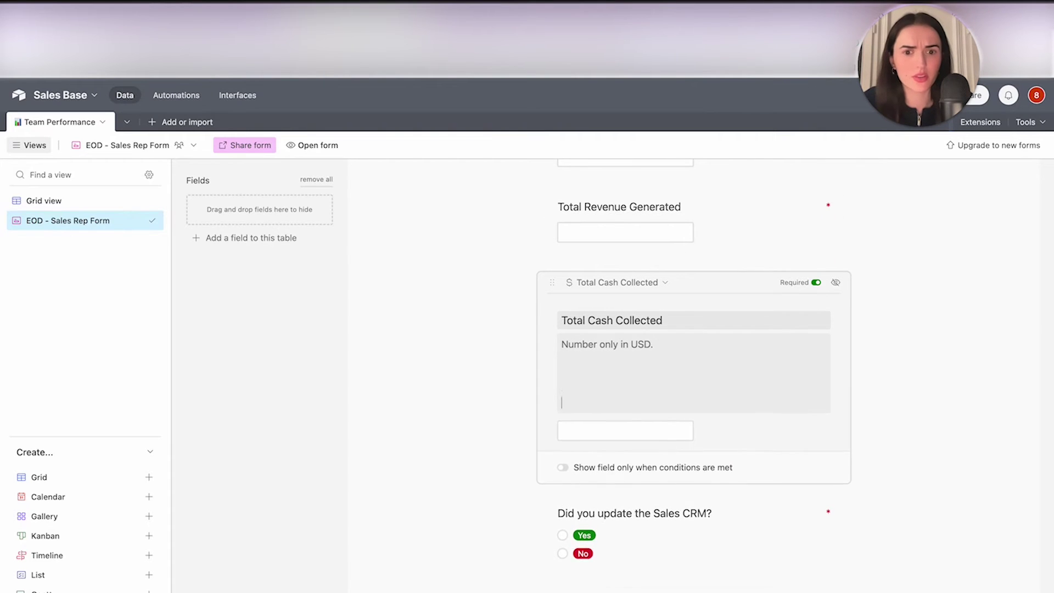
key(BackSpace)
key(BackSpace)
key(BackSpace)
key(BackSpace)
key(BackSpace)
key(BackSpace)
key(BackSpace)
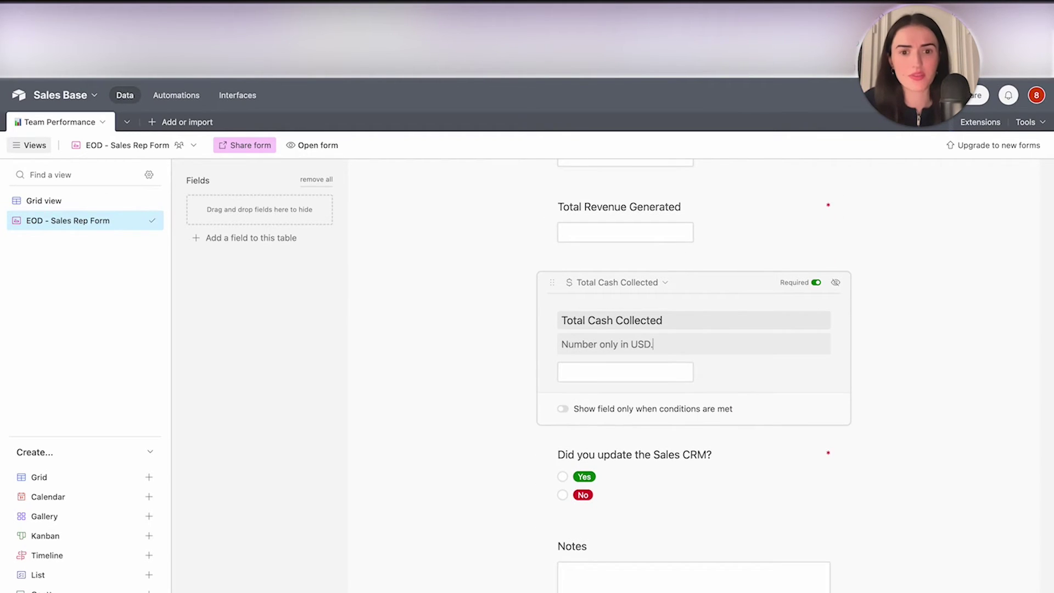
triple_click(619, 345)
key(ctrl+c)
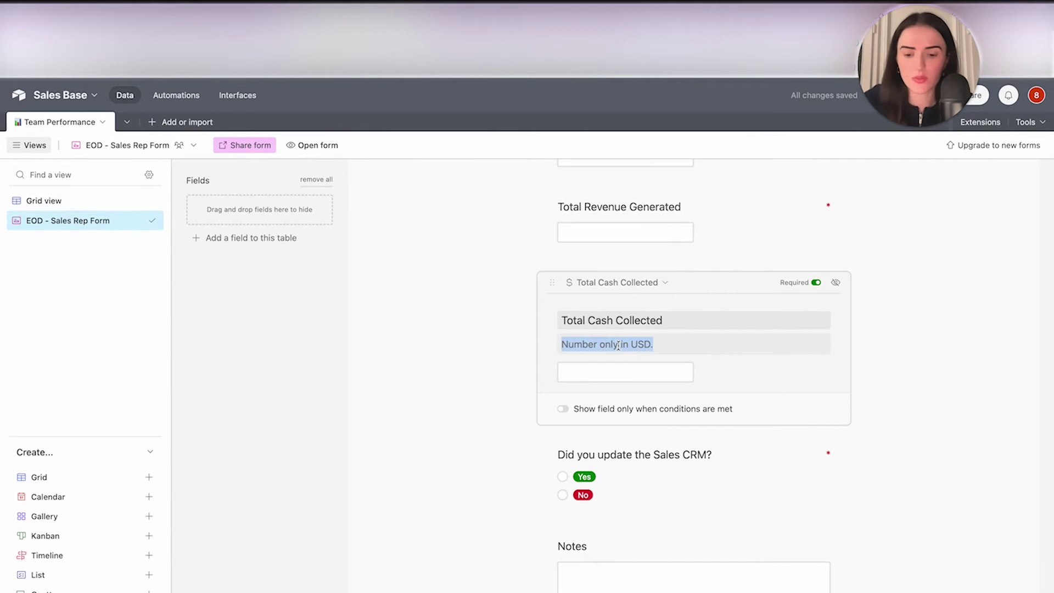
Paste "Number only in USD." as Total Revenue Generated's help text.
click(626, 232)
click(624, 269)
key(ctrl+v)
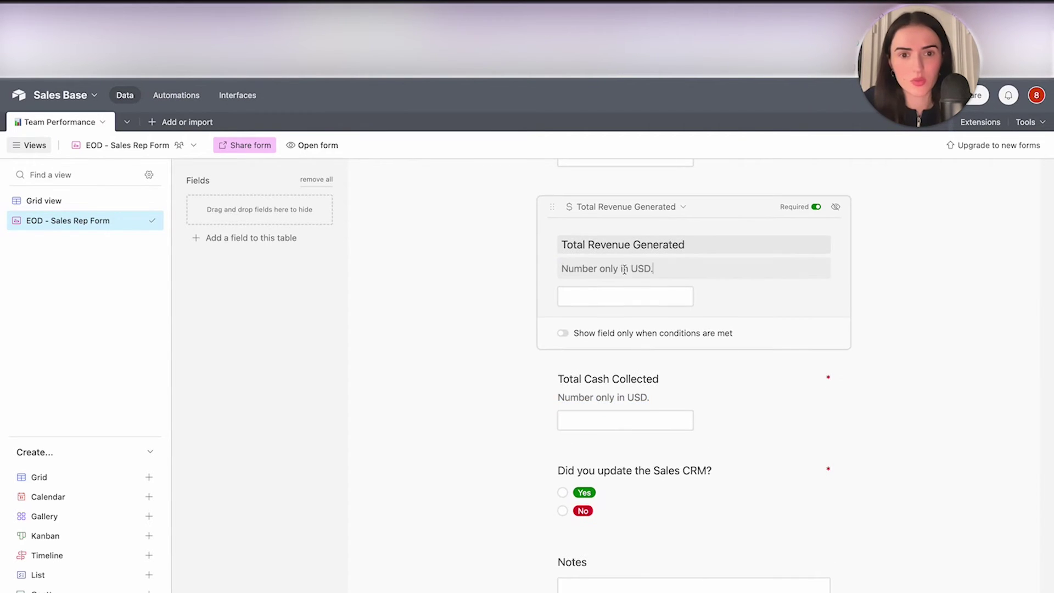
scroll(604, 307, up, 5)
Give Scheduled Strategy Calls the help text "Number only" and make it required.
click(683, 357)
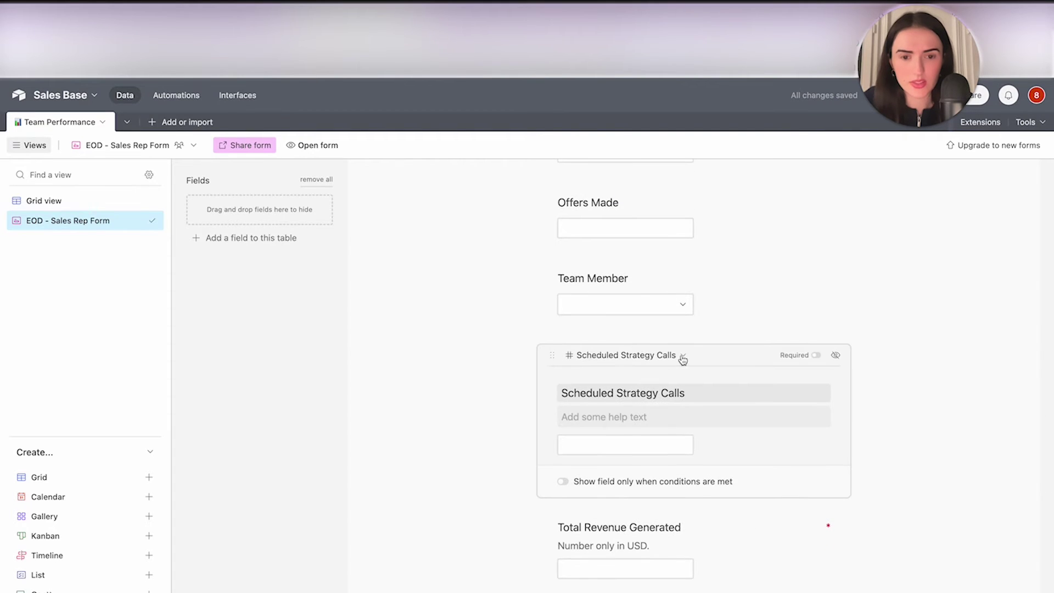
click(617, 417)
text(n)
key(BackSpace)
text(Number only)
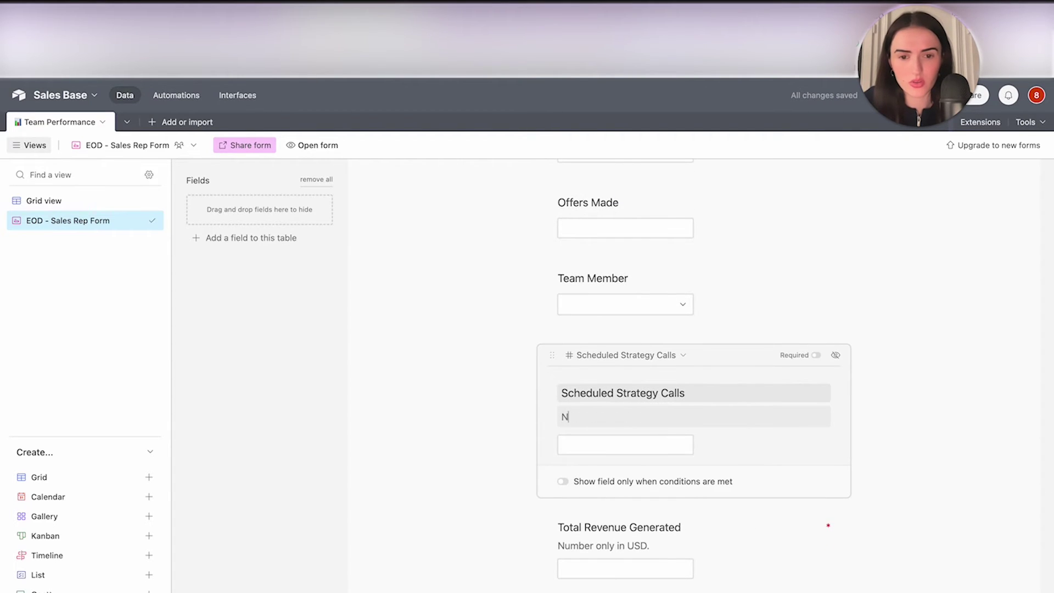
click(817, 356)
Make Team Member a required list question and move it above Strategy Calls Taken.
click(629, 277)
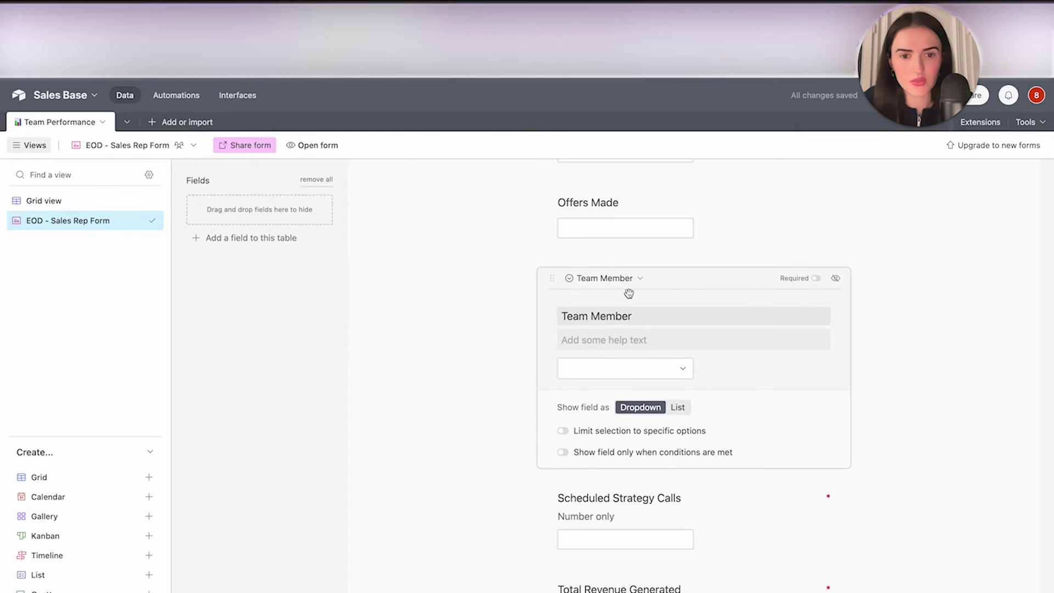
click(817, 279)
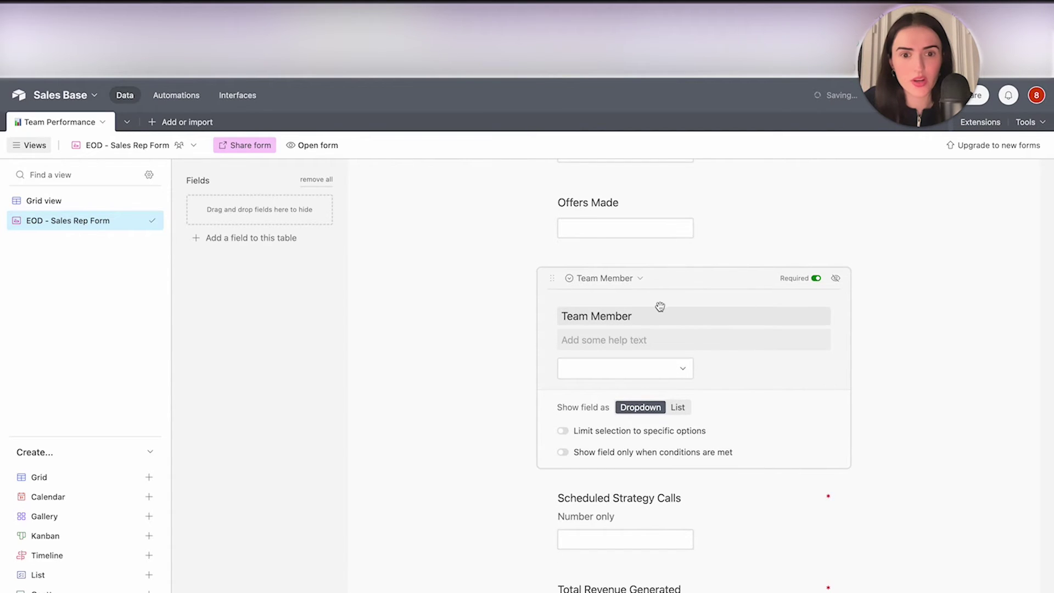
click(678, 408)
scroll(551, 291, up, 3)
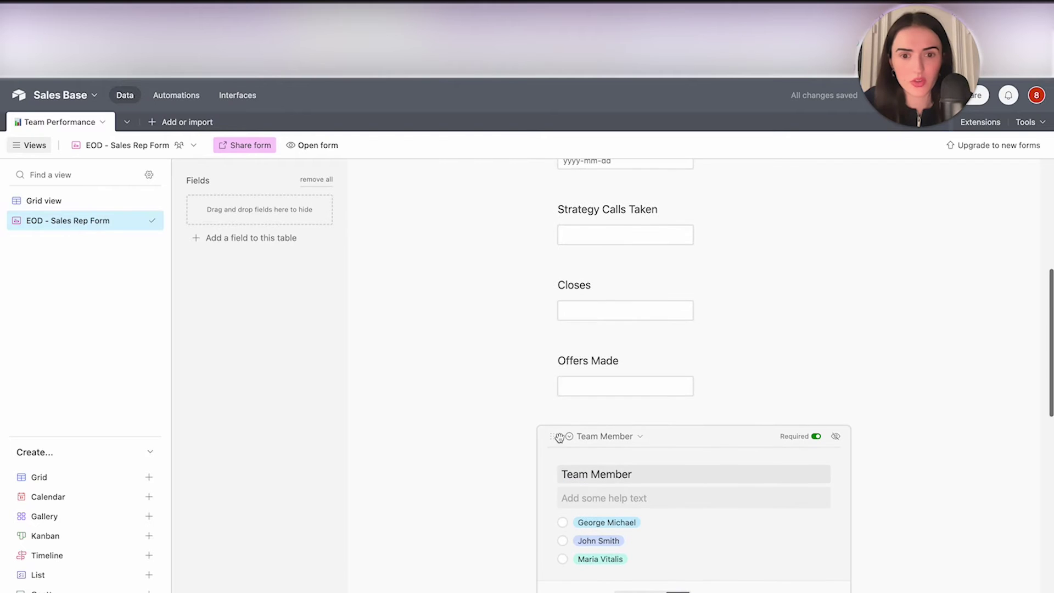
drag(552, 432, 577, 258)
Copy "Number only" into the help text of Offers Made, Closes and Strategy Calls Taken.
click(621, 288)
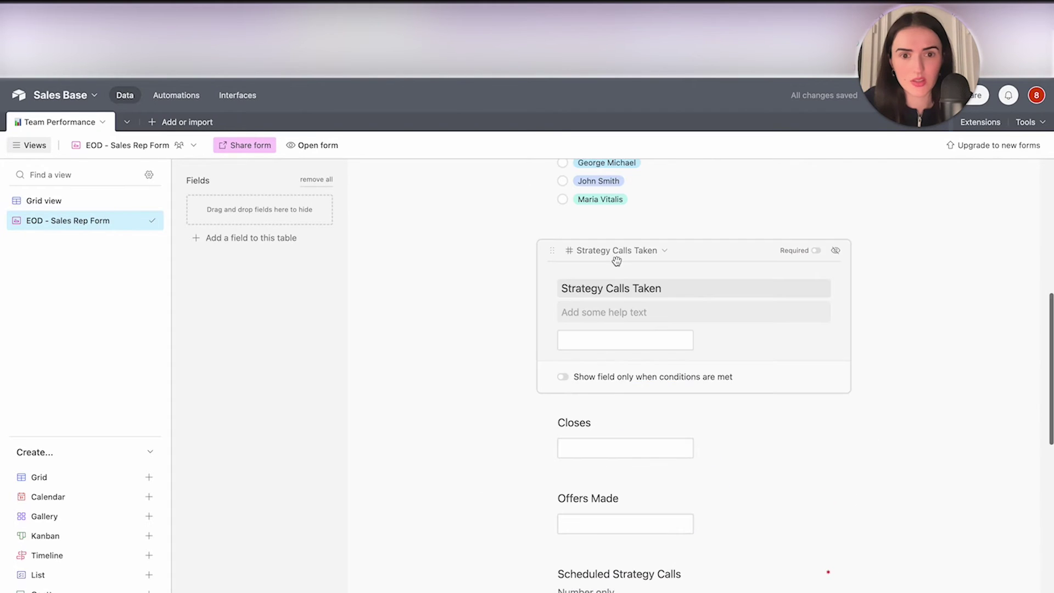
scroll(617, 329, down, 3)
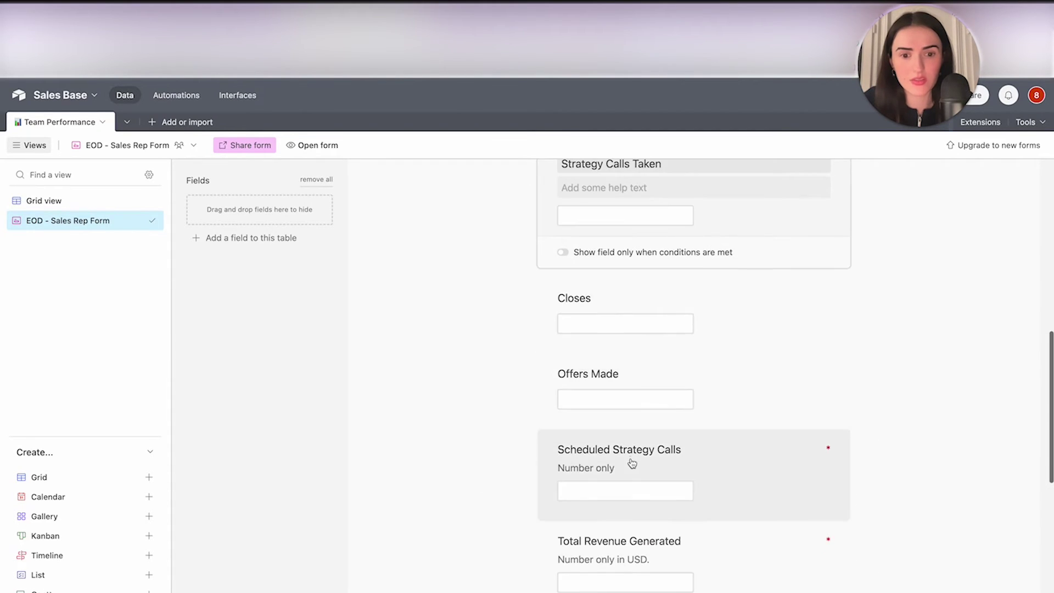
click(631, 463)
drag(585, 411, 619, 414)
key(ctrl+c)
click(612, 276)
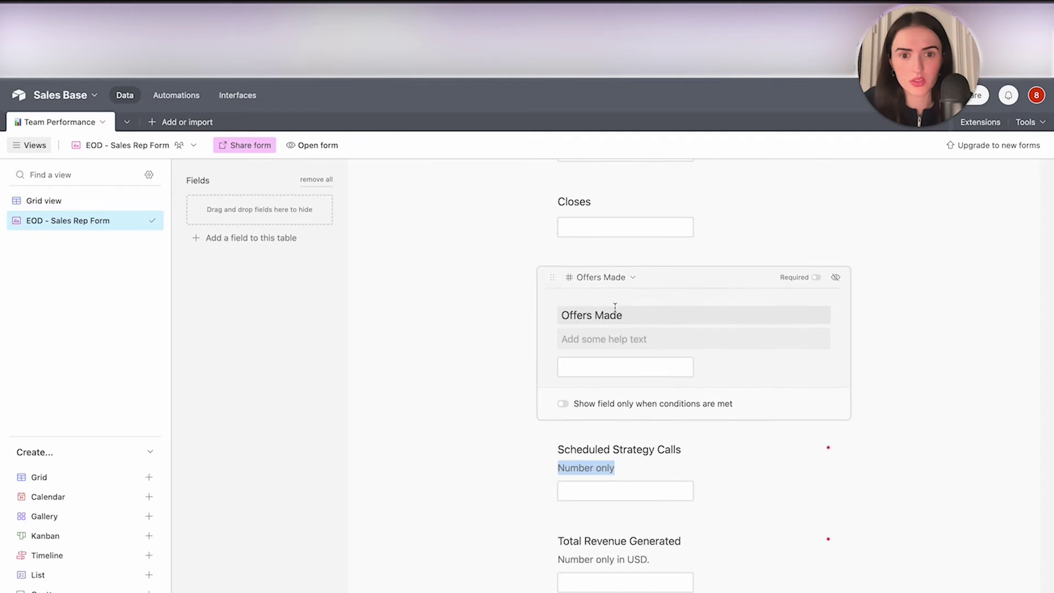
click(604, 337)
key(ctrl+v)
click(604, 267)
key(ctrl+v)
scroll(604, 269, up, 3)
click(783, 354)
key(ctrl+v)
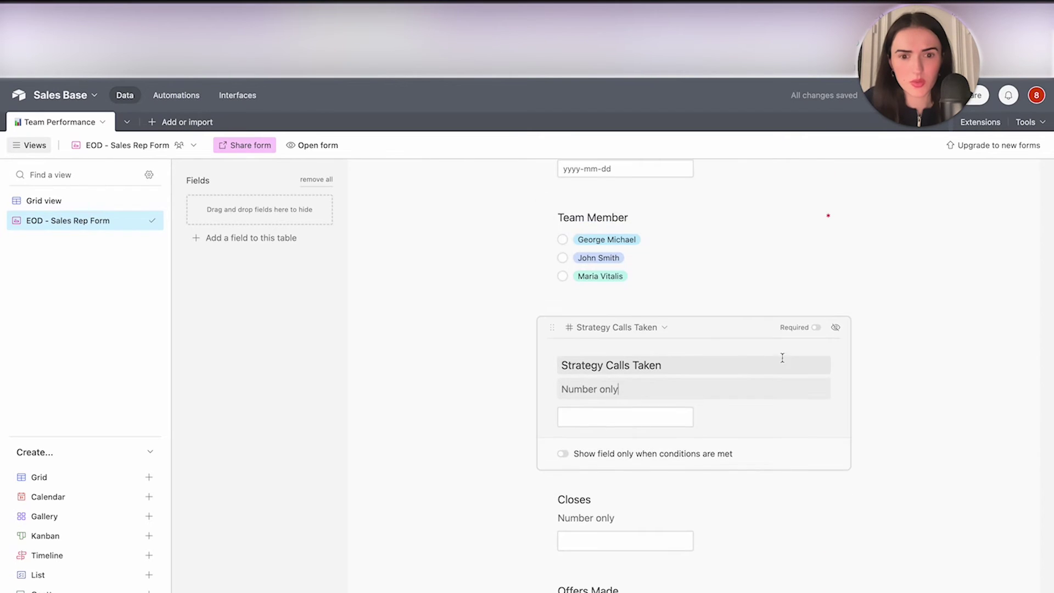
Make Strategy Calls Taken, Closes and Offers Made required questions.
click(816, 328)
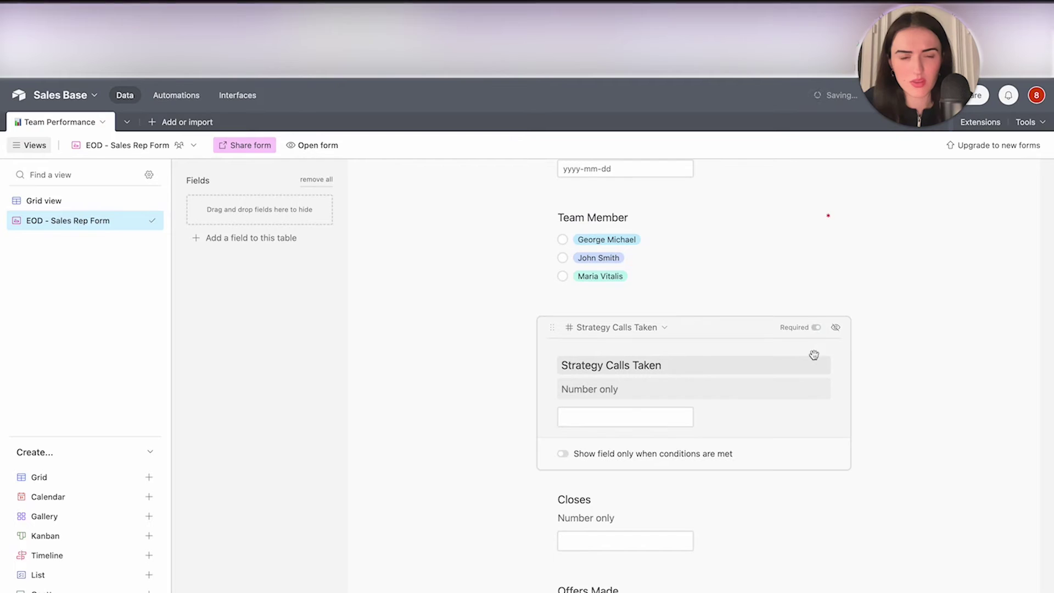
click(810, 489)
click(817, 417)
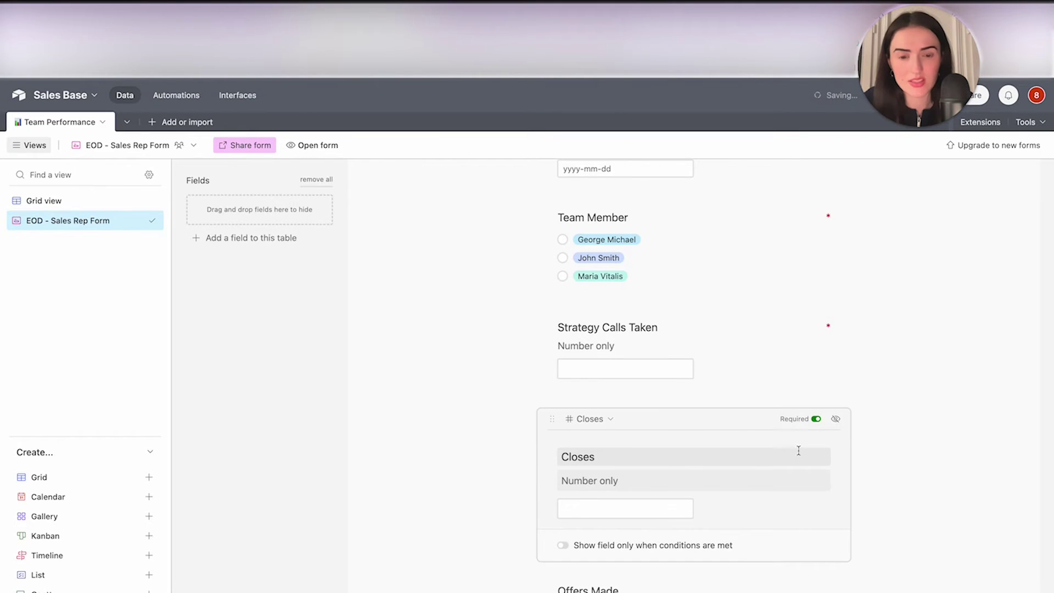
scroll(791, 459, down, 2)
scroll(781, 466, down, 2)
click(791, 464)
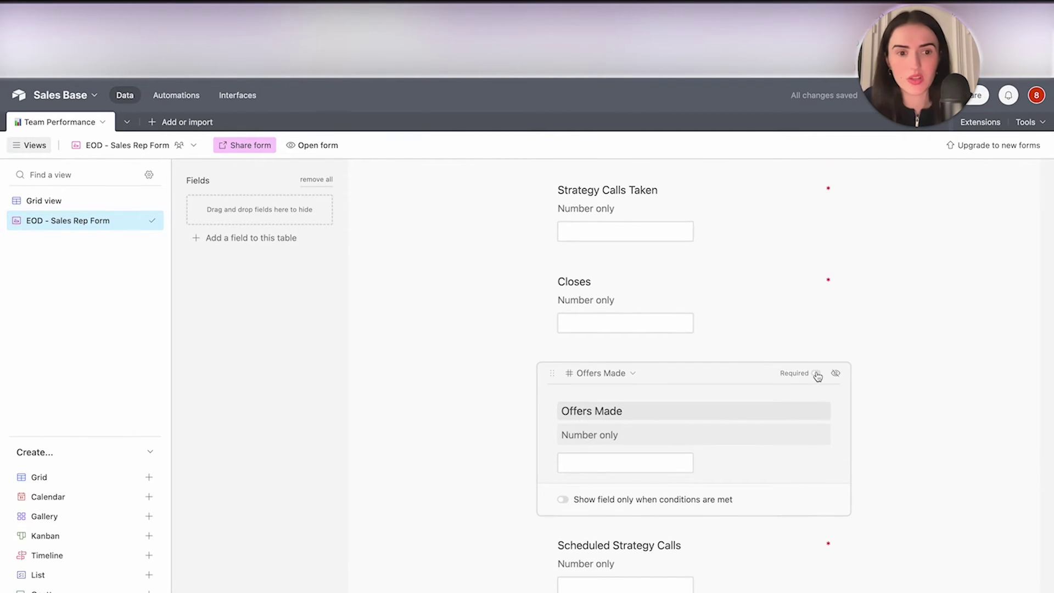
click(817, 374)
scroll(887, 404, down, 2)
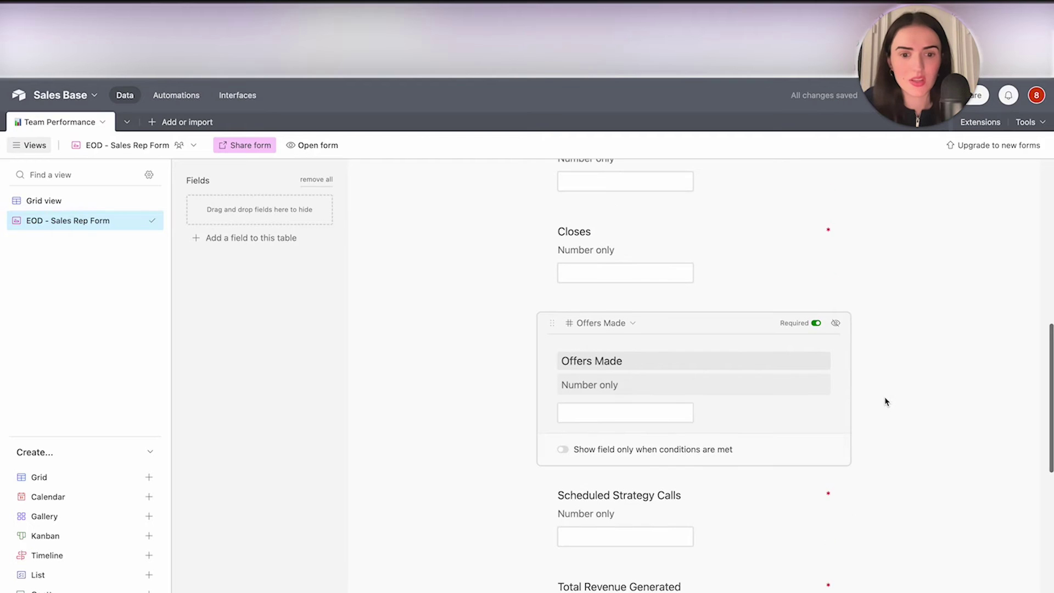
Move Scheduled Strategy Calls just below Team Member and reposition Offers Made.
click(609, 496)
drag(560, 213, 617, 405)
scroll(604, 451, down, 3)
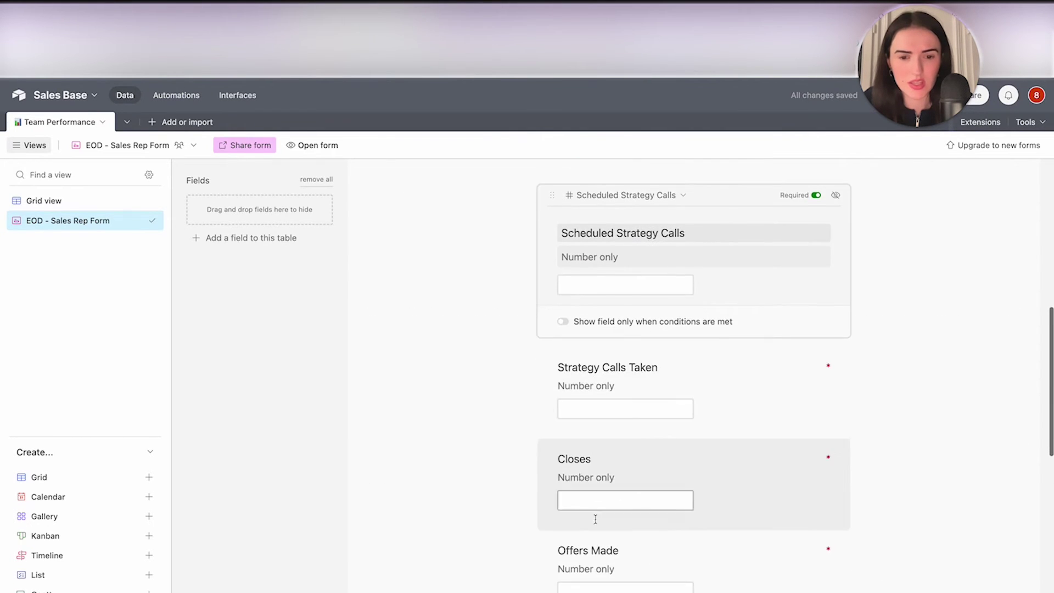
drag(549, 565, 560, 388)
scroll(573, 448, down, 4)
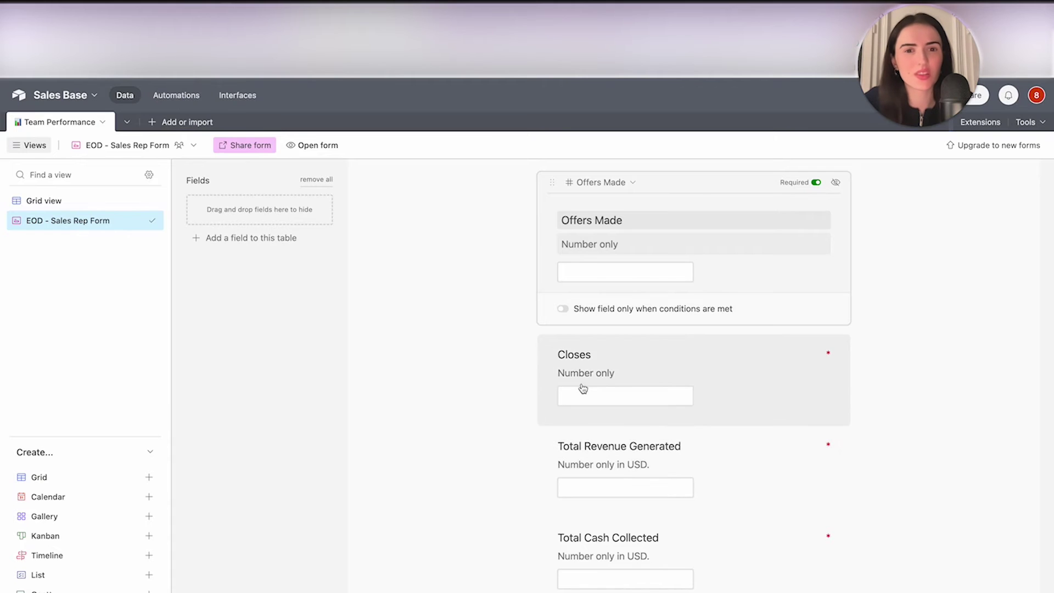
scroll(588, 340, up, 10)
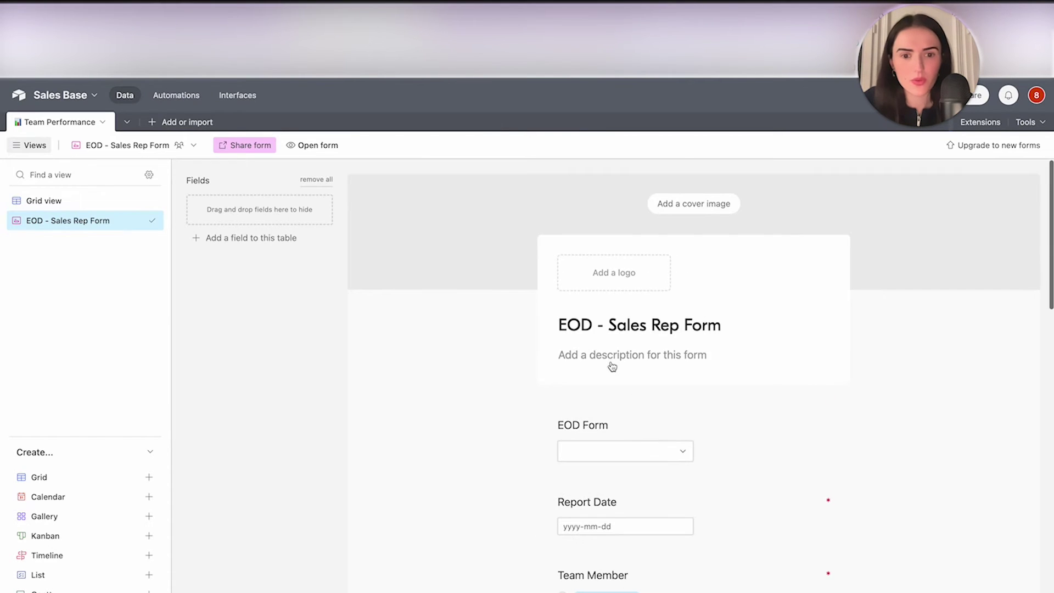
Relabel the EOD Form question to 'Select the form below'.
click(634, 421)
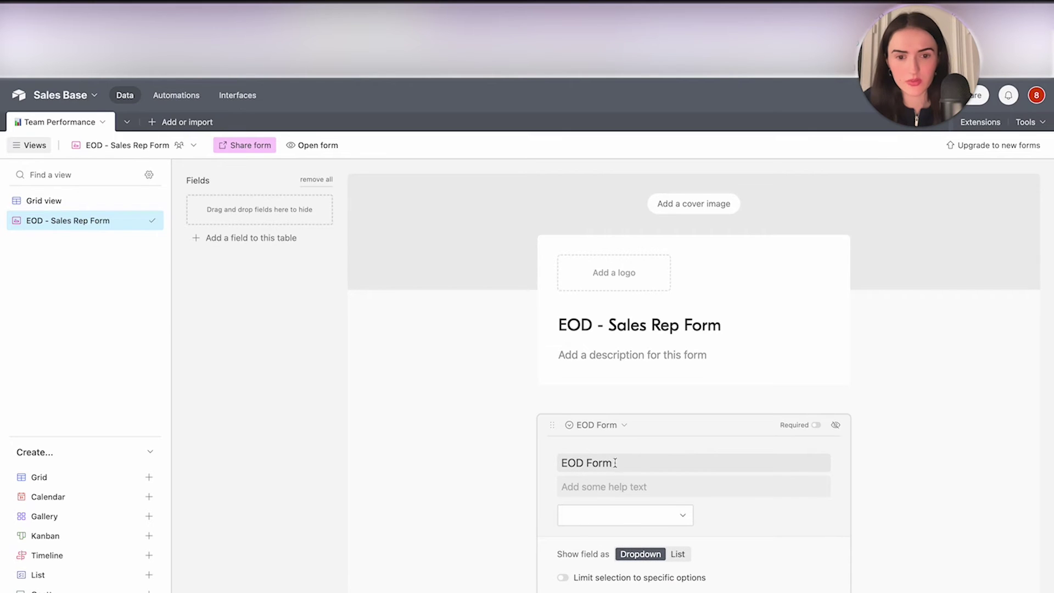
triple_click(591, 465)
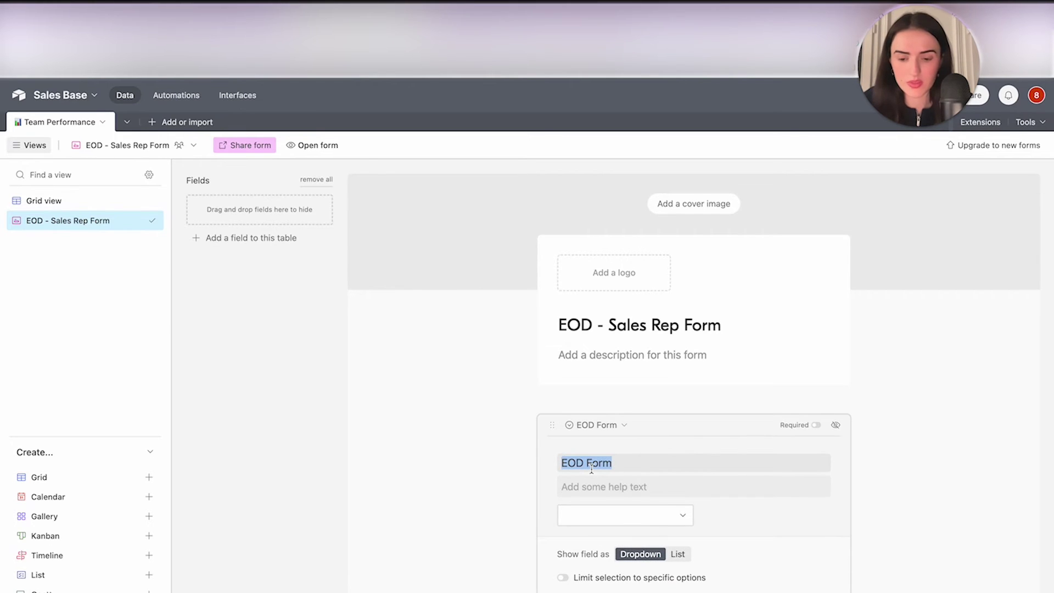
text(Selec)
key(BackSpace)
key(BackSpace)
key(BackSpace)
text(elect the form)
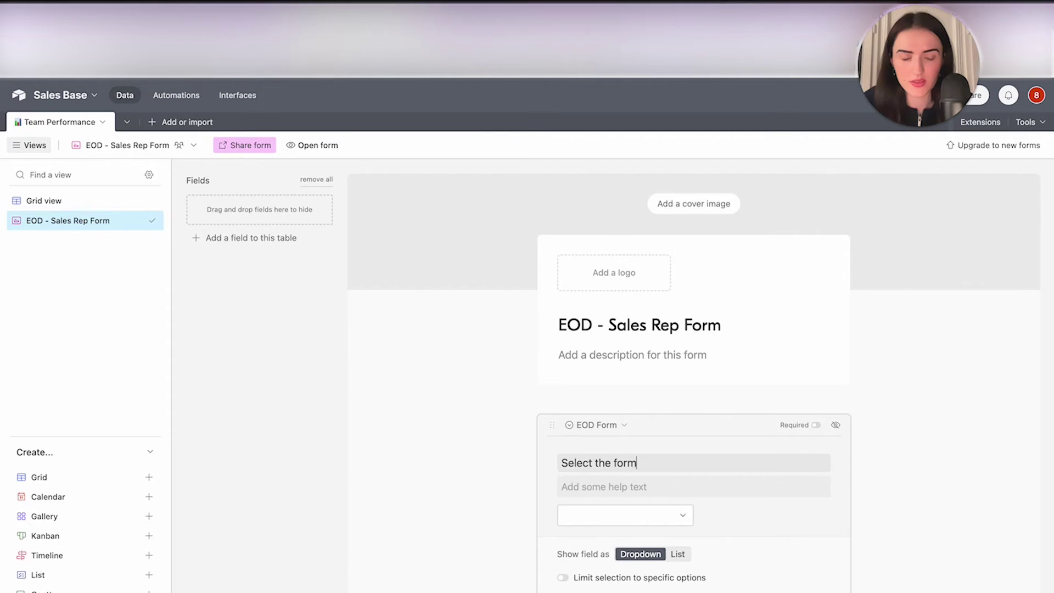
text( below)
scroll(671, 512, down, 2)
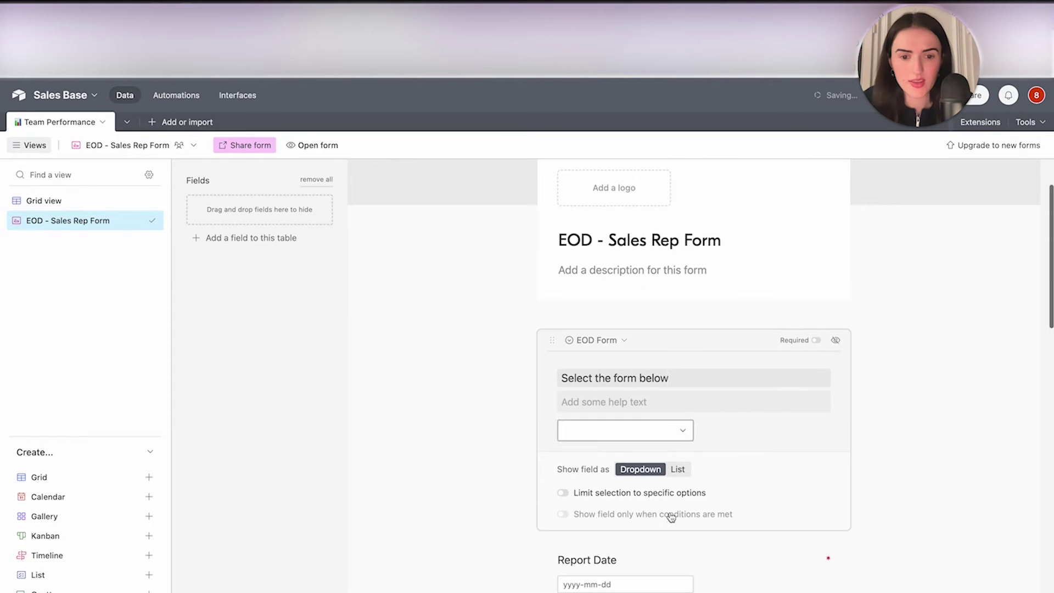
Show the question as a required list offering only EOD - Sales Rep.
click(677, 470)
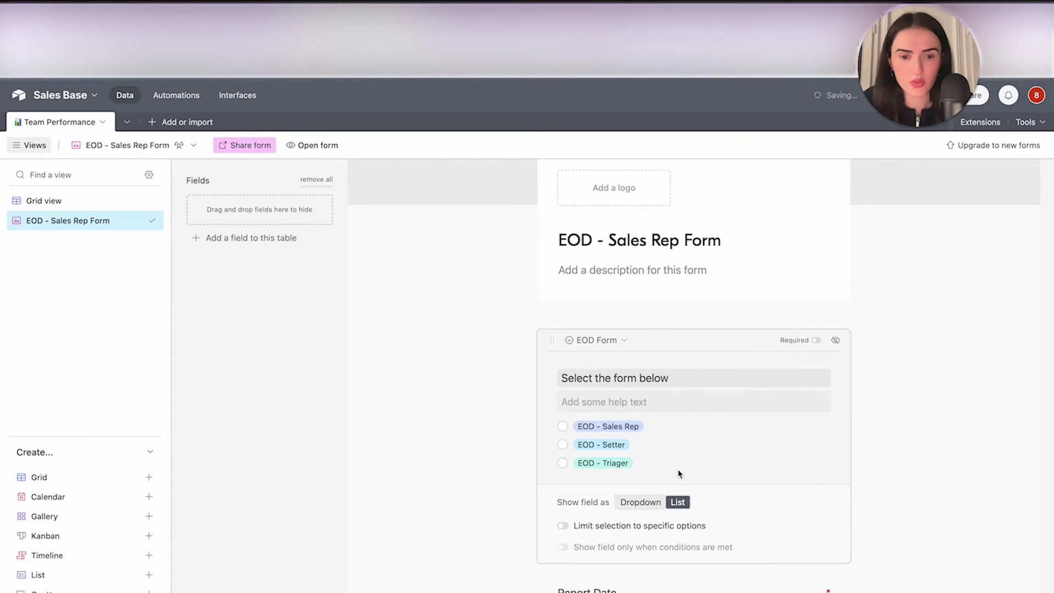
click(591, 530)
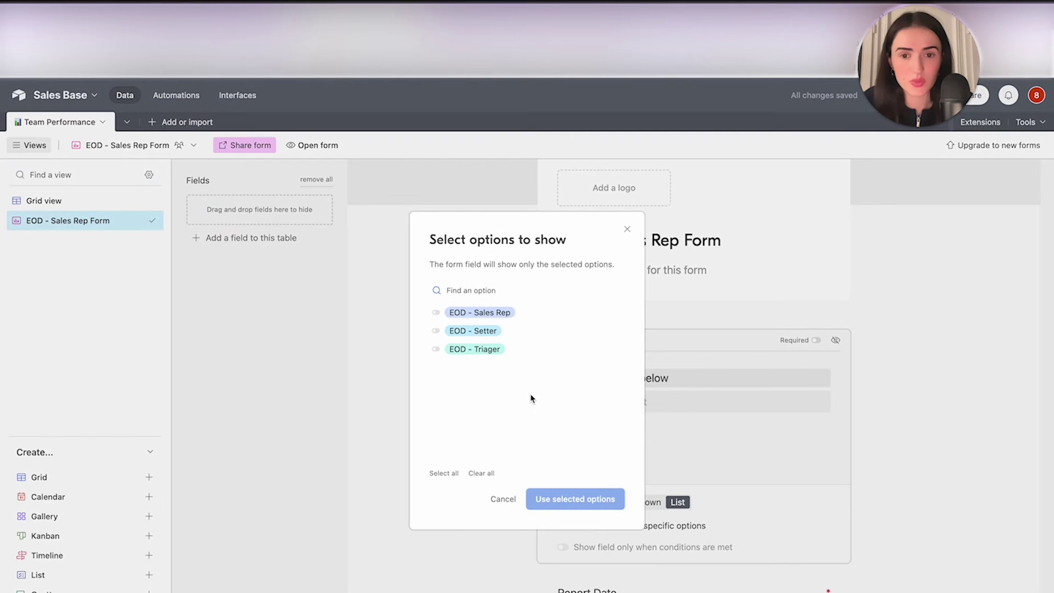
click(546, 314)
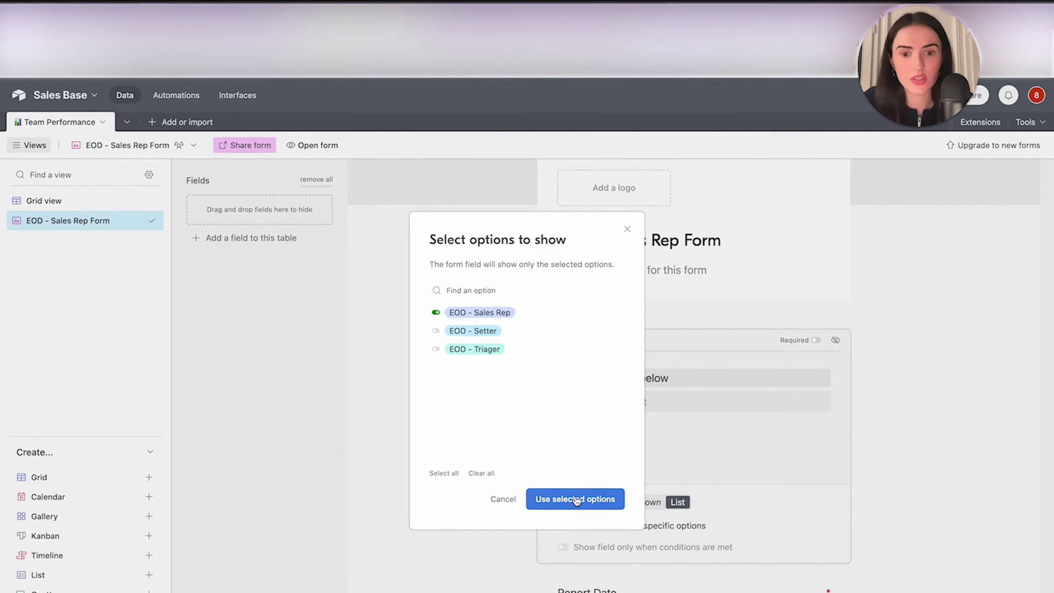
click(574, 499)
click(816, 342)
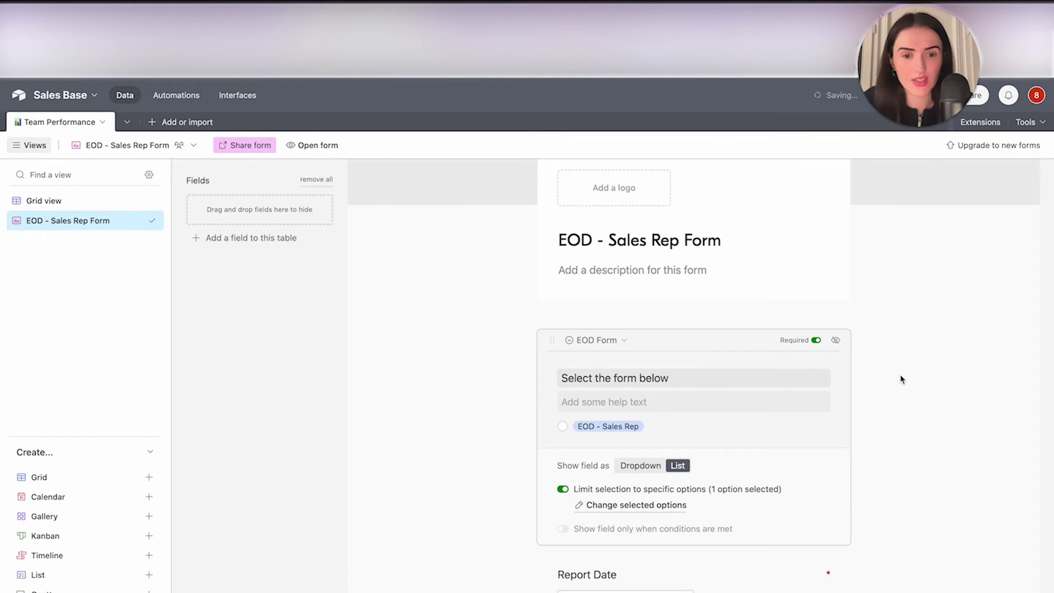
click(902, 379)
scroll(702, 401, down, 12)
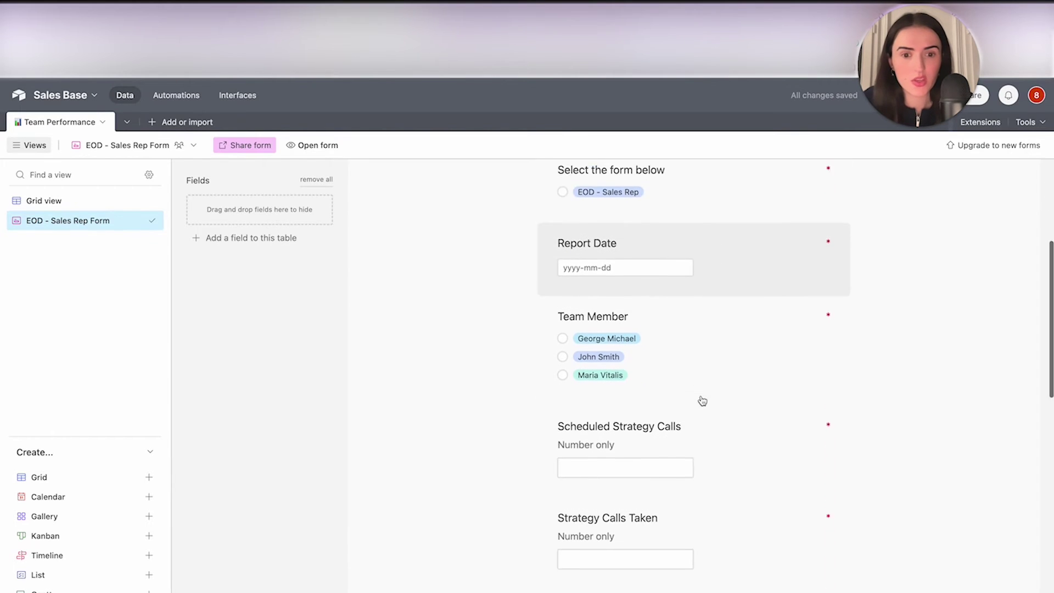
Copy the share link of the EOD - Sales Rep Form to open it live.
scroll(702, 401, down, 3)
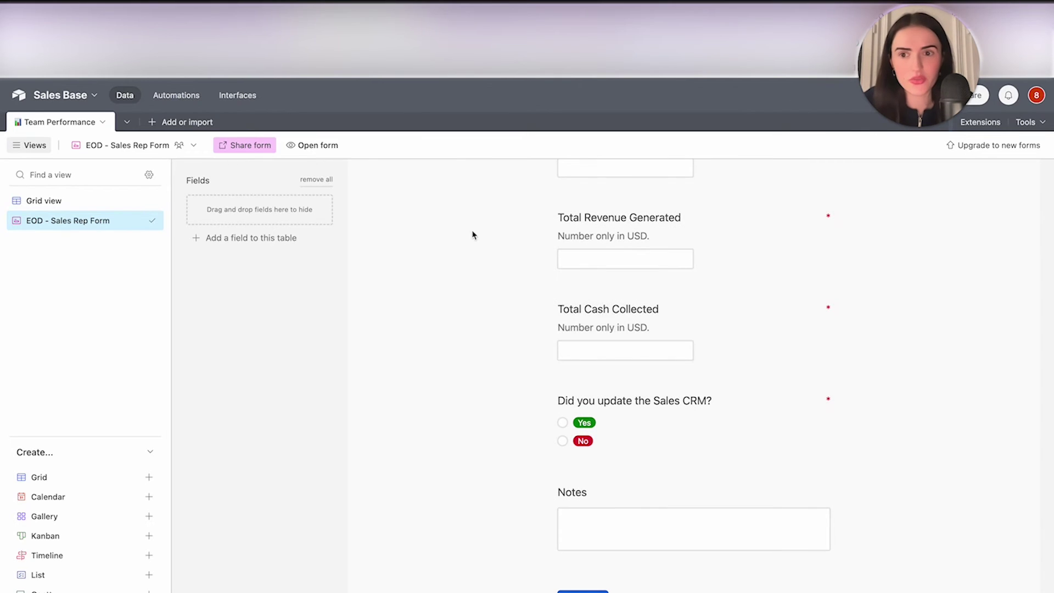
click(245, 145)
click(435, 203)
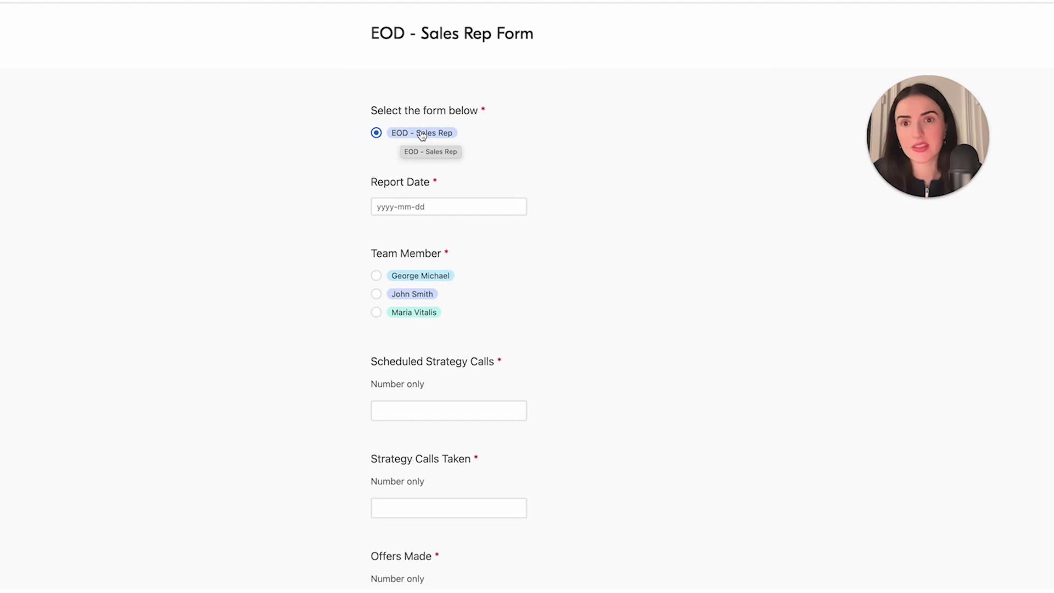
Enter report date 2024-04-03, the first team member, and call, offer and close counts 1, 2, 3, 45.
click(418, 207)
click(450, 268)
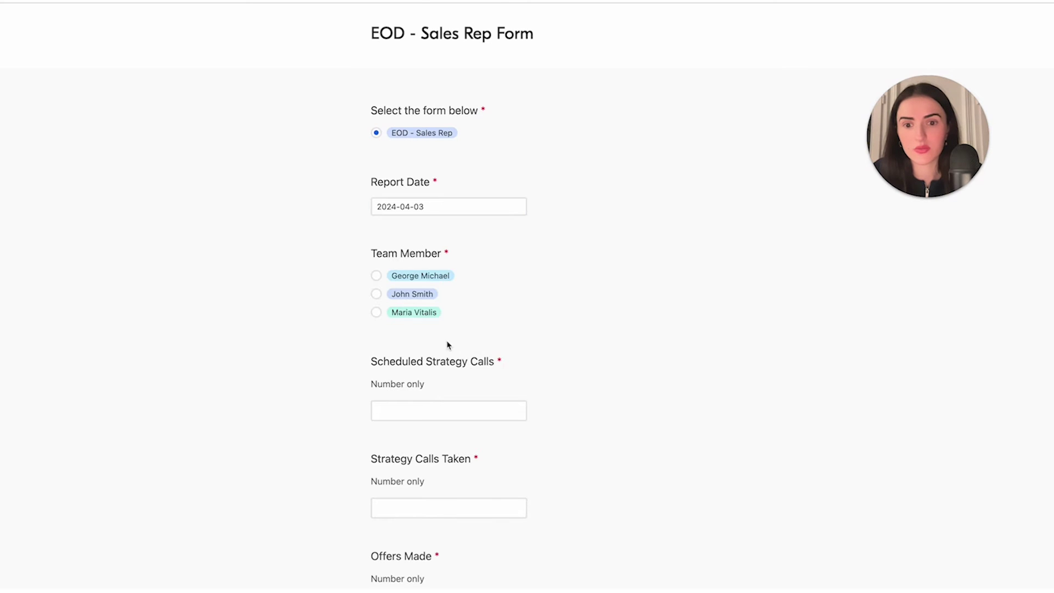
scroll(447, 345, down, 4)
scroll(402, 148, up, 1)
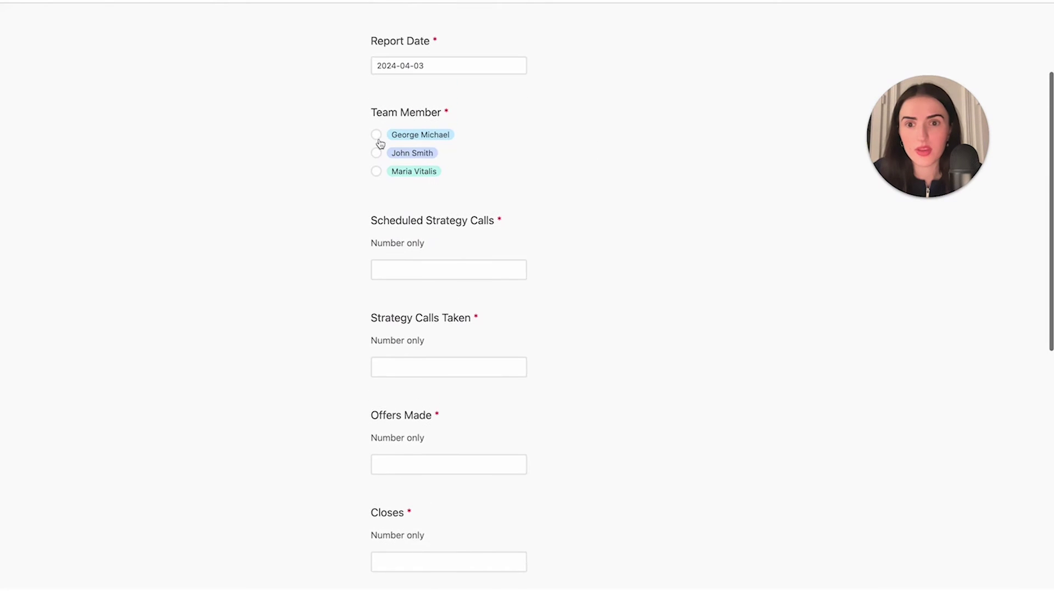
click(377, 138)
click(403, 273)
text(1)
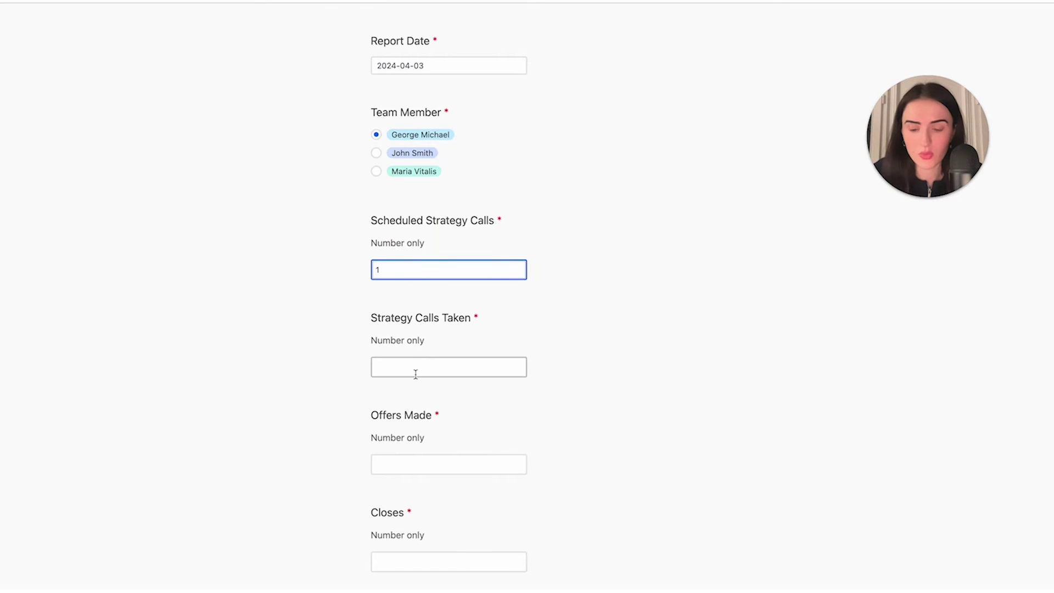
click(417, 367)
text(2)
scroll(416, 367, down, 2)
click(416, 330)
text(3)
scroll(414, 335, down, 1)
click(414, 379)
text(4)
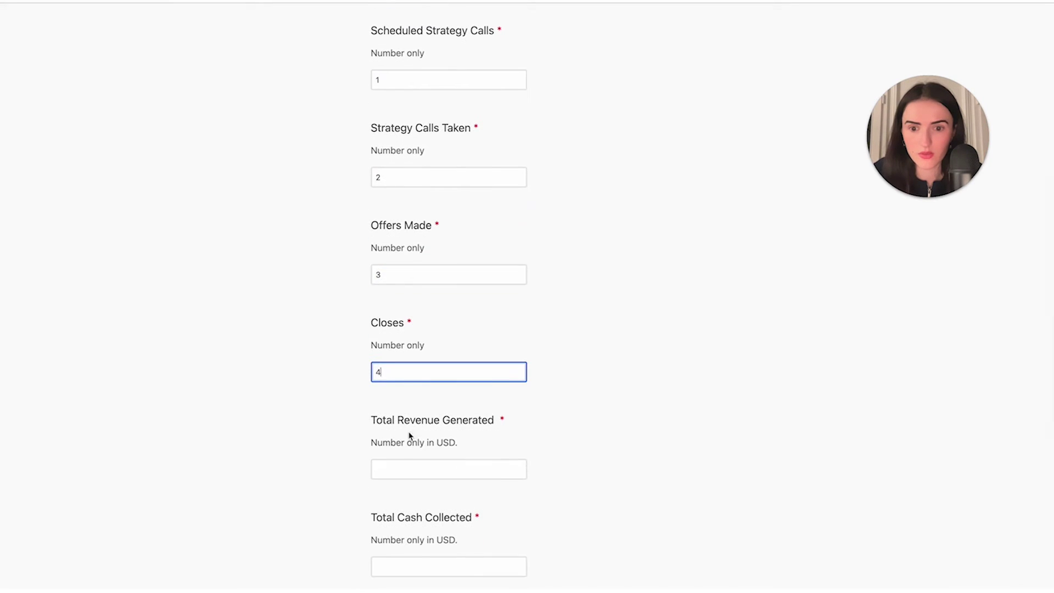
text(5)
Enter revenue $5, cash 6, CRM updated Yes and notes 'n/a', then submit the report.
click(404, 461)
text($5)
scroll(405, 462, down, 5)
click(384, 318)
text(6)
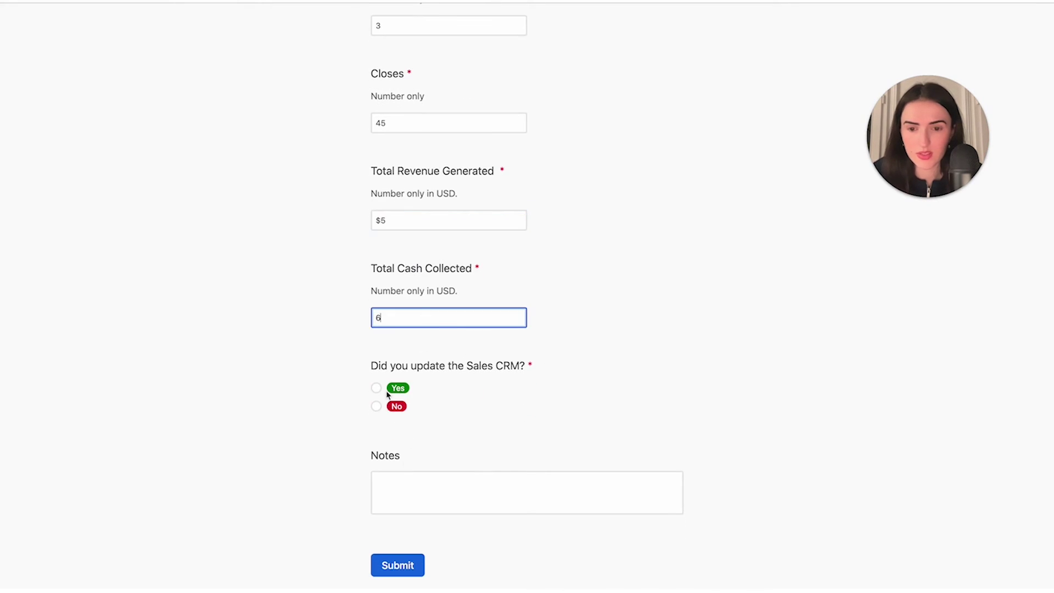
click(377, 388)
click(387, 479)
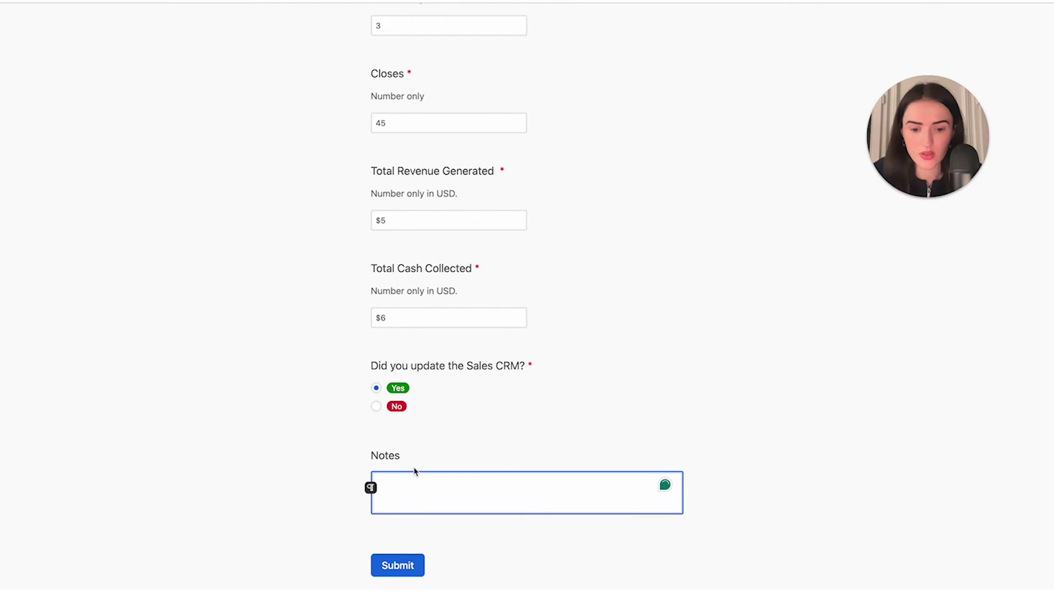
text(n/a)
scroll(415, 473, down, 1)
click(409, 513)
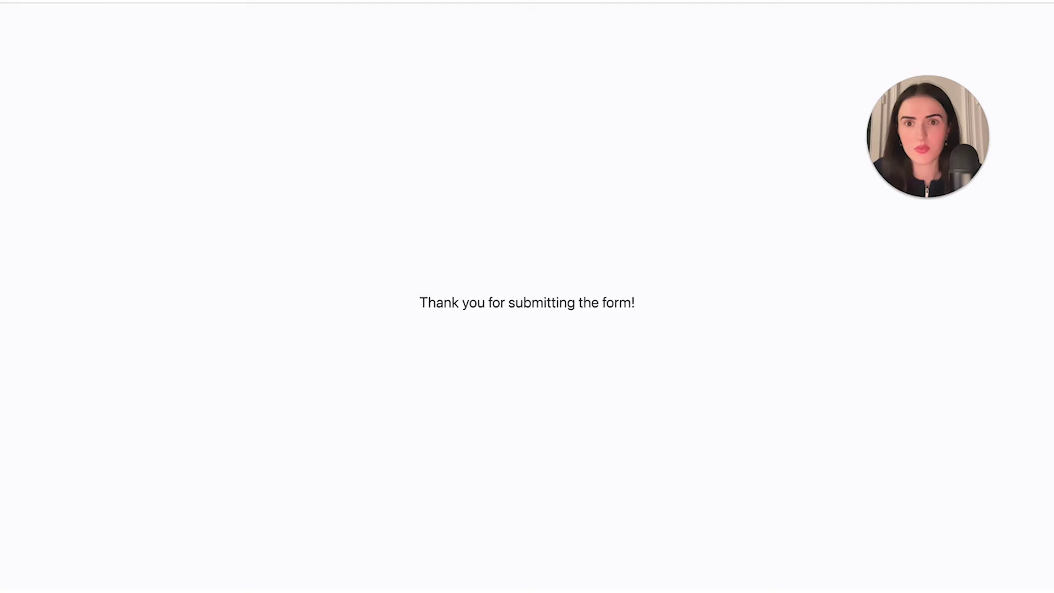
key(ctrl+w)
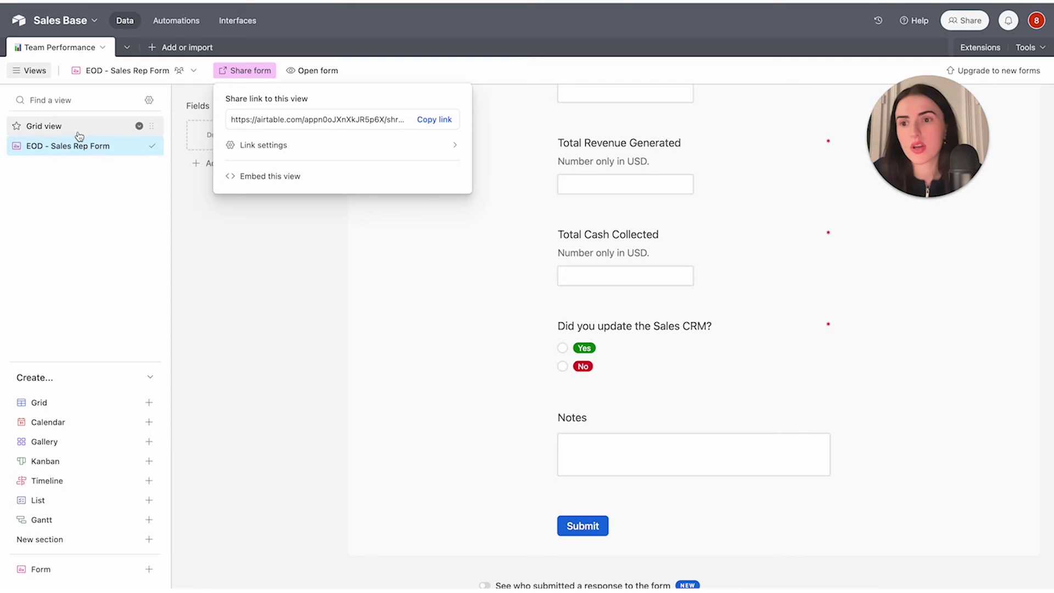
Save the Name | Date formula and check how the EOD - Setter and EOD - Sales Reps views filter by team.
click(76, 128)
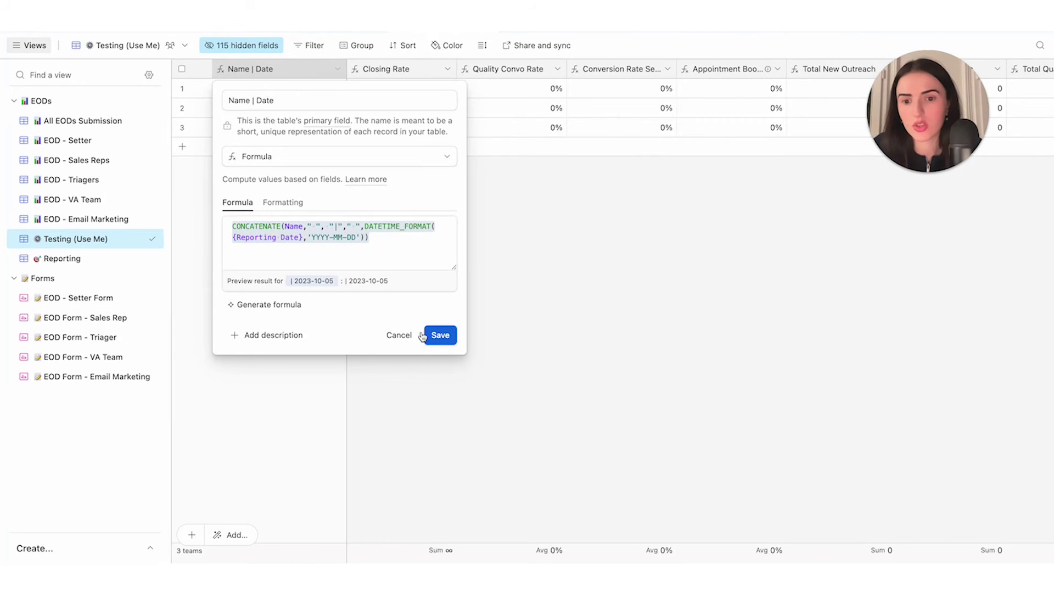
click(427, 336)
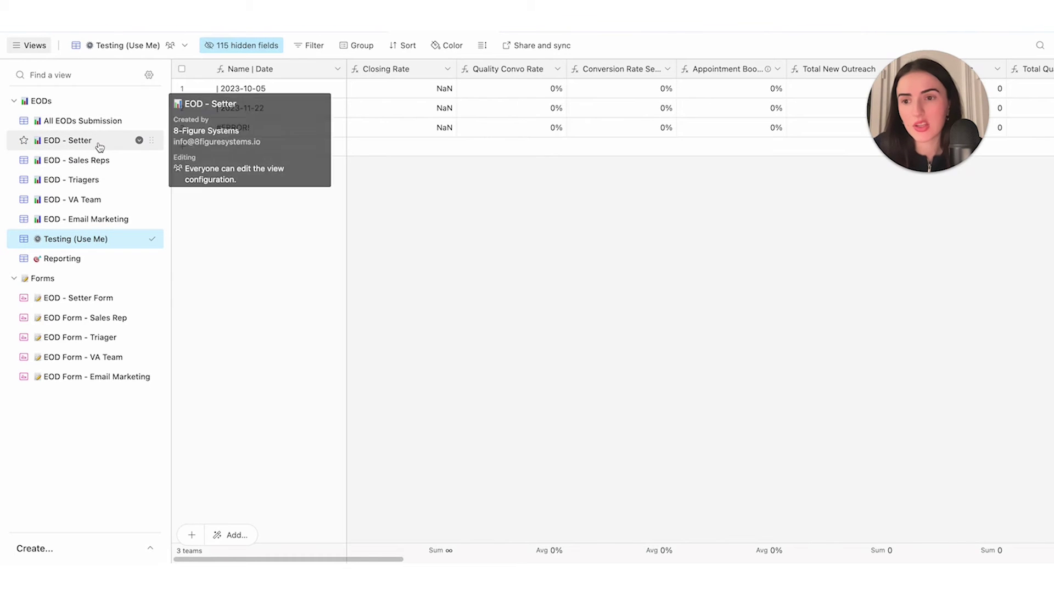
click(100, 144)
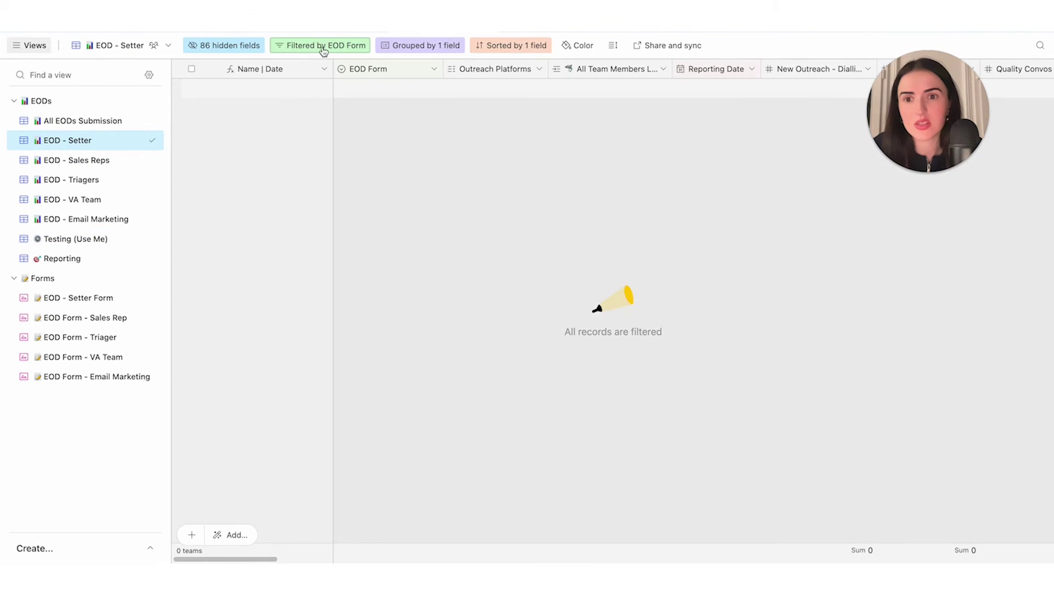
click(313, 49)
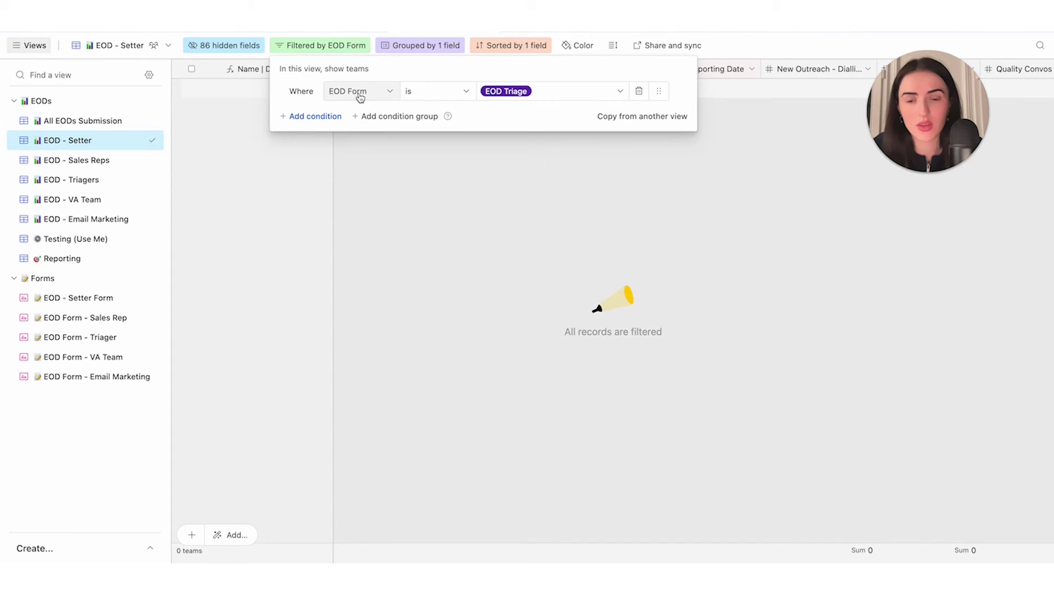
click(530, 92)
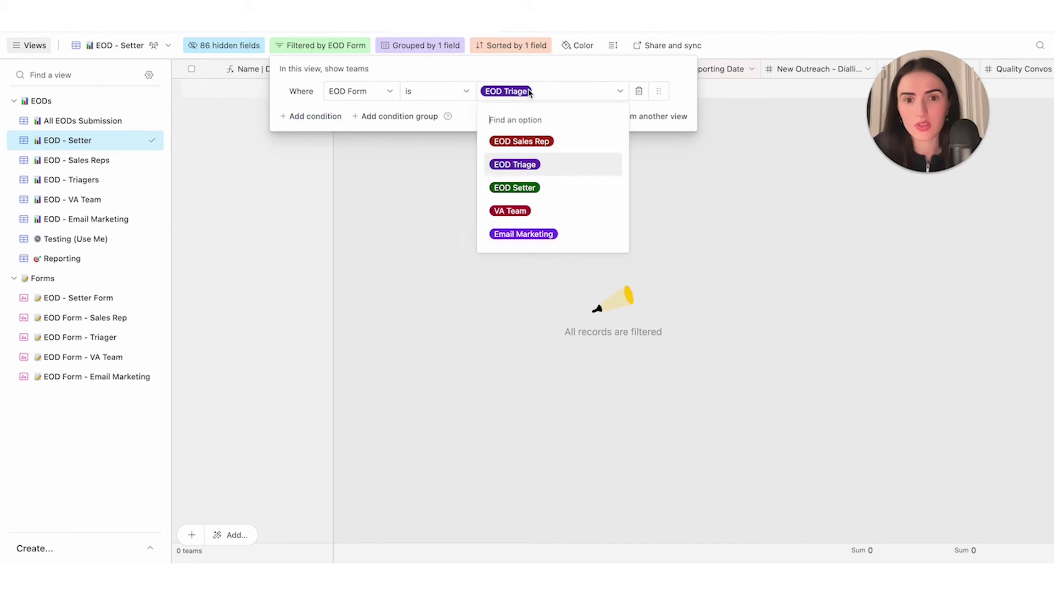
click(515, 187)
click(515, 184)
click(110, 164)
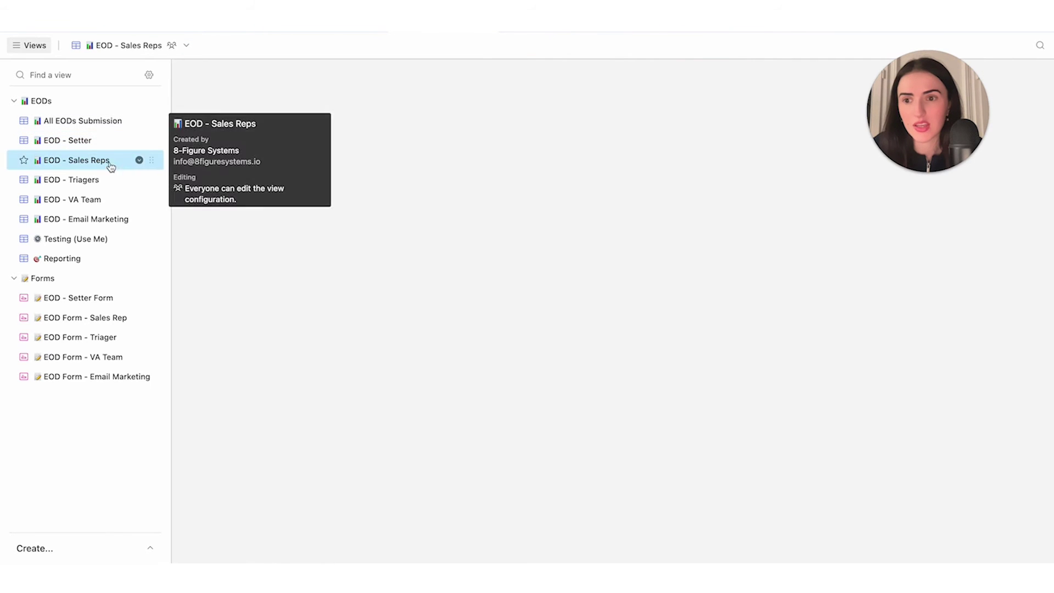
click(342, 46)
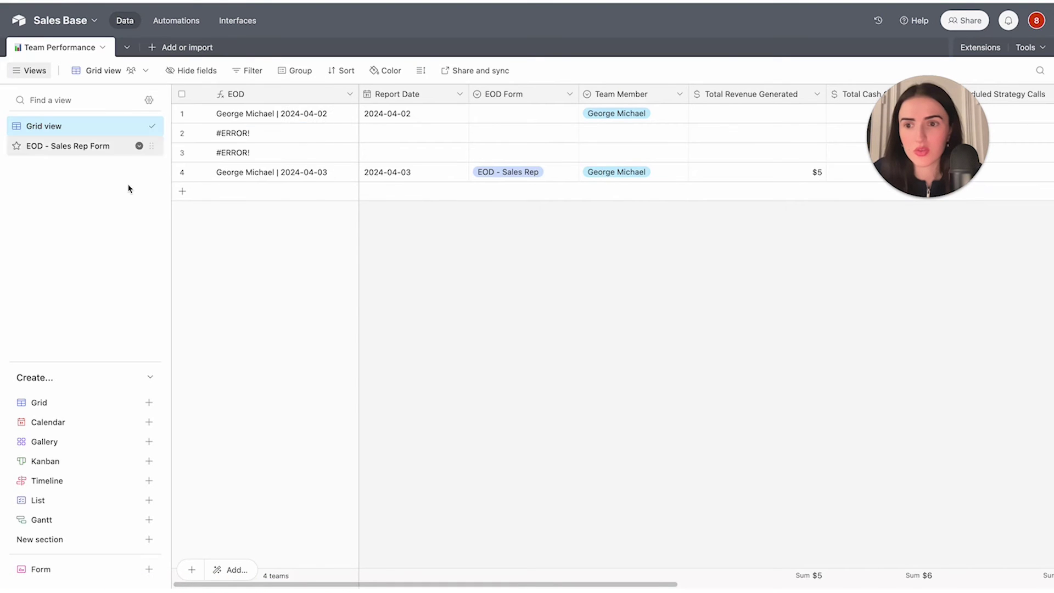
Create a grid view named 'EOD Sales Rep Submissions'.
click(149, 404)
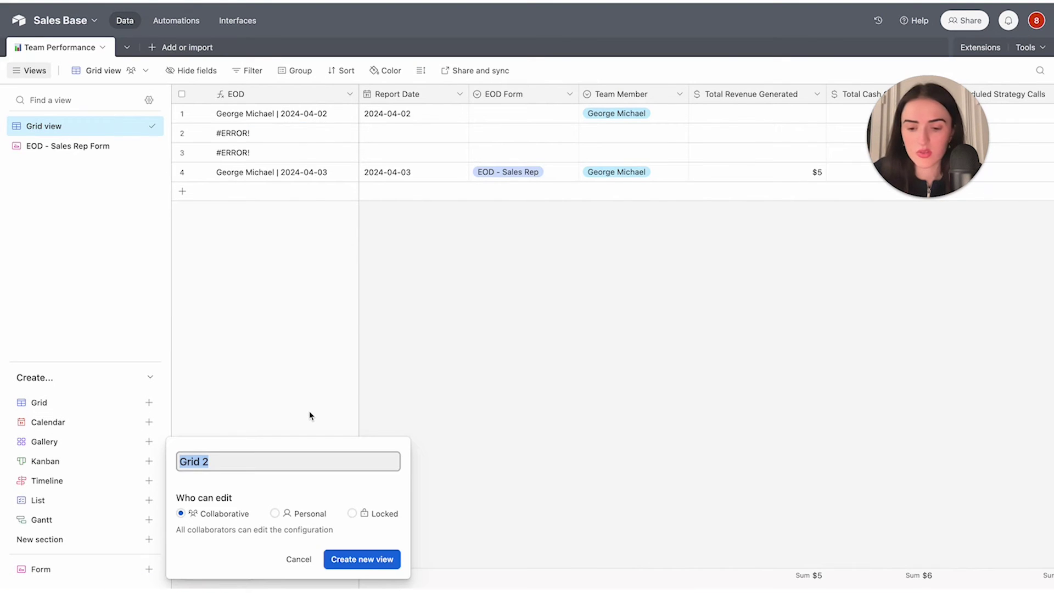
text(EOD Sales R)
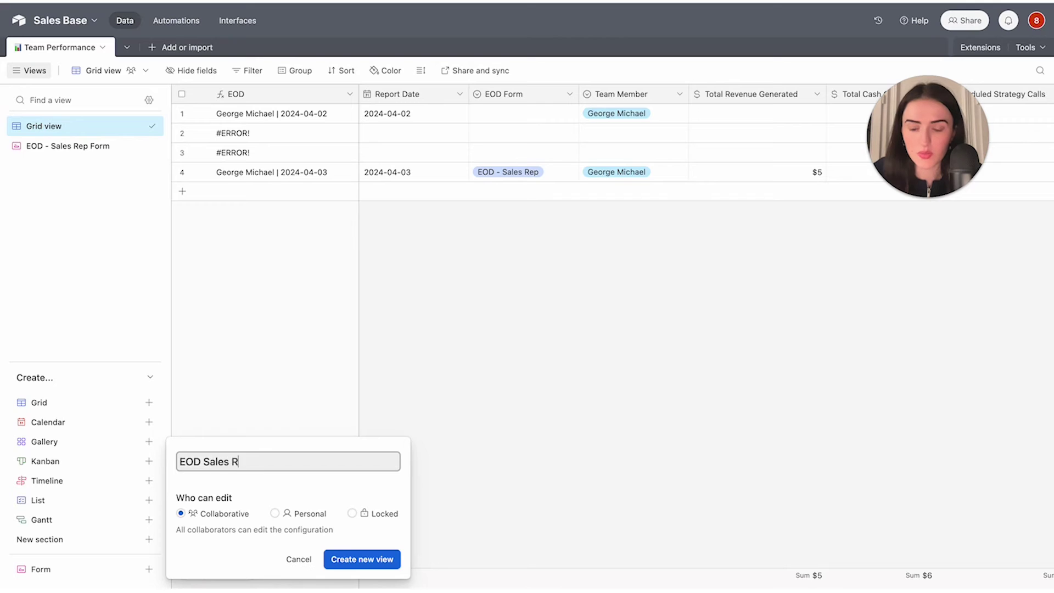
text(ep Submissions)
key(Return)
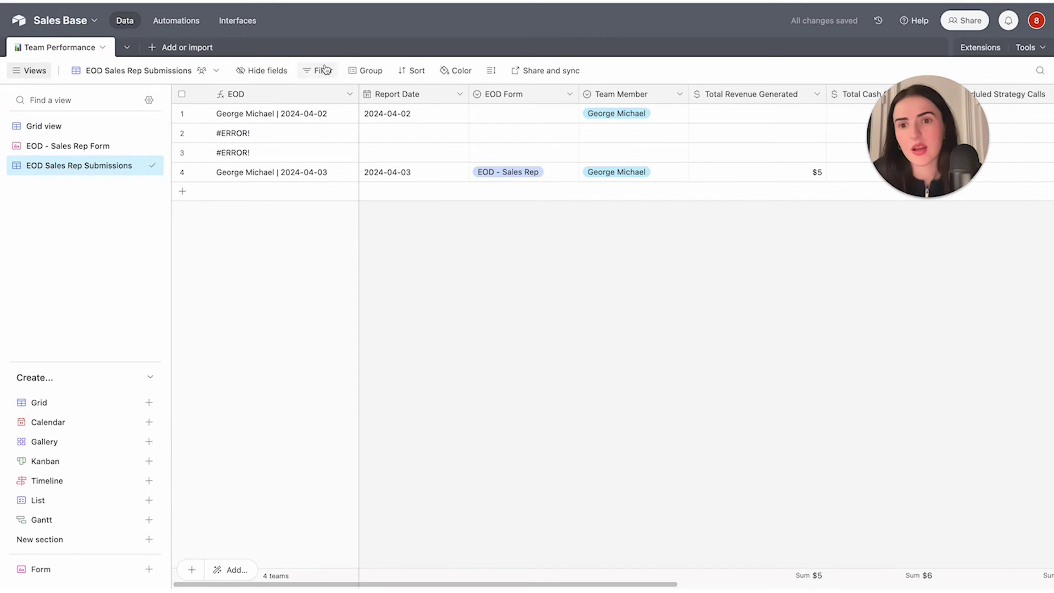
Filter the view to records whose EOD Form is EOD - Sales Rep.
click(324, 70)
click(344, 117)
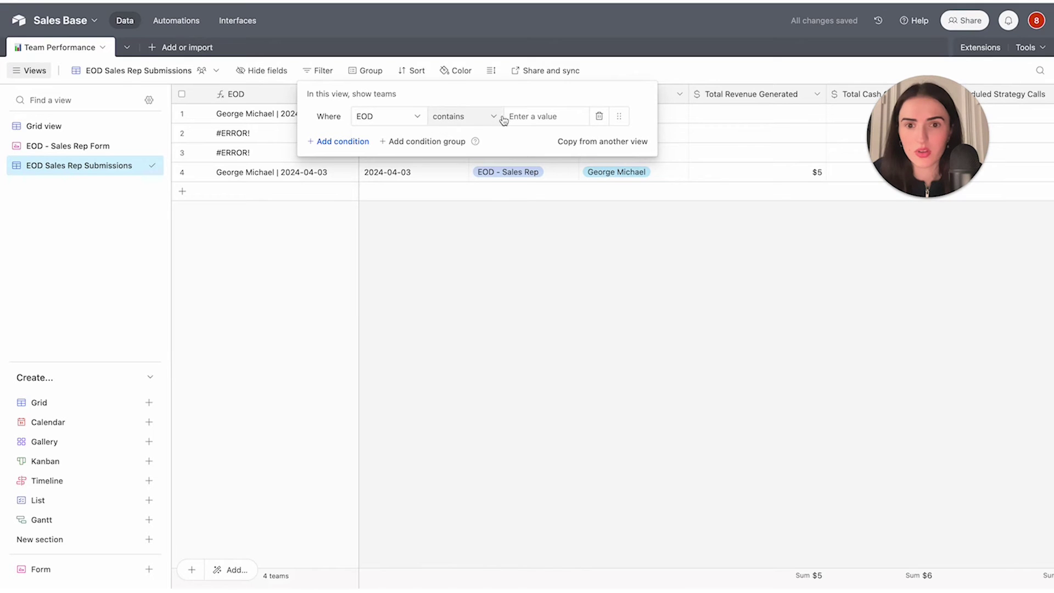
click(387, 117)
click(385, 205)
click(536, 116)
click(547, 167)
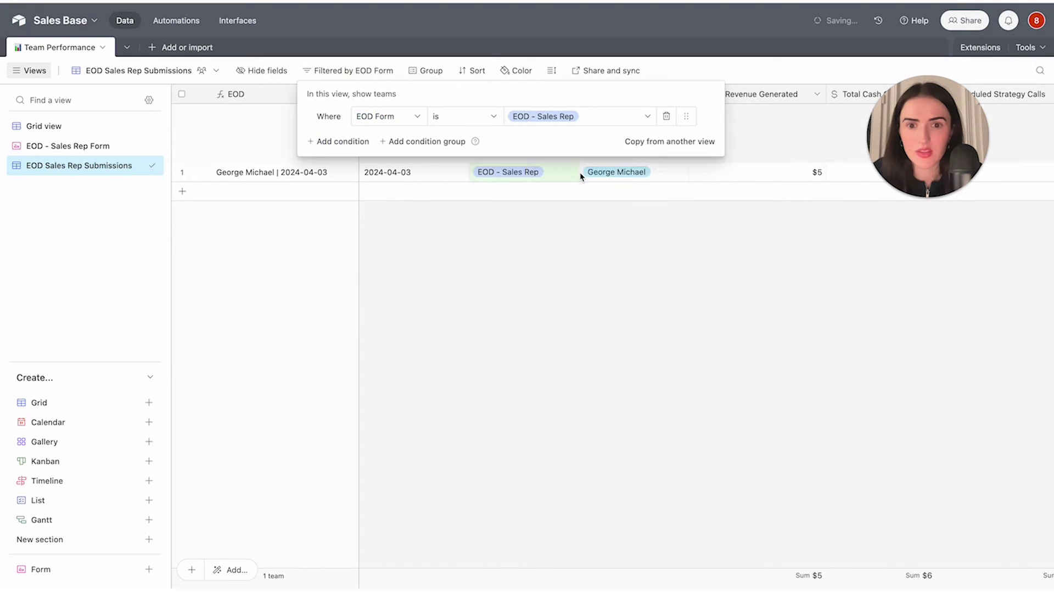
click(541, 270)
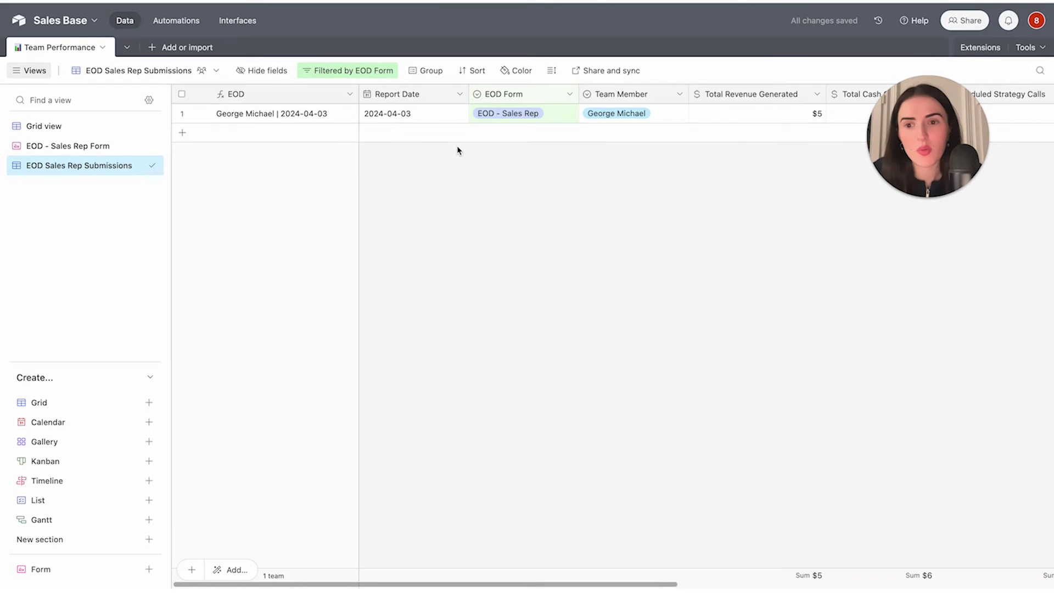
scroll(458, 150, right, 10)
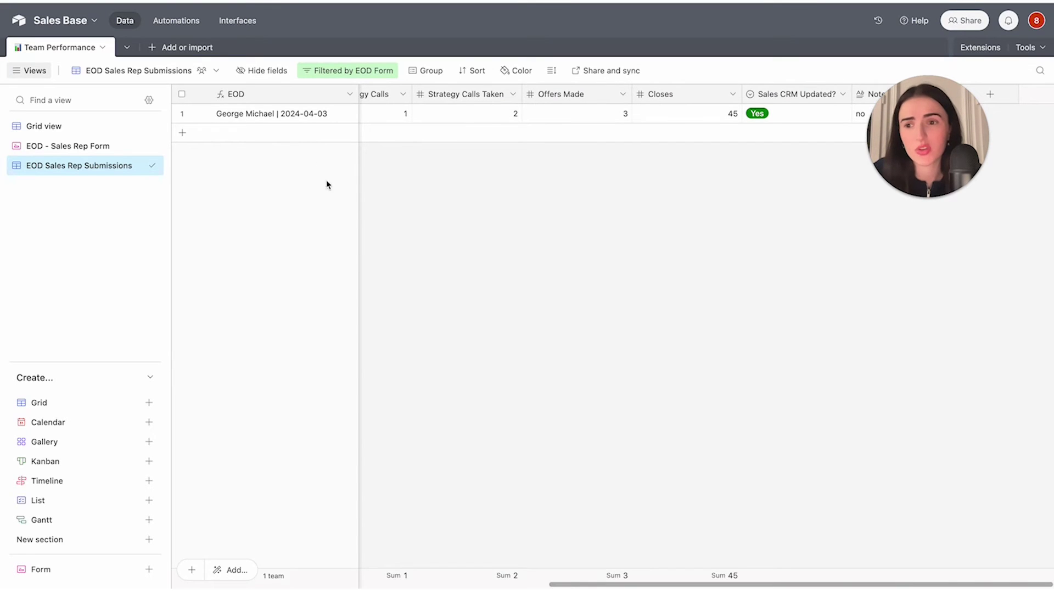
scroll(346, 218, left, 10)
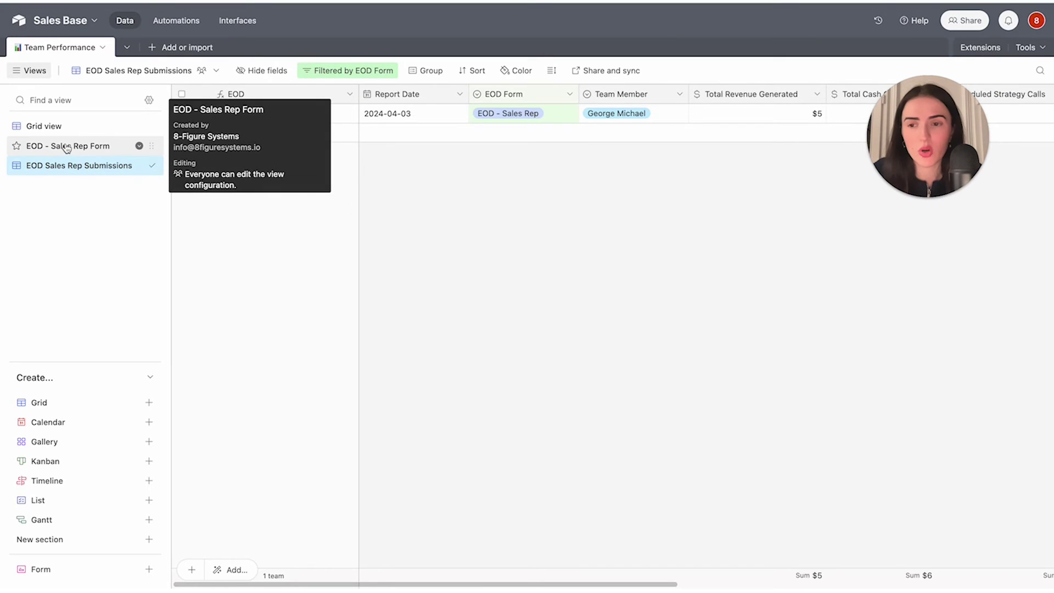
mouse_move(88, 149)
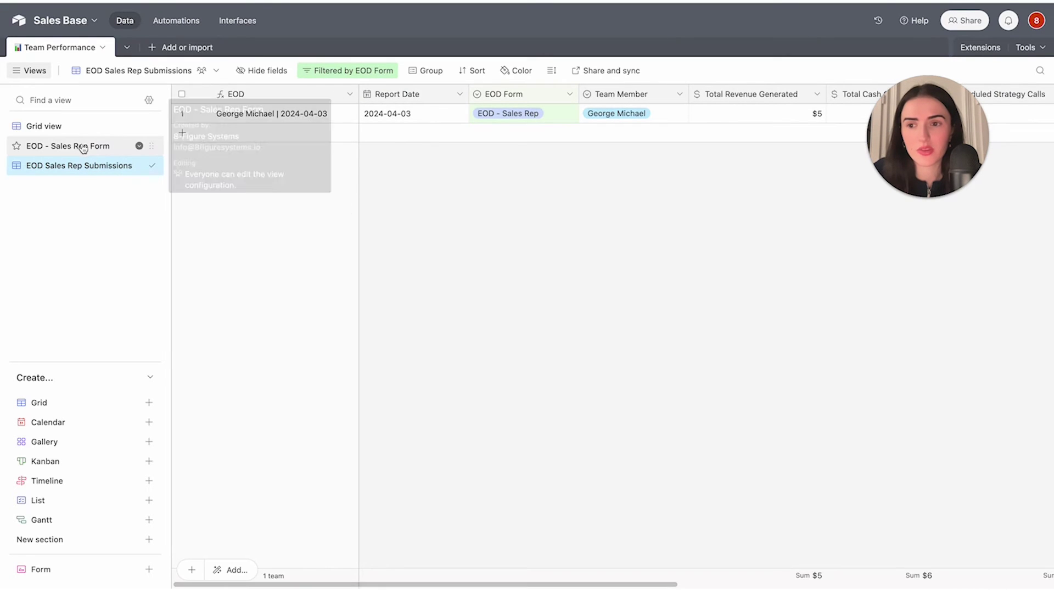
Copy field visibility and field order from the EOD - Sales Rep Form view.
click(365, 73)
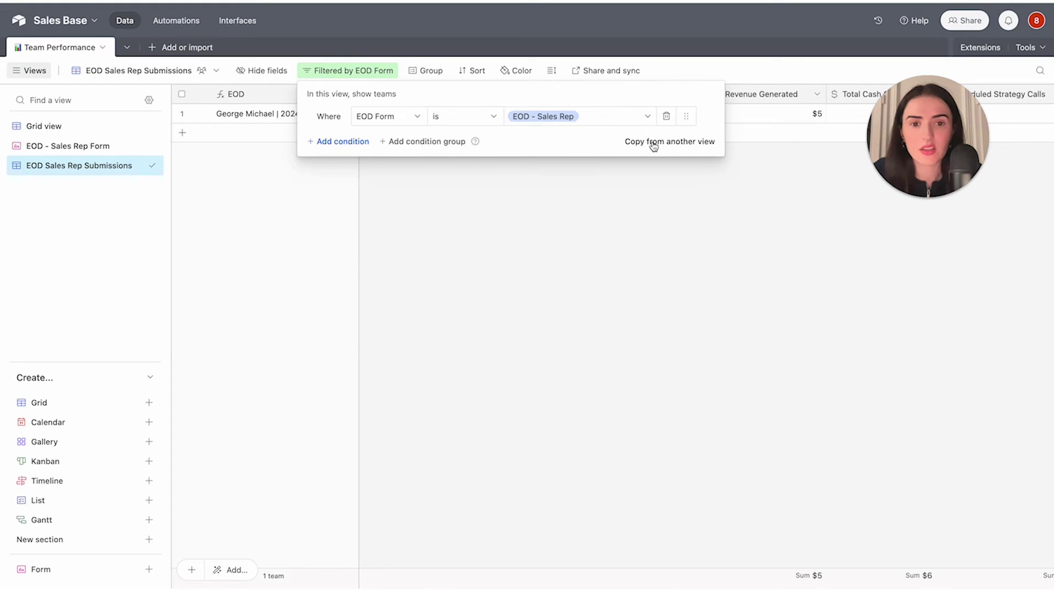
click(653, 144)
click(558, 175)
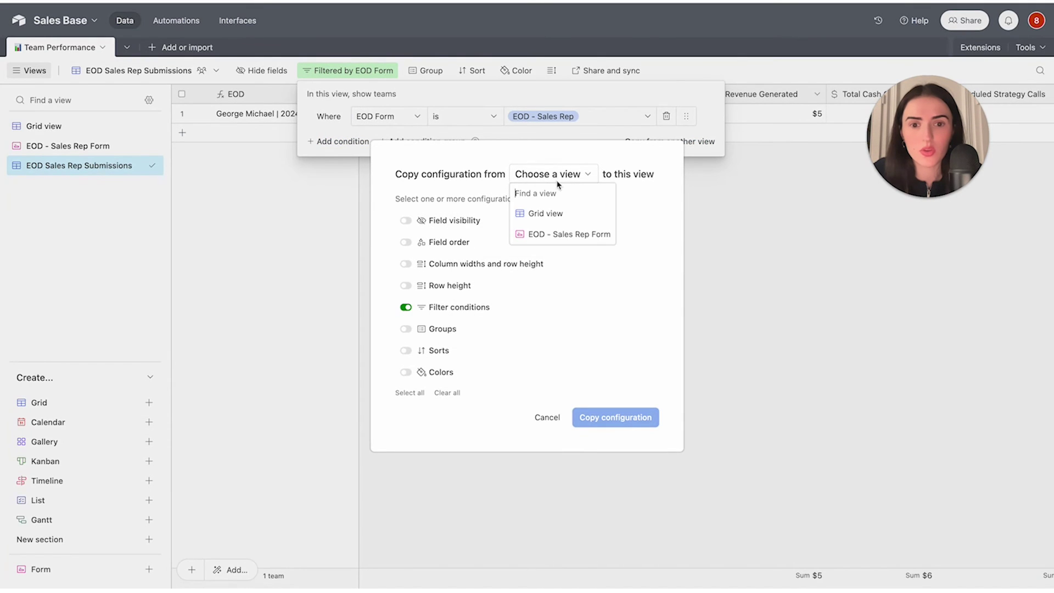
click(566, 236)
click(473, 241)
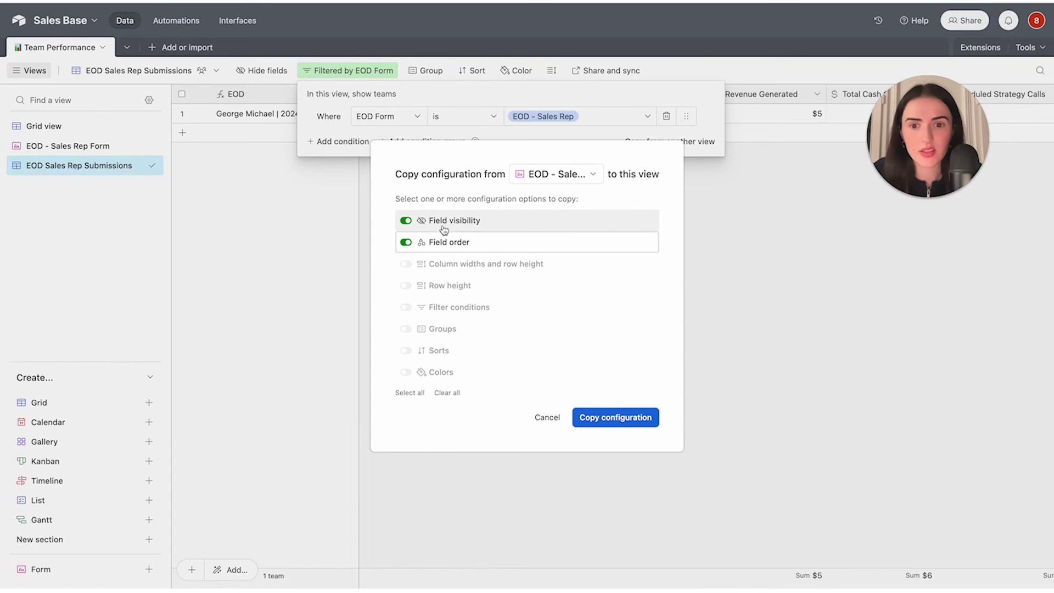
click(613, 420)
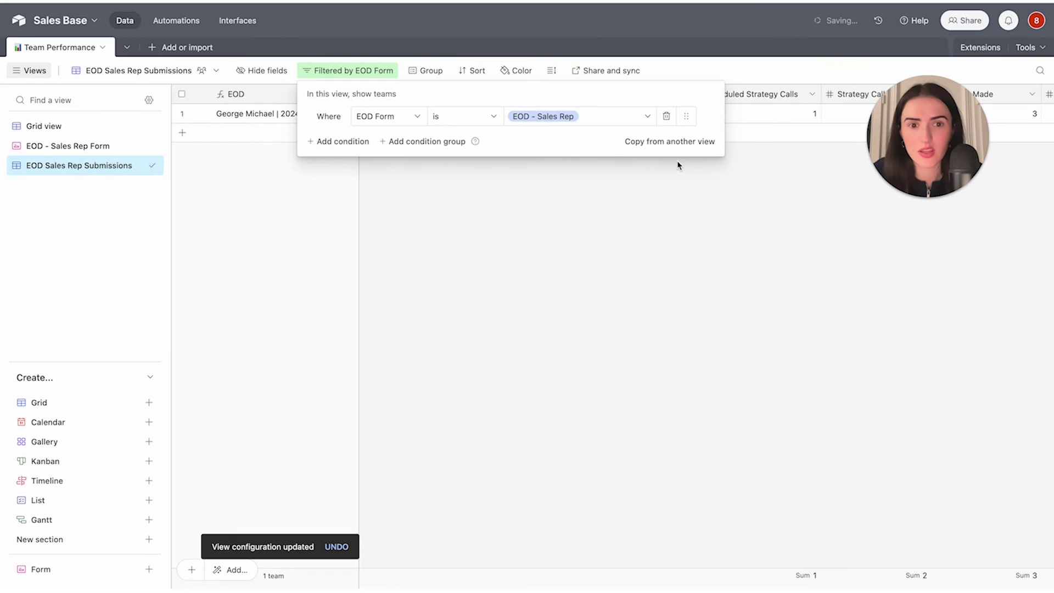
click(613, 246)
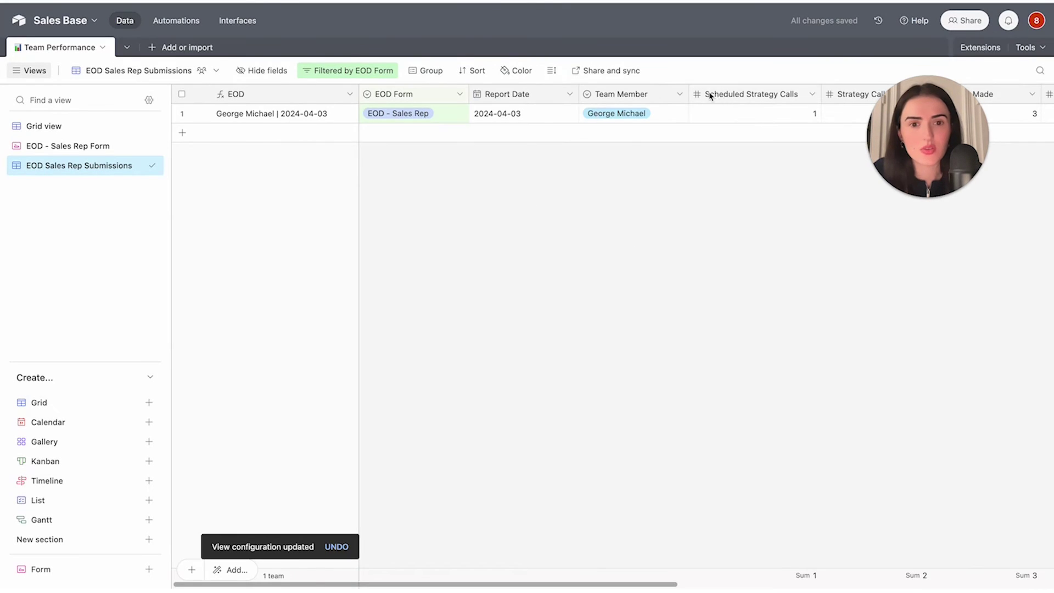
Narrow the Team Member column and move EOD Sales Rep Submissions to the top of the views.
drag(688, 94, 673, 95)
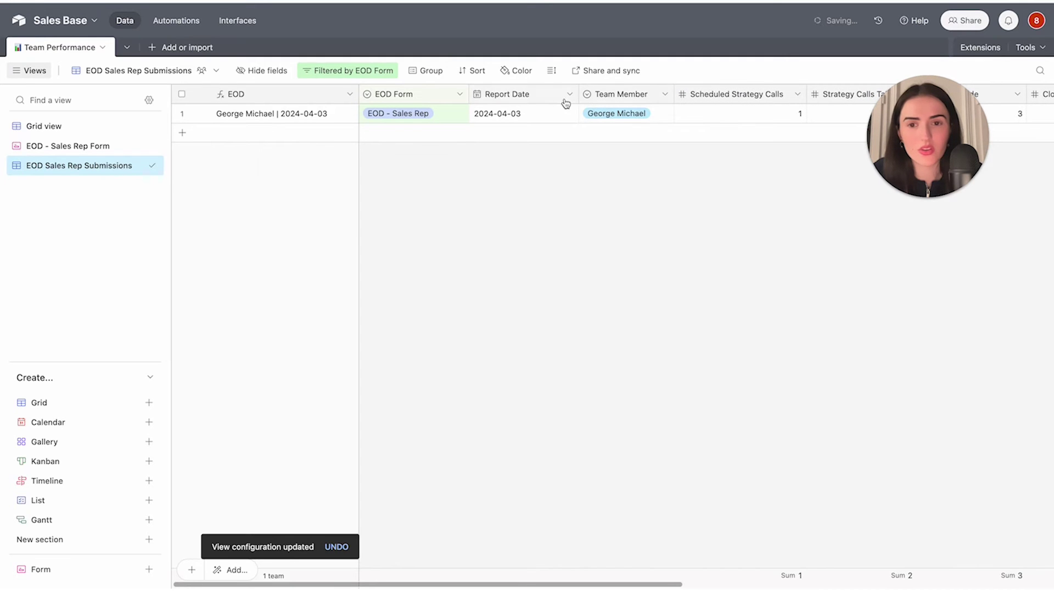
scroll(623, 89, right, 5)
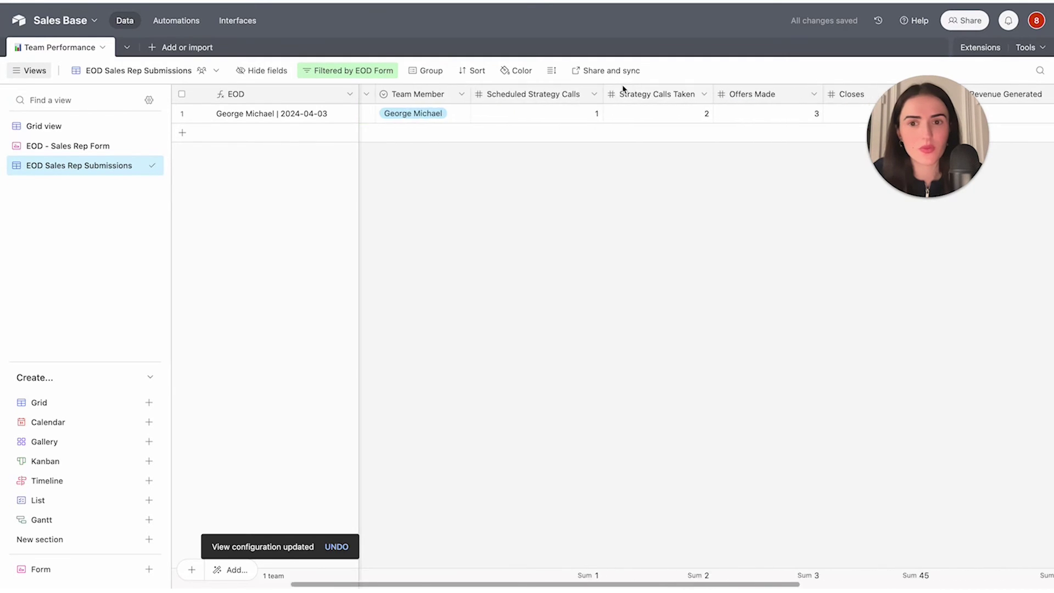
scroll(623, 90, right, 3)
click(348, 70)
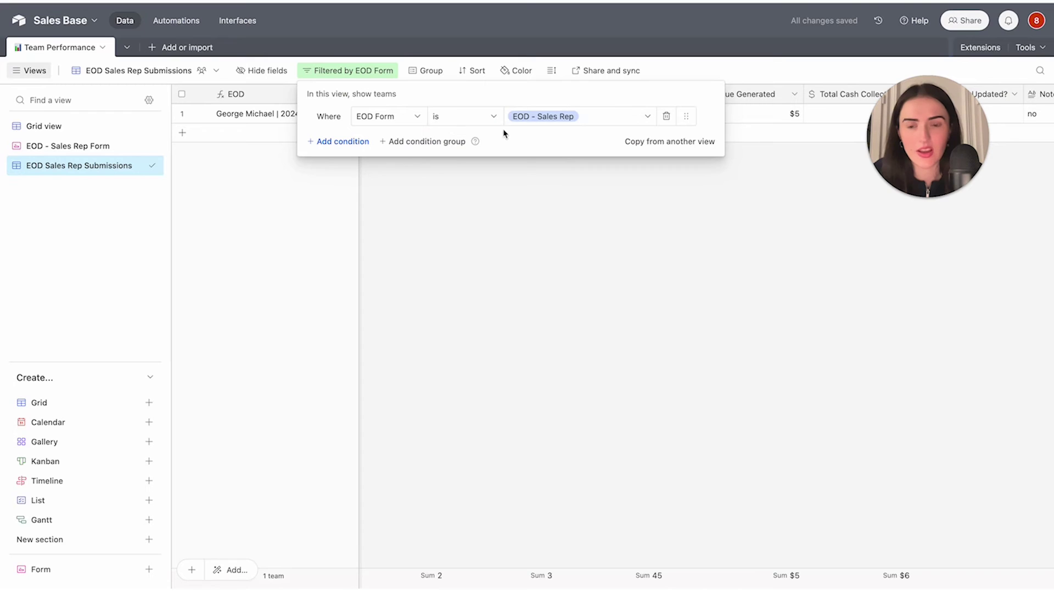
click(707, 210)
drag(919, 125, 962, 228)
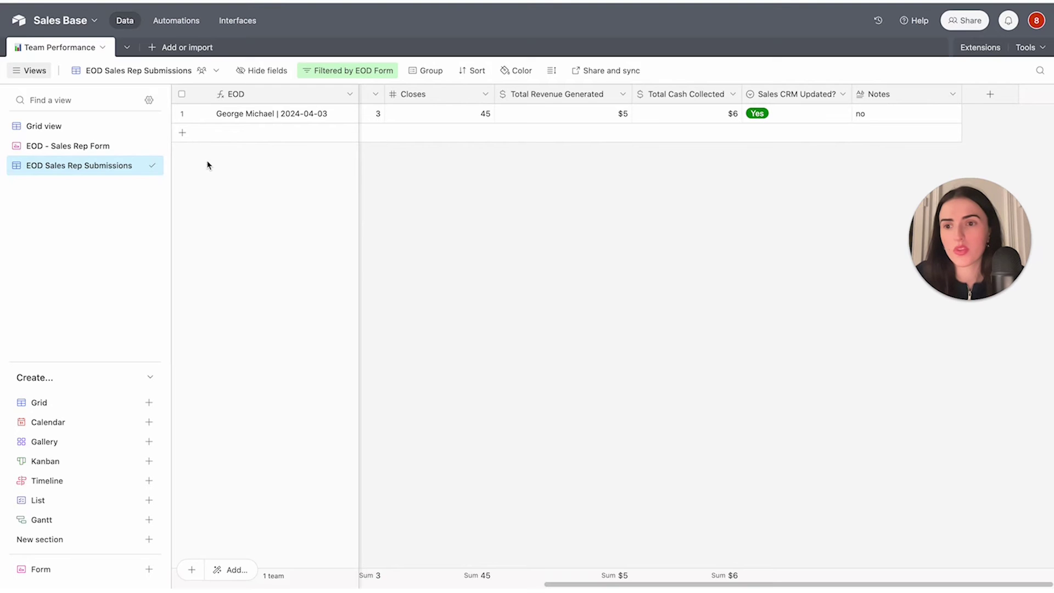
mouse_move(154, 163)
mouse_down()
mouse_move(154, 132)
mouse_move(151, 144)
mouse_up()
click(85, 166)
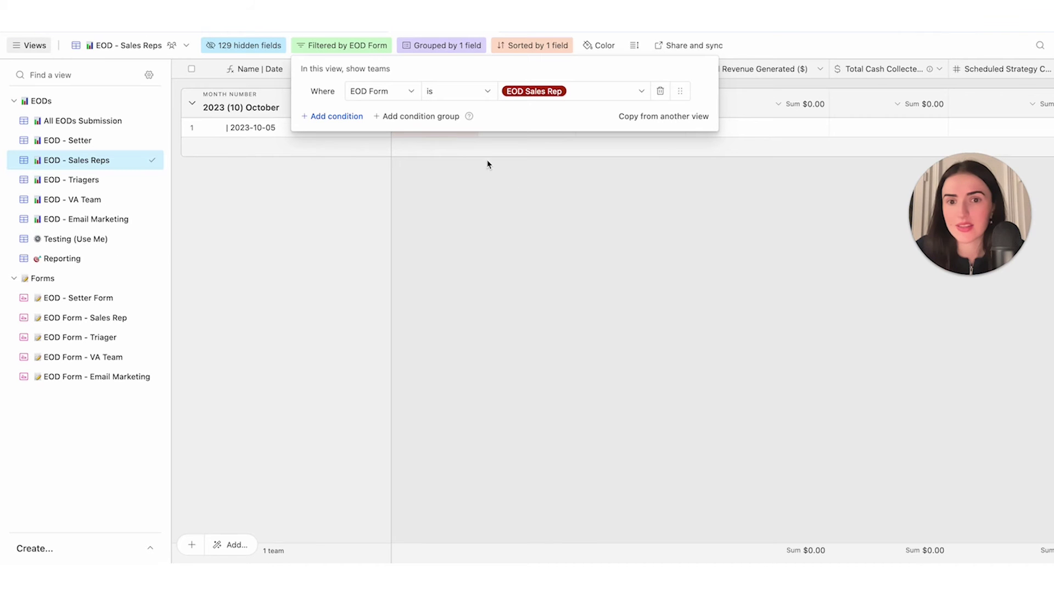
Select the EOD Form - Triager title in the template's form, then start a new form view.
click(454, 319)
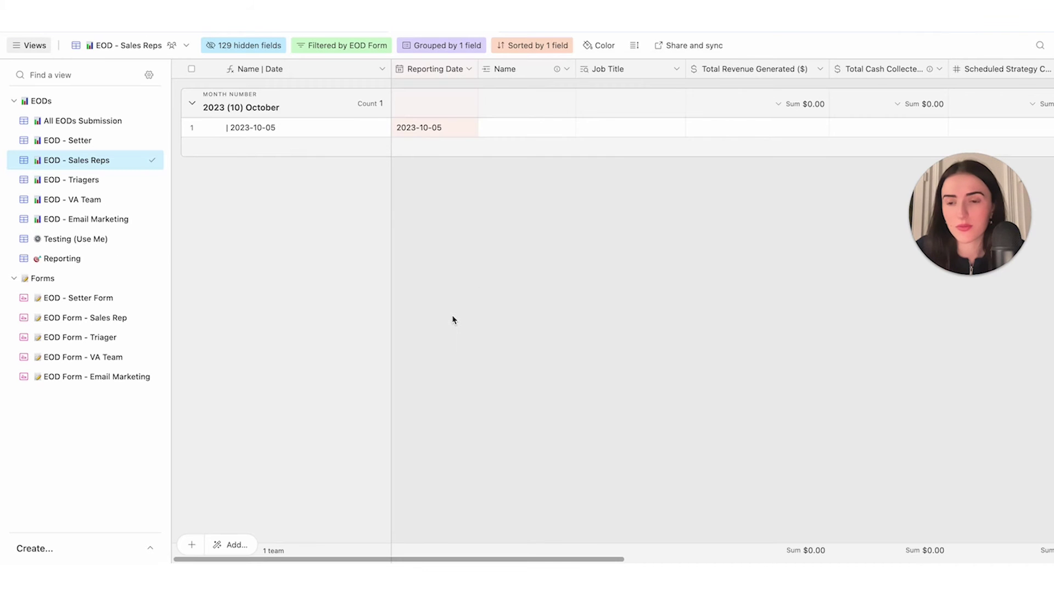
click(95, 341)
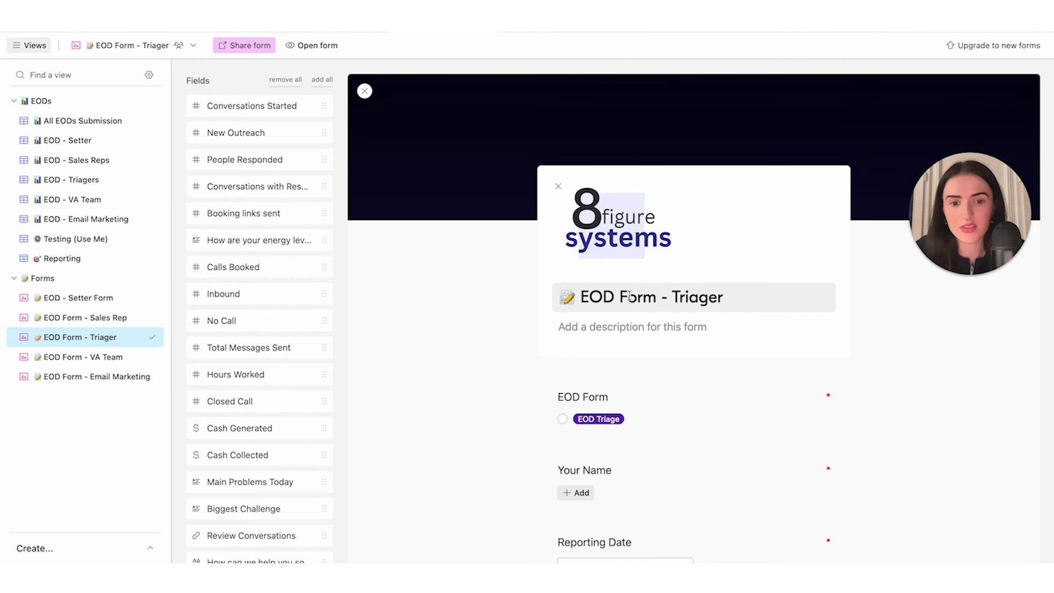
click(629, 297)
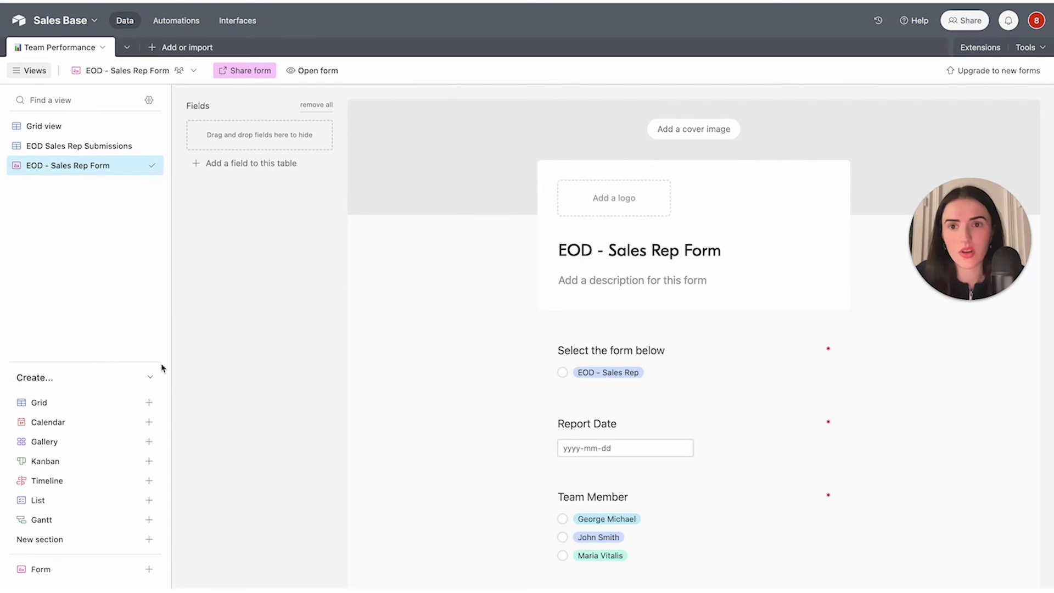
click(149, 569)
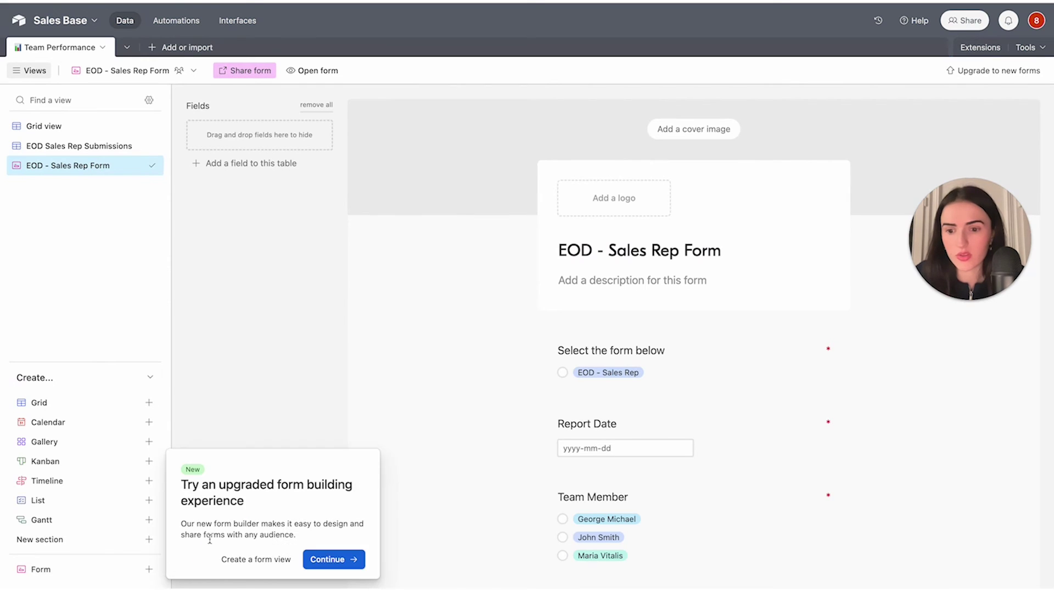
Create a classic form view named 'EOD Form - Triager' from the copied title.
click(263, 562)
key(ctrl+v)
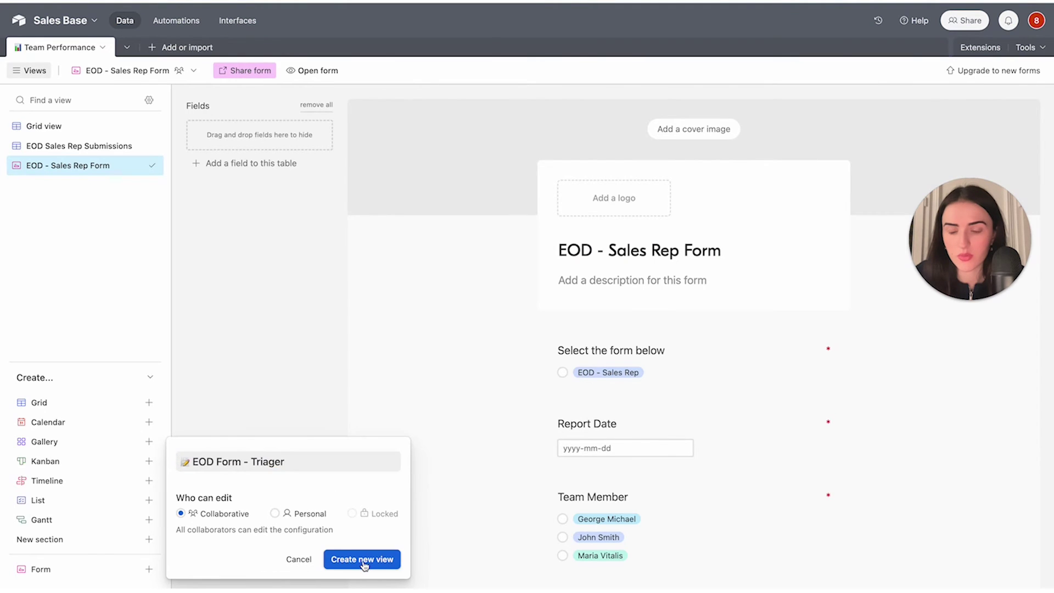
click(365, 563)
Show EOD Form choices as a list limited to EOD - Triager.
scroll(558, 282, down, 3)
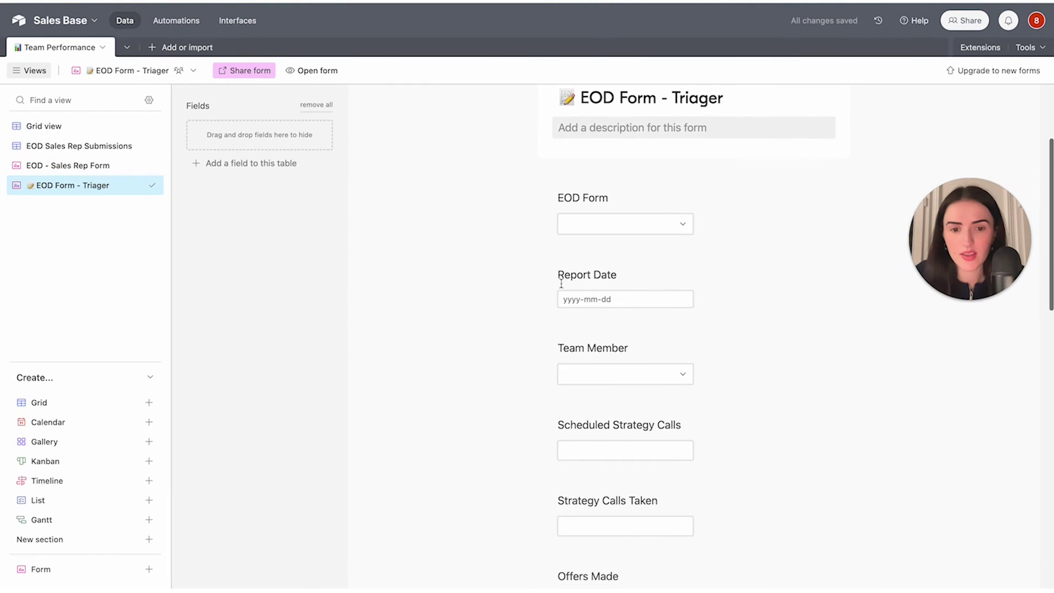
click(659, 183)
click(681, 326)
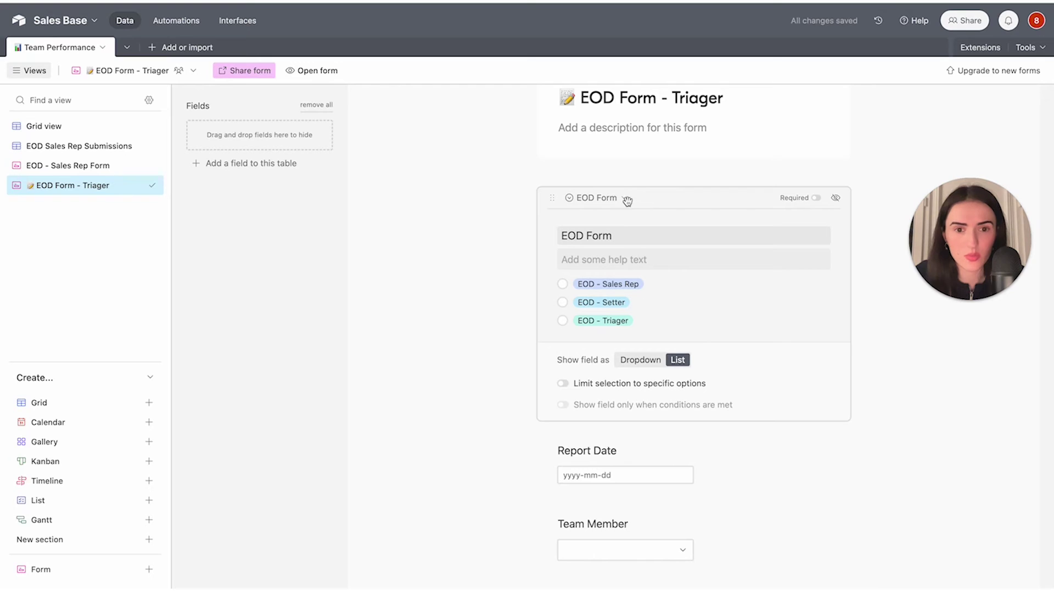
click(599, 385)
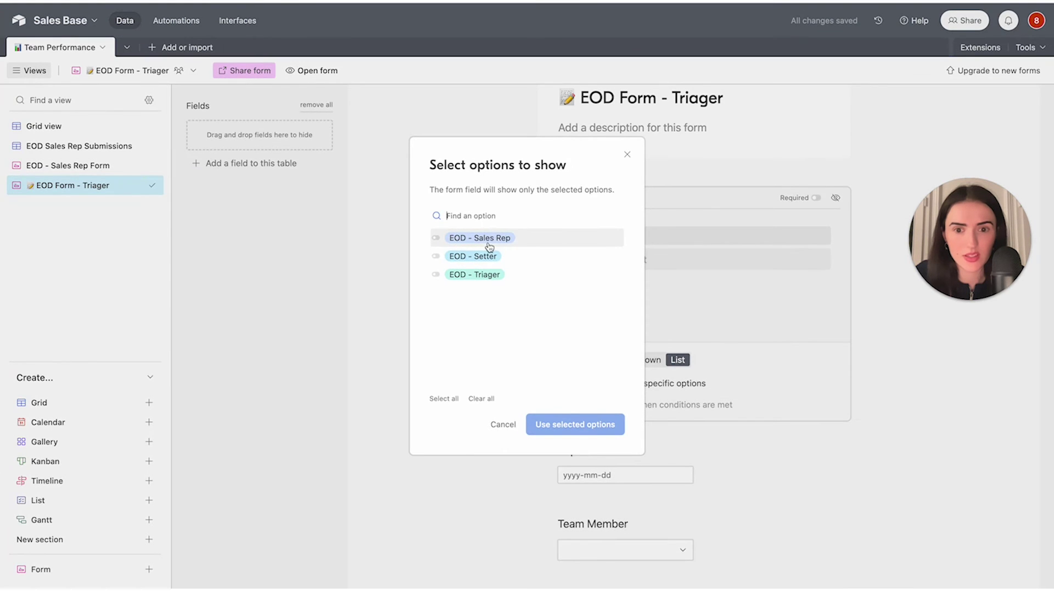
click(482, 280)
click(584, 424)
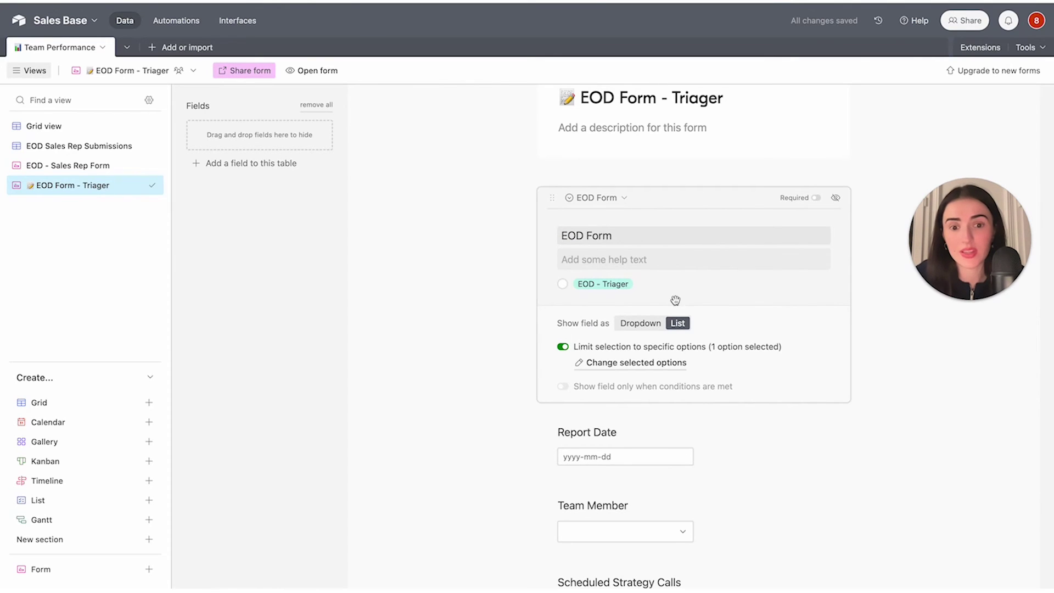
Compare the Submissions grid and Sales Rep form, then recheck the Triager's EOD Form question.
mouse_move(104, 148)
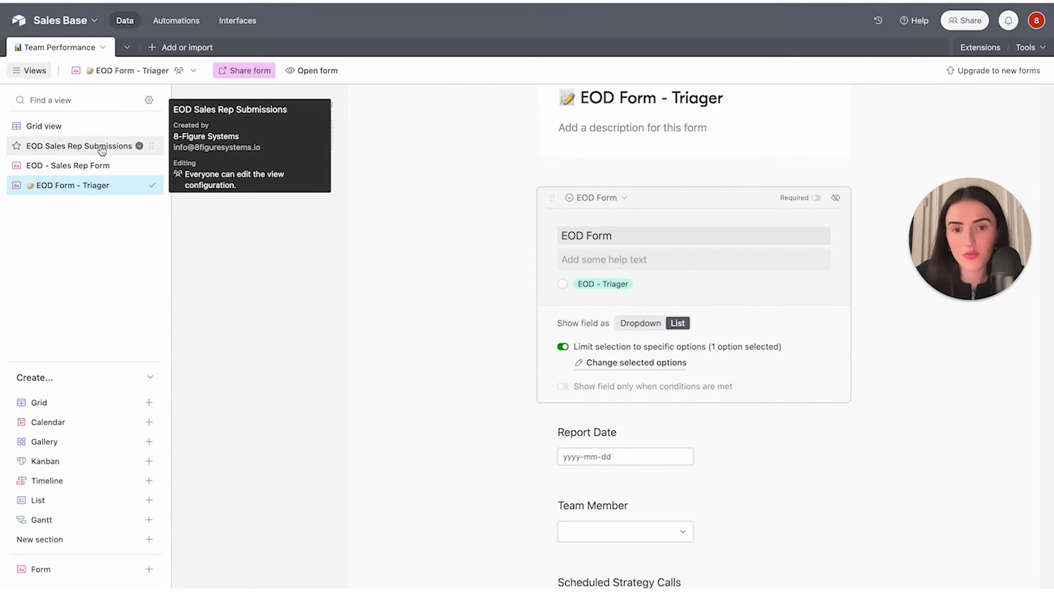
click(103, 149)
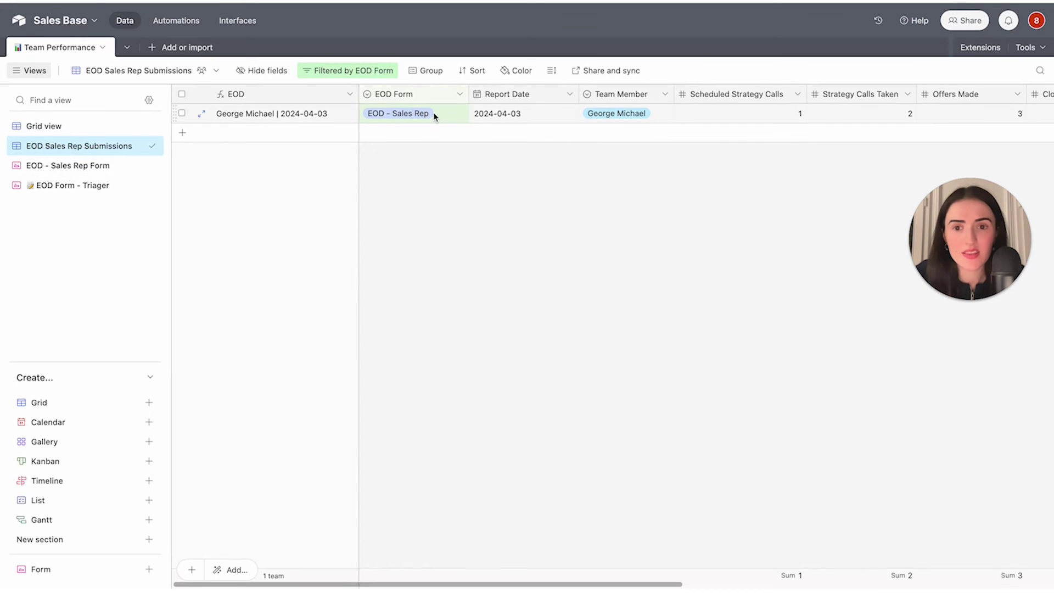
click(93, 167)
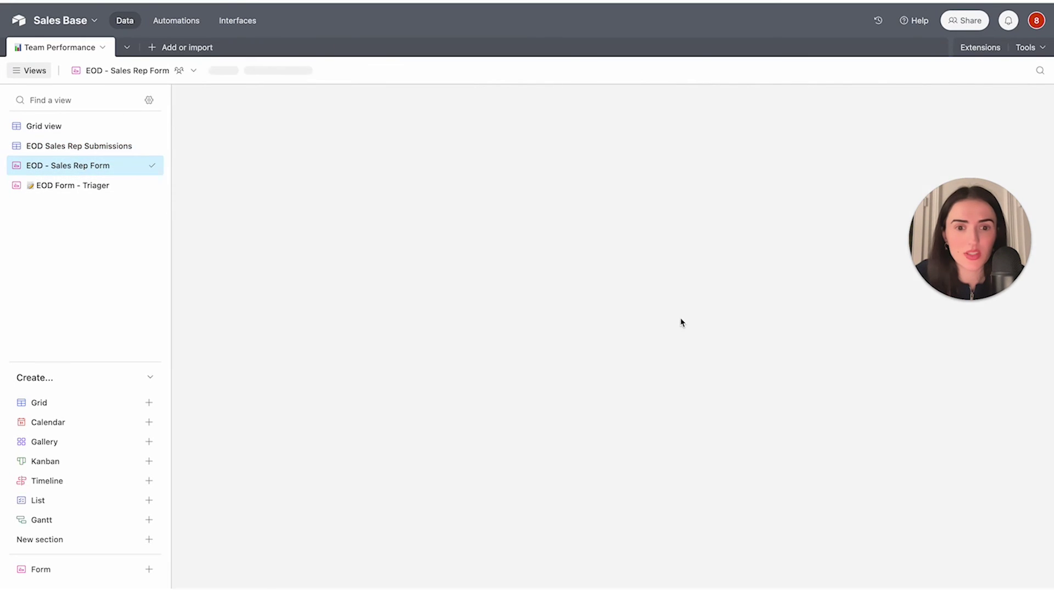
click(92, 187)
scroll(555, 403, down, 3)
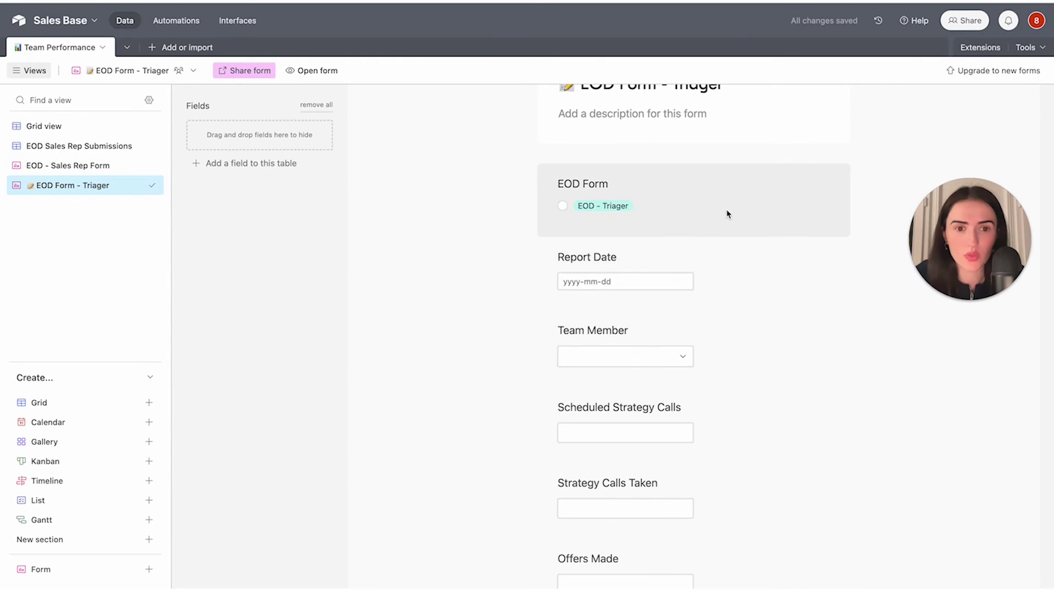
click(831, 179)
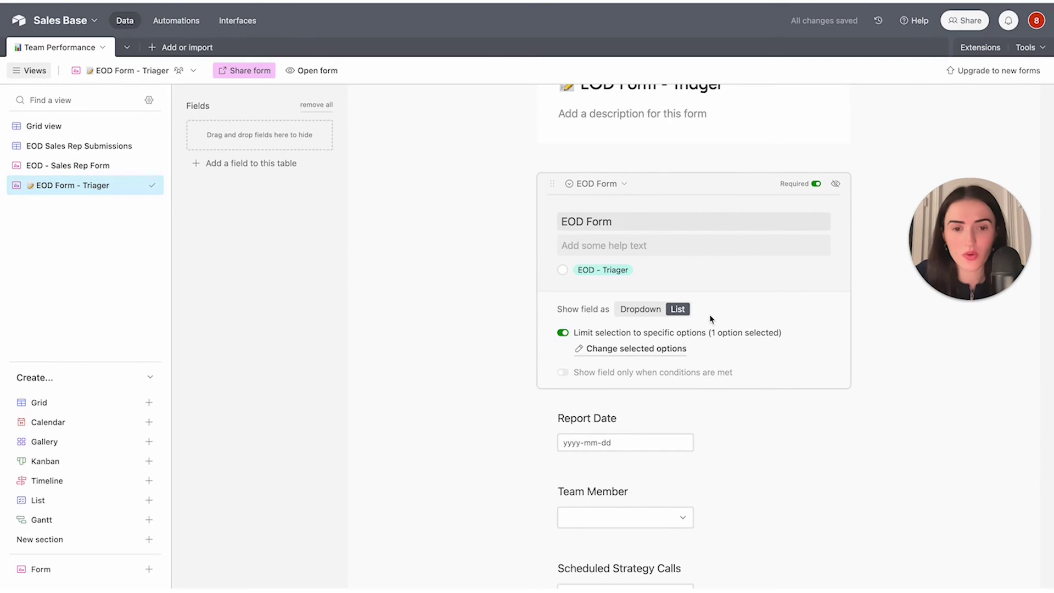
click(483, 306)
Show the Triager form's Team Member answers as a list.
scroll(483, 306, down, 3)
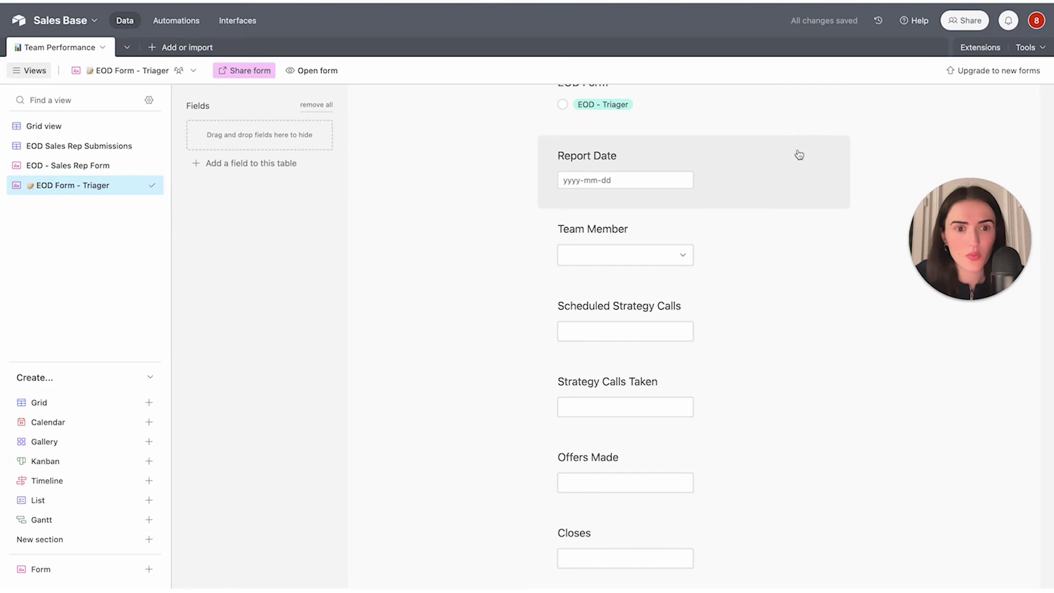
click(799, 155)
scroll(703, 258, down, 2)
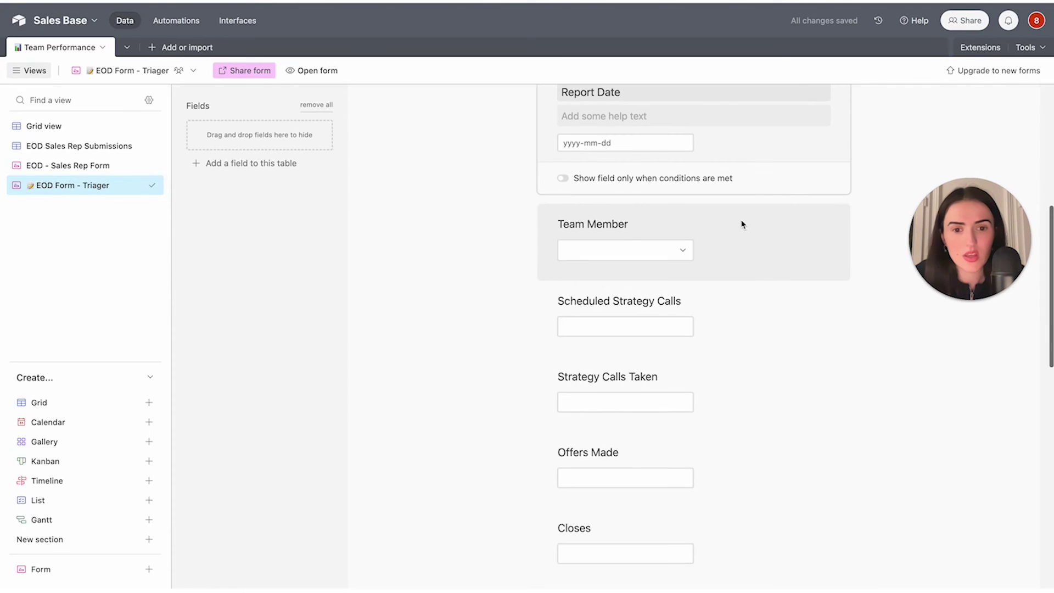
click(742, 223)
click(679, 257)
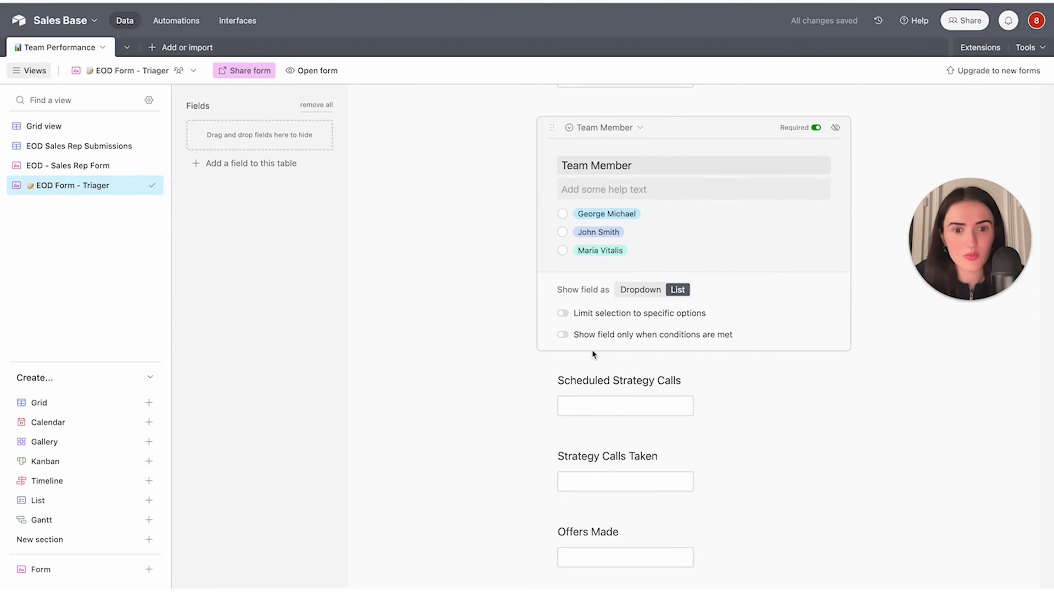
scroll(594, 365, down, 5)
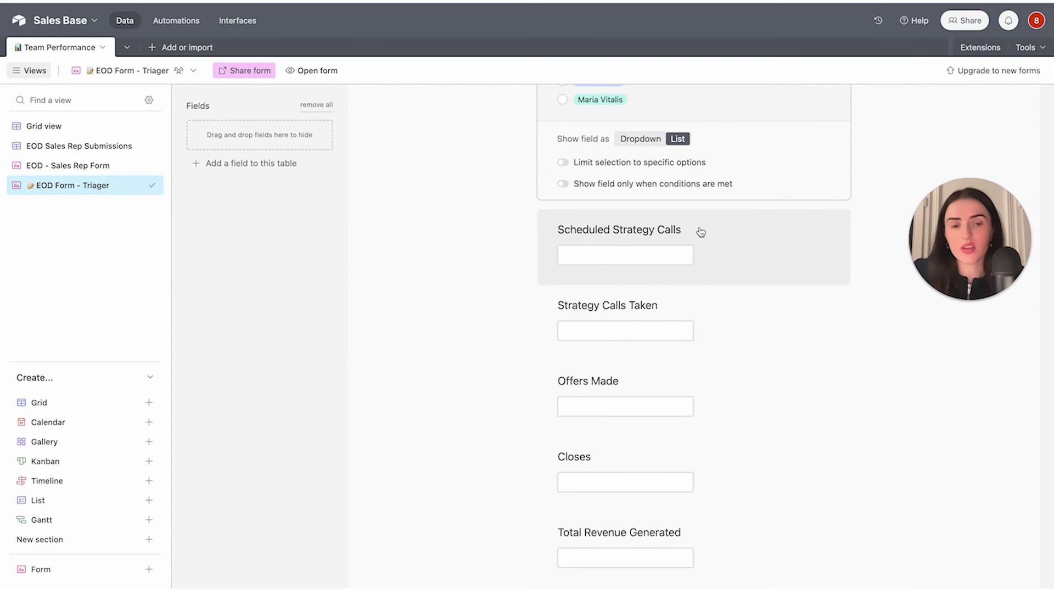
click(605, 230)
scroll(840, 228, up, 3)
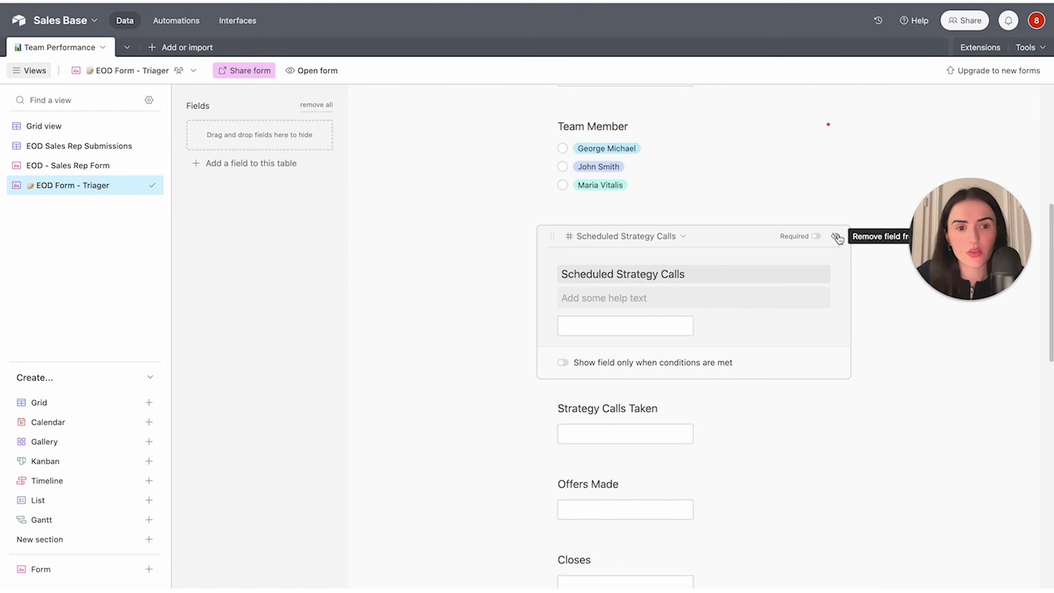
Hide Scheduled Strategy Calls, Strategy Calls Taken, Offers Made, Closes, Total Revenue Generated and Total Cash Collected.
click(837, 237)
click(837, 237)
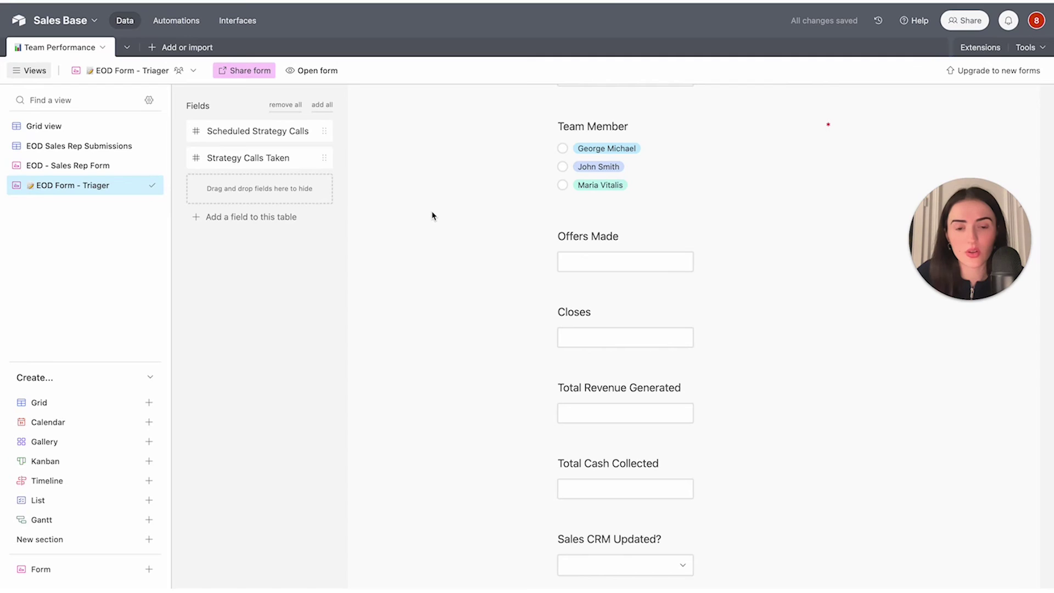
click(838, 228)
click(836, 234)
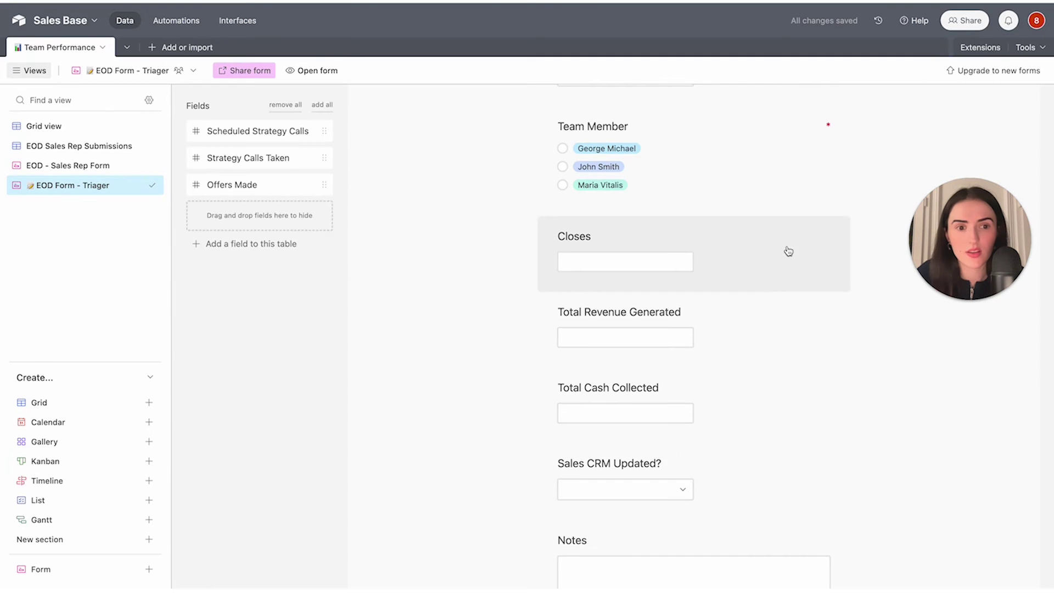
click(837, 227)
click(836, 240)
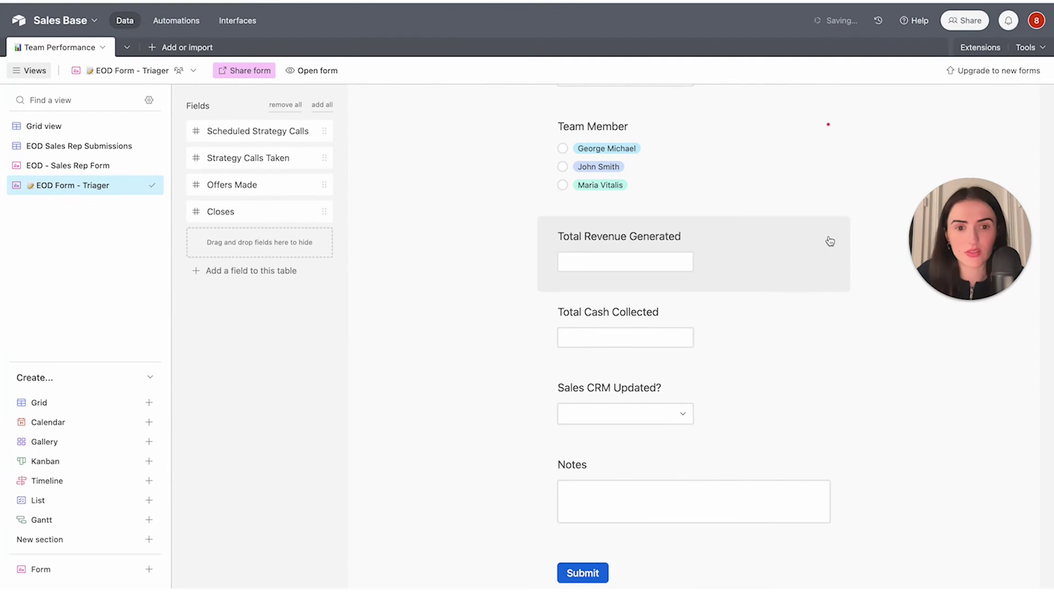
click(831, 240)
click(835, 239)
click(836, 238)
click(835, 234)
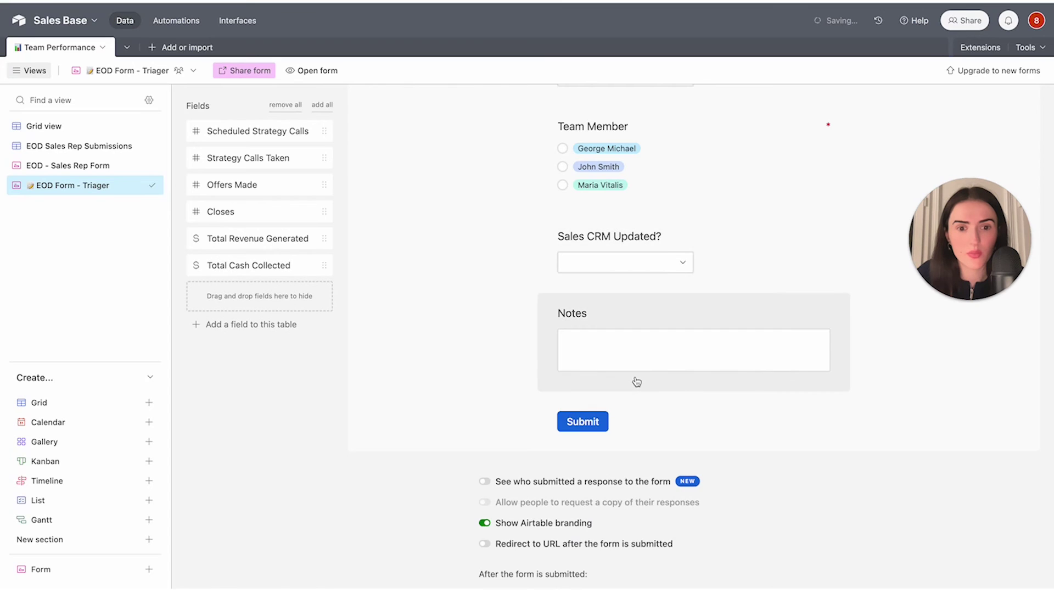
Show Sales CRM Updated? answers as a list.
click(688, 243)
click(679, 366)
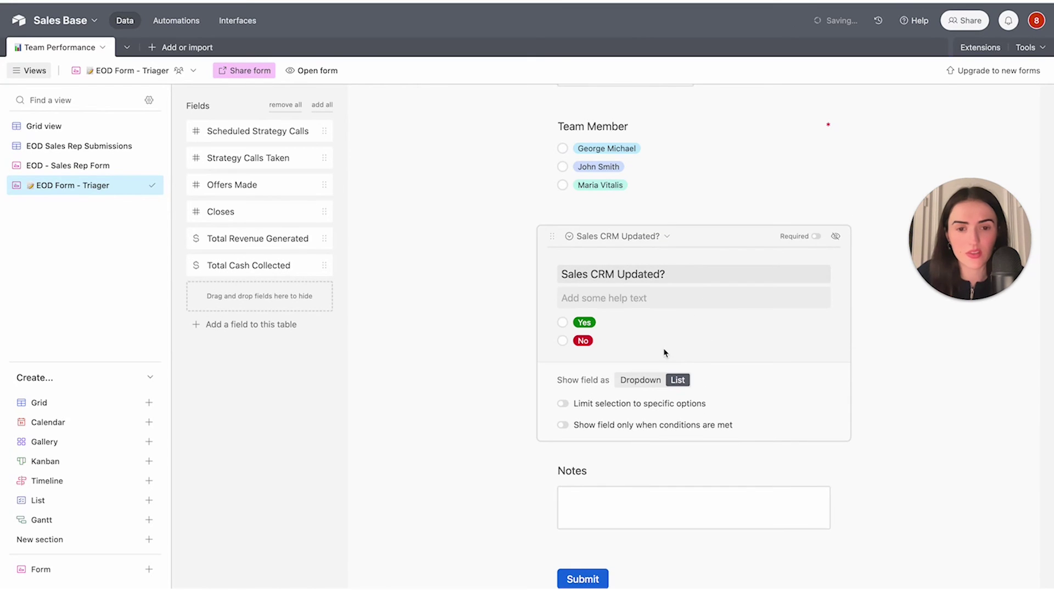
click(105, 165)
scroll(595, 384, down, 15)
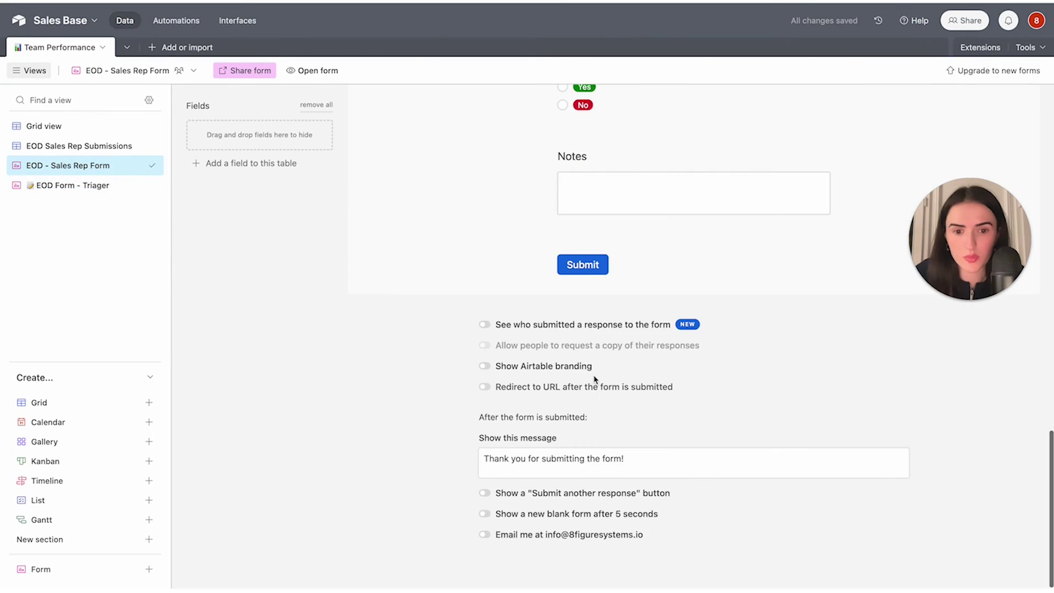
Take the Sales Rep form's 'Did you update the Sales CRM?' title over to the Triager form.
scroll(604, 275, up, 6)
click(604, 286)
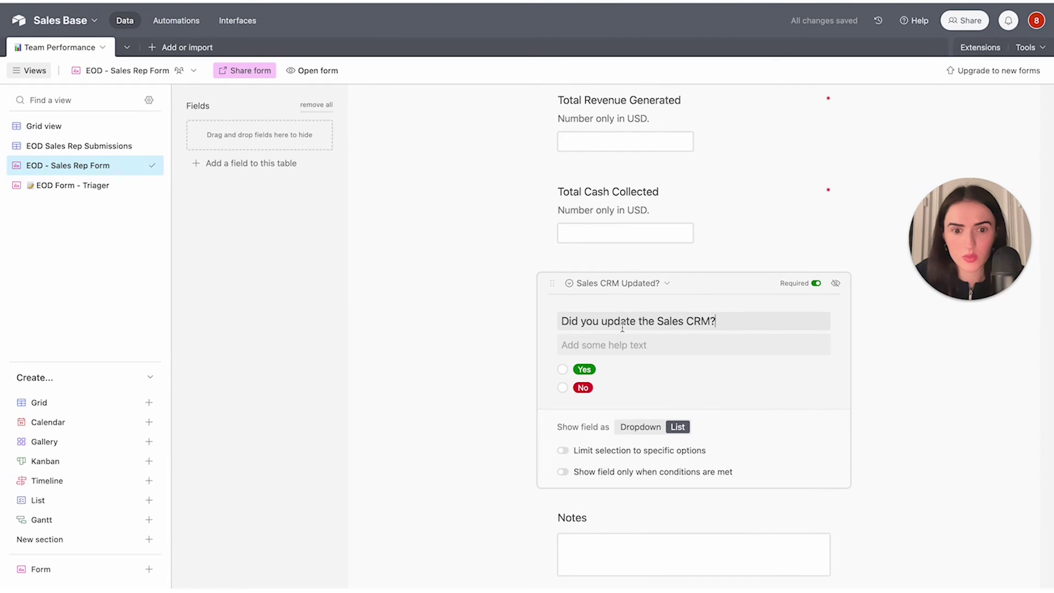
triple_click(623, 328)
click(72, 185)
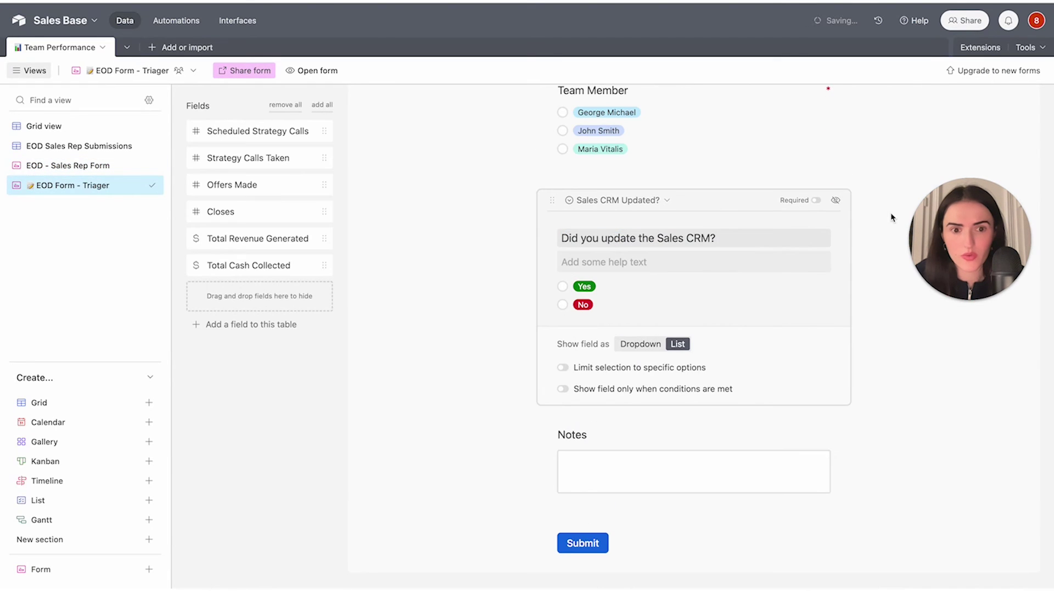
click(897, 187)
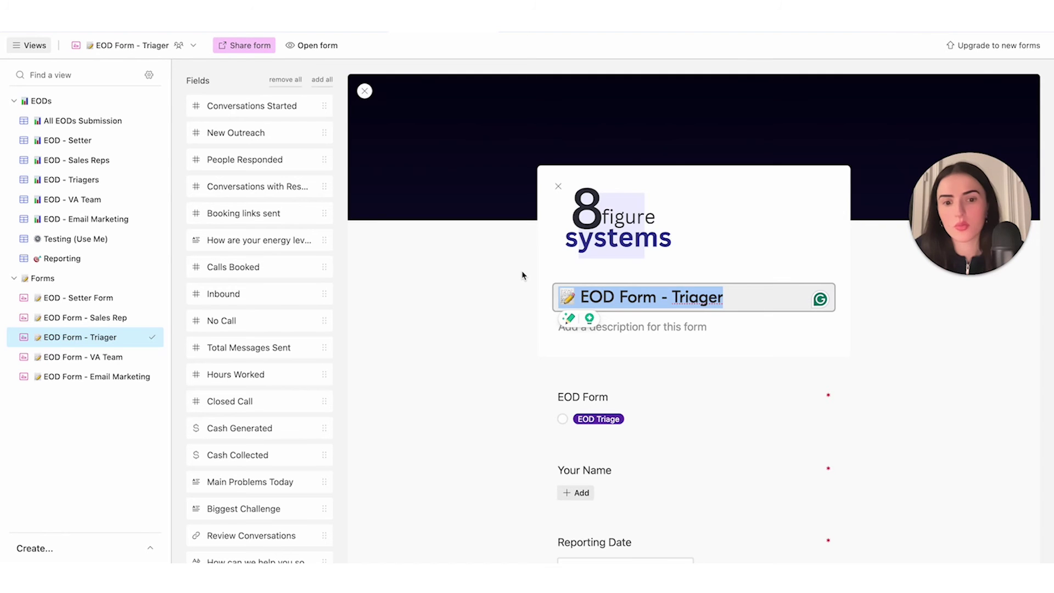
scroll(523, 275, down, 4)
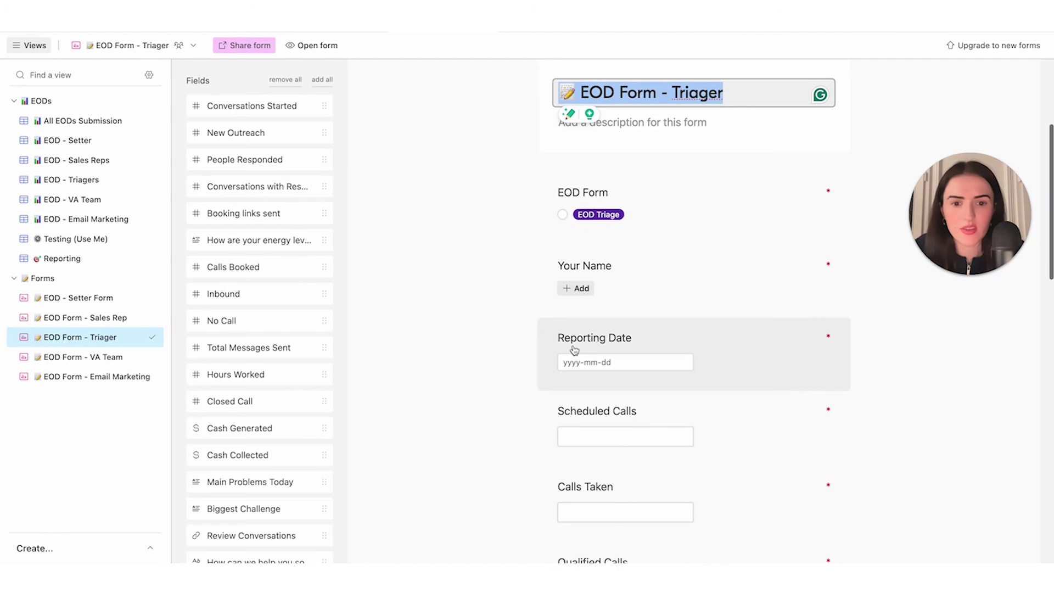
Add another triage Number field to the Triager table and save it.
scroll(571, 348, down, 4)
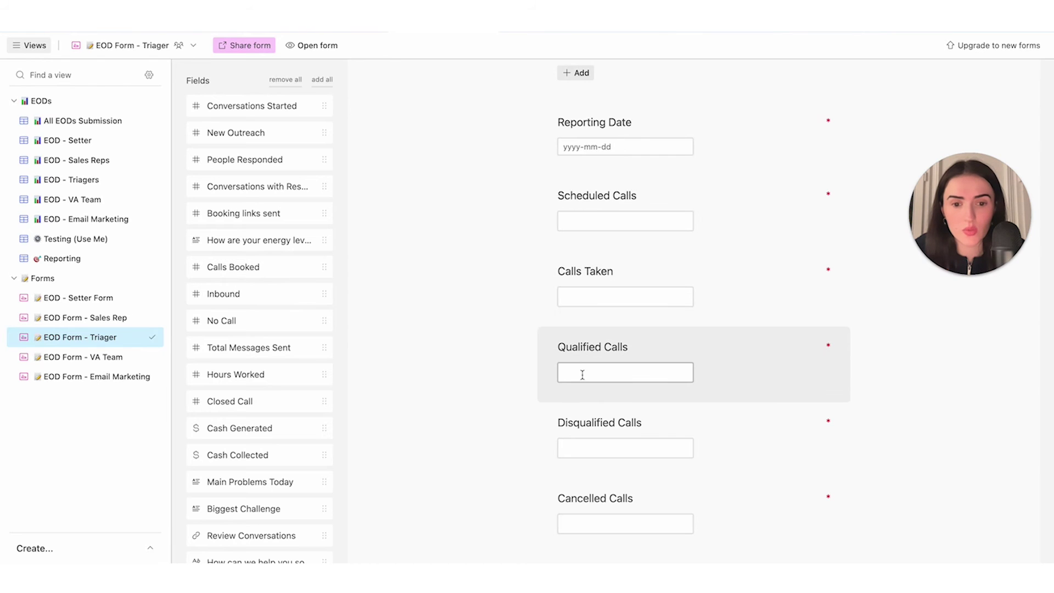
scroll(591, 442, down, 3)
scroll(617, 426, down, 3)
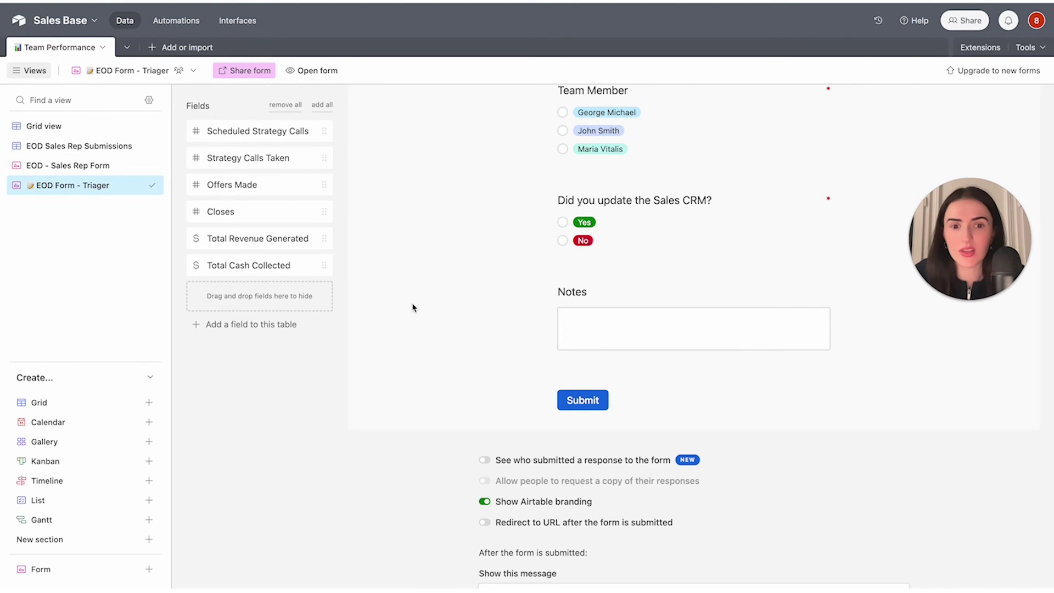
click(245, 327)
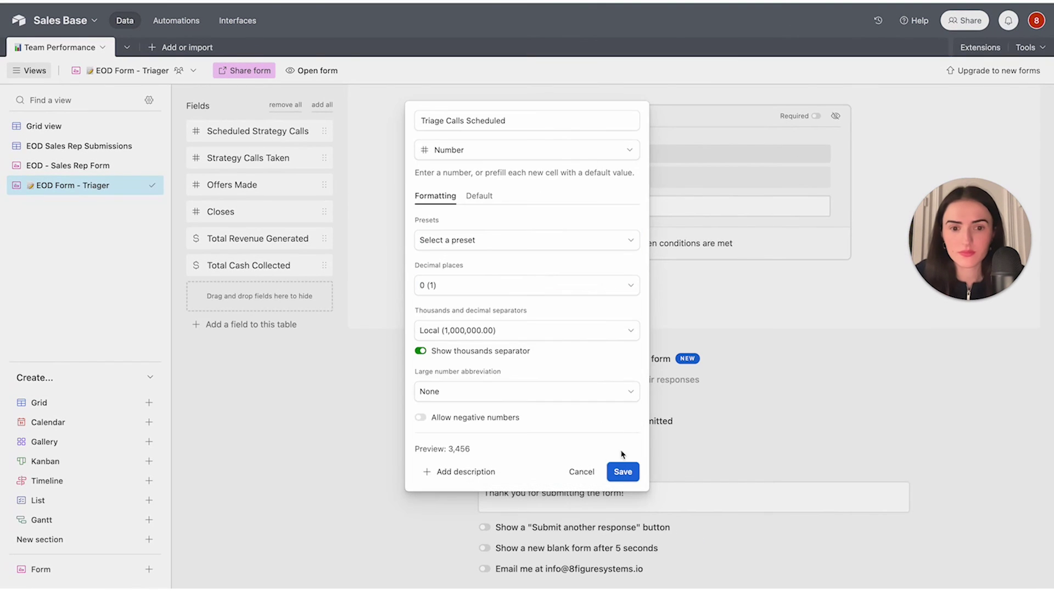
click(623, 471)
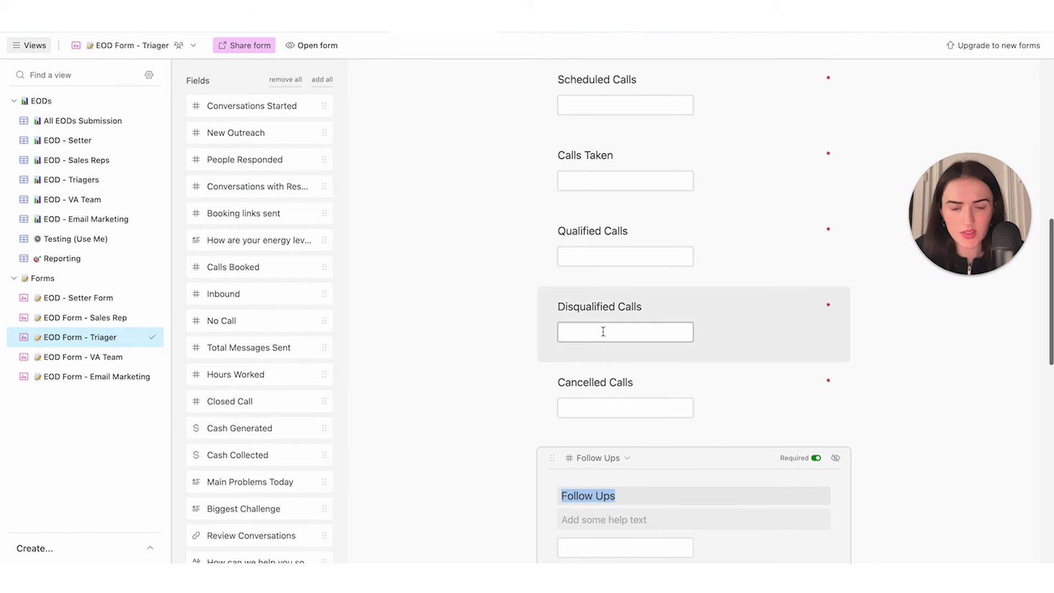
Label the new Field 18 question as Disqualified Calls.
click(603, 328)
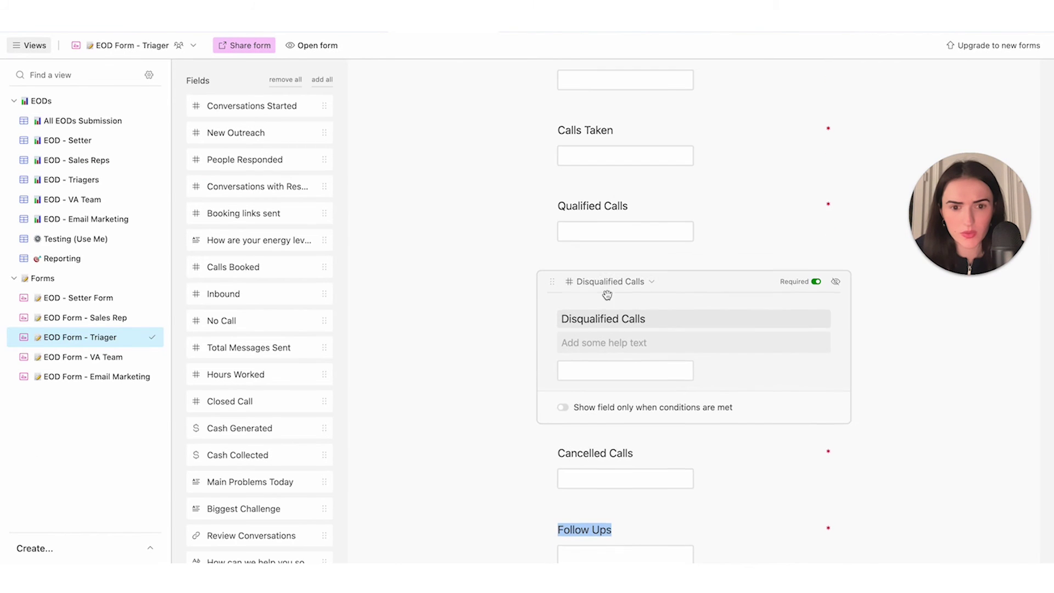
triple_click(602, 325)
key(ctrl+c)
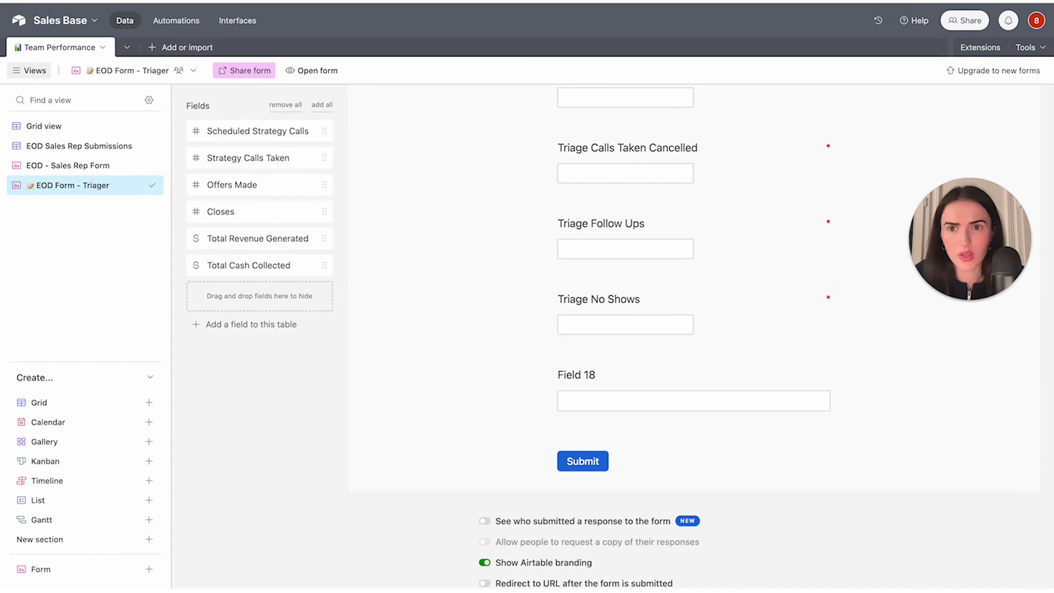
scroll(619, 323, down, 4)
click(584, 202)
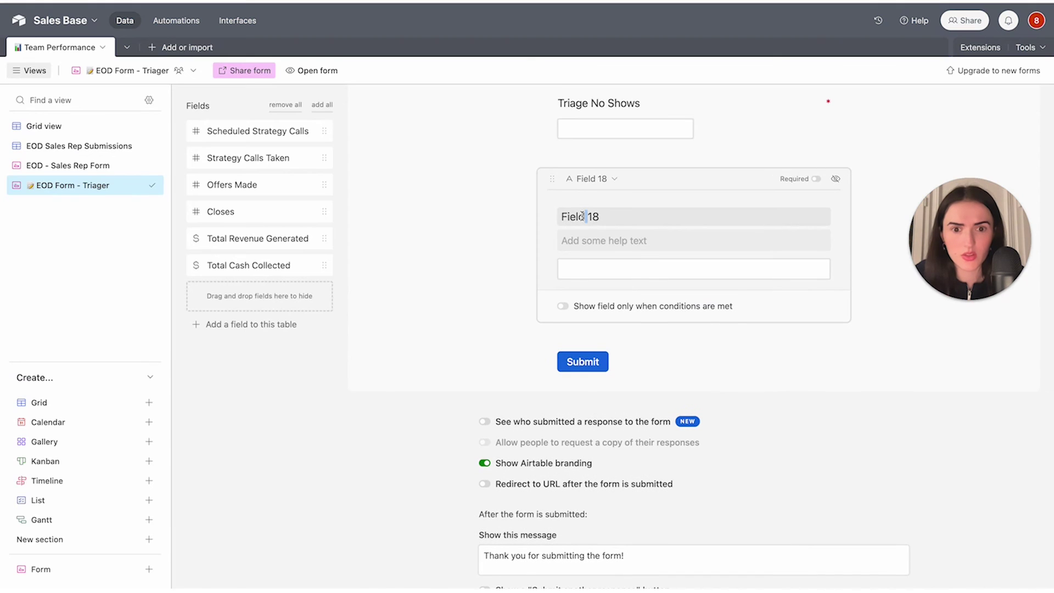
key(ctrl+a)
key(ctrl+v)
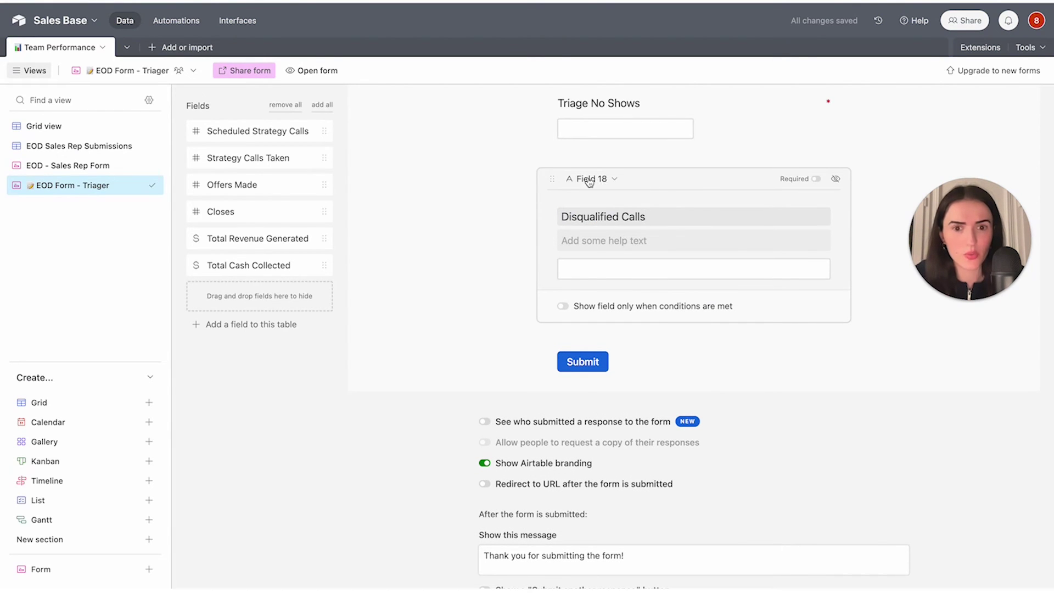
Make Disqualified Calls a required Number field with 0 decimal places.
click(594, 182)
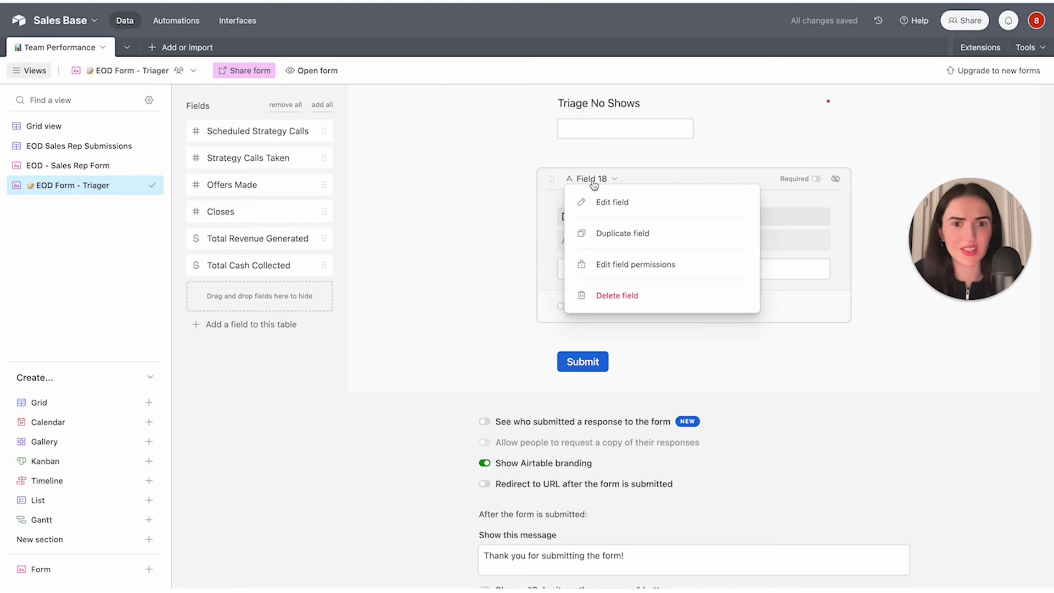
click(598, 211)
key(ctrl+v)
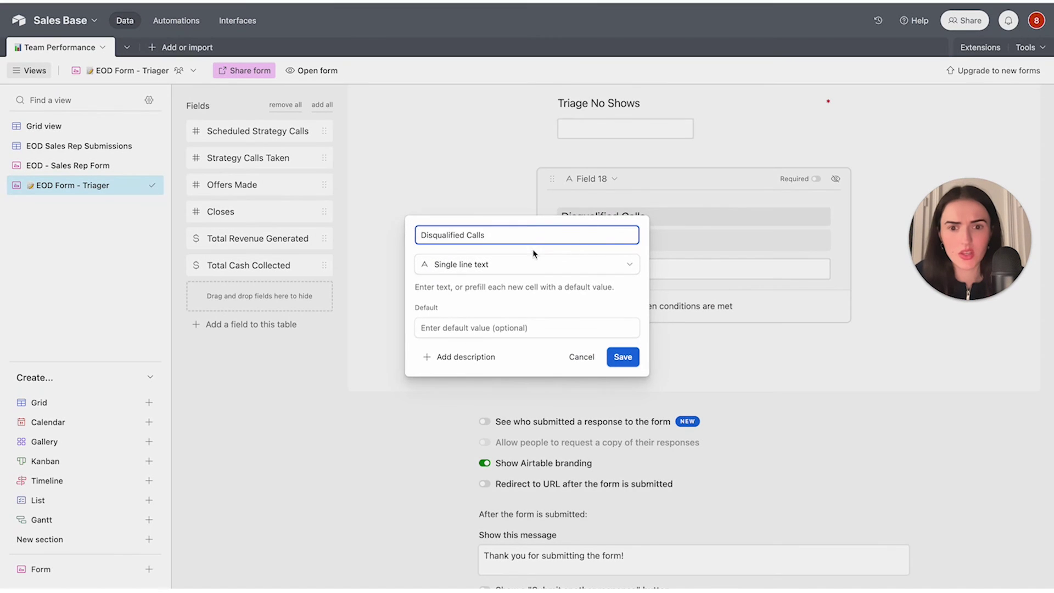
click(538, 268)
text(number)
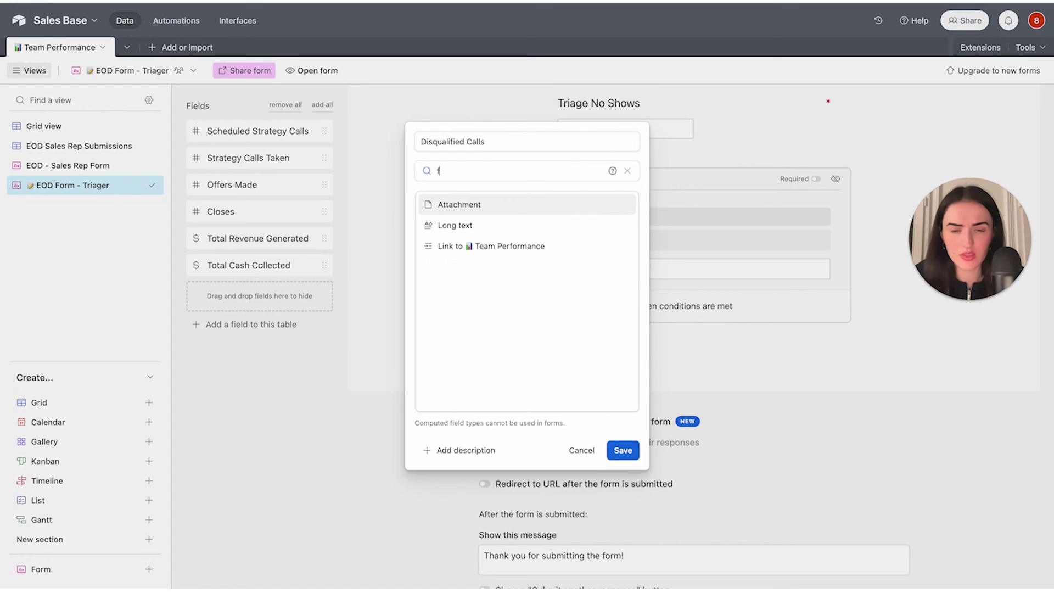
key(Return)
click(495, 285)
click(487, 330)
key(Return)
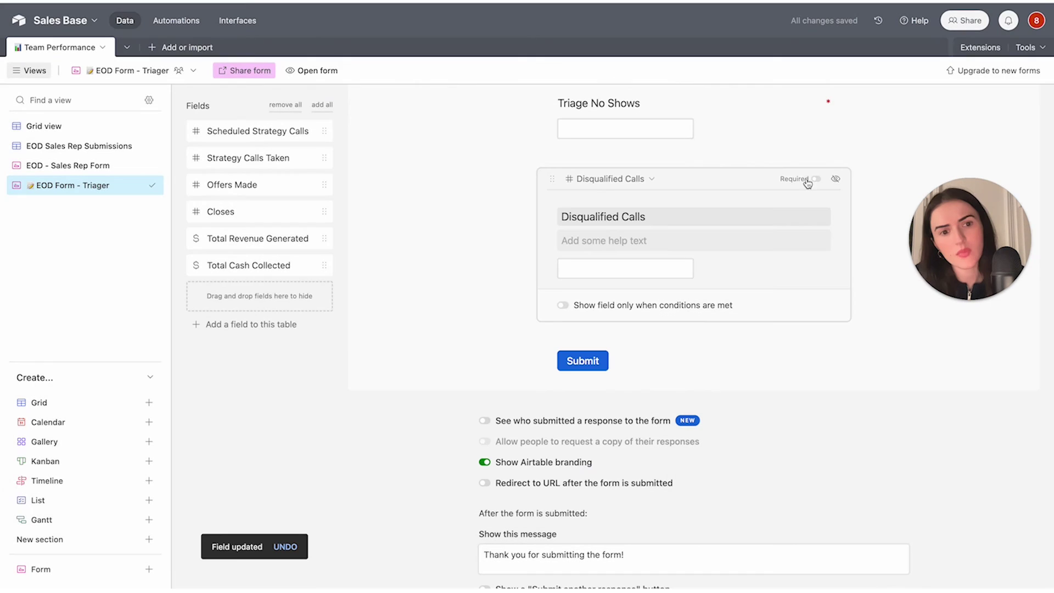
click(816, 178)
Duplicate it as a Qualified Calls question placed just above Disqualified Calls.
click(630, 181)
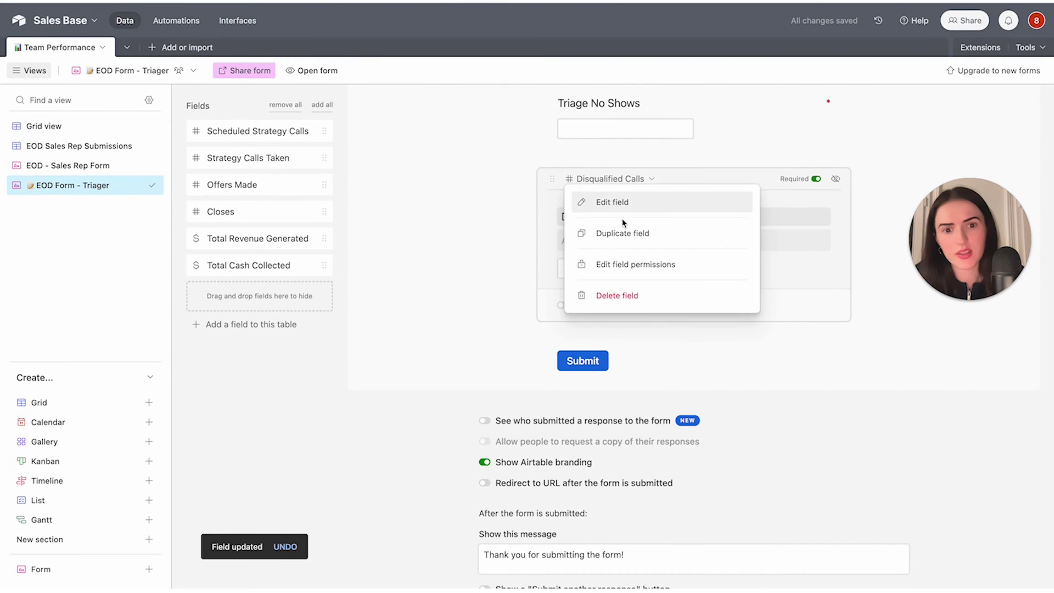
click(632, 233)
click(588, 319)
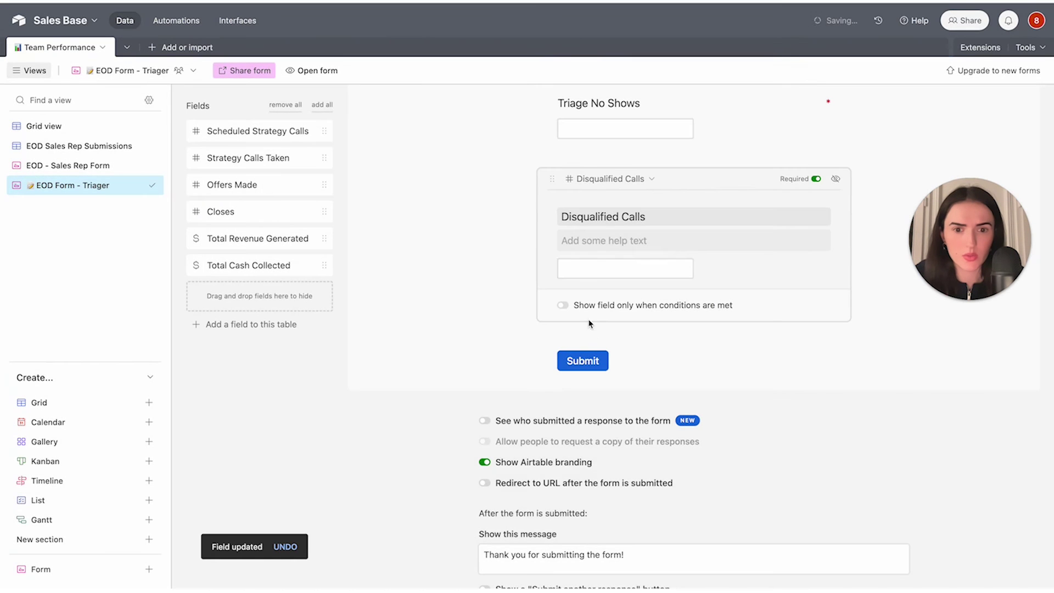
click(615, 342)
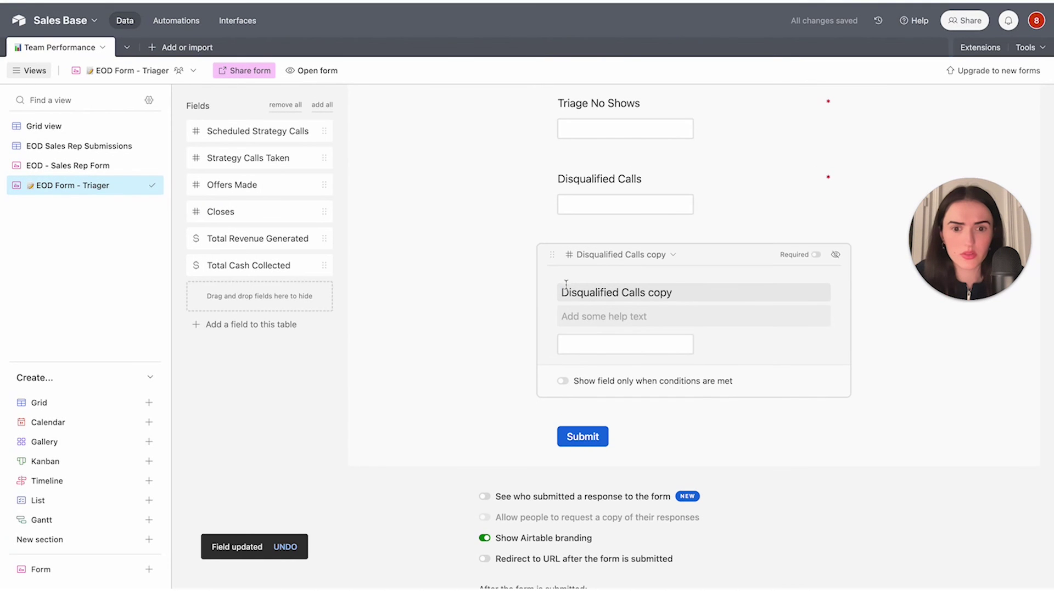
text(Qualified Calls)
click(672, 254)
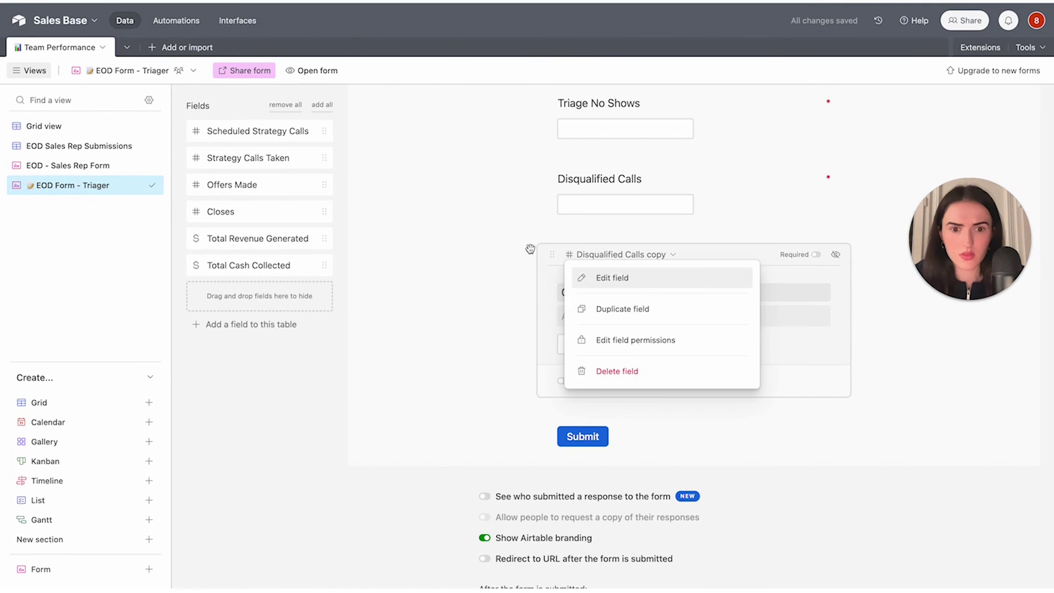
click(610, 277)
click(623, 471)
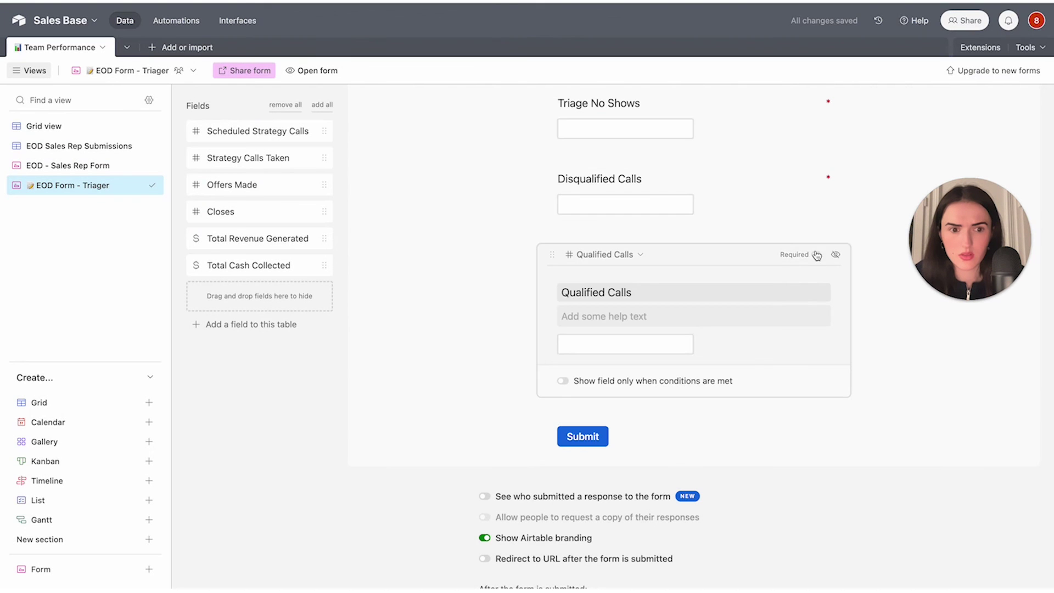
drag(552, 253, 431, 155)
scroll(583, 212, up, 2)
scroll(583, 211, up, 10)
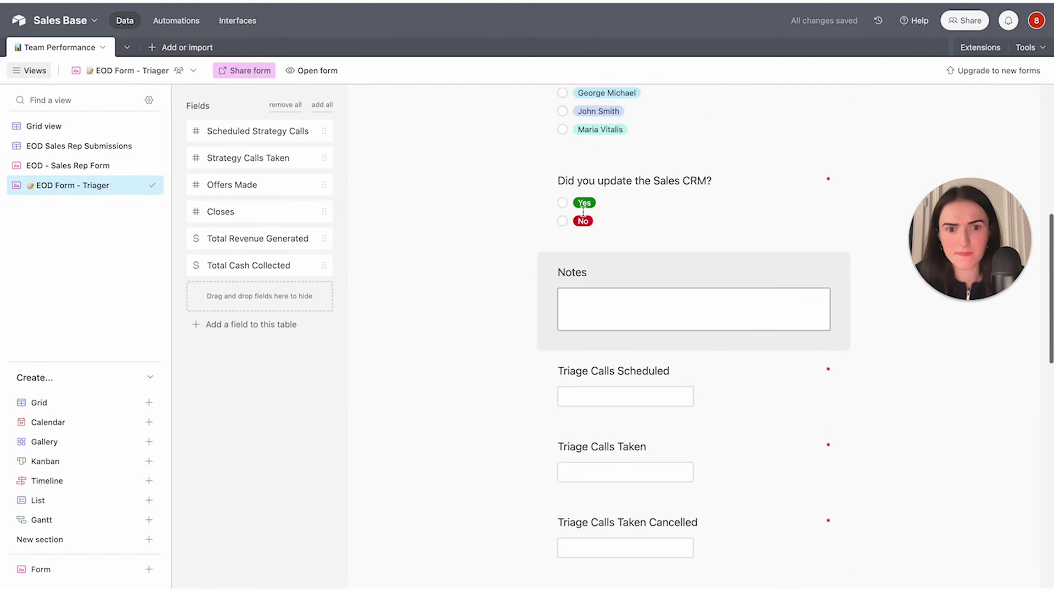
Move the Notes question to the end of the form, below Disqualified Calls.
click(572, 272)
drag(551, 270, 603, 480)
scroll(554, 252, up, 10)
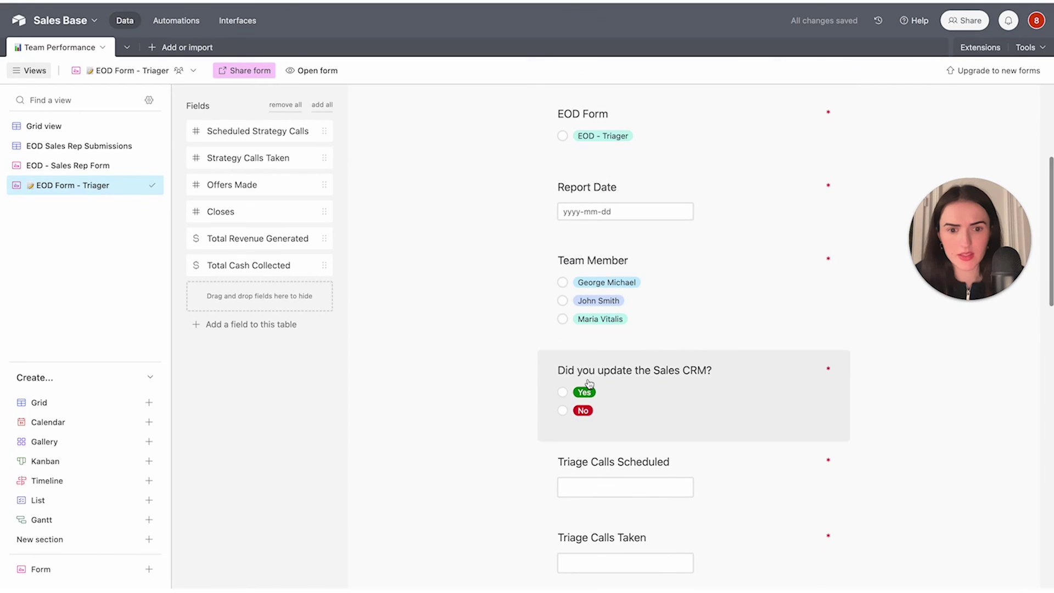
Place 'Did you update the Sales CRM?' just above Notes.
click(554, 370)
drag(552, 369, 558, 329)
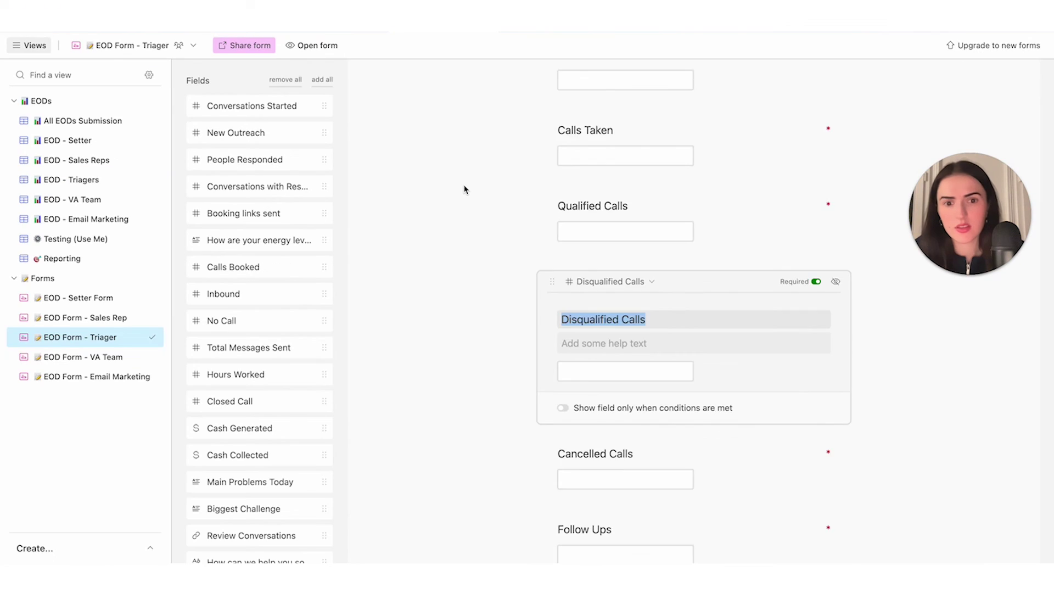
scroll(464, 190, up, 4)
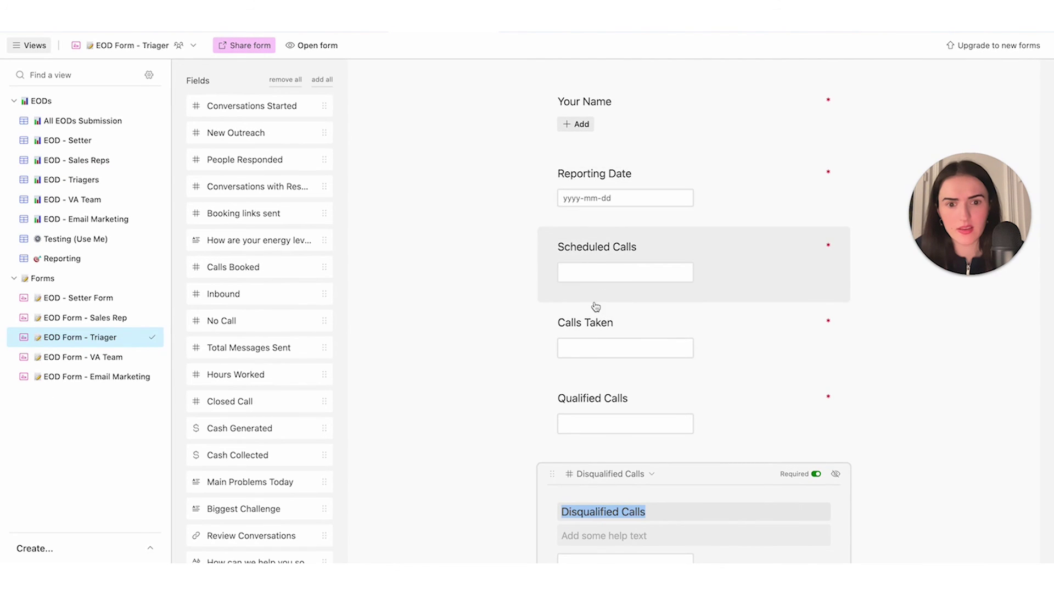
scroll(596, 306, down, 9)
scroll(567, 450, down, 3)
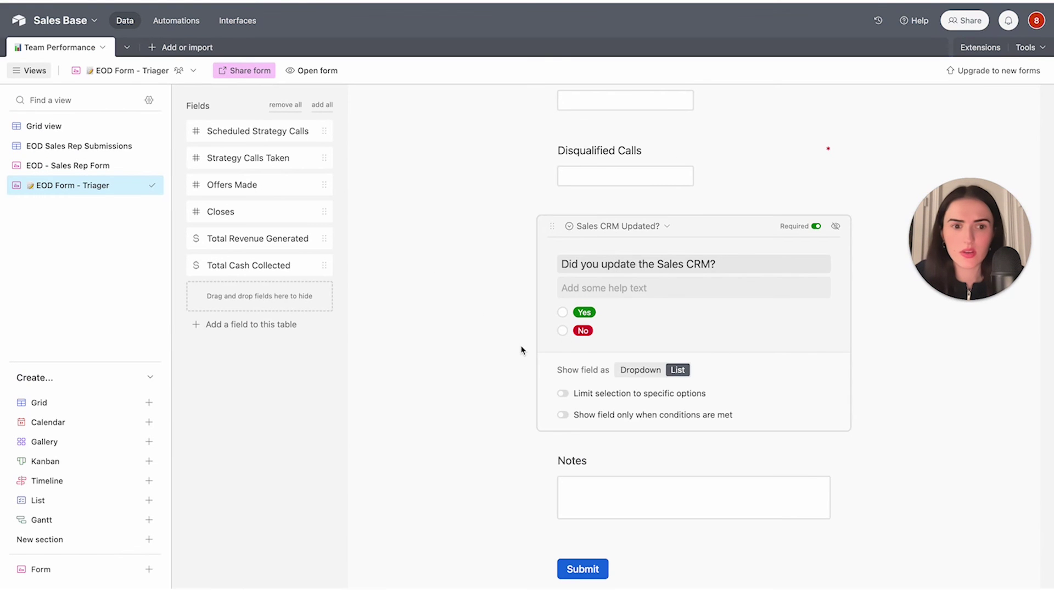
click(521, 350)
scroll(511, 406, down, 3)
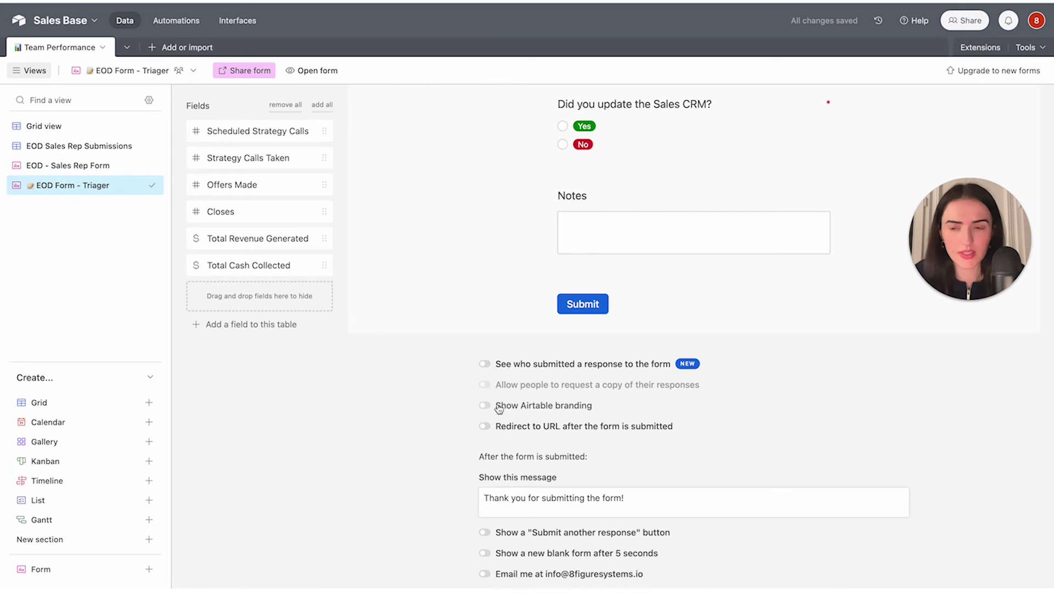
scroll(499, 407, up, 15)
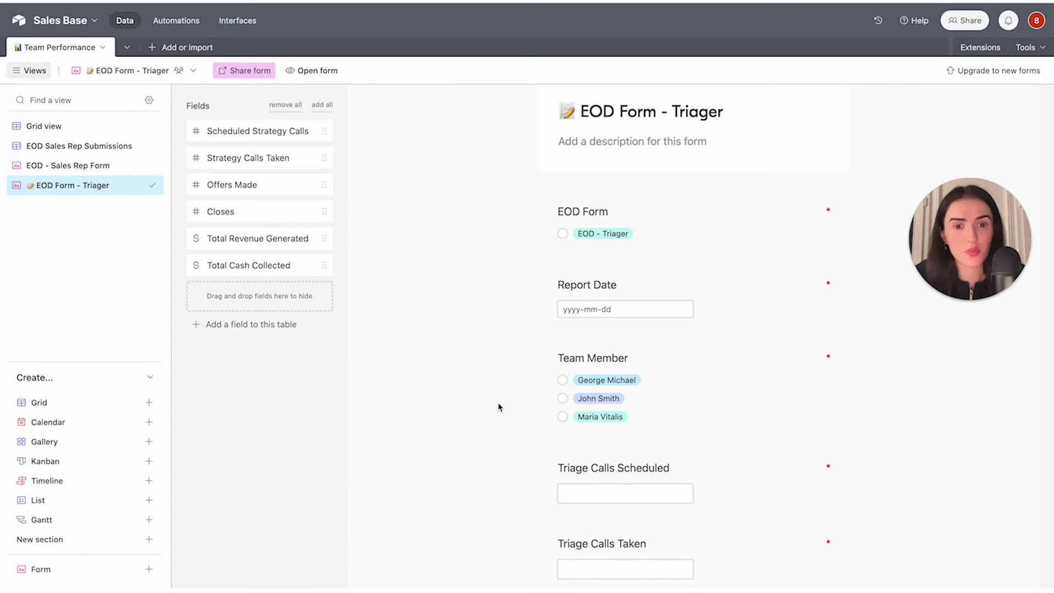
Review the Triager form, then switch to the EOD - Sales Rep Form view.
click(635, 146)
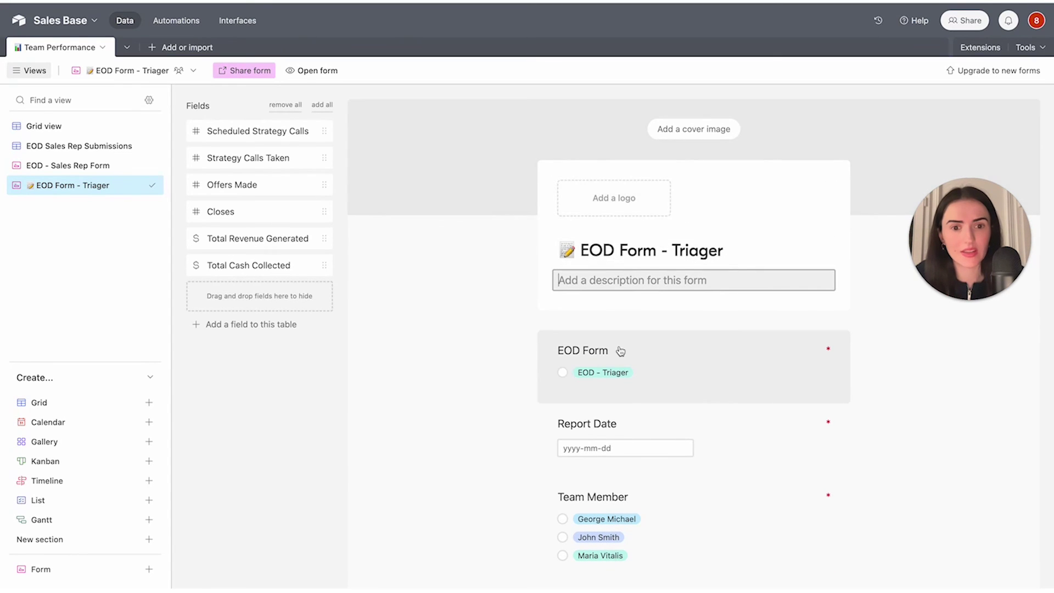
scroll(620, 346, down, 5)
scroll(619, 346, down, 7)
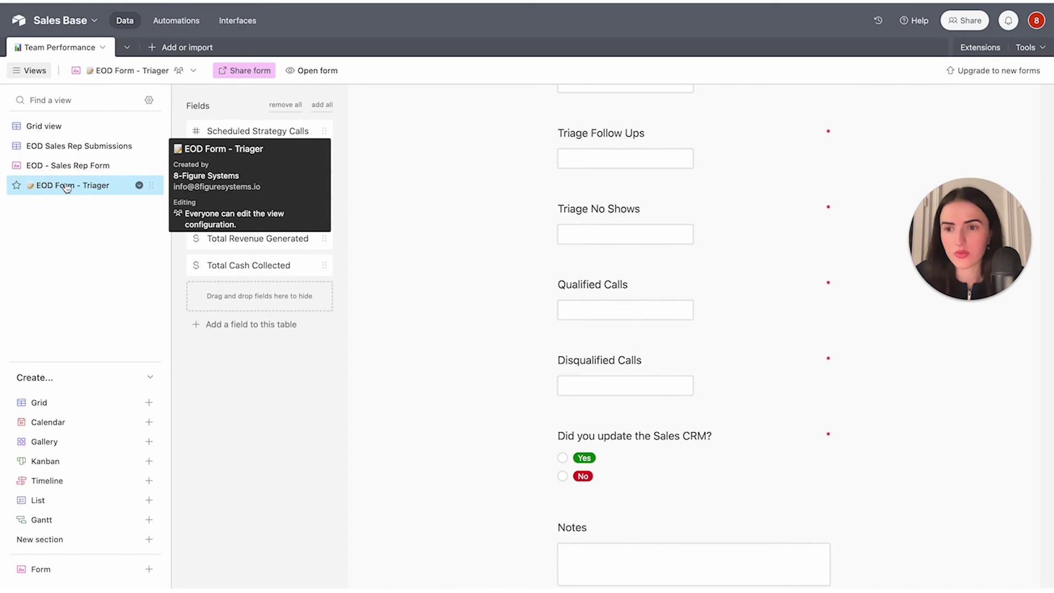
scroll(574, 201, up, 12)
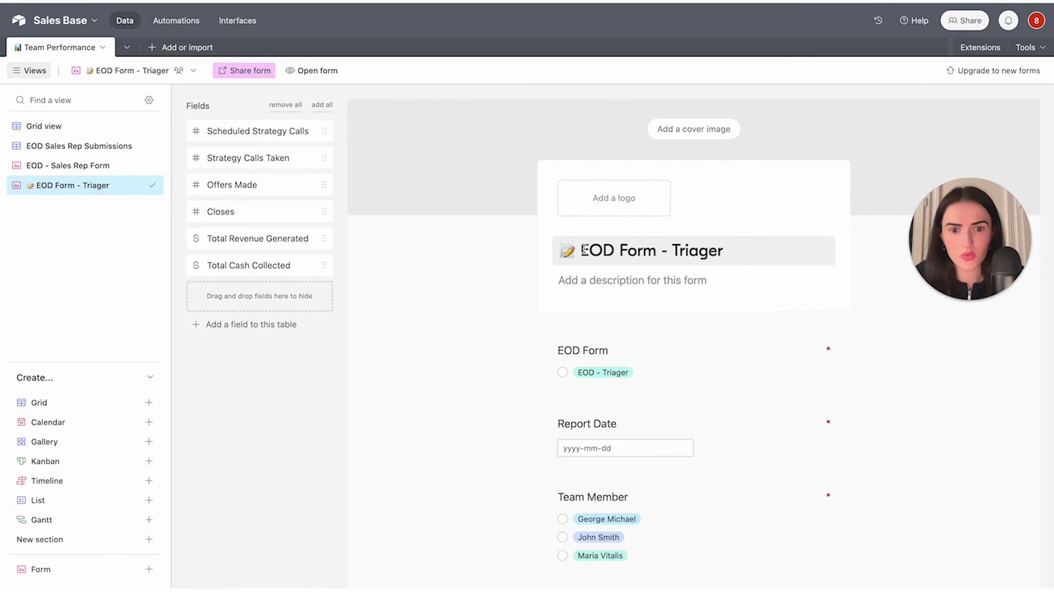
click(96, 166)
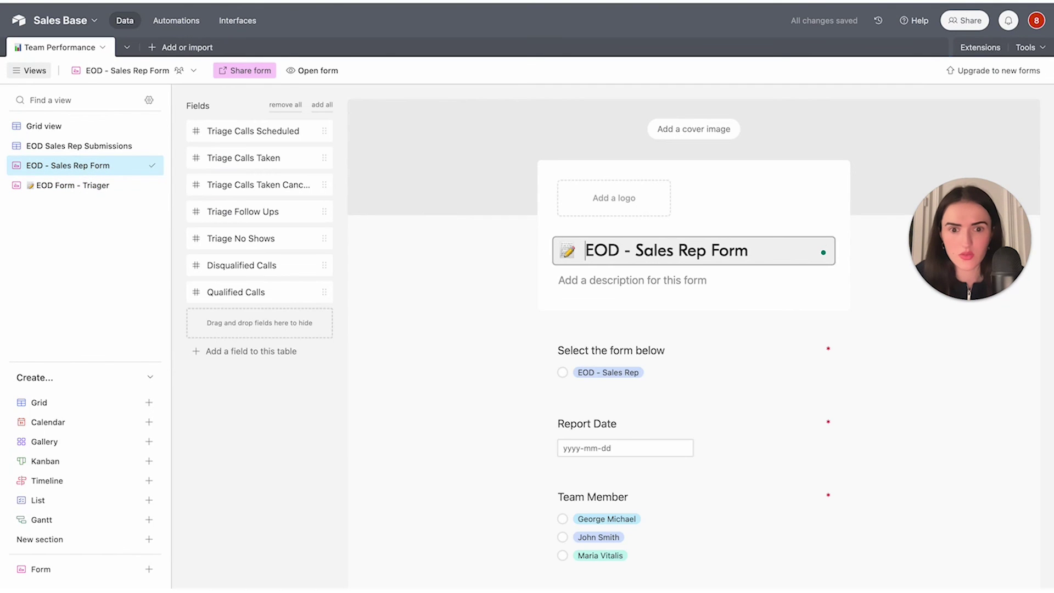
click(513, 299)
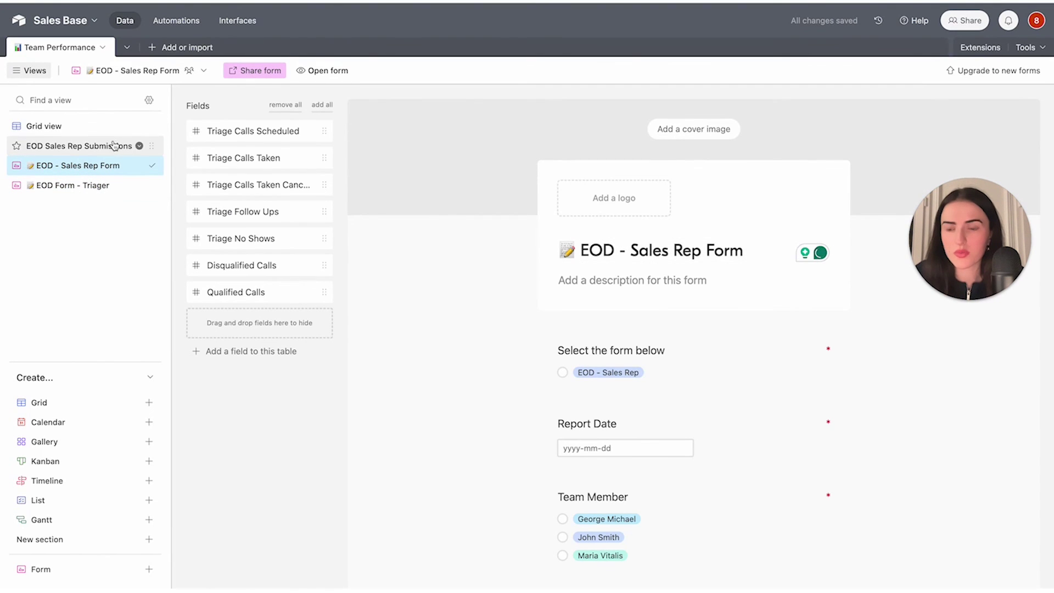
Duplicate the EOD Sales Rep Submissions grid and rename the copy EOD Triager Submissions.
click(114, 146)
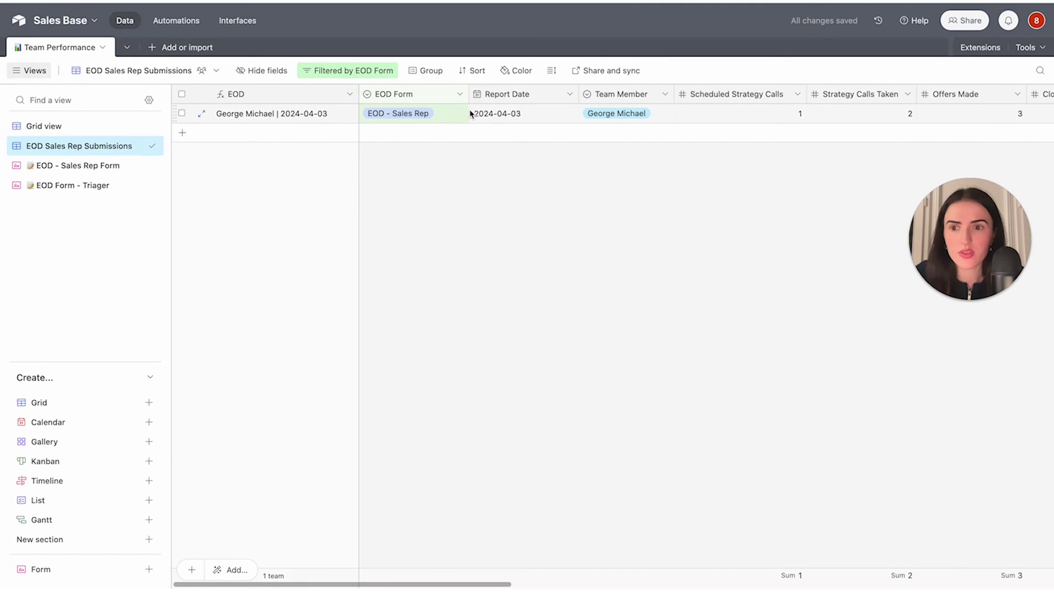
click(139, 145)
click(196, 225)
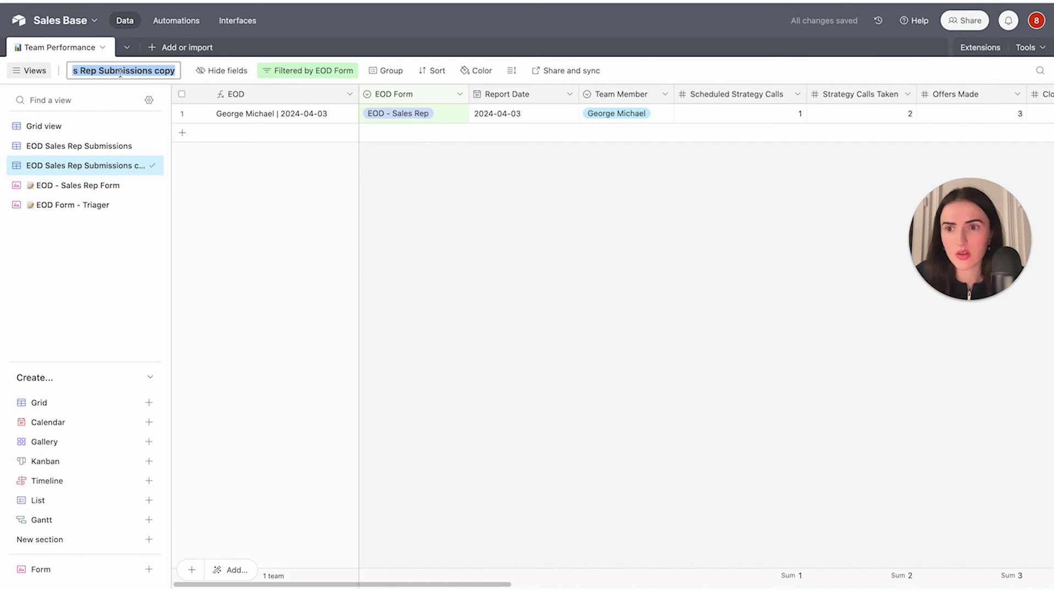
drag(154, 69, 207, 71)
key(BackSpace)
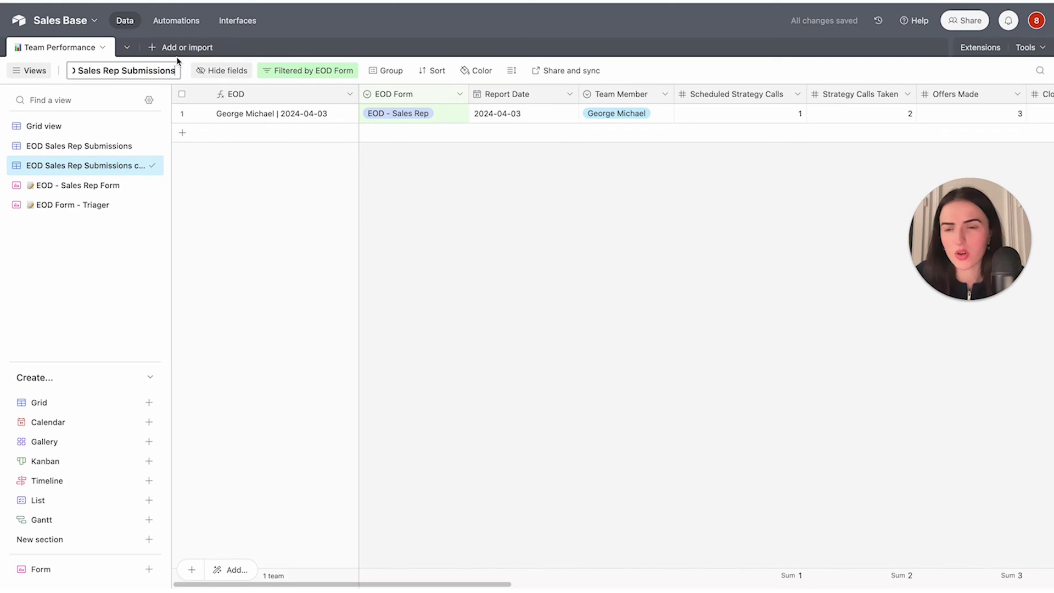
drag(120, 70, 80, 70)
text(Triag)
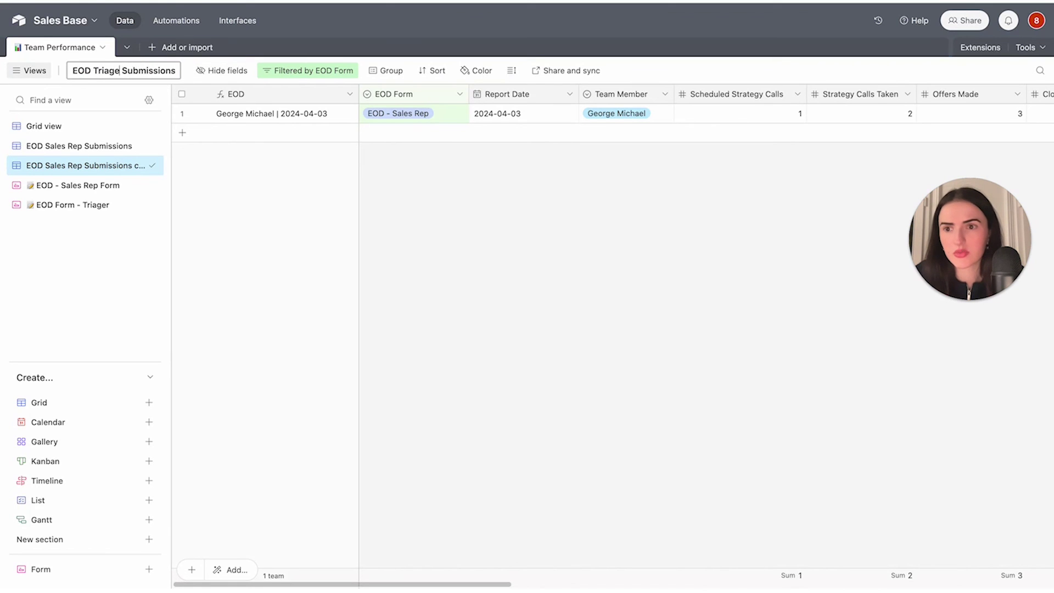
text(er)
key(Return)
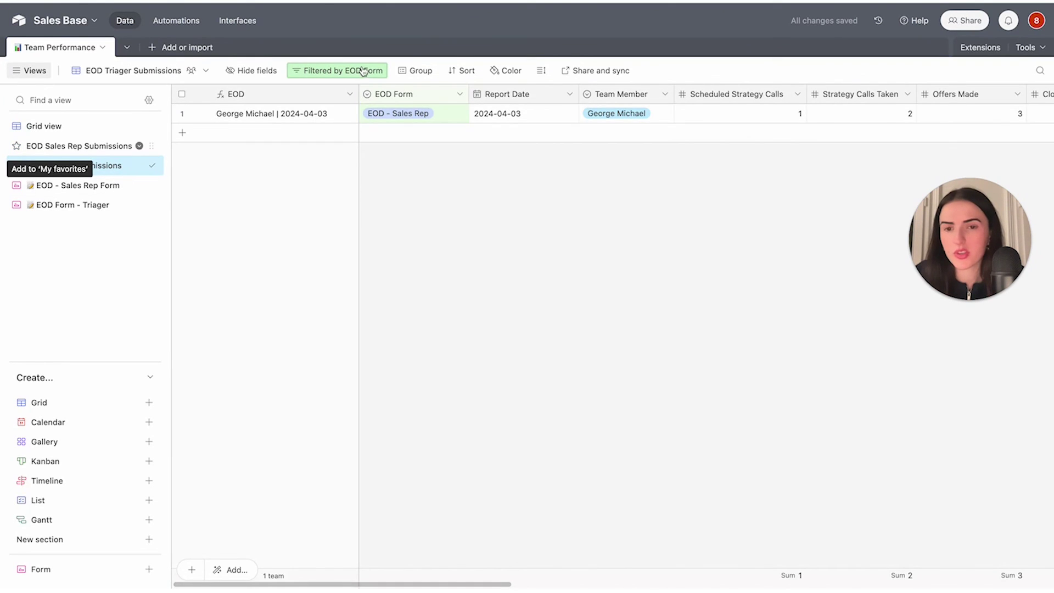
Filter the view to show only EOD - Triager records.
click(364, 71)
click(537, 116)
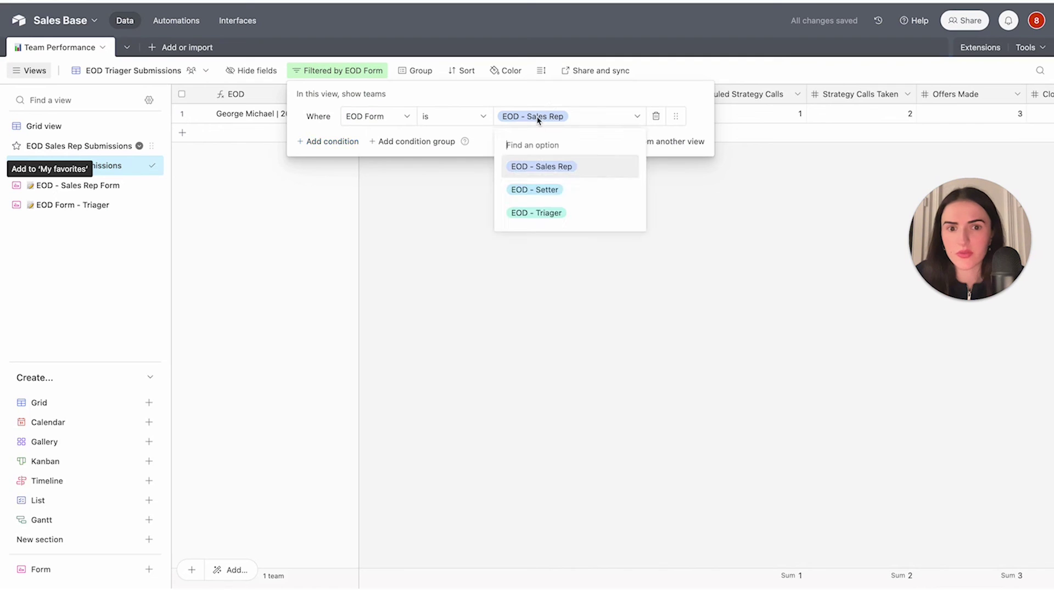
click(549, 209)
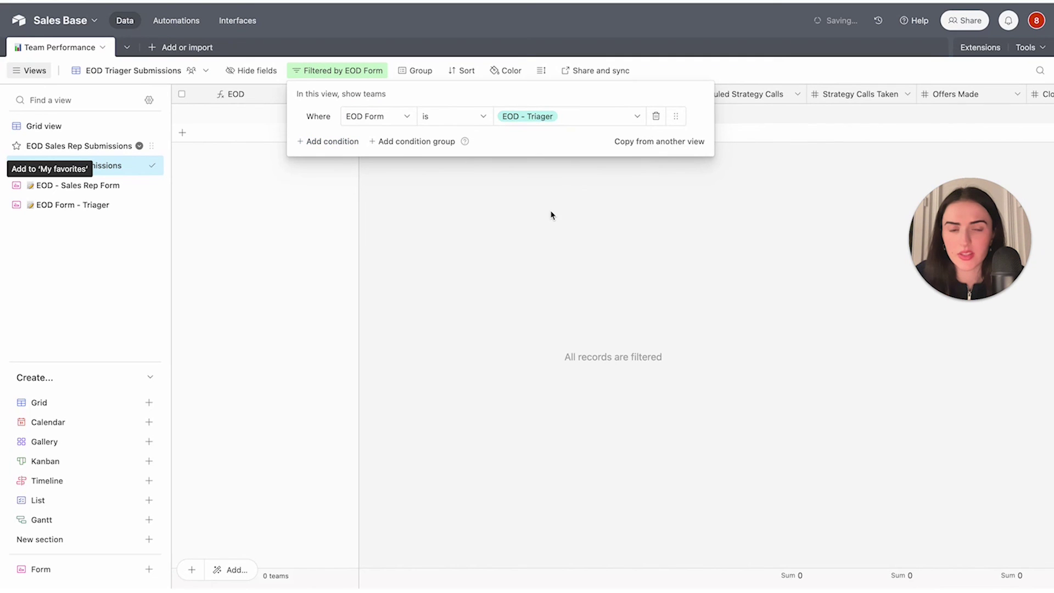
Copy EOD Form - Triager's field visibility and order into this view, then reopen that form.
click(636, 142)
click(566, 174)
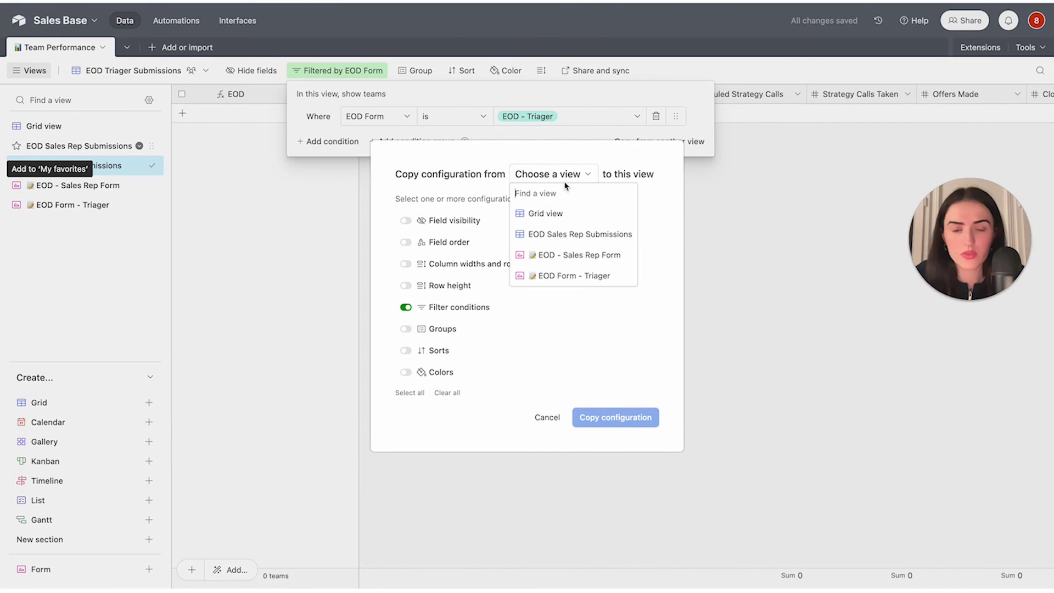
click(571, 275)
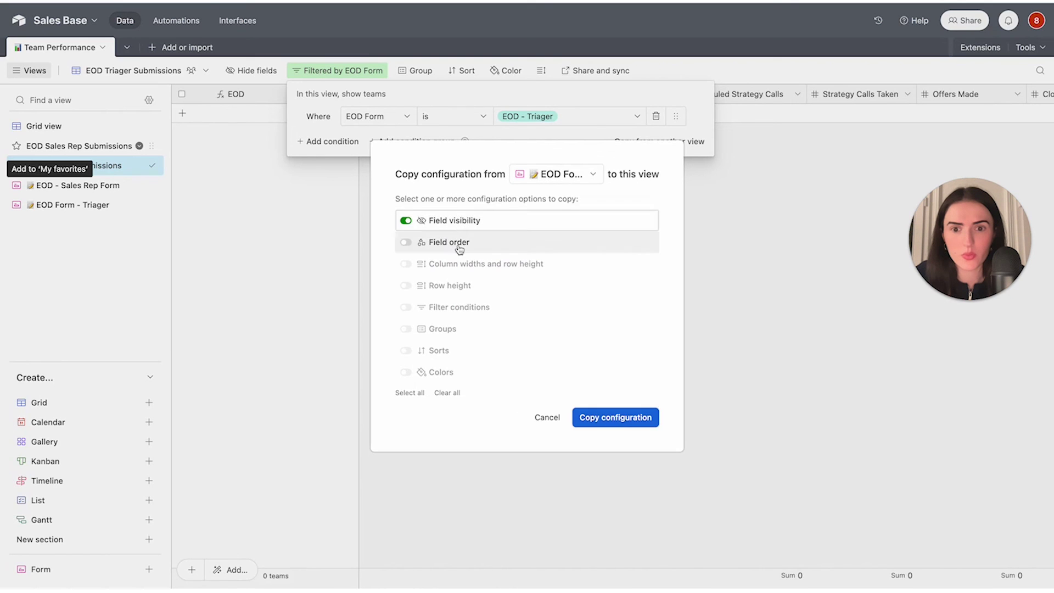
click(616, 417)
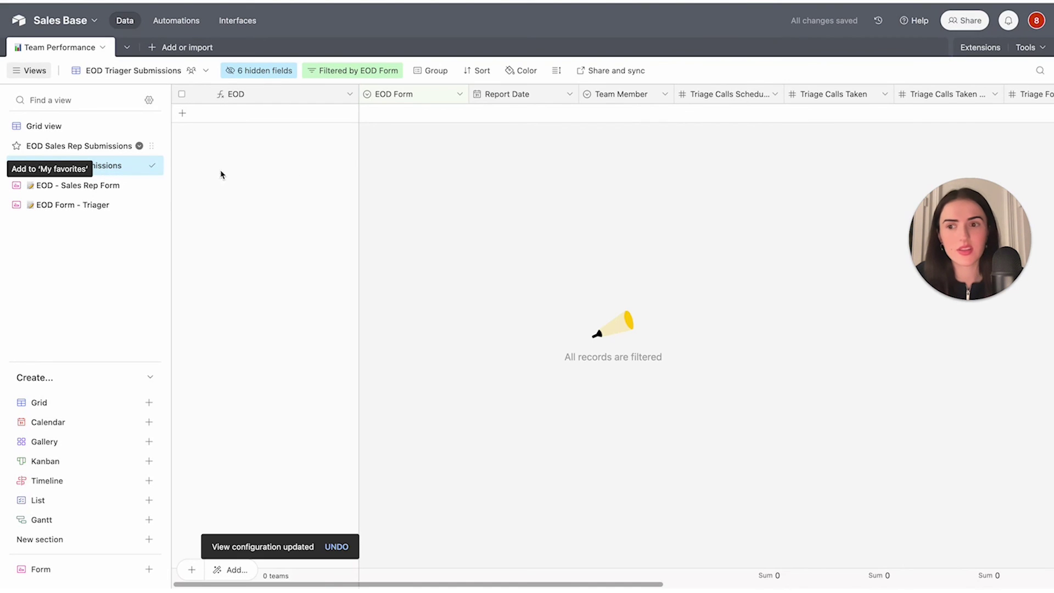
click(88, 207)
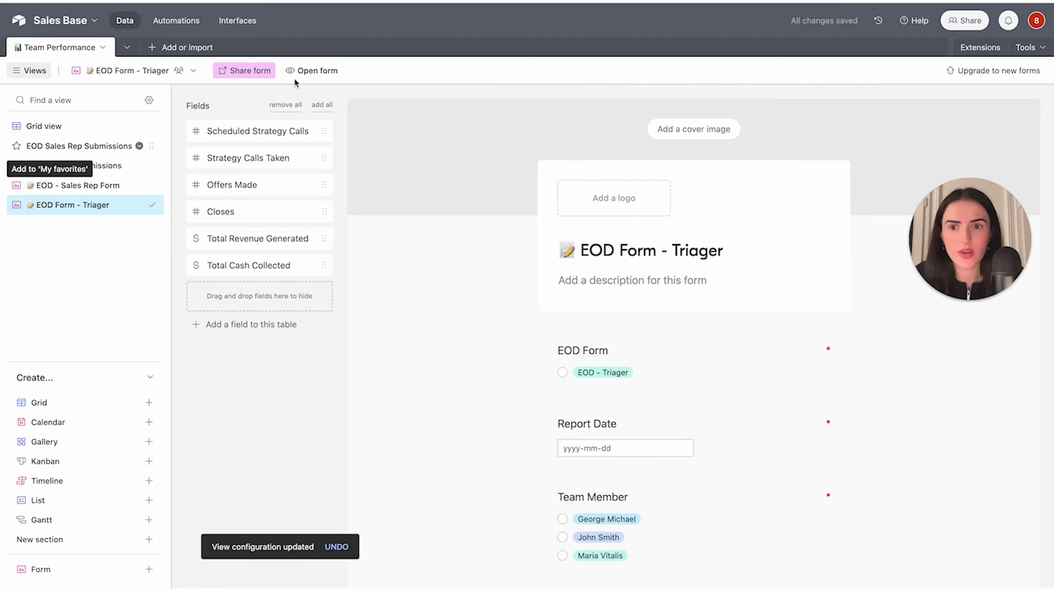
On the live Triager form, choose EOD - Triager, report date 2024-04-04 and a team member.
click(305, 70)
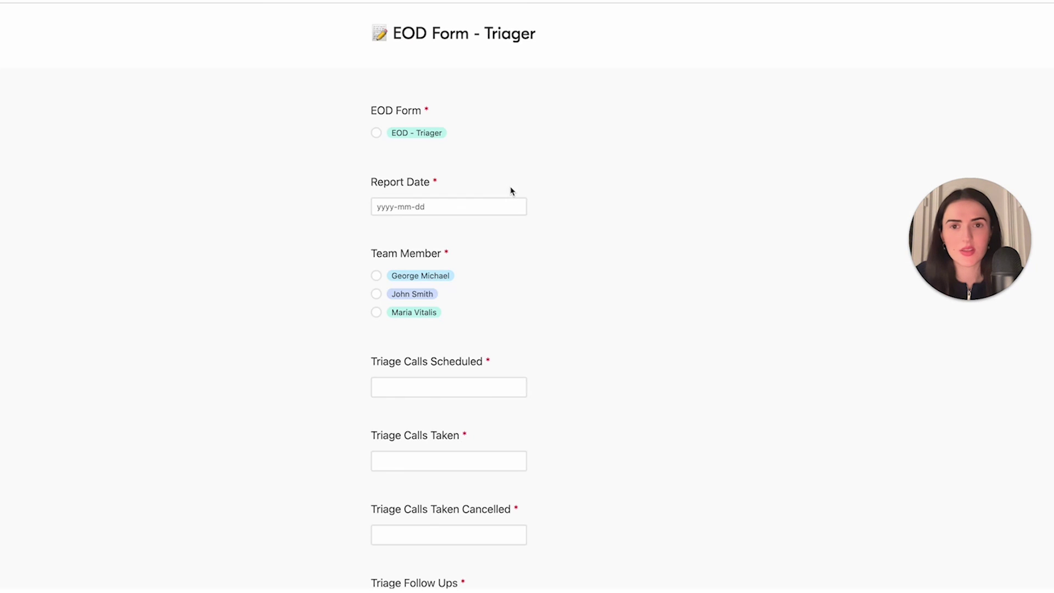
click(408, 142)
click(406, 205)
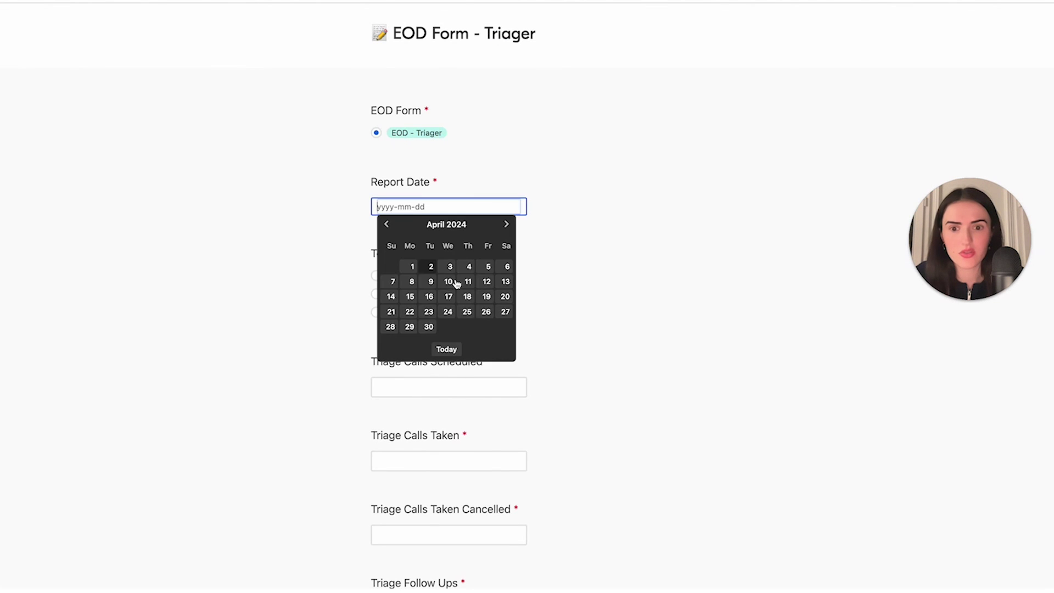
click(480, 265)
click(377, 275)
Enter the triage counts, answer Yes for the Sales CRM, note 'test', and submit.
scroll(449, 329, down, 3)
text(12341231234)
scroll(449, 329, down, 5)
click(377, 398)
click(370, 496)
text(test)
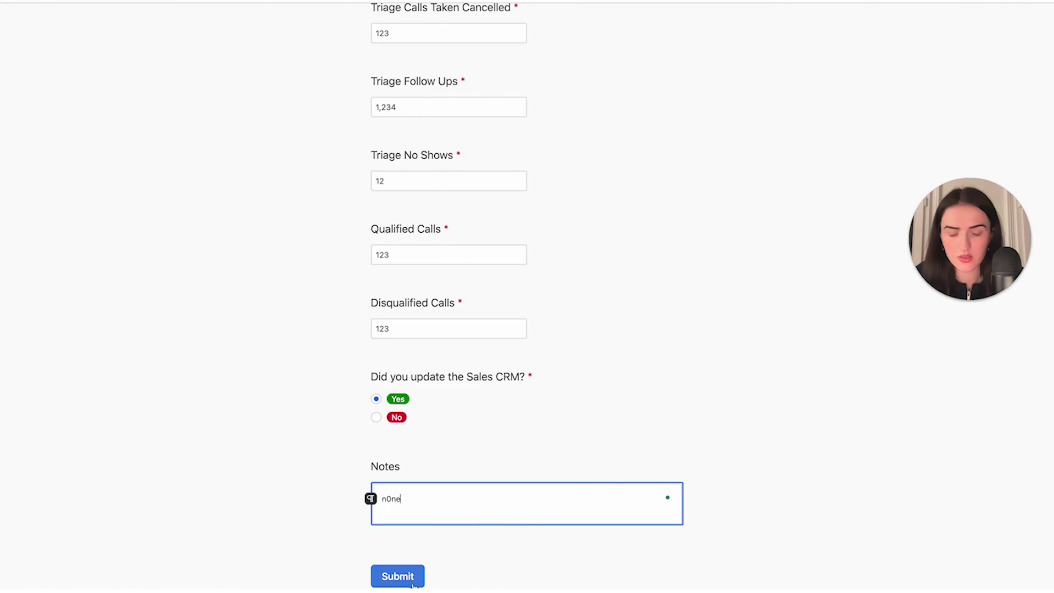
click(397, 574)
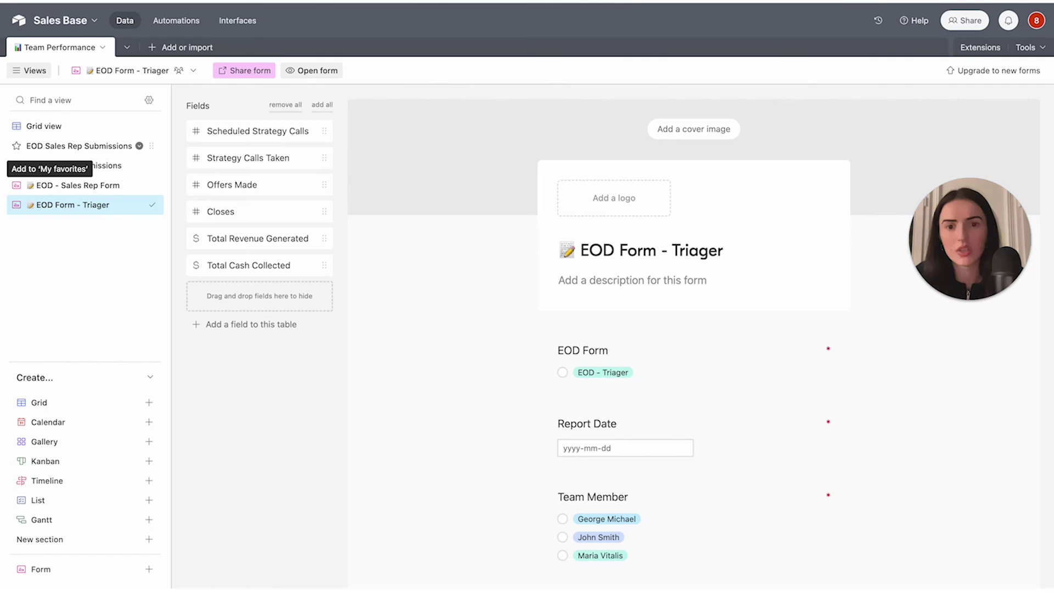
Copy the 'Number only' help text from the Sales Rep form's Scheduled Strategy Calls question.
scroll(547, 387, down, 3)
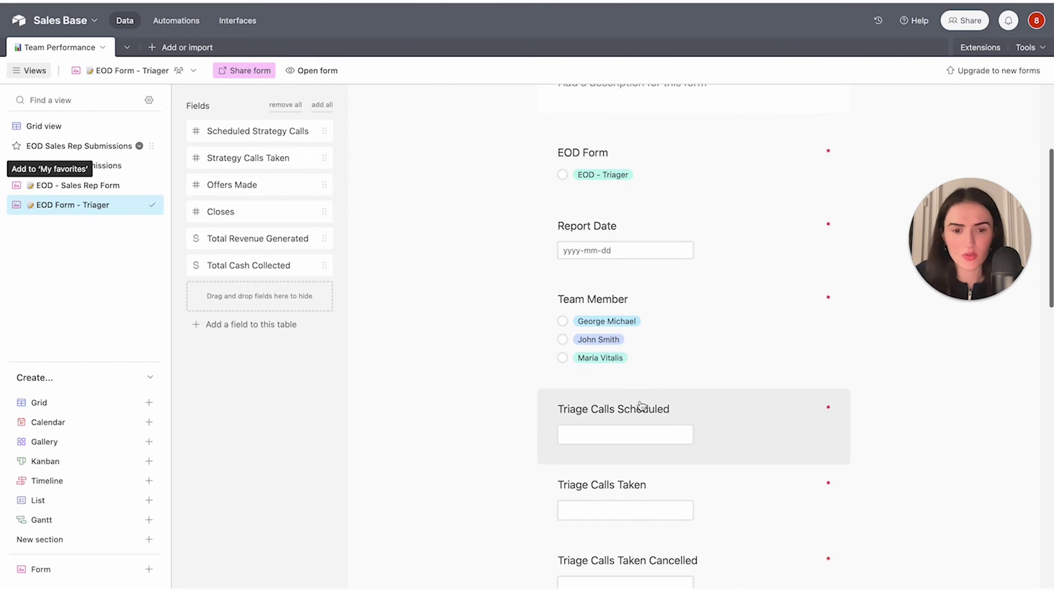
click(641, 407)
click(78, 185)
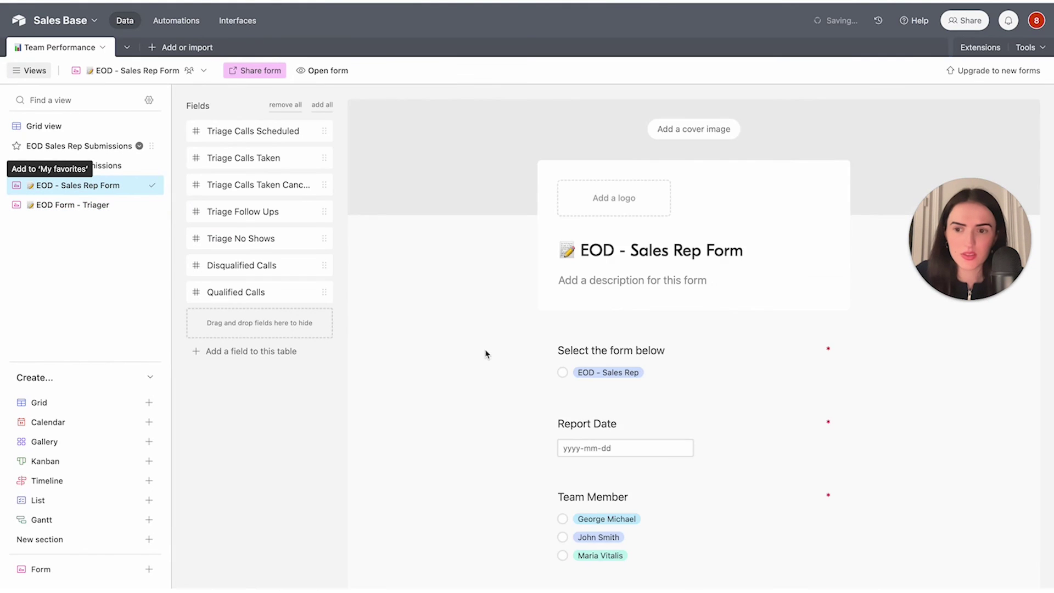
scroll(486, 354, down, 1)
click(590, 427)
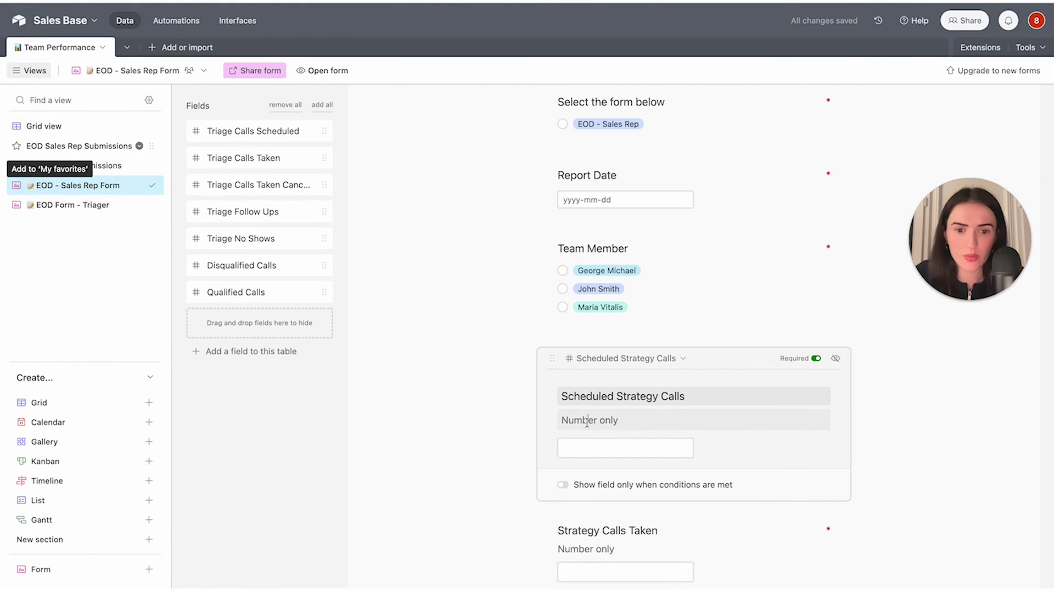
triple_click(588, 421)
Paste 'Number only' as the help text of the Triager form's Triage Calls Scheduled.
click(117, 206)
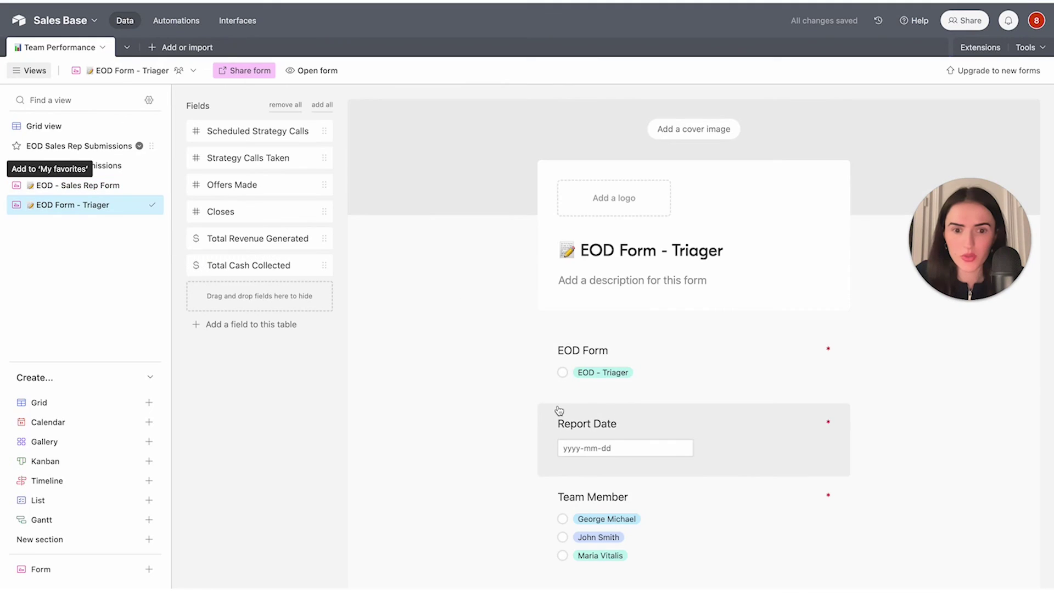
scroll(558, 409, down, 5)
click(624, 343)
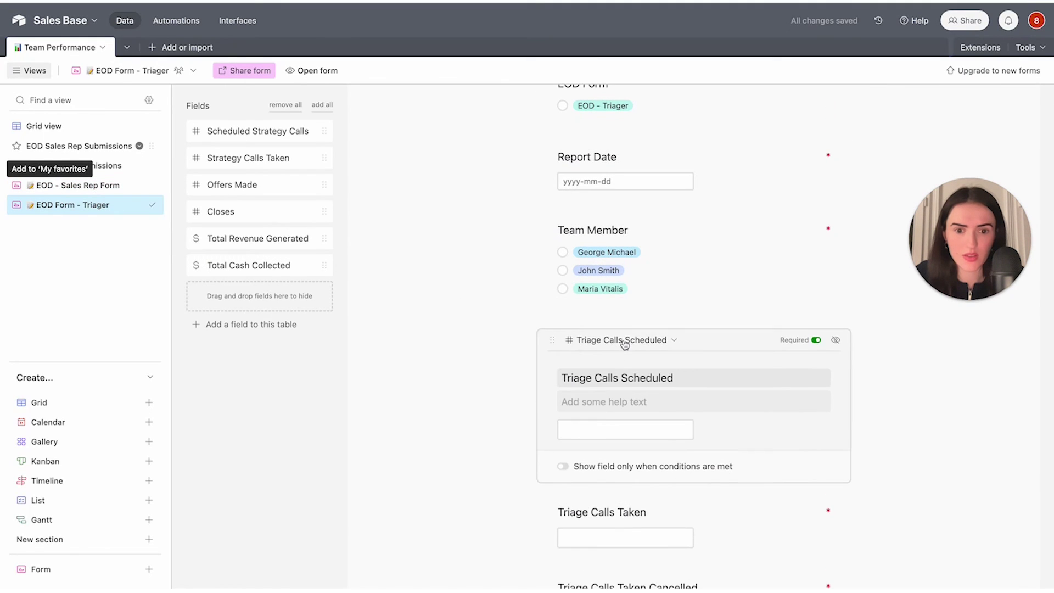
click(603, 402)
key(ctrl+v)
click(419, 440)
scroll(419, 440, down, 4)
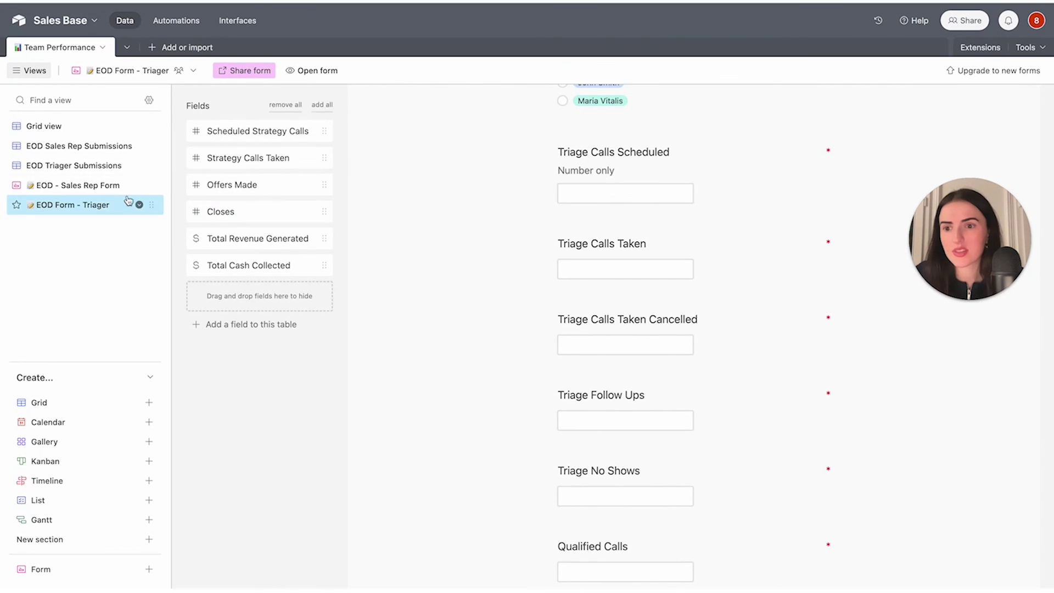
Move EOD - Sales Rep Form under EOD Sales Rep Submissions and view the EOD Triager Submissions grid.
drag(150, 183, 145, 165)
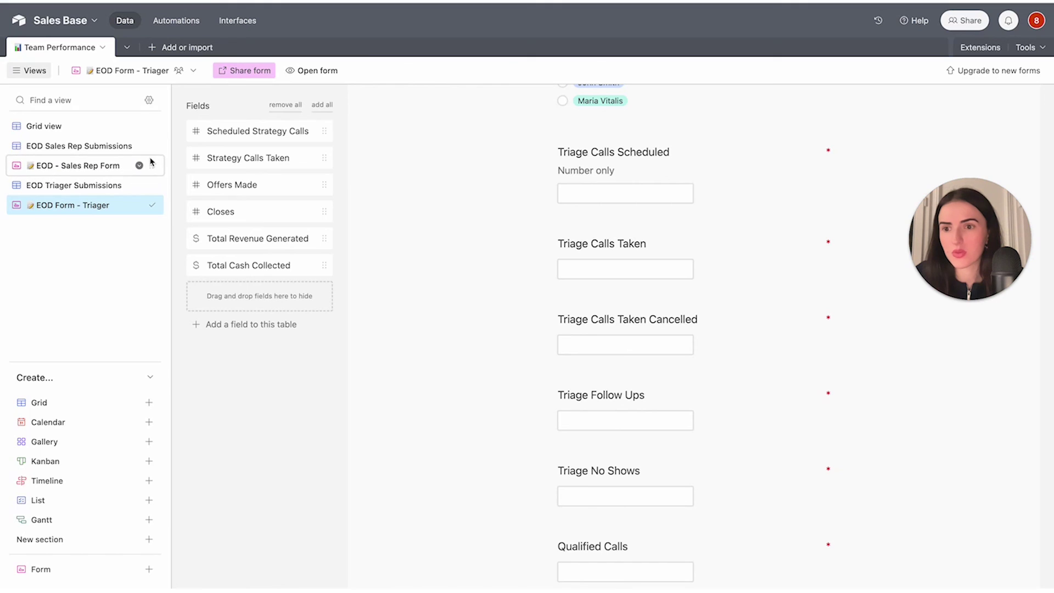
click(74, 185)
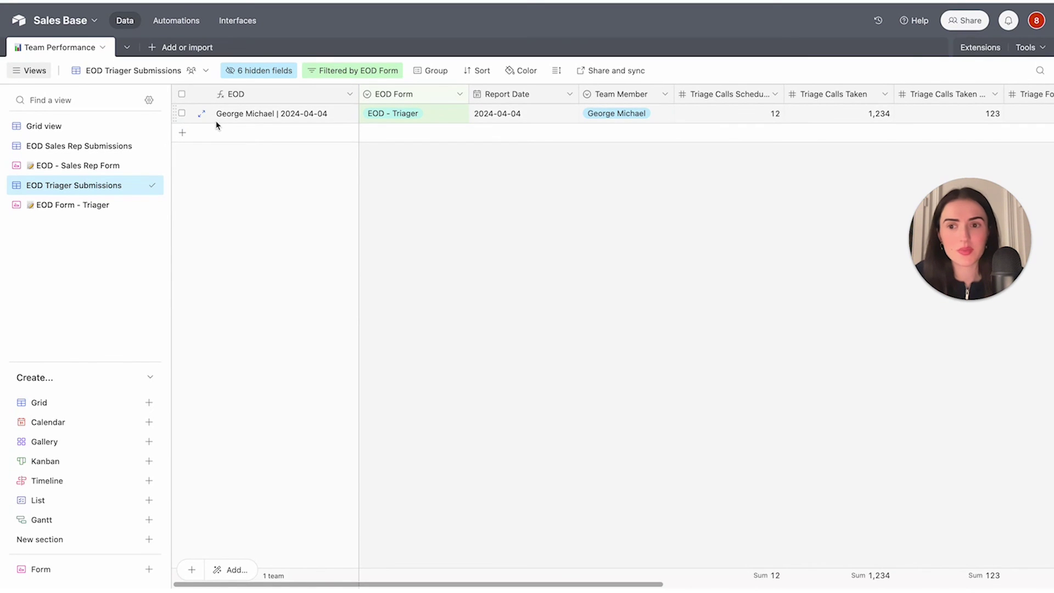
click(758, 575)
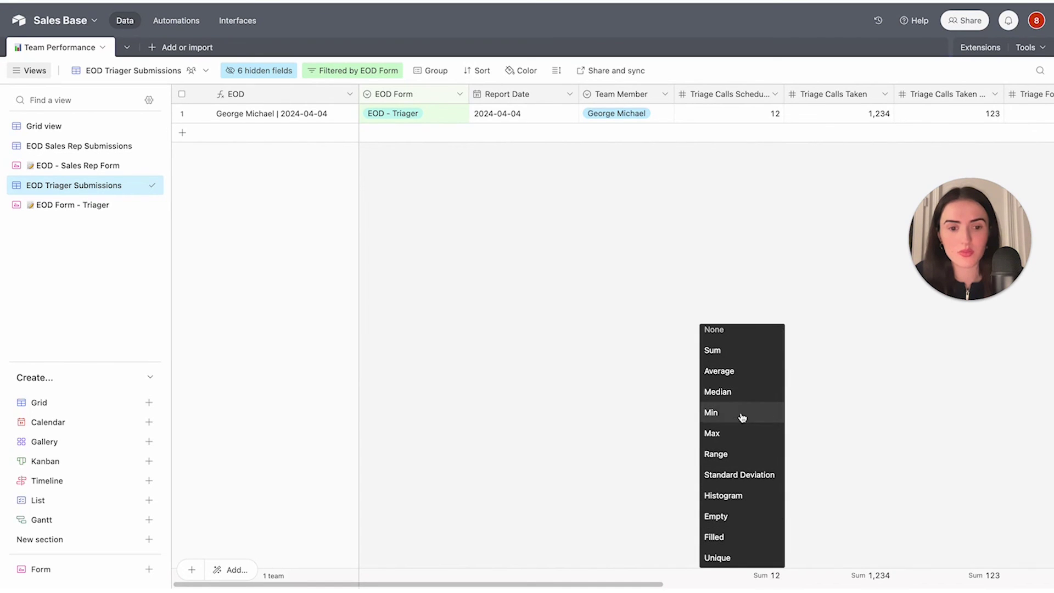
scroll(865, 575, right, 10)
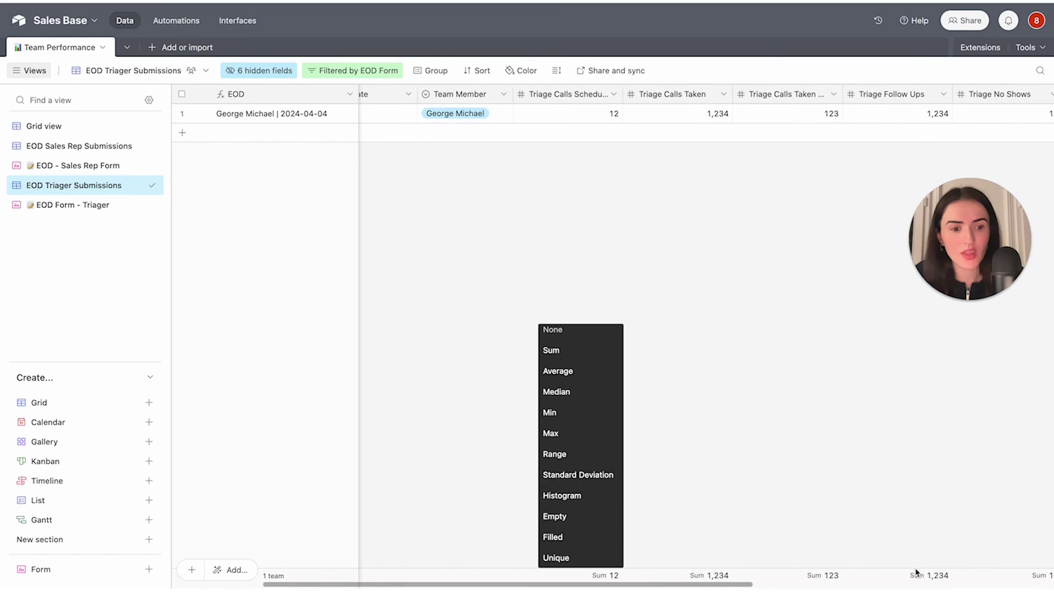
click(685, 409)
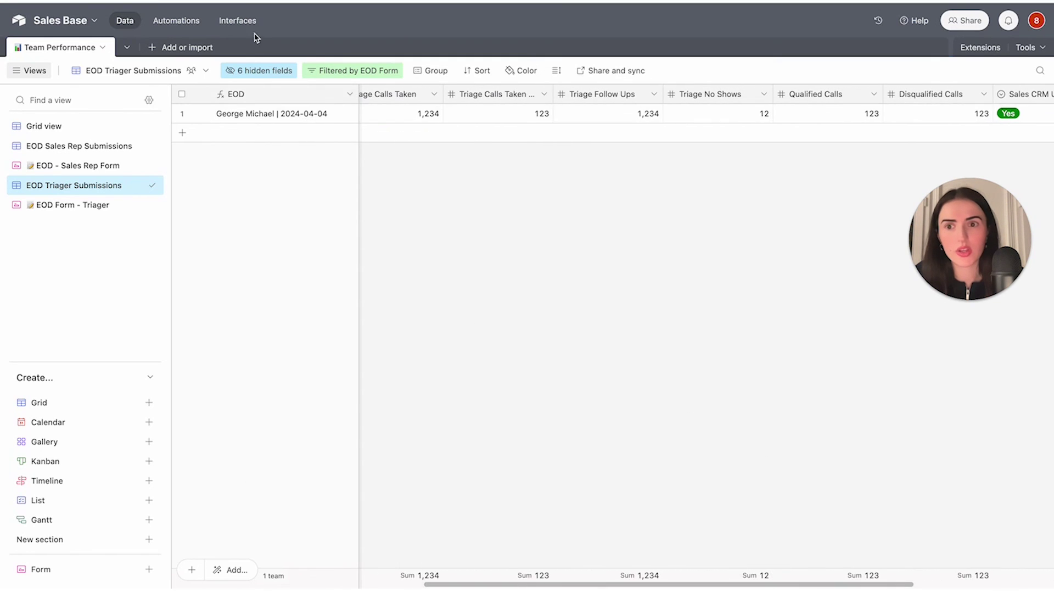
Start building a new interface named EOD Interface.
click(246, 22)
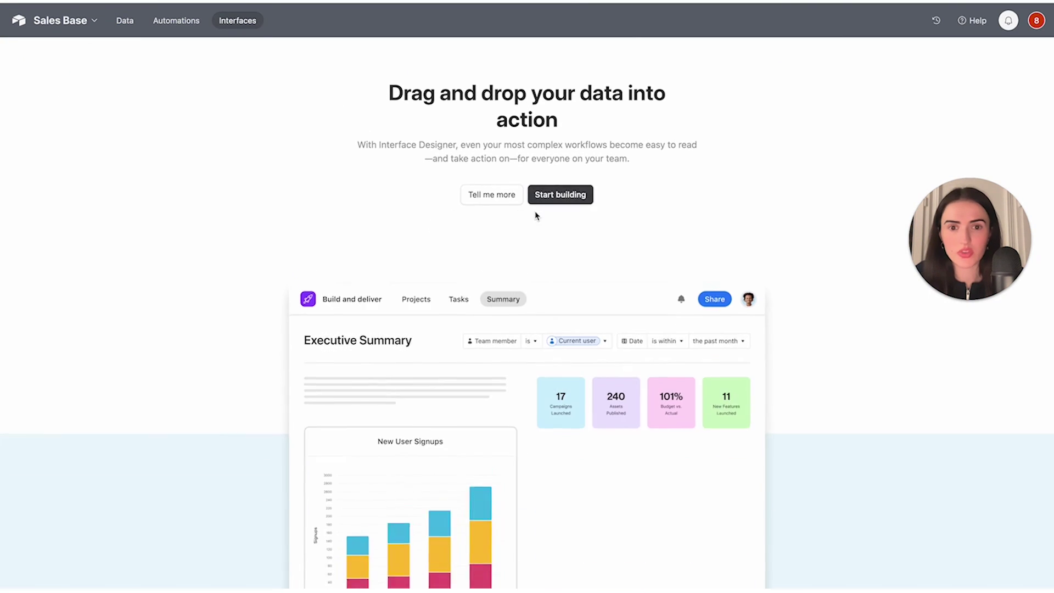
click(574, 195)
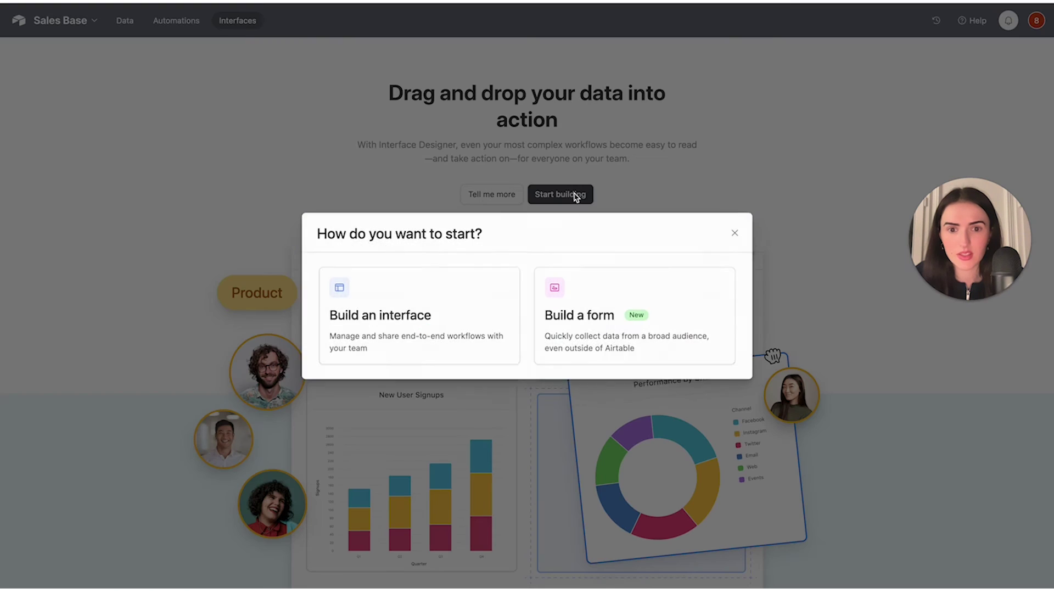
click(440, 342)
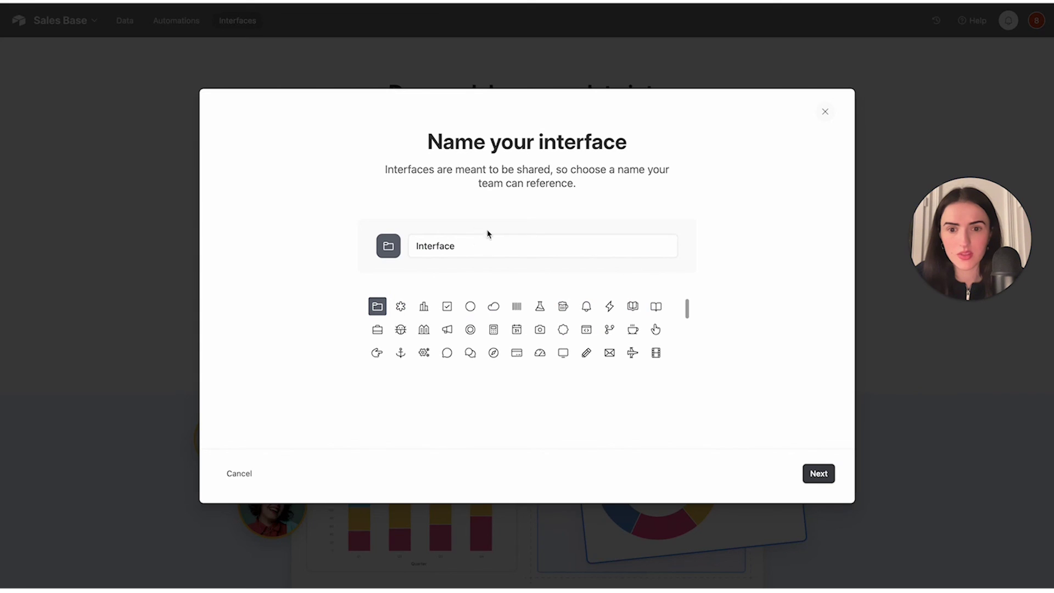
click(435, 248)
text(TOD )
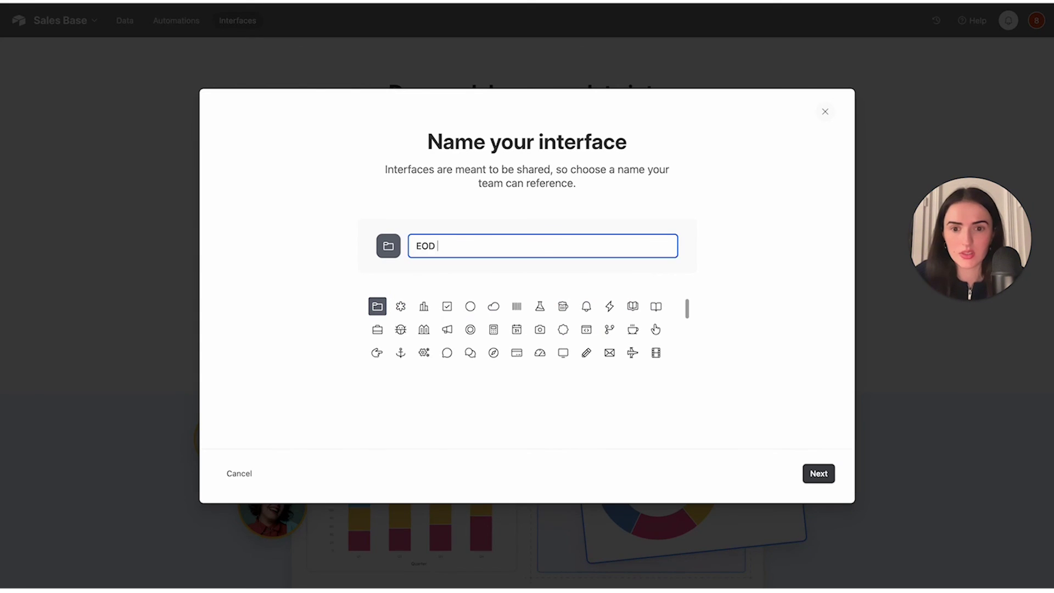
text(Interface)
click(813, 473)
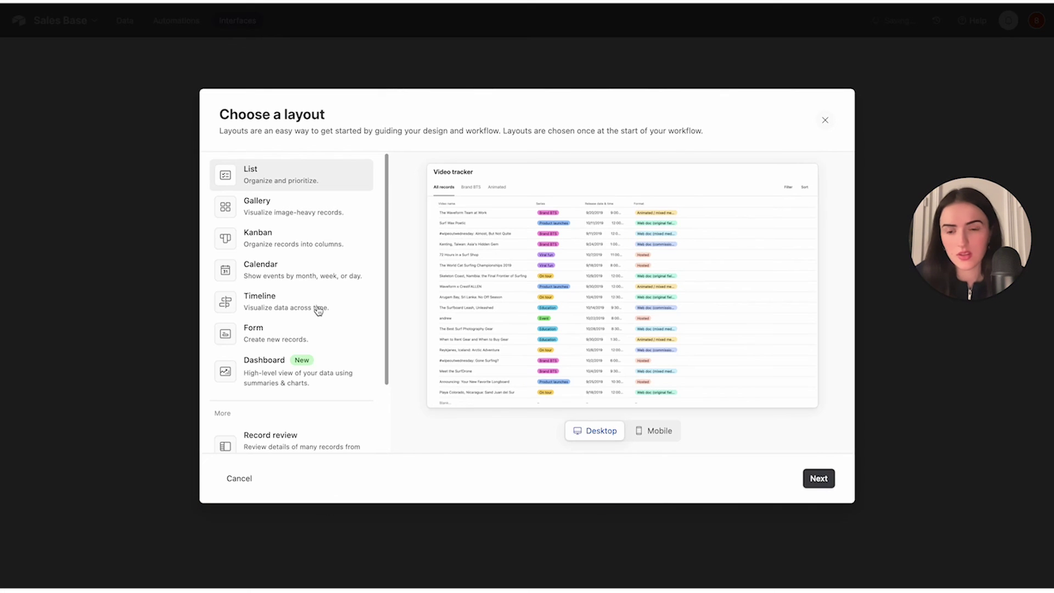
Choose the Dashboard layout and finish connecting it to Team Performance.
scroll(318, 310, down, 3)
click(283, 289)
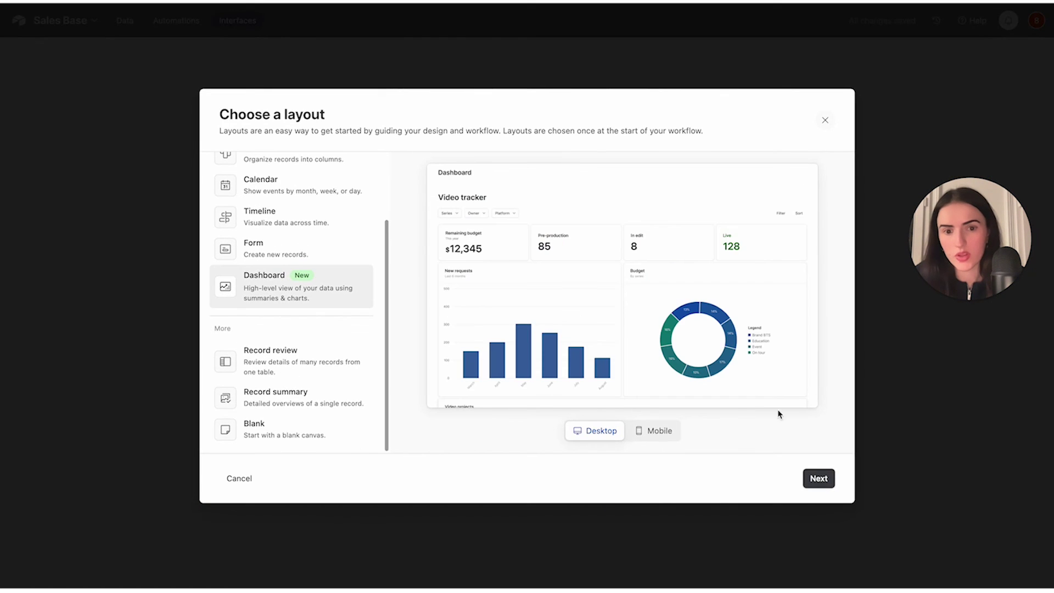
click(663, 432)
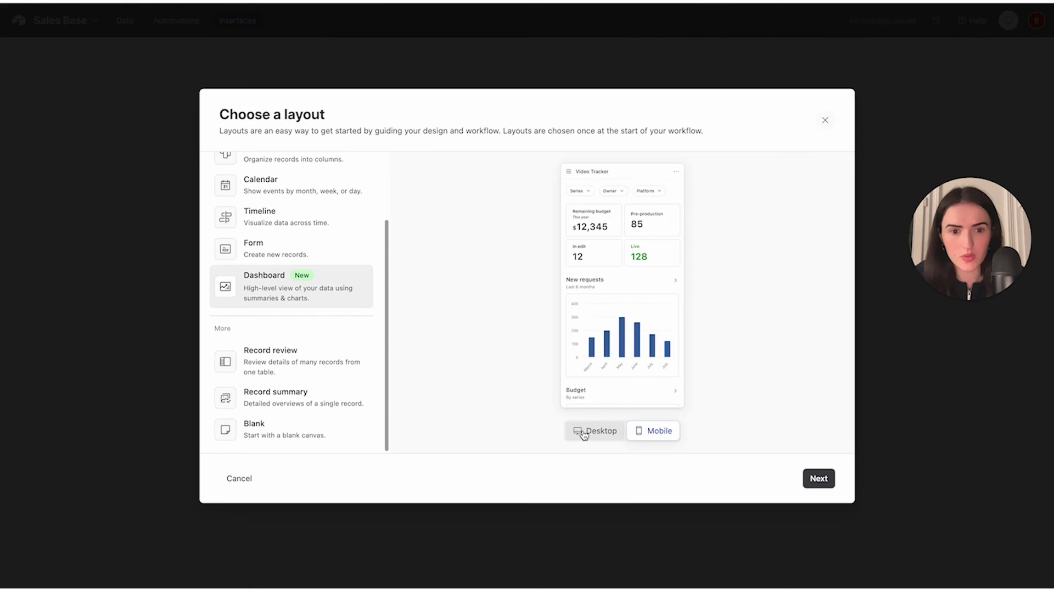
click(582, 432)
click(819, 478)
click(818, 479)
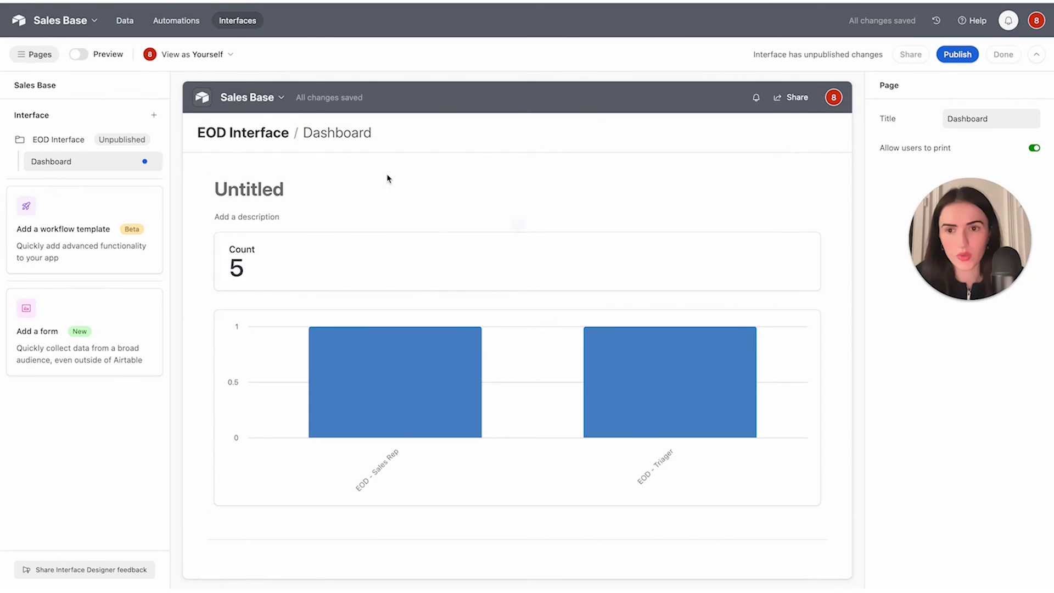
Inspect the Count element's settings on the EOD Interface, then go back to the base's Data view.
click(296, 280)
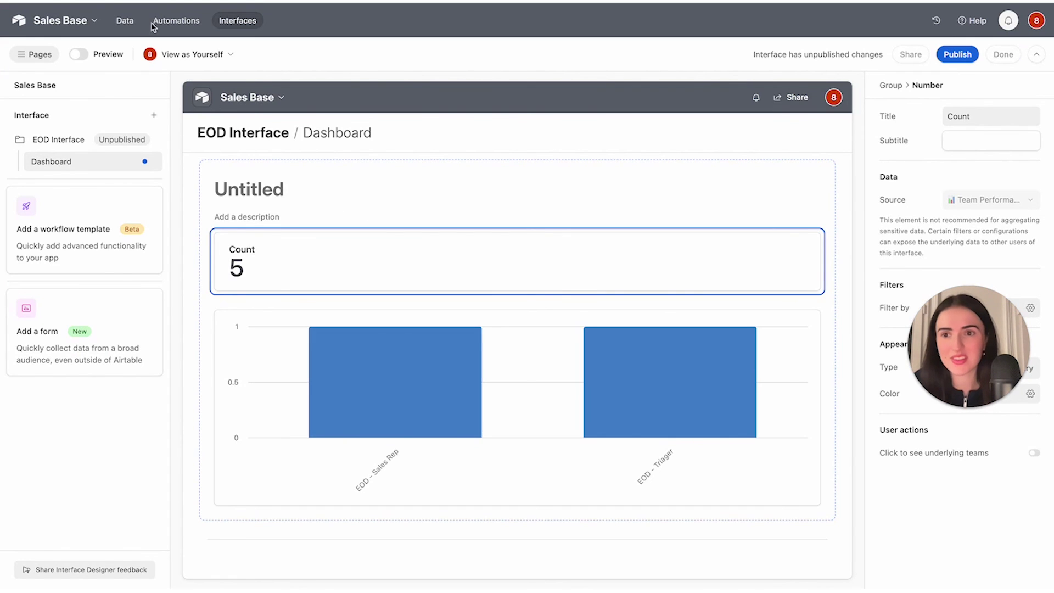
click(125, 22)
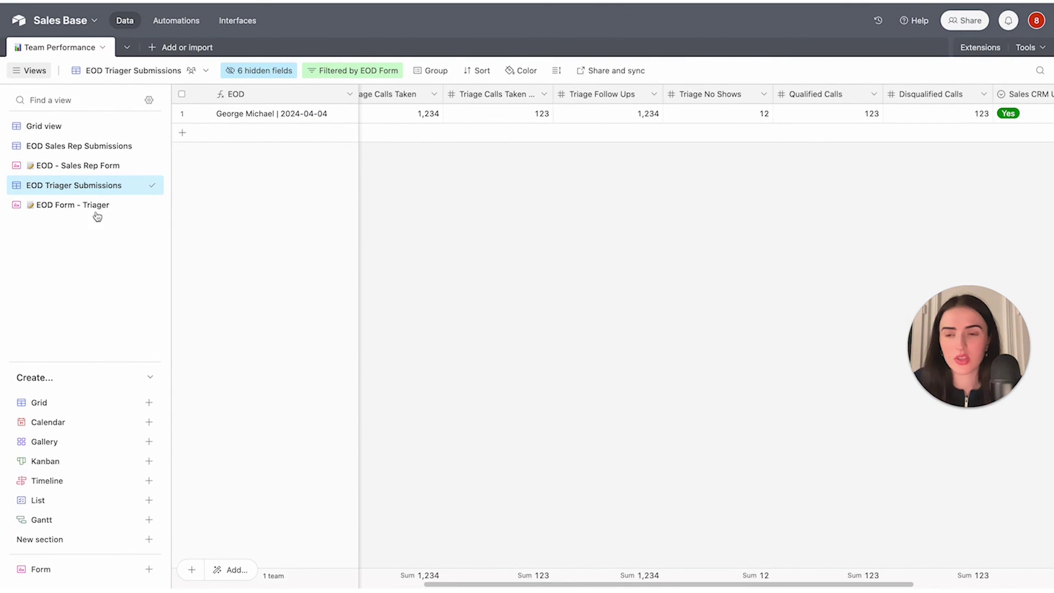
Widen the Triage Calls Taken Cancelled column until its full header name is visible.
drag(553, 94, 592, 95)
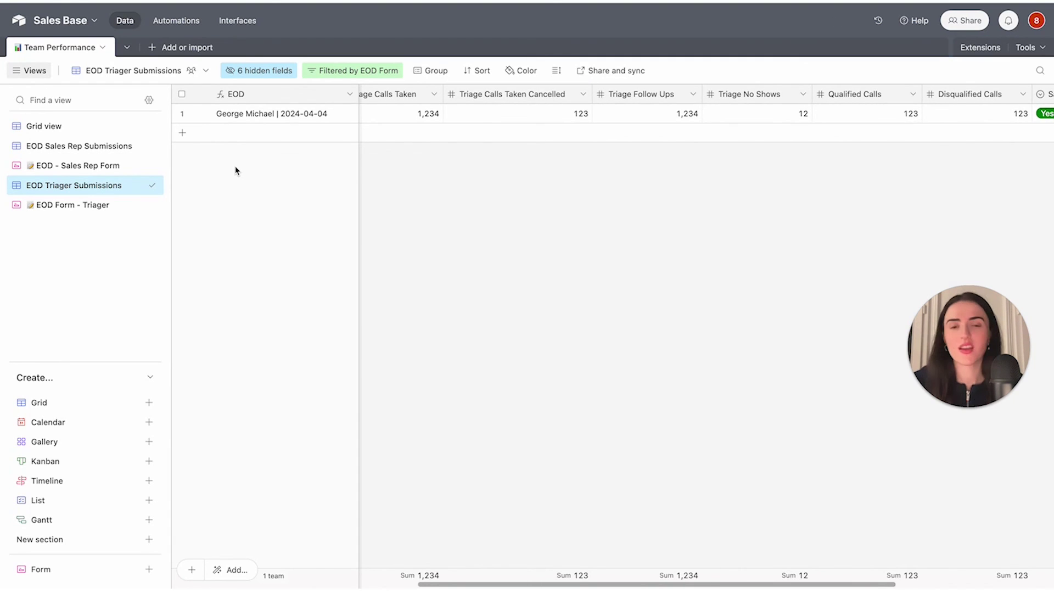
scroll(236, 171, left, 3)
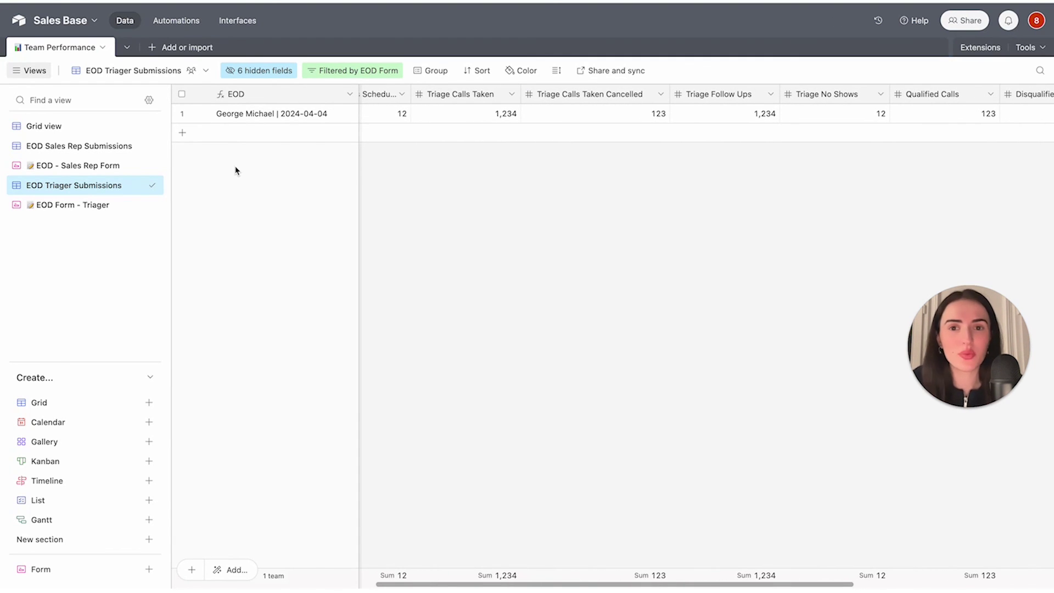